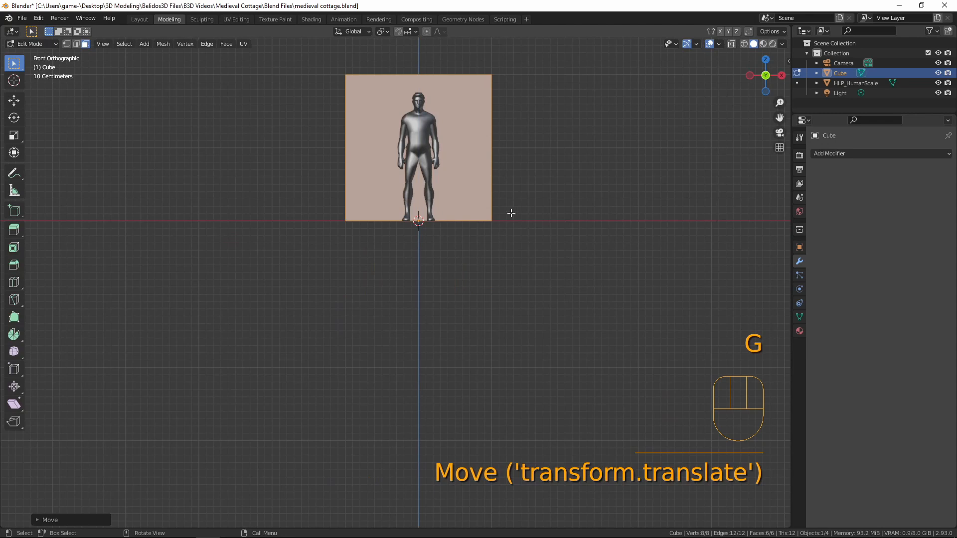
Step: Raise the cube's top face by 0.5 m along the Z axis
middle_drag(511, 213, 449, 186)
scroll(452, 123, down, 2)
click(503, 122)
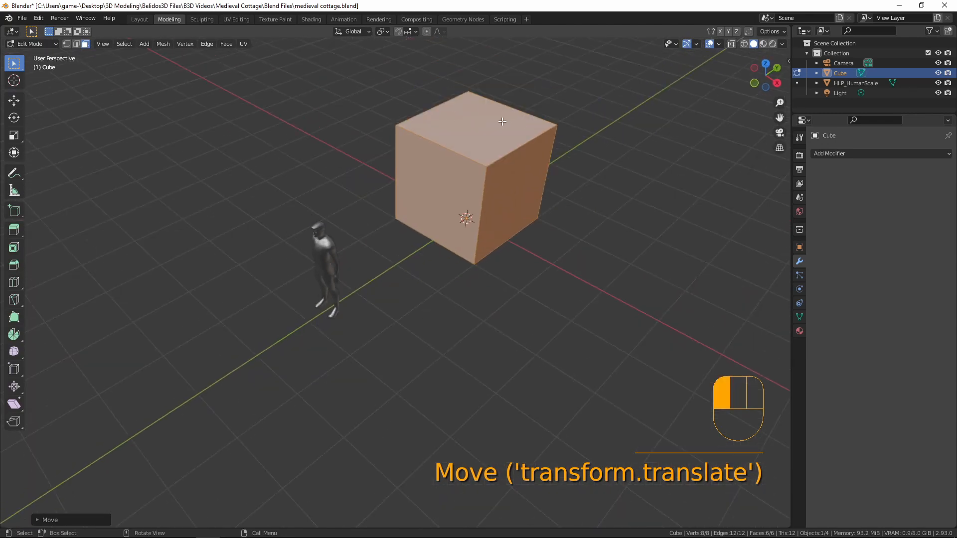
key(3)
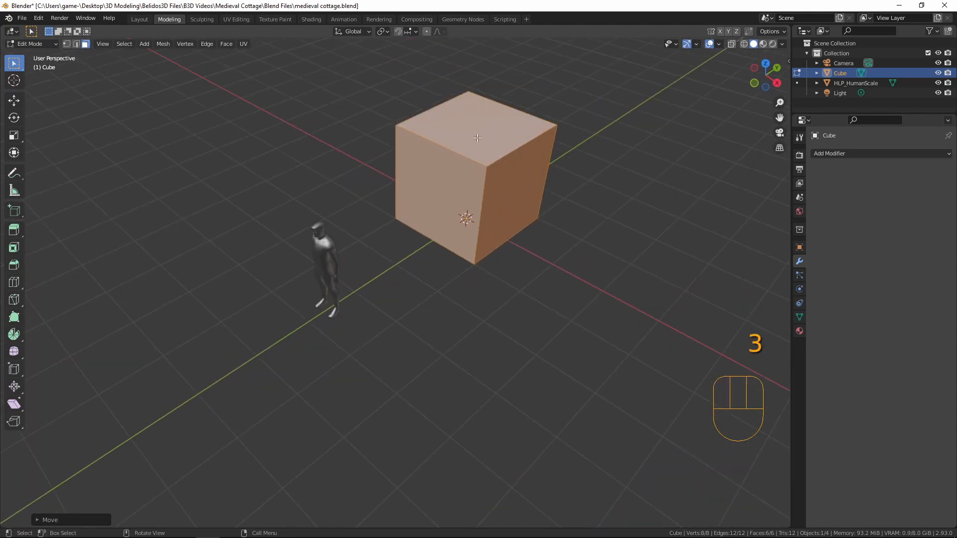
click(471, 123)
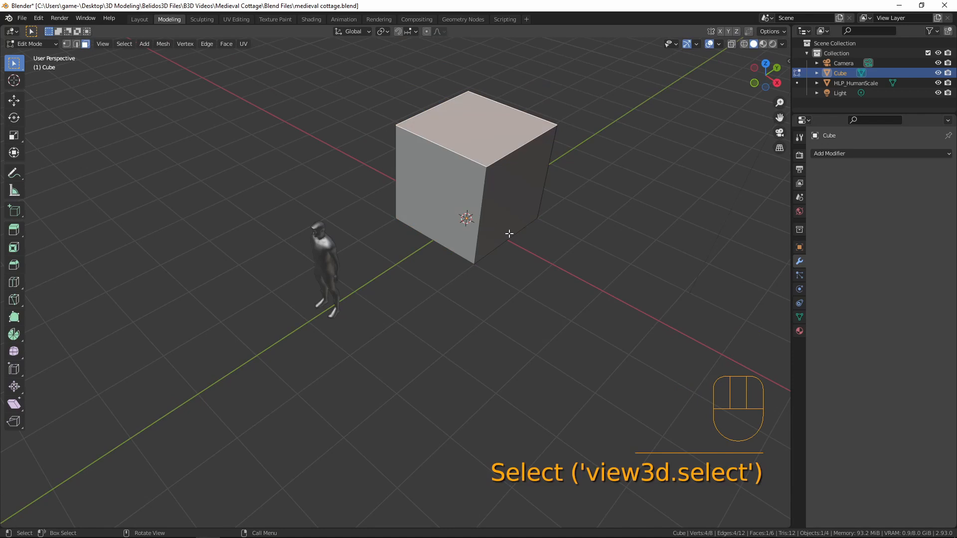
middle_drag(507, 230, 540, 207)
key(KP_1)
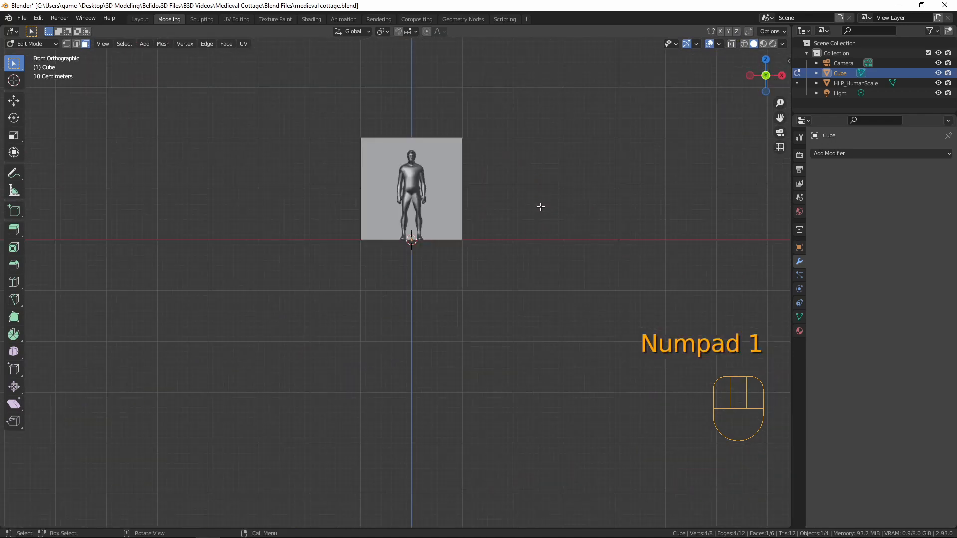
key(g)
key(z)
key(1)
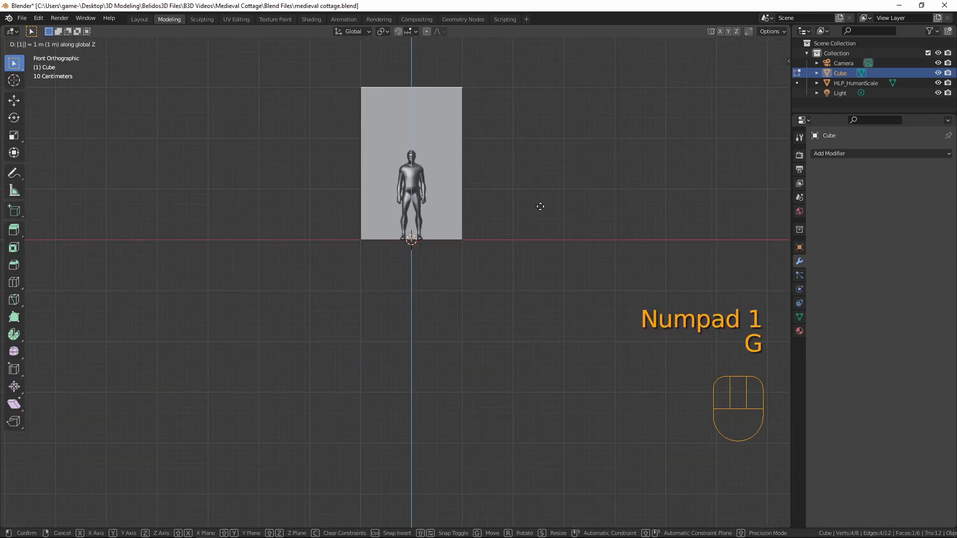
key(BackSpace)
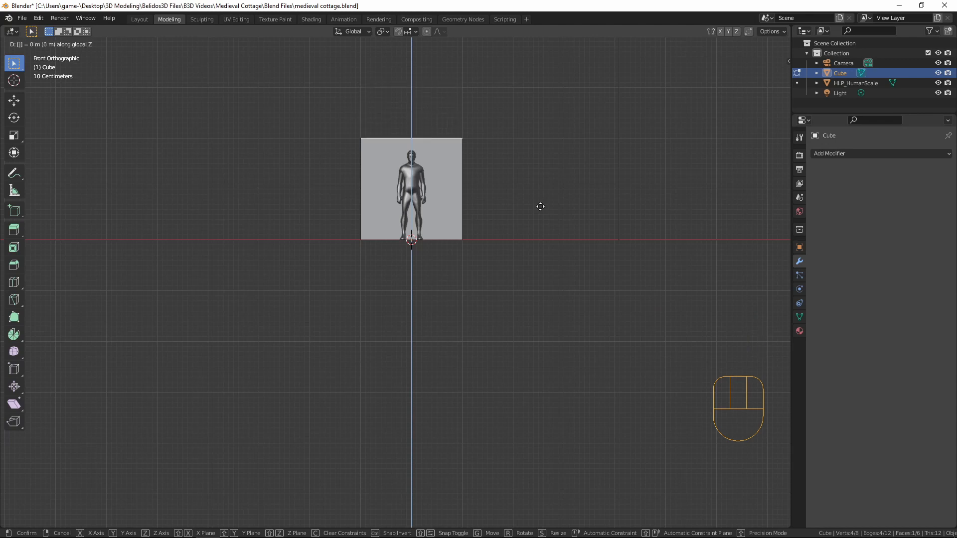
text(.5)
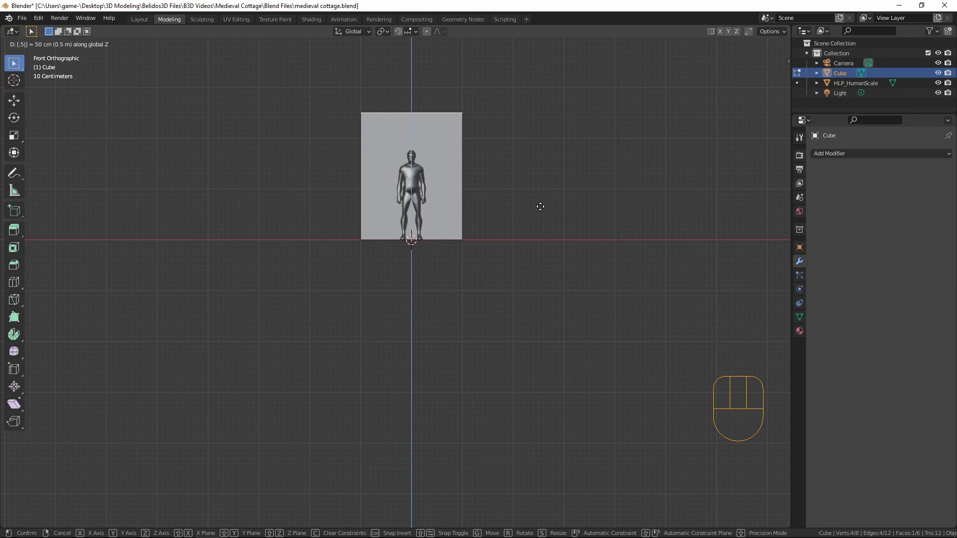
key(Return)
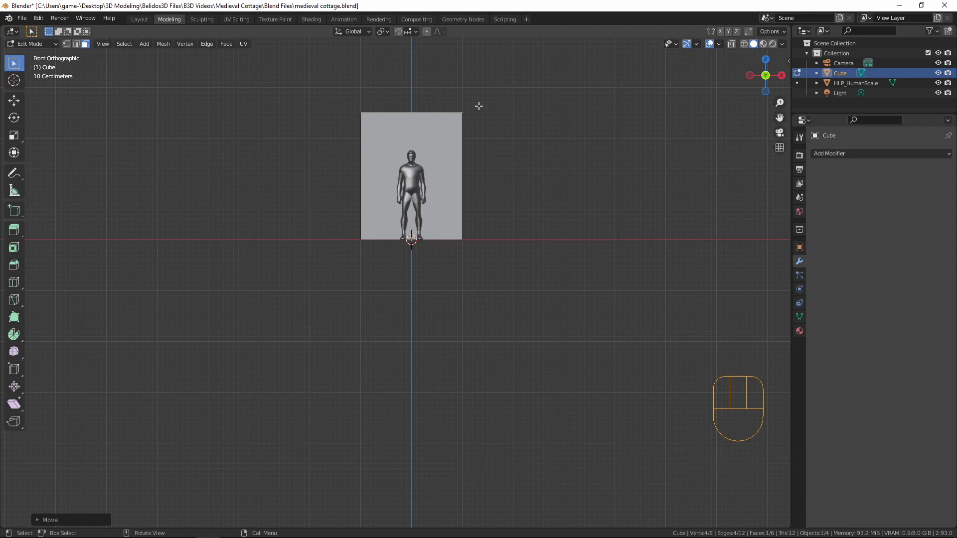
Step: Scale the whole cube mesh along the X axis to about four times its width
mouse_move(546, 215)
middle_down()
mouse_move(574, 212)
mouse_move(528, 216)
middle_up()
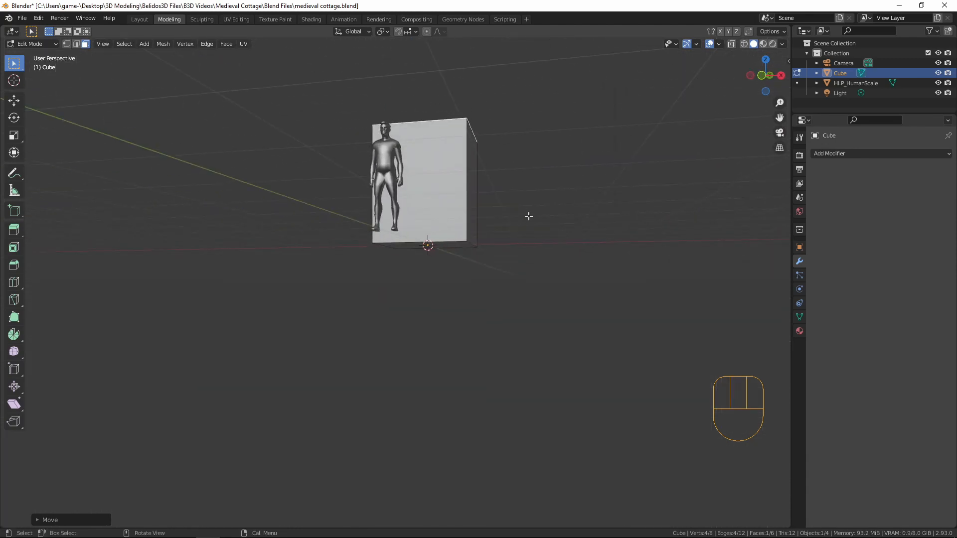
key(a)
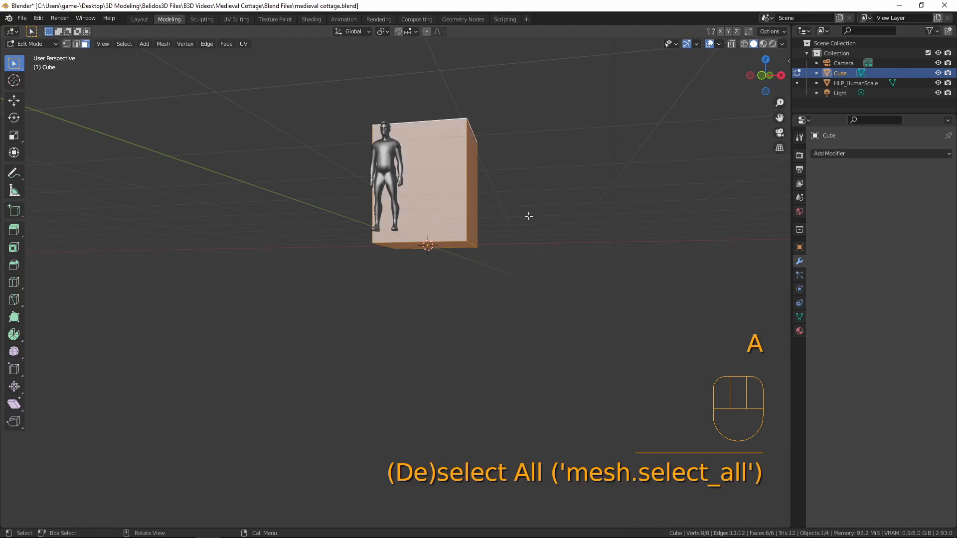
middle_drag(468, 202, 472, 207)
key(KP_1)
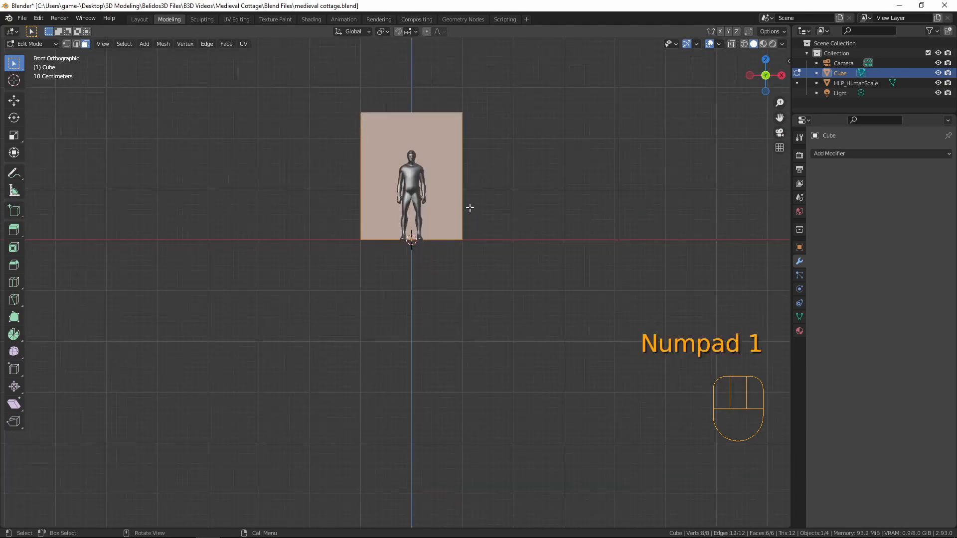
key(s)
key(x)
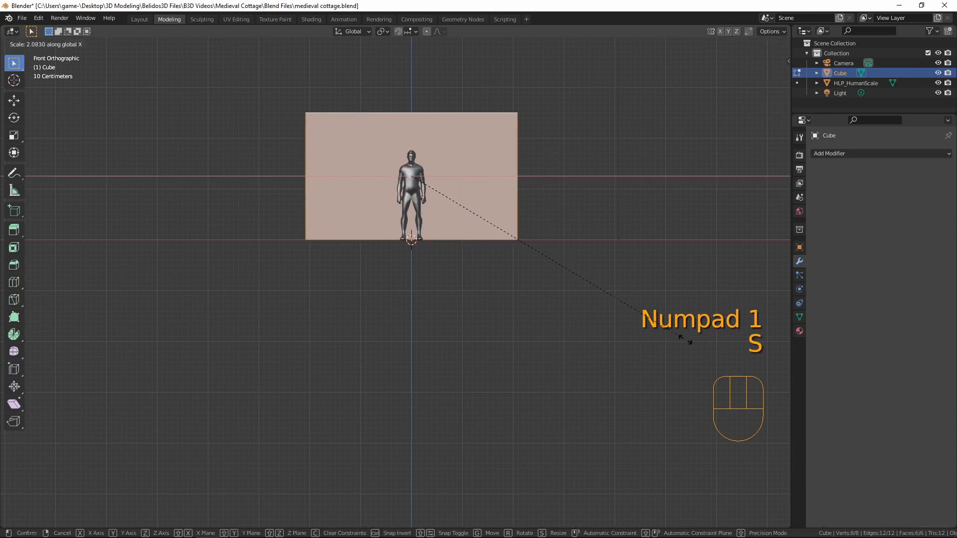
click(134, 507)
middle_drag(100, 402, 434, 392)
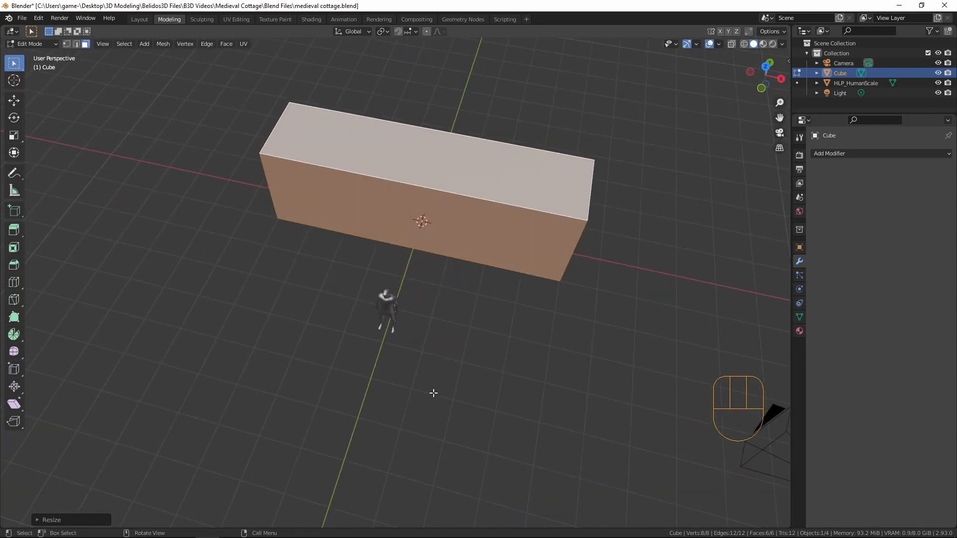
Step: Scale the whole block along the Y axis to about twice its depth
key(KP_7)
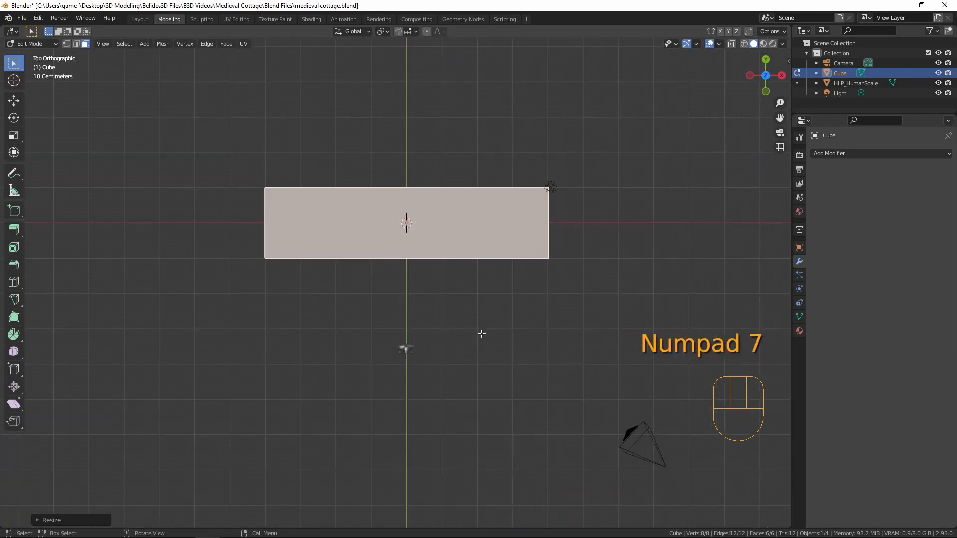
key(s)
key(y)
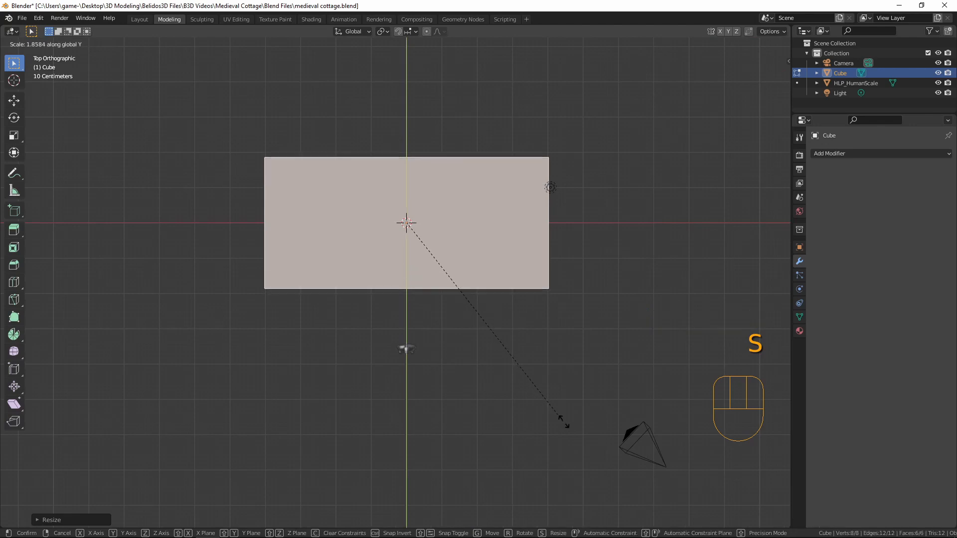
click(581, 434)
Step: Delete the bottom face of the block
middle_drag(648, 324, 560, 212)
click(499, 229)
key(x)
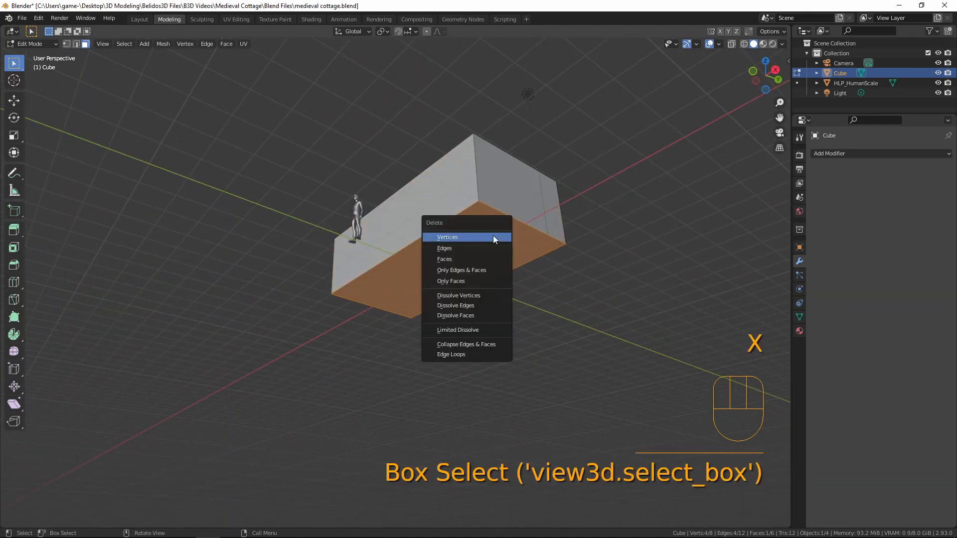
click(492, 236)
Step: Extrude the block's top face upward by about 2.35 m for the roof volume
middle_drag(493, 236, 430, 340)
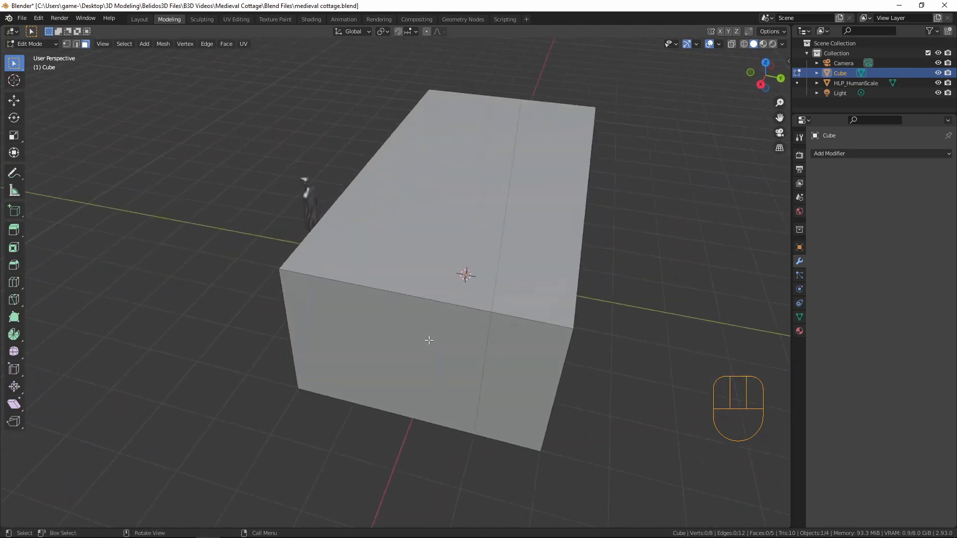
click(455, 192)
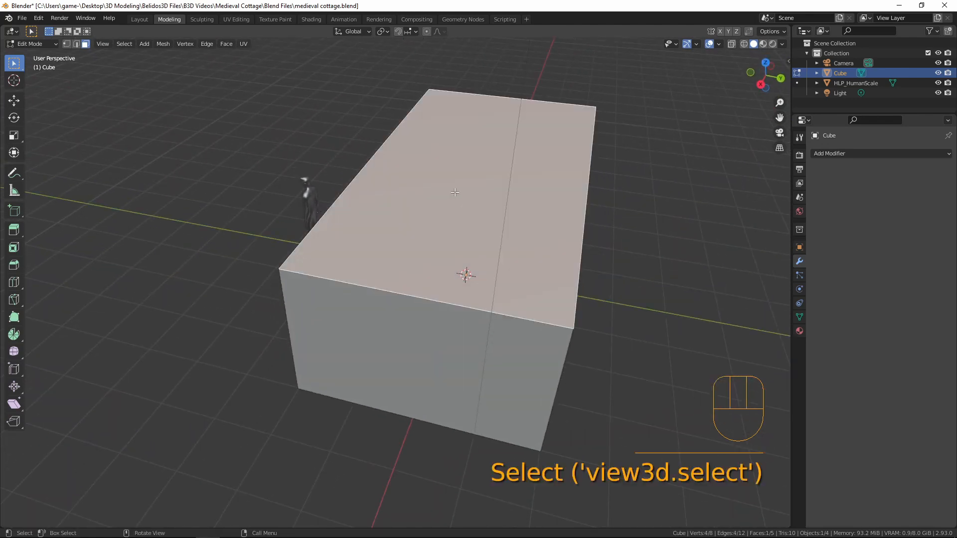
key(KP_3)
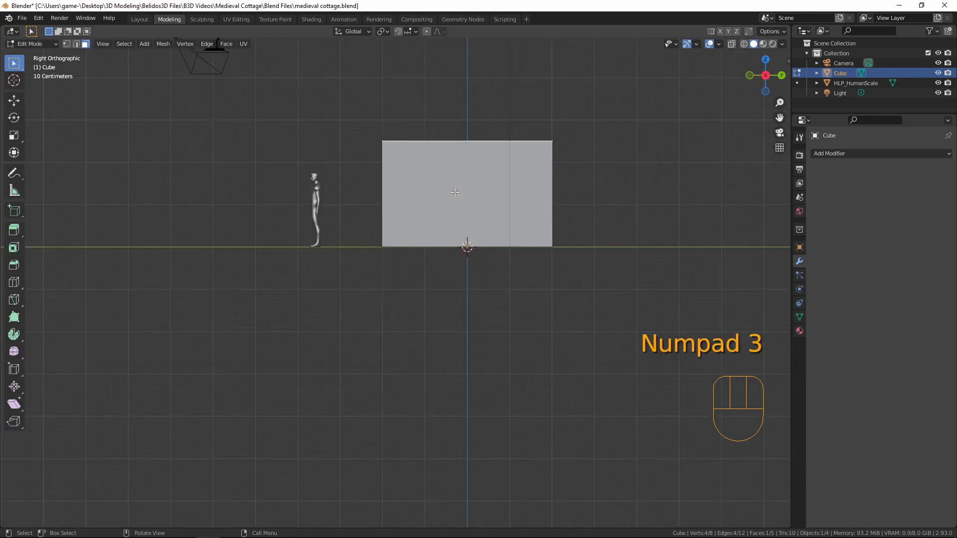
shift+middle_drag(615, 218, 577, 290)
key(e)
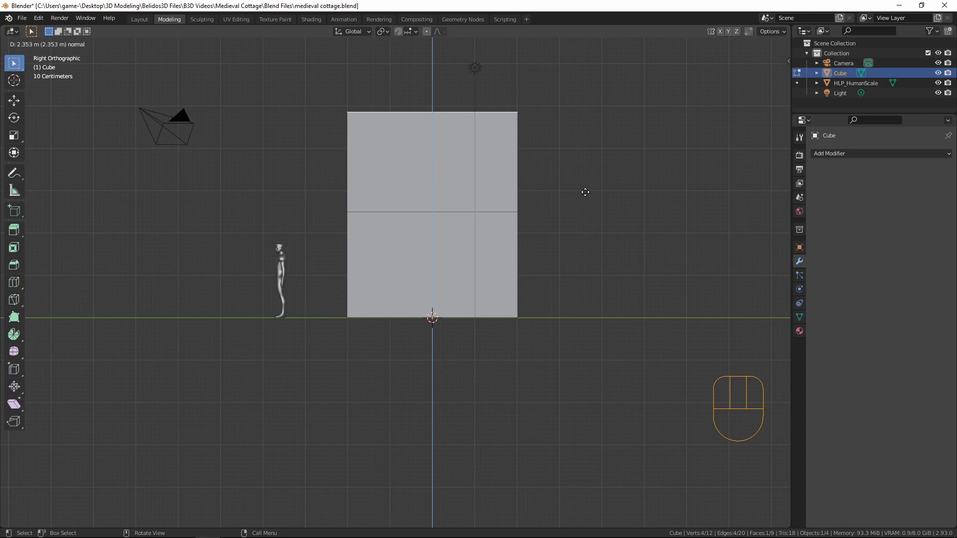
click(585, 192)
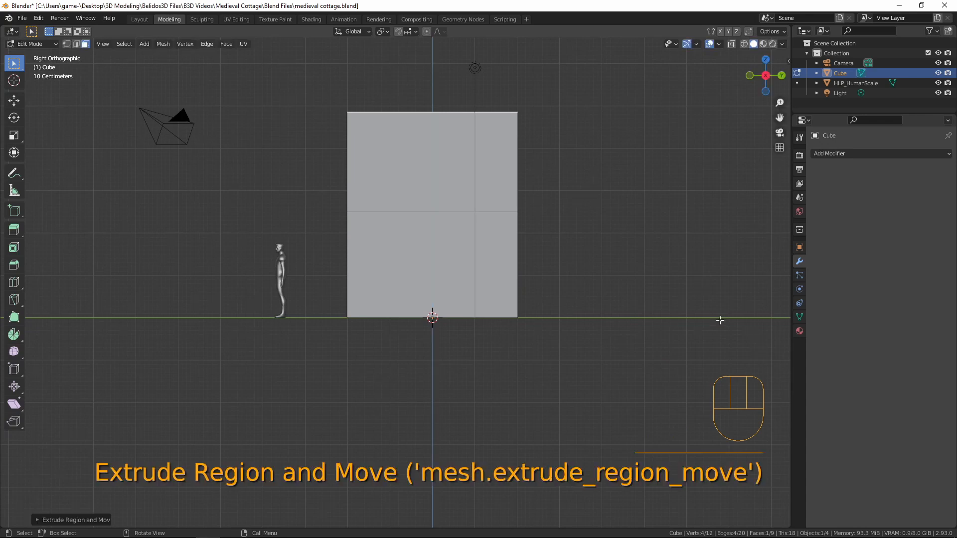
Step: Scale the extruded top face down along the Y axis to a narrow ridge strip, forming a gabled roof
key(s)
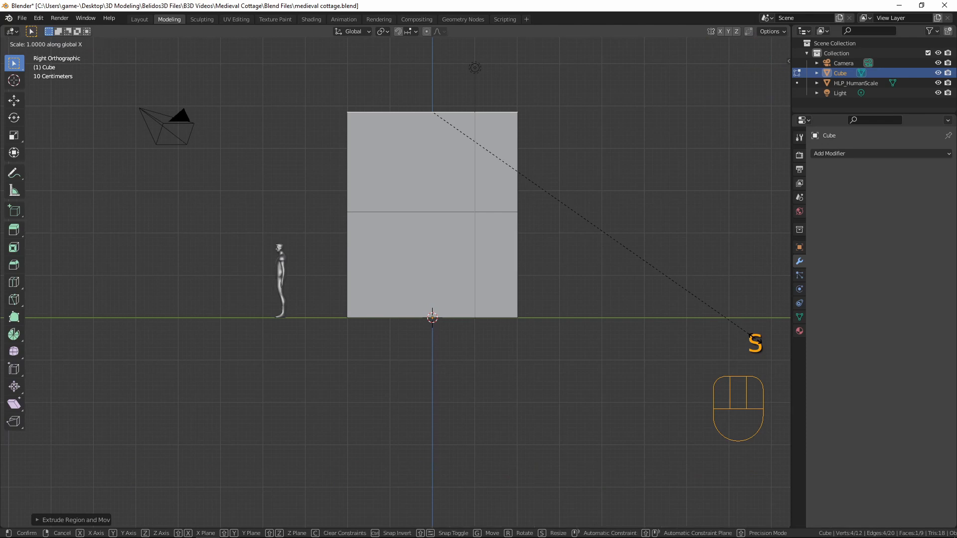
key(y)
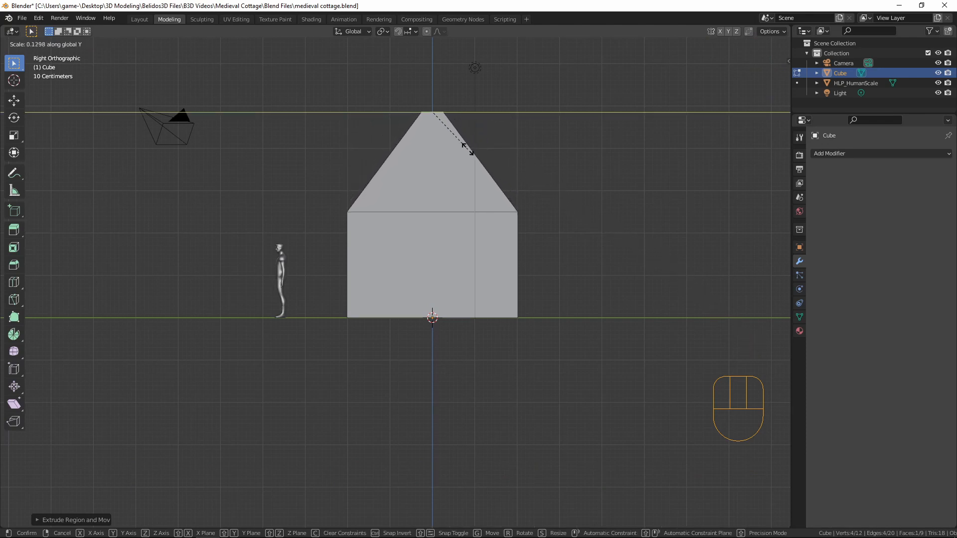
click(444, 141)
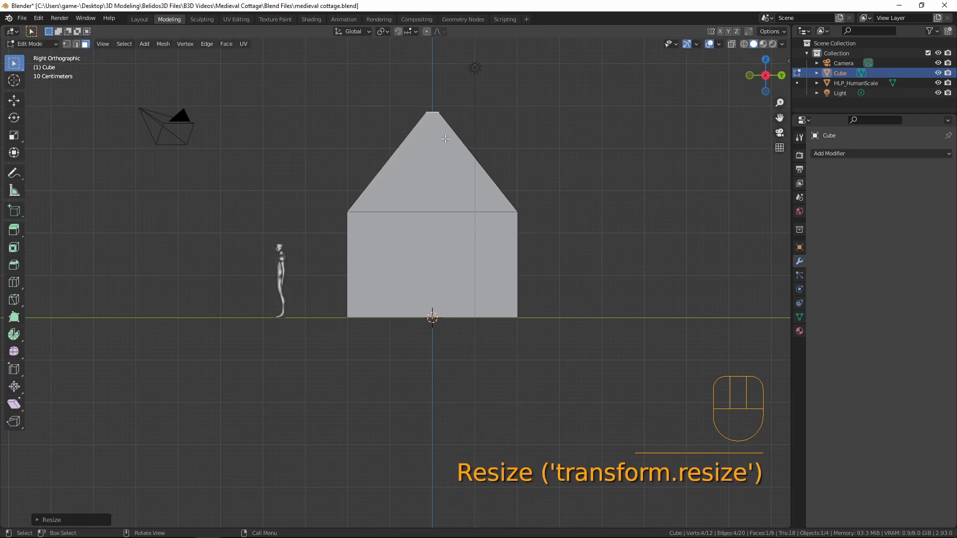
middle_drag(444, 141, 459, 201)
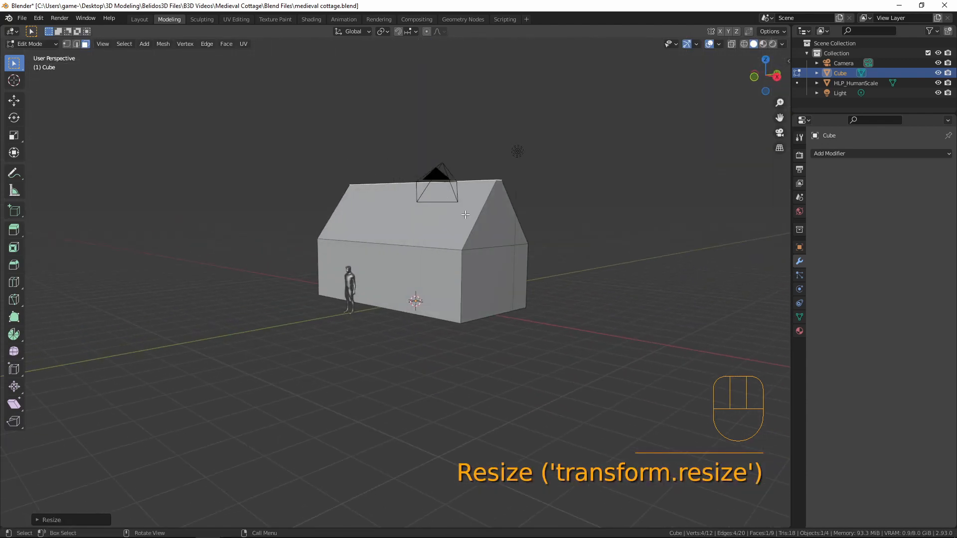
mouse_move(532, 199)
middle_down()
mouse_move(532, 241)
mouse_move(518, 204)
middle_up()
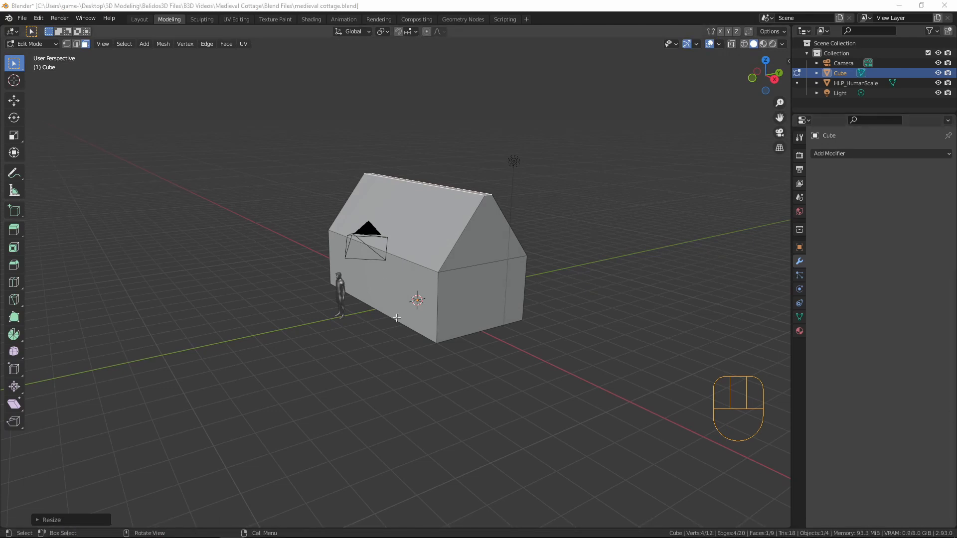
Step: Select both sloped roof faces and separate them from the walls into their own object
click(402, 201)
middle_drag(529, 254, 436, 261)
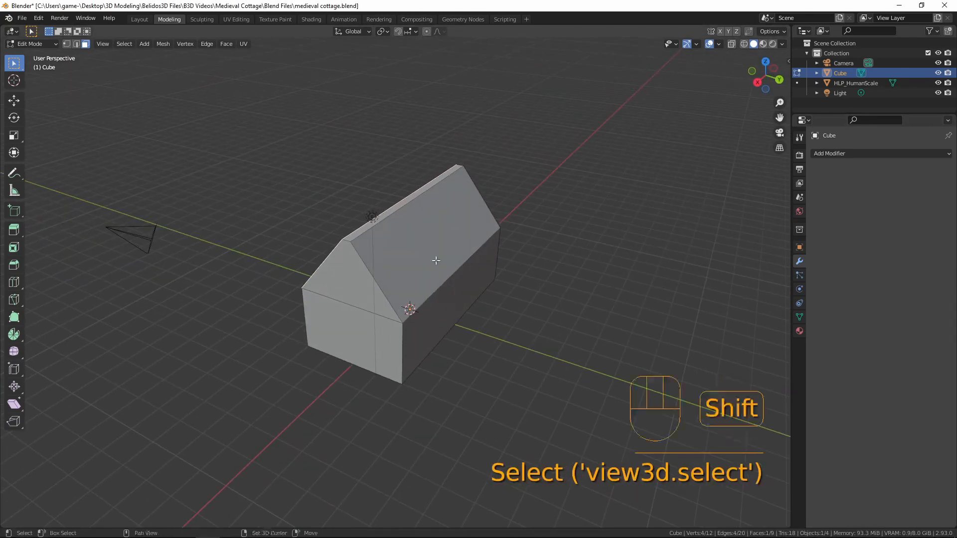
shift+click(420, 243)
middle_drag(404, 313, 499, 300)
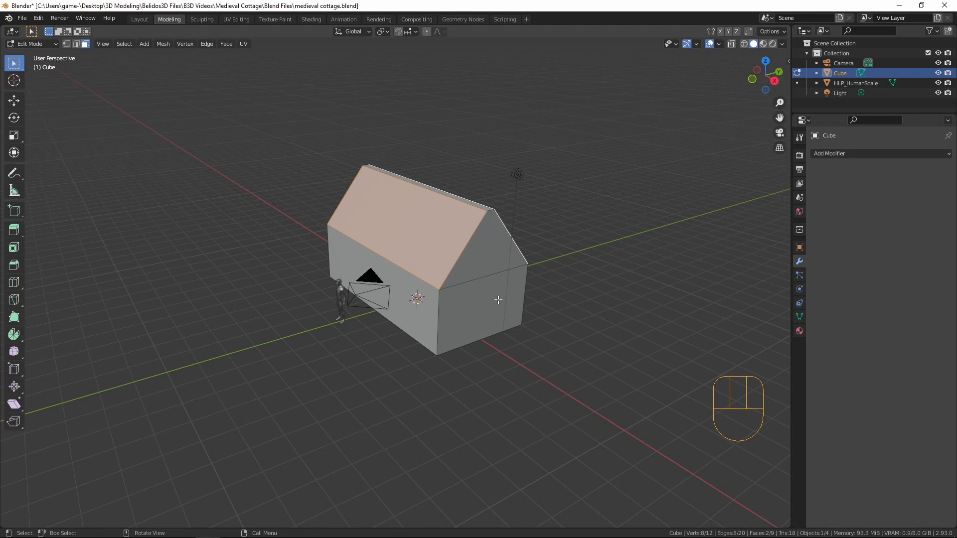
key(p)
click(498, 300)
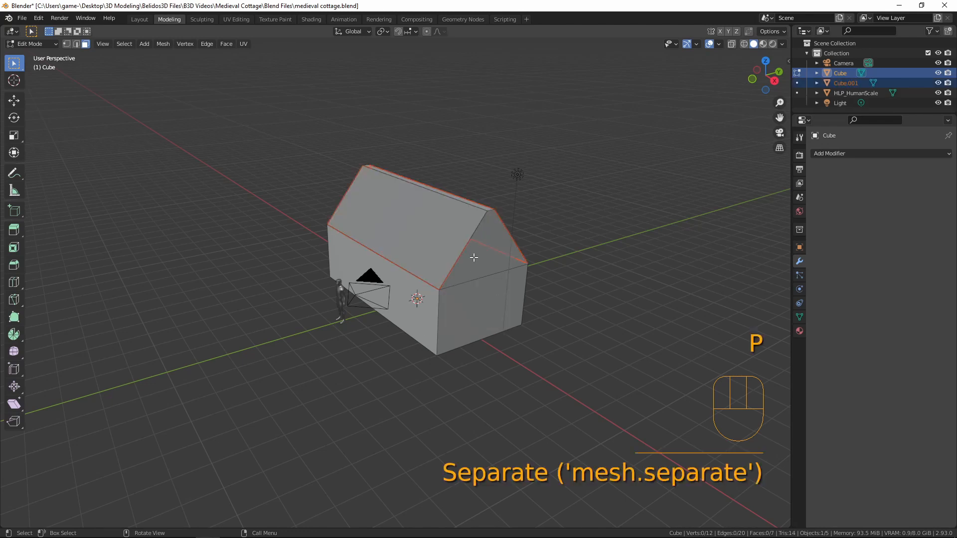
Step: In Object Mode, select the separated roof slopes, test-move them without keeping the move, and hide them
key(Tab)
middle_drag(528, 209, 453, 199)
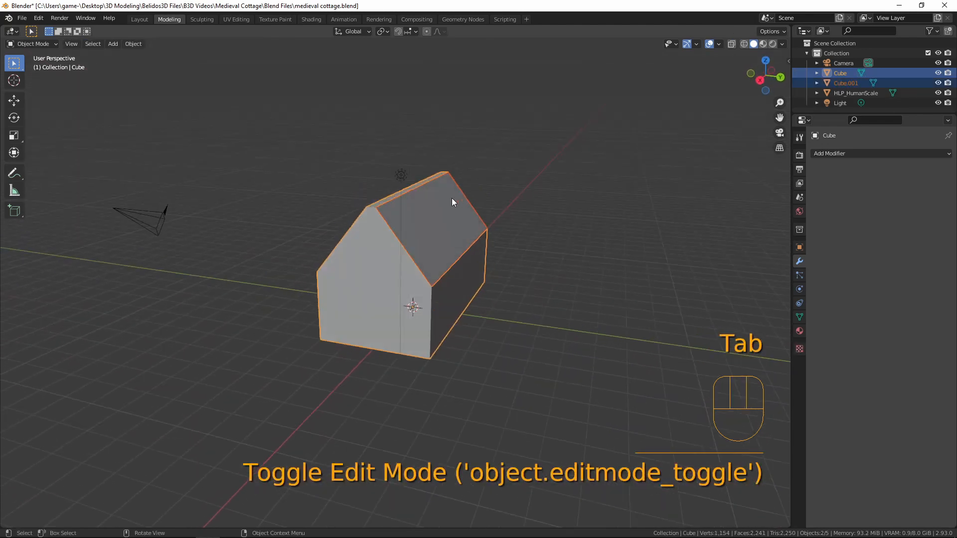
click(472, 241)
key(g)
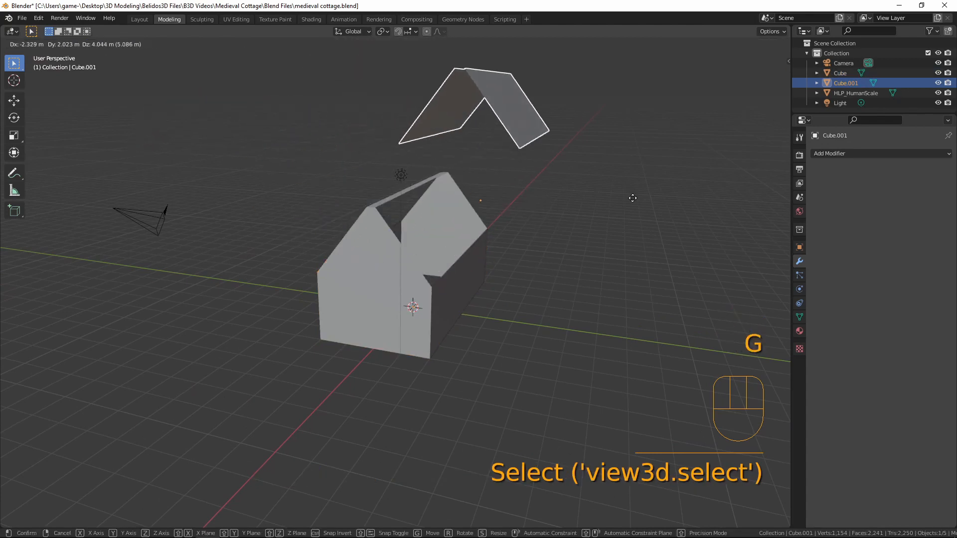
right_click(529, 159)
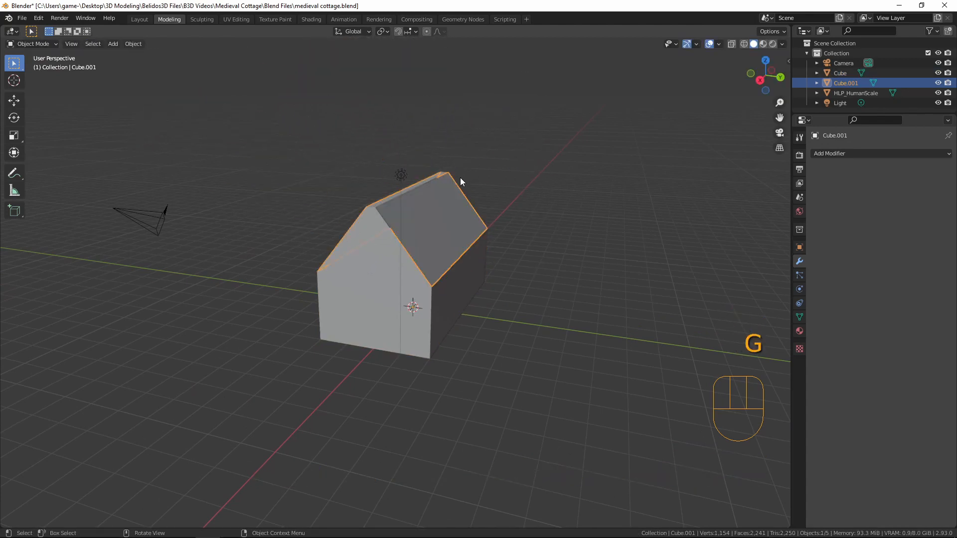
key(h)
Step: Separate the narrow ridge face at the top of the walls mesh into its own object
middle_drag(445, 247, 423, 246)
click(480, 253)
key(Tab)
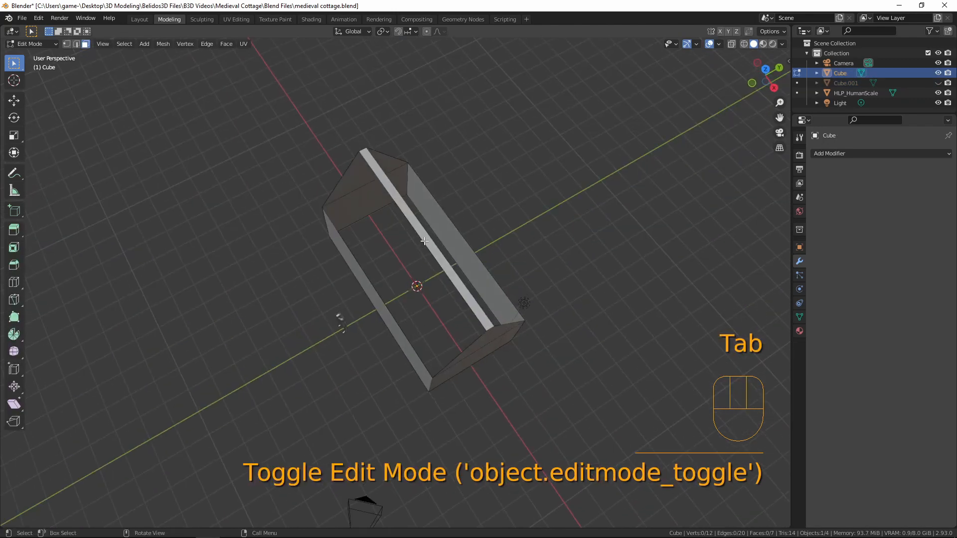
click(424, 241)
middle_drag(537, 340, 393, 136)
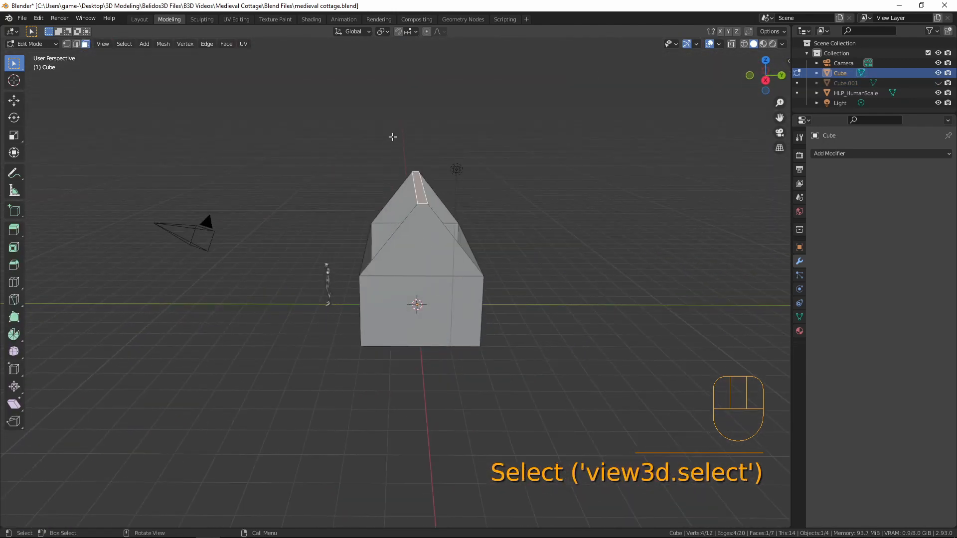
key(p)
click(500, 210)
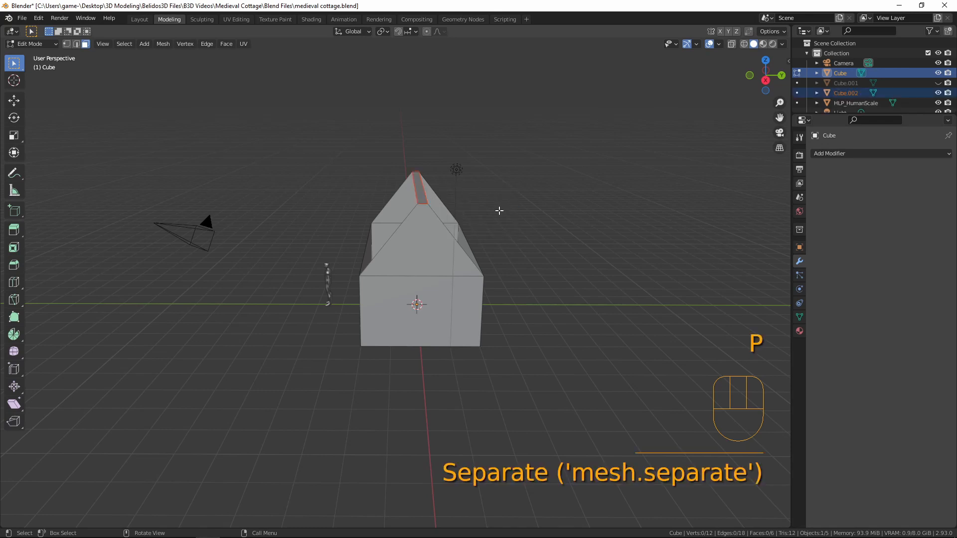
Step: Return to Object Mode, select the separated roof ridge strip, and hide it
key(Tab)
click(419, 194)
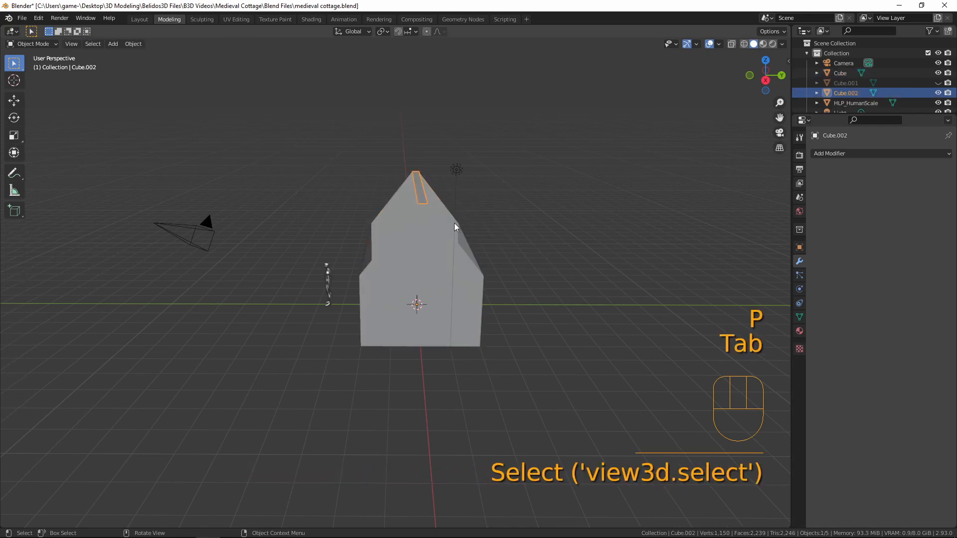
key(h)
middle_drag(459, 235, 393, 270)
scroll(393, 271, up, 4)
Step: Put the walls object in Edit Mode and add a vertical loop cut through the middle of the long wall beside the human figure
click(441, 278)
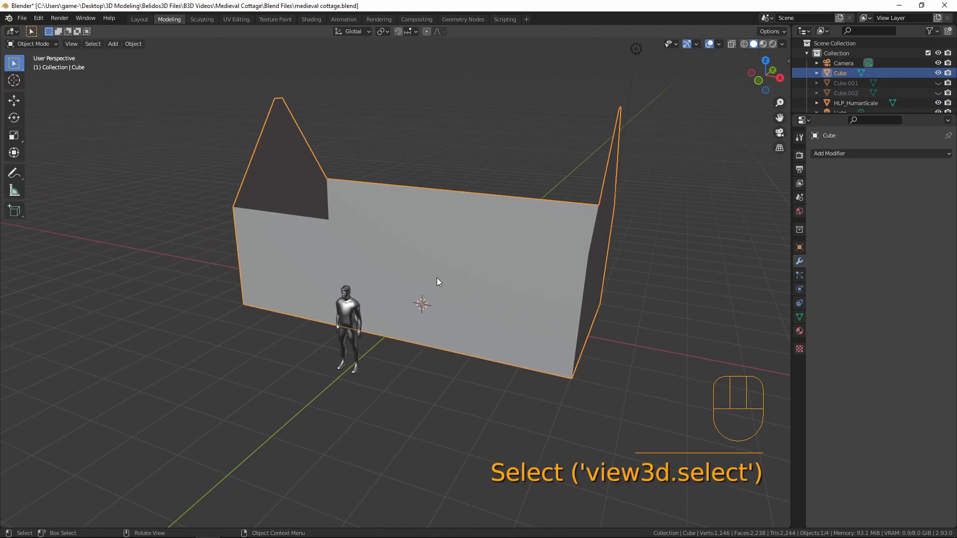
scroll(436, 277, down, 3)
key(Tab)
middle_drag(493, 331, 454, 311)
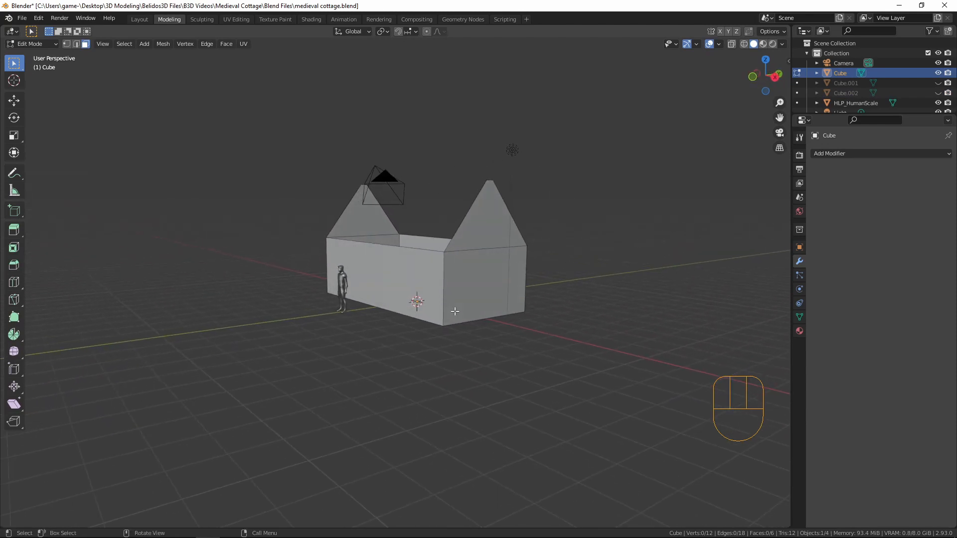
middle_drag(455, 311, 446, 278)
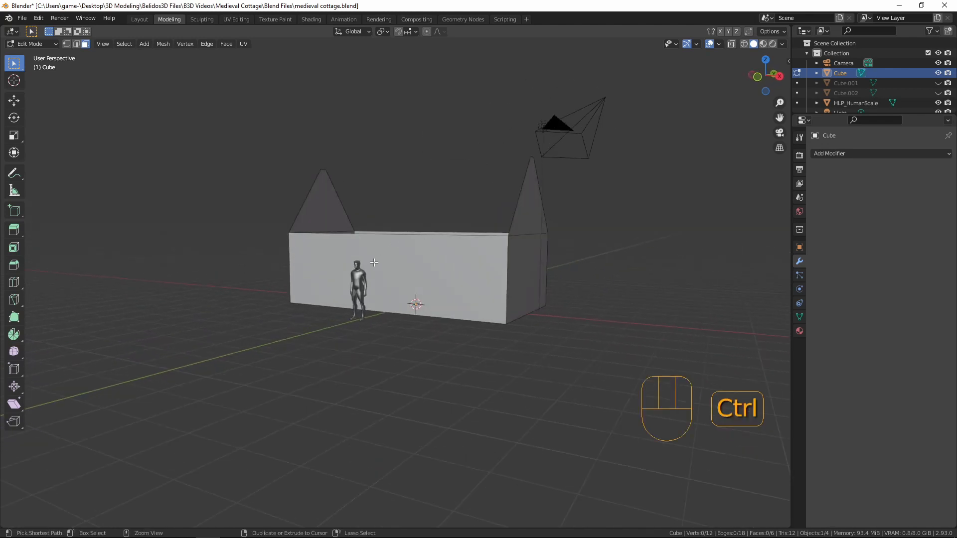
key(ctrl+r)
click(387, 242)
click(389, 240)
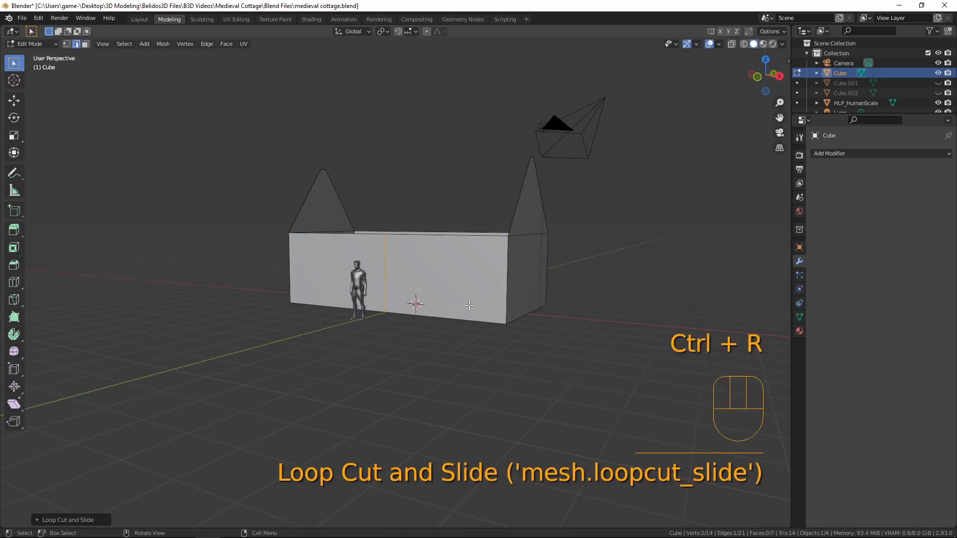
Step: Add a matching vertical loop cut through the middle of the opposite long wall
middle_drag(516, 298, 429, 264)
key(ctrl+r)
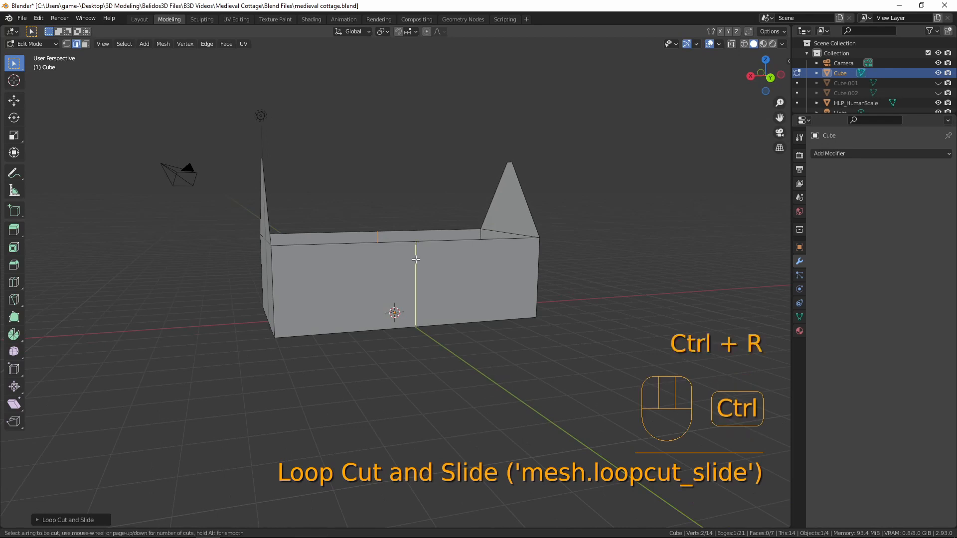
click(415, 258)
middle_drag(329, 320, 492, 324)
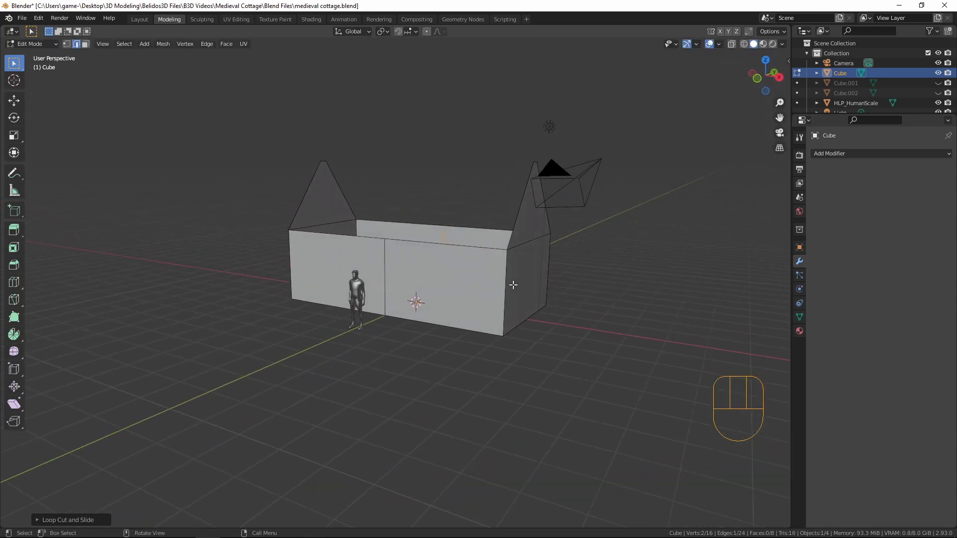
Step: Select the four vertical corner edges of the walls and mark them as seams
shift+click(547, 270)
shift+click(290, 258)
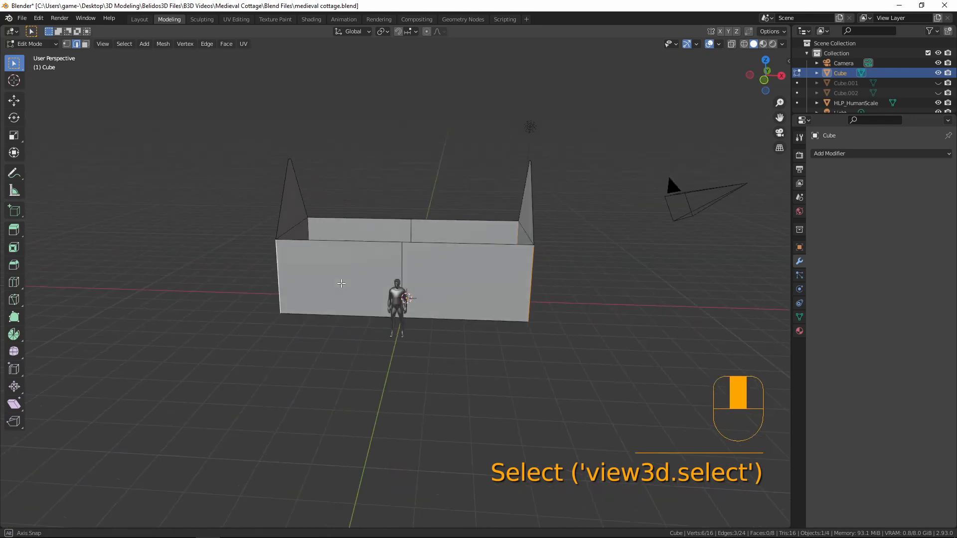
middle_drag(290, 258, 398, 294)
shift+click(339, 276)
middle_drag(339, 275, 369, 305)
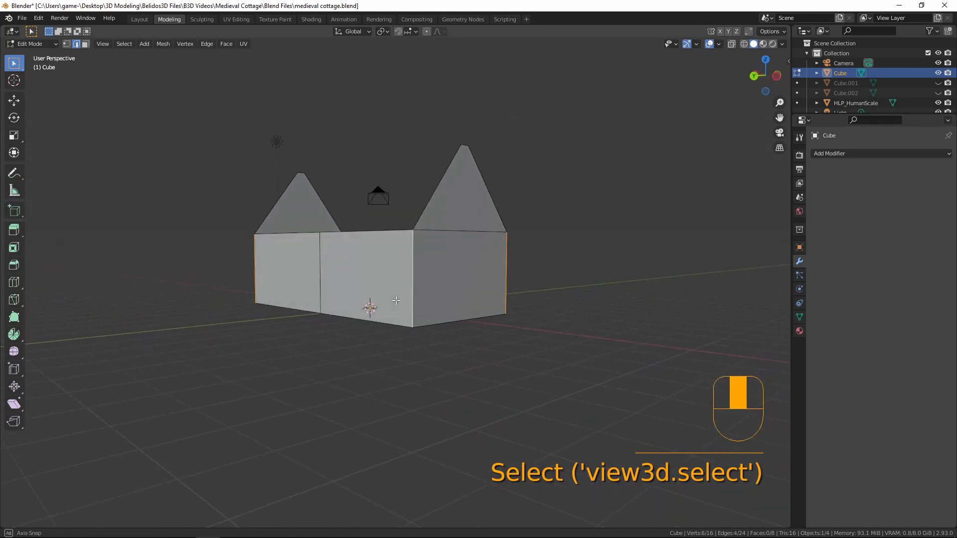
key(ctrl+e)
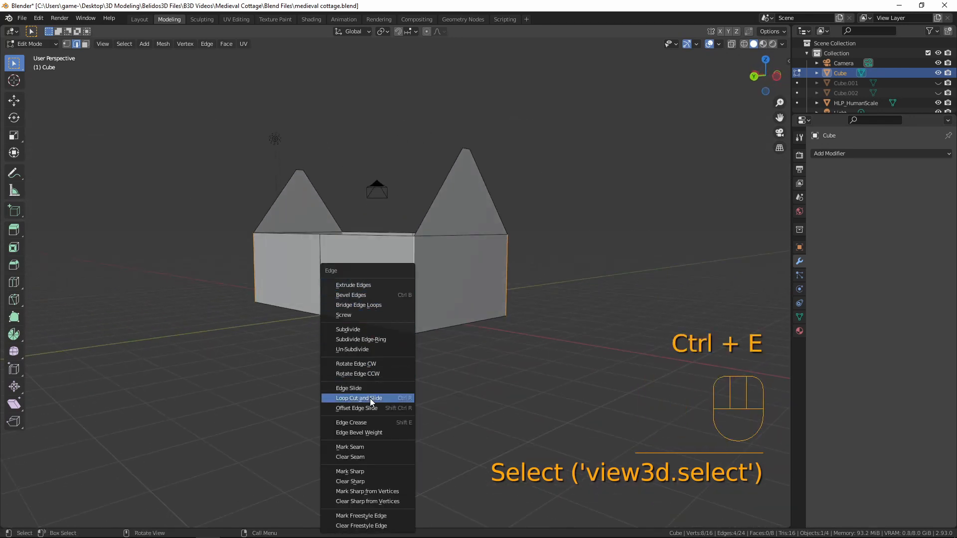
click(356, 448)
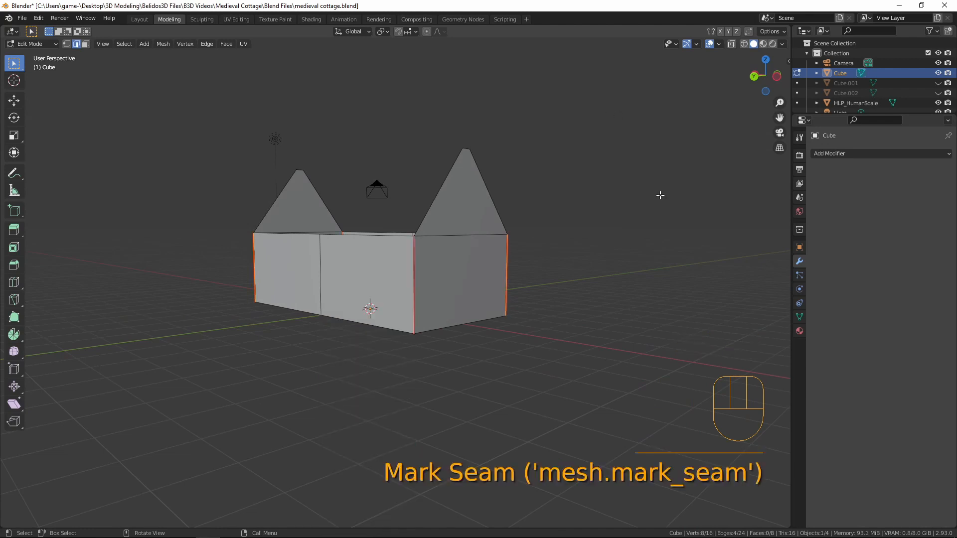
Step: Switch to the UV Editing workspace and turn on Screencast Keys for its 3D viewport
middle_drag(660, 195, 417, 76)
click(238, 20)
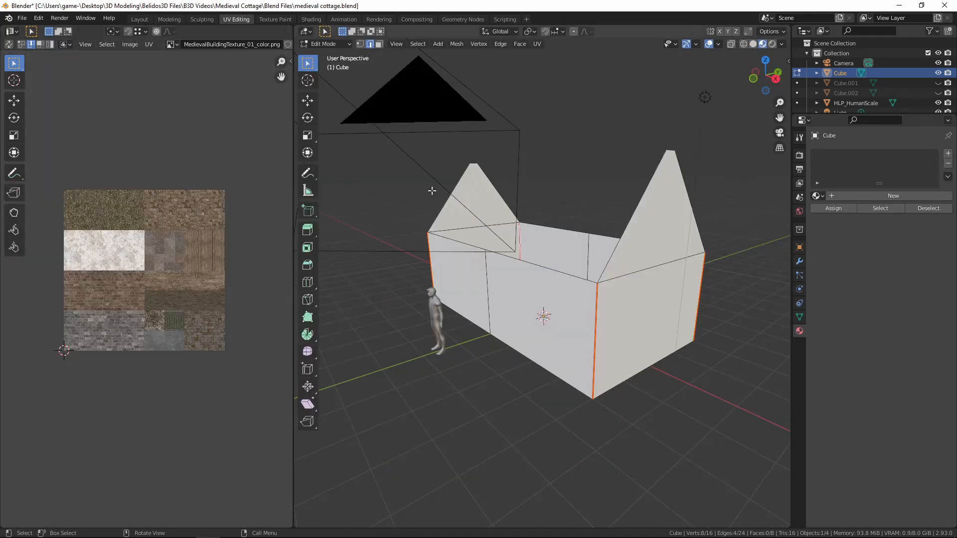
middle_drag(601, 367, 579, 360)
key(n)
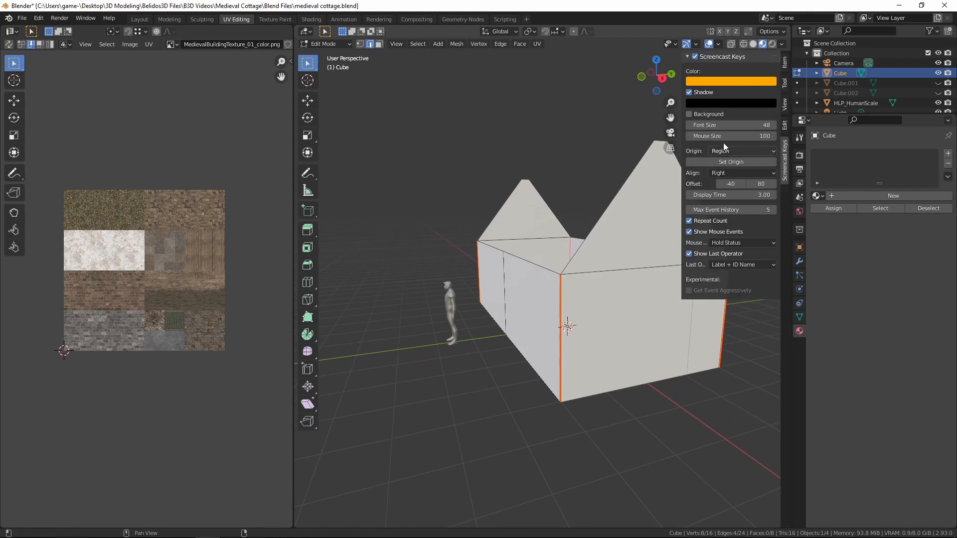
click(695, 56)
key(n)
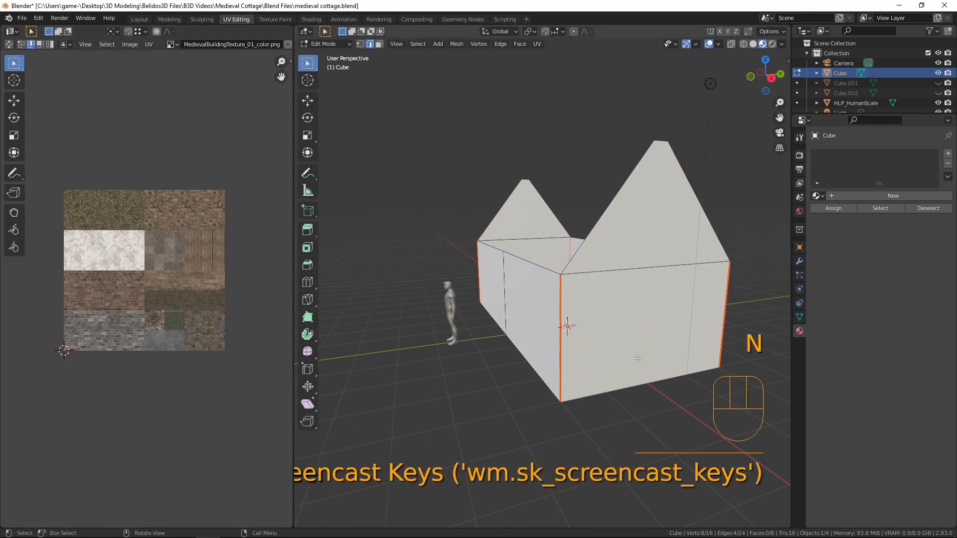
Step: Select the entire walls mesh and unwrap it along the marked seams
middle_drag(638, 358, 613, 344)
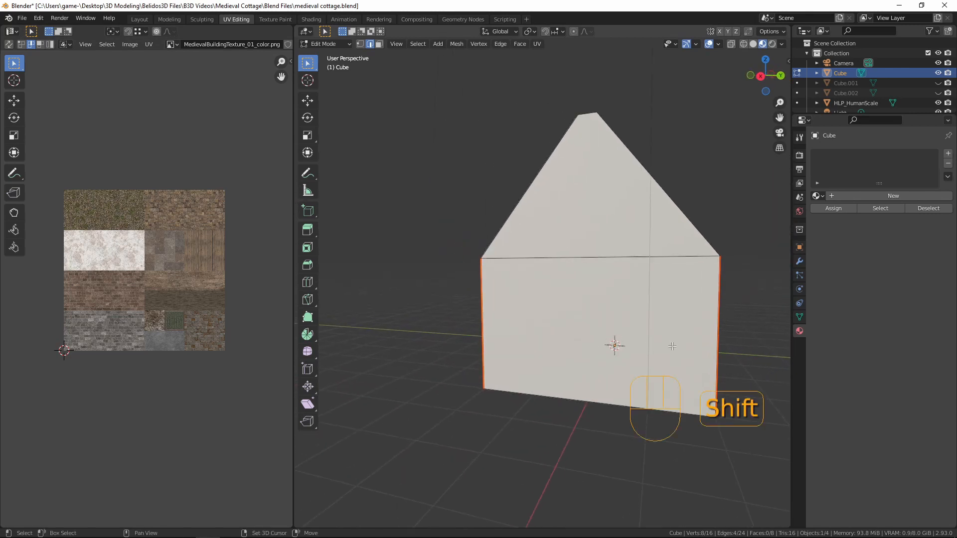
middle_drag(673, 347, 514, 338)
key(a)
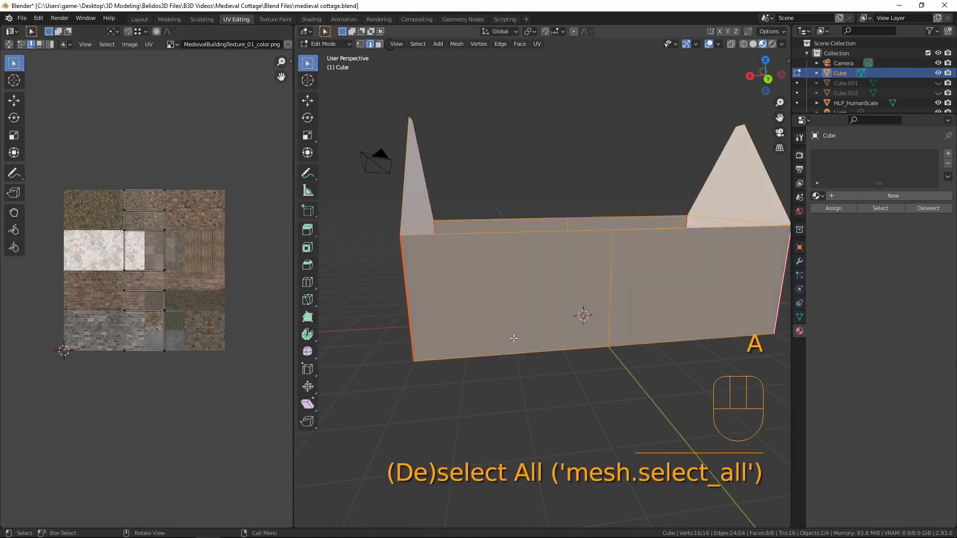
key(u)
click(514, 339)
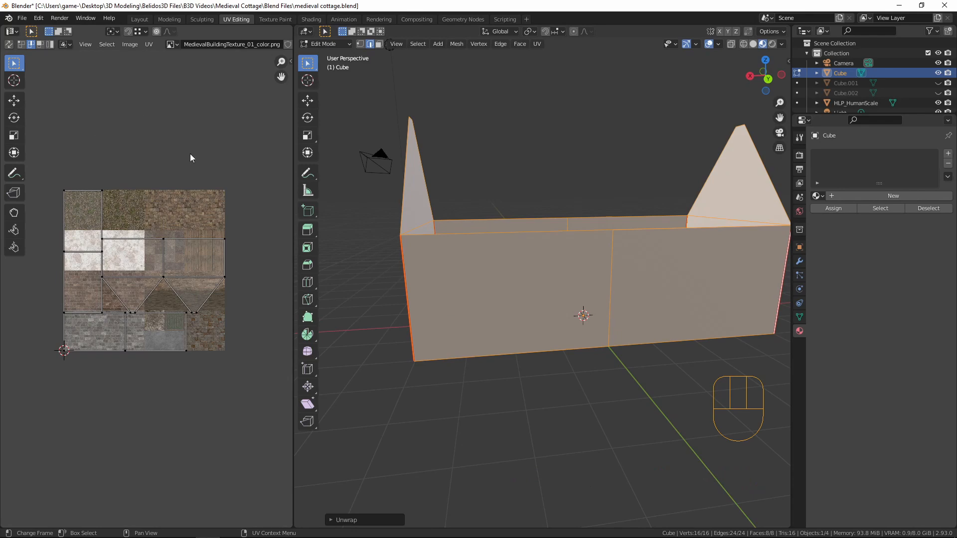
Step: Maximize the UV editor so the unwrapped wall islands fill the workspace over the building texture
key(ctrl+space)
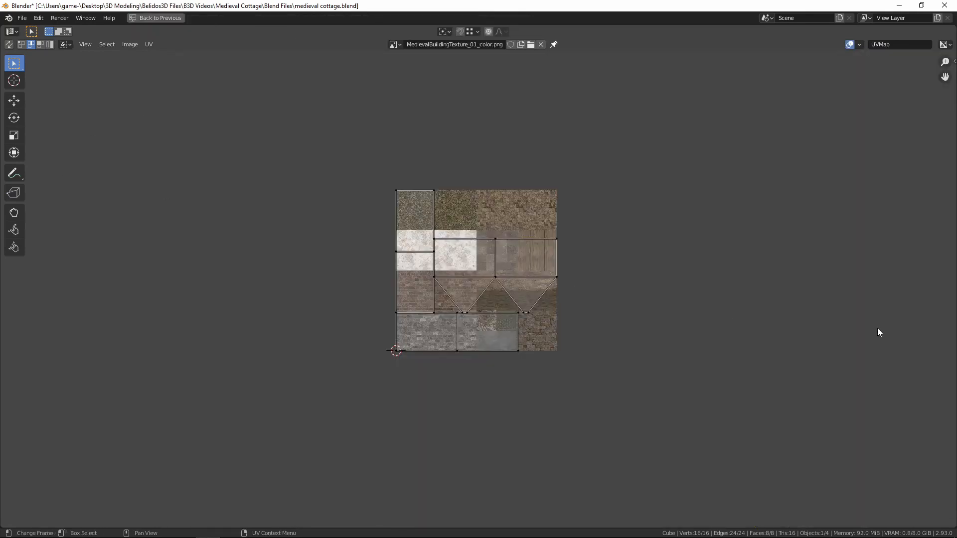
scroll(833, 330, up, 3)
middle_drag(702, 261, 687, 298)
scroll(563, 268, up, 2)
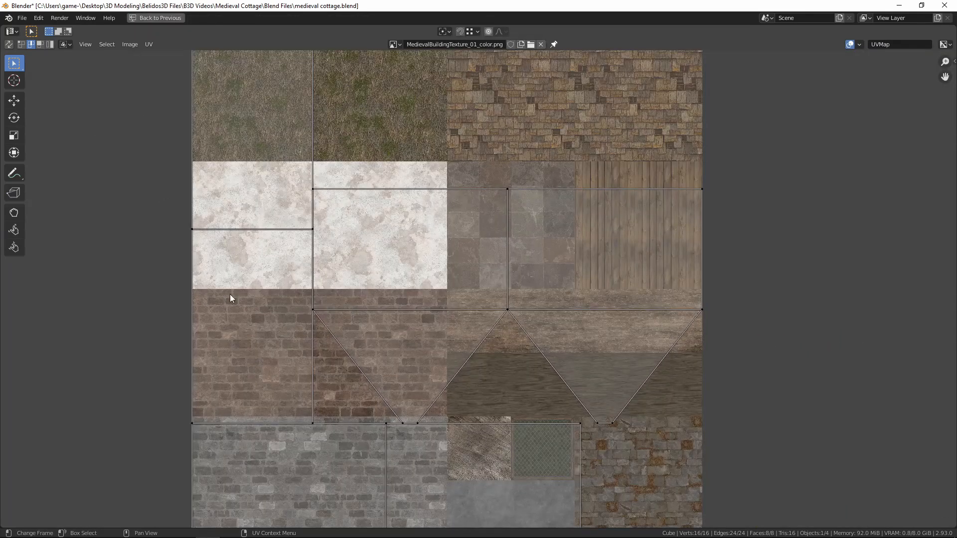
scroll(567, 290, down, 2)
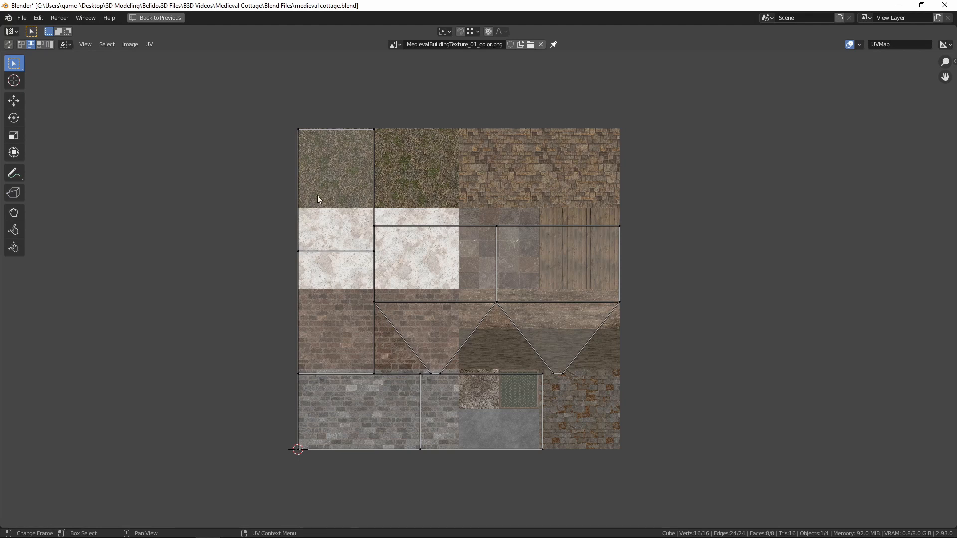
Step: Highlight the long-wall and gable UV islands in turn to identify them, and clear the selection
key(l)
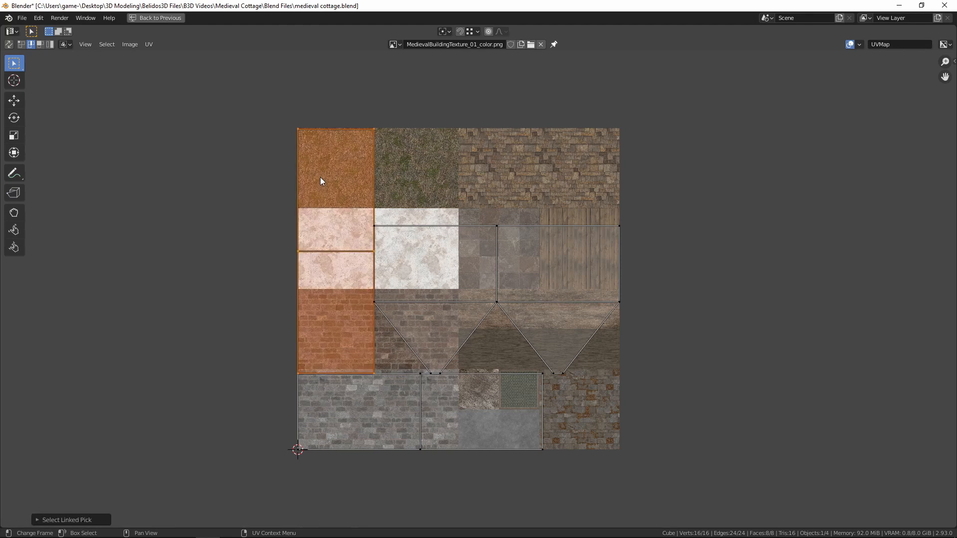
key(l)
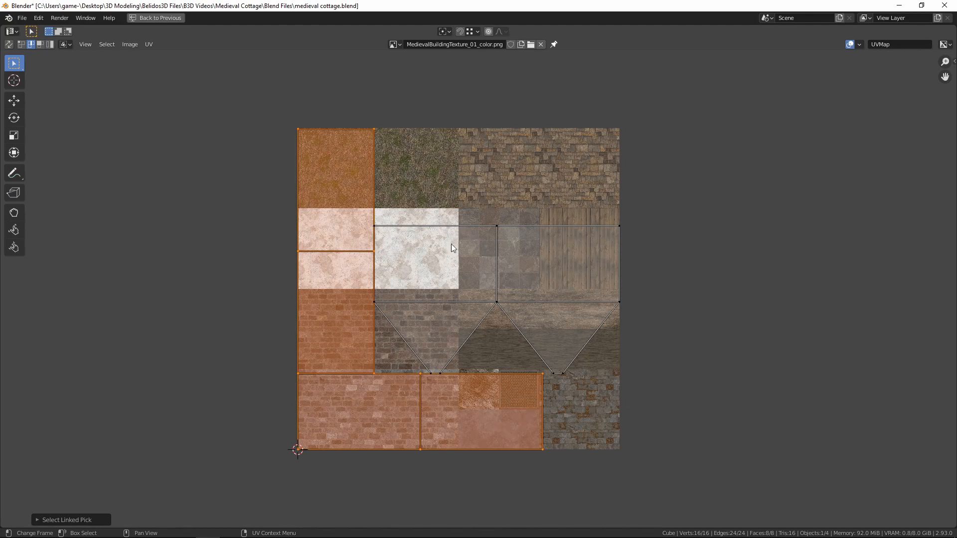
key(l)
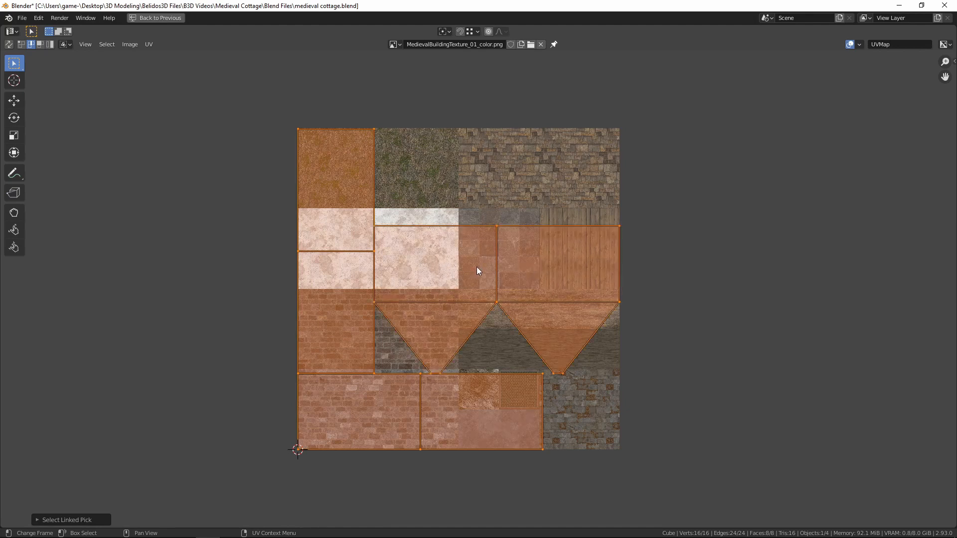
key(alt+a)
Step: Select both gable-wall UV islands, rotate them 180°, and move them outside the texture's right edge
text(l)
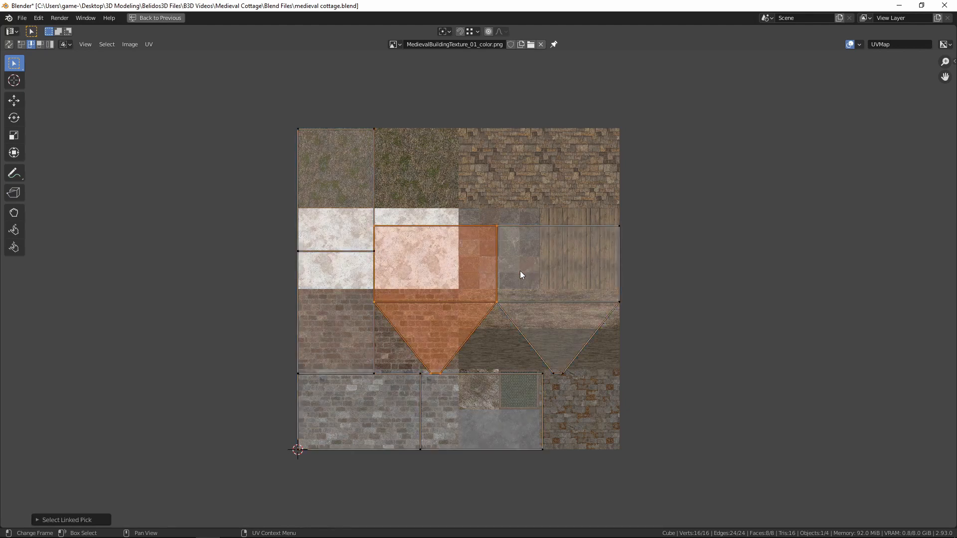
text(r180)
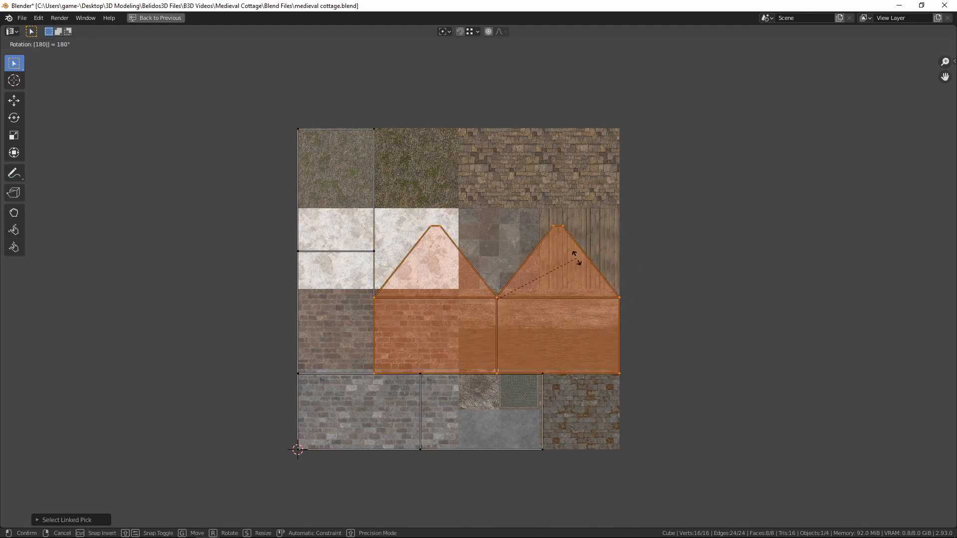
key(Return)
drag(527, 315, 783, 195)
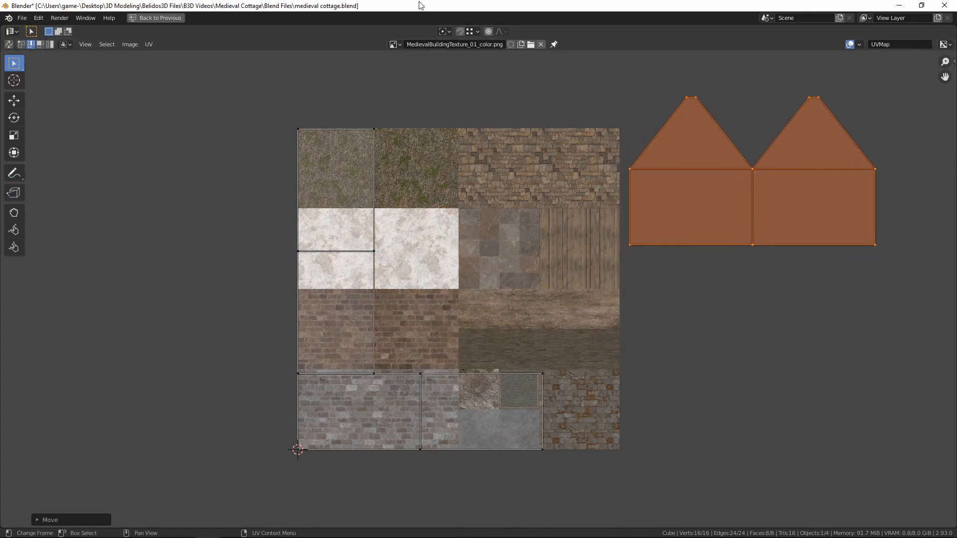
Step: Move the right gable-wall UV island onto the left one with vertex snapping so the two overlap exactly
click(473, 31)
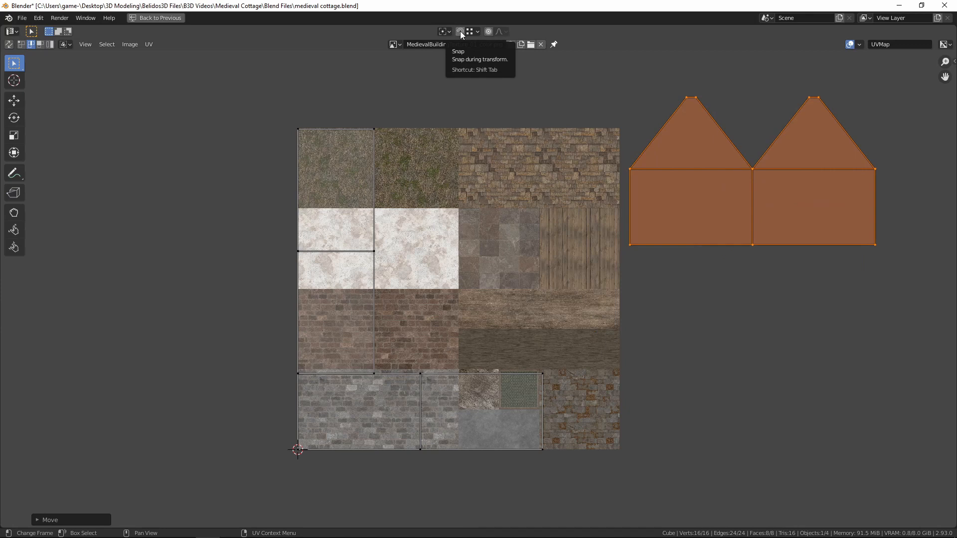
click(811, 179)
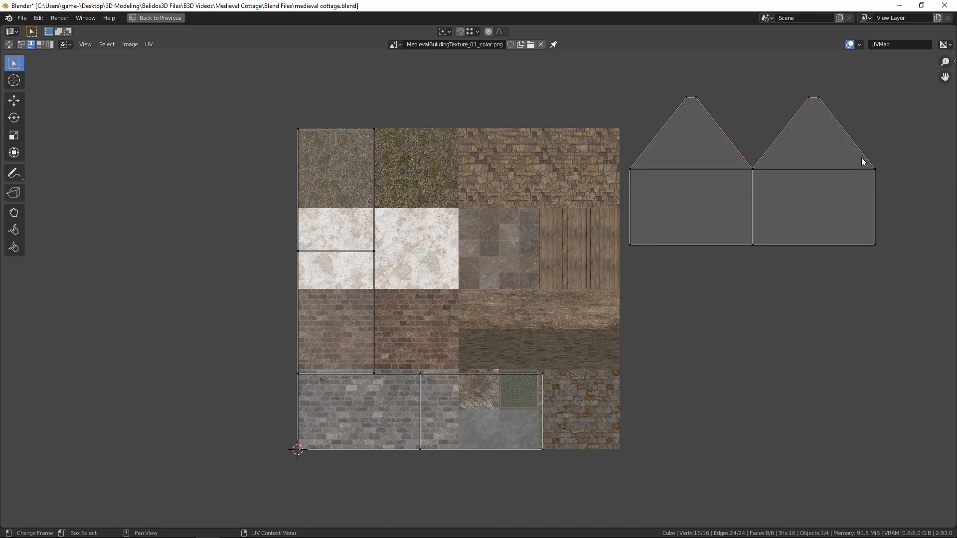
key(l)
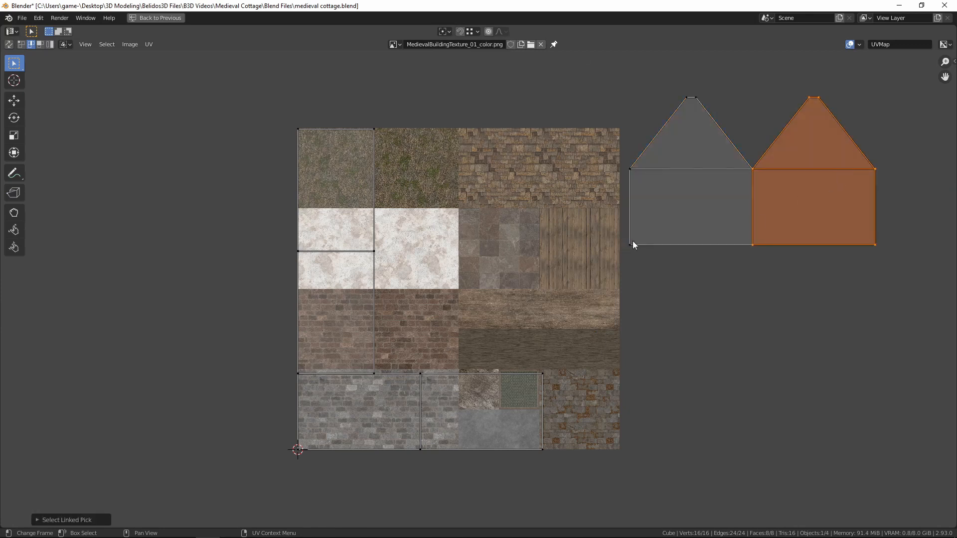
key(g)
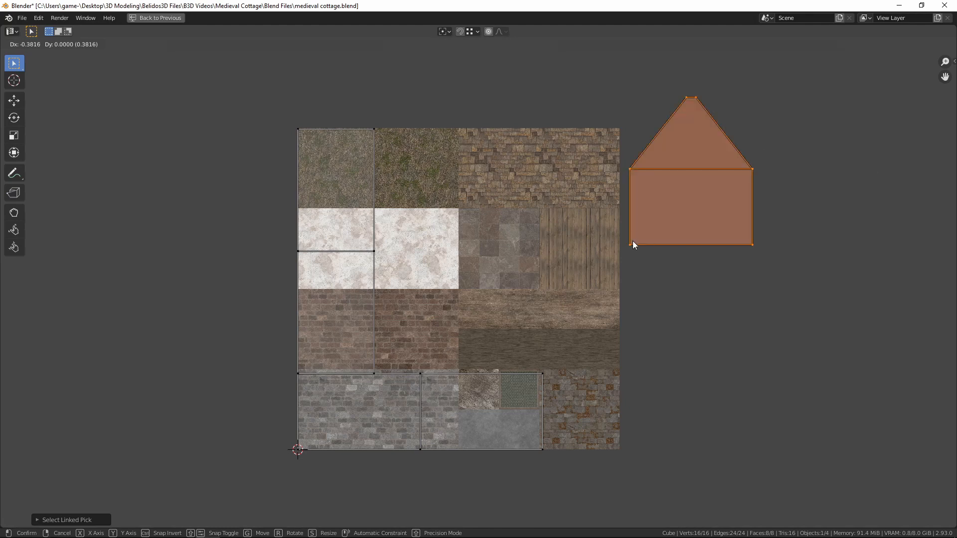
click(633, 242)
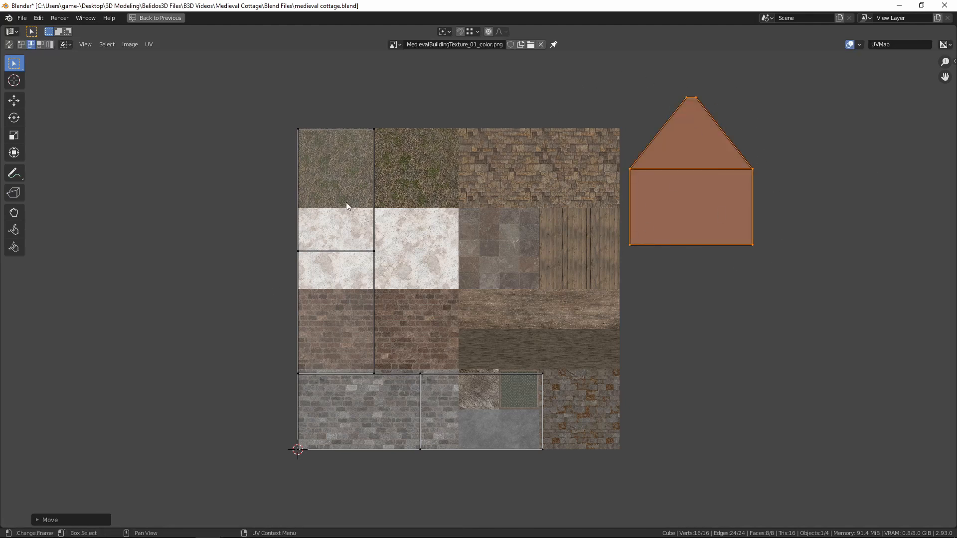
Step: Rotate the upright long-wall UV island 90° and snap it exactly onto the other long-wall island
click(378, 161)
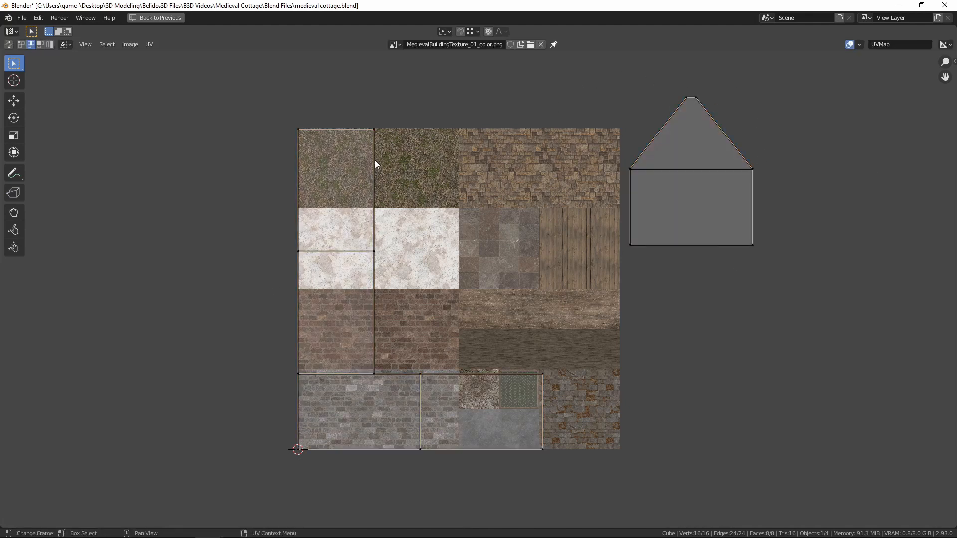
text(lr90)
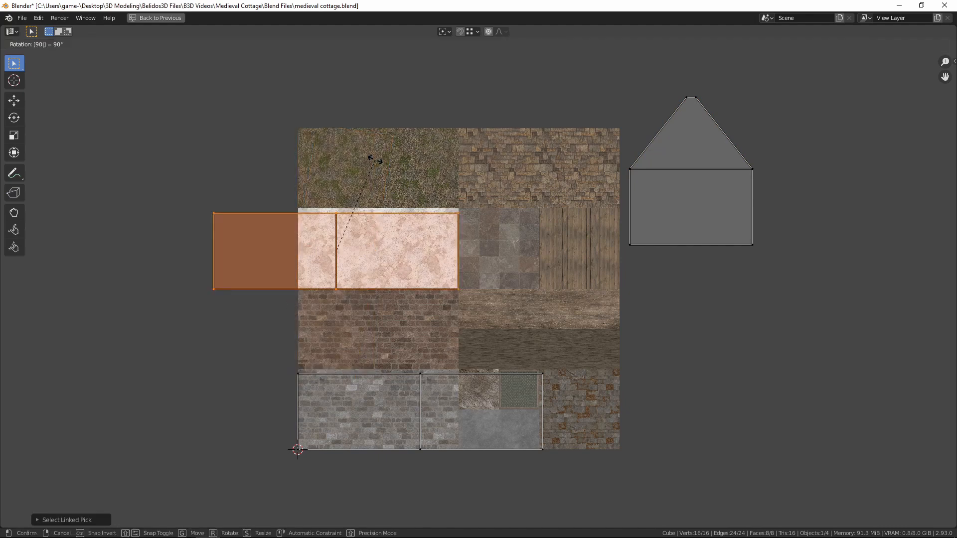
key(Return)
key(g)
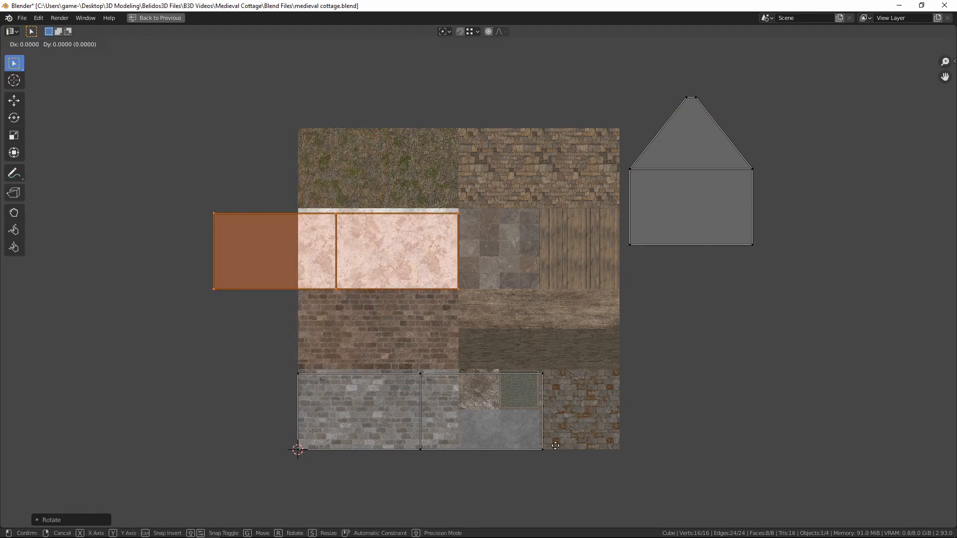
ctrl+click(552, 442)
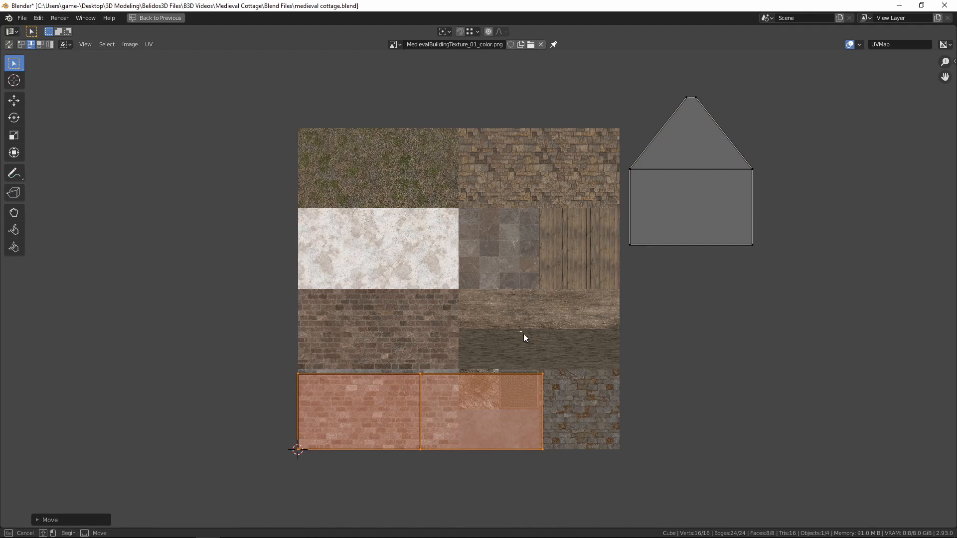
Step: Fold the stacked long-wall UV islands in half by snapping their outer-edge vertices along X onto the opposite edge
drag(523, 334, 613, 511)
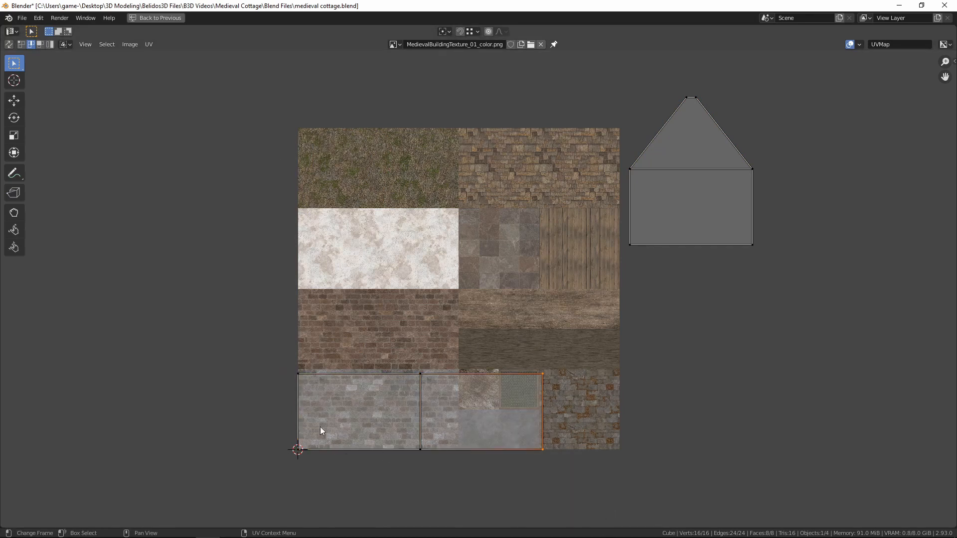
key(g)
key(x)
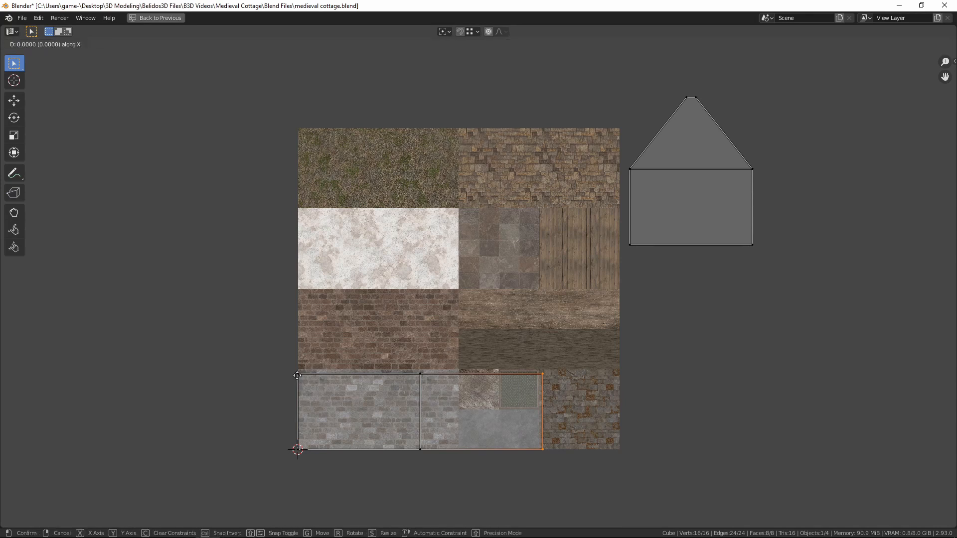
ctrl+click(297, 375)
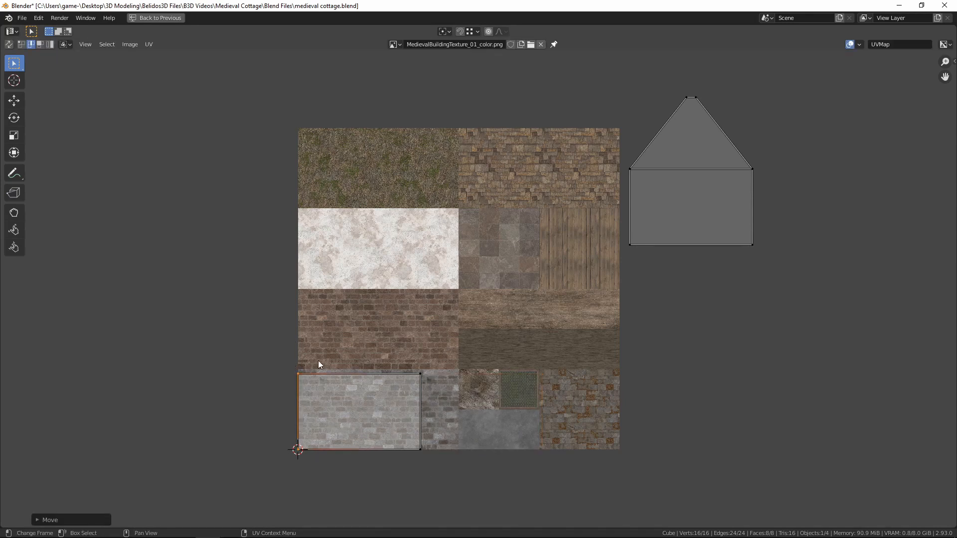
Step: Move the folded long-wall islands from the grey brick area onto the white plaster area of the atlas and deselect them
drag(292, 355, 467, 471)
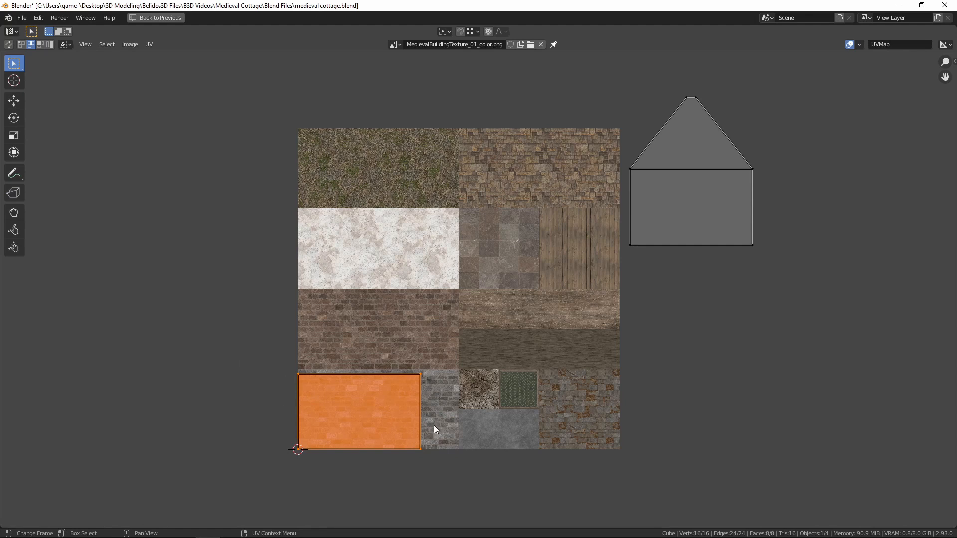
key(g)
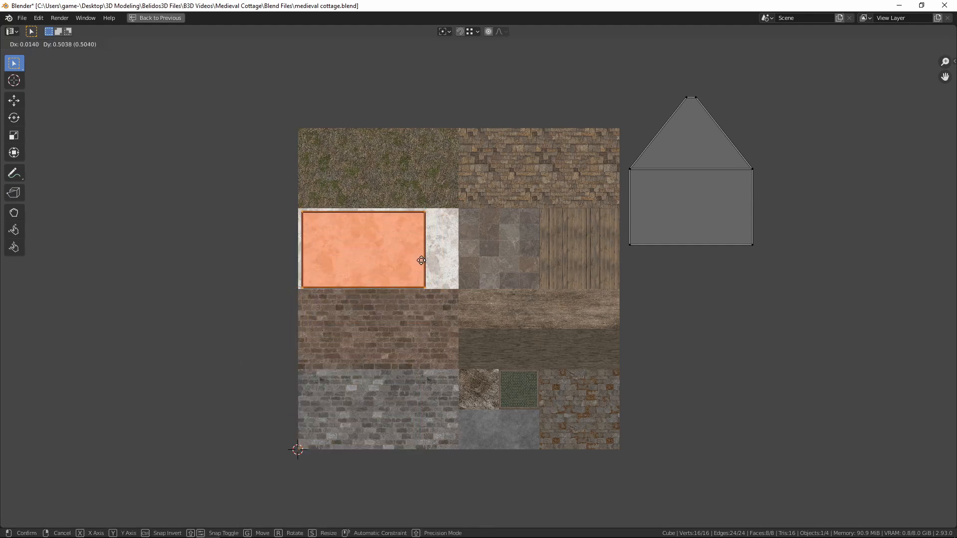
click(422, 260)
click(810, 152)
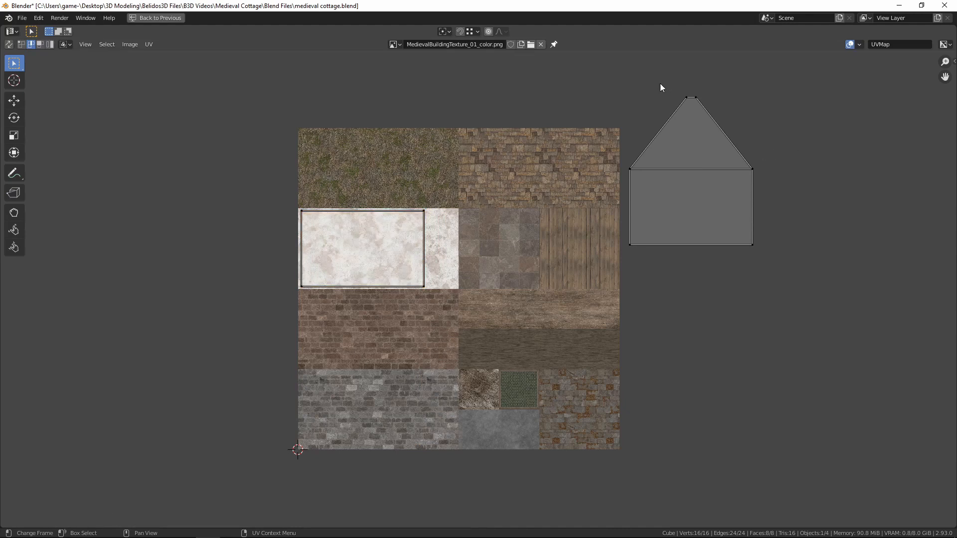
Step: Fold the gable peaks back over the wall section by snapping the tip vertices along Y to the island's bottom edge
drag(654, 77, 743, 110)
key(g)
key(y)
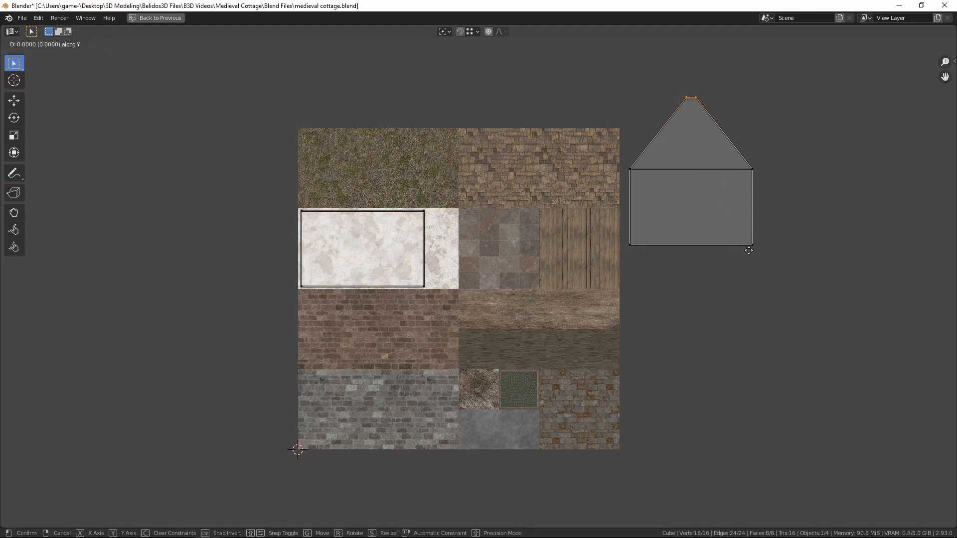
click(749, 251)
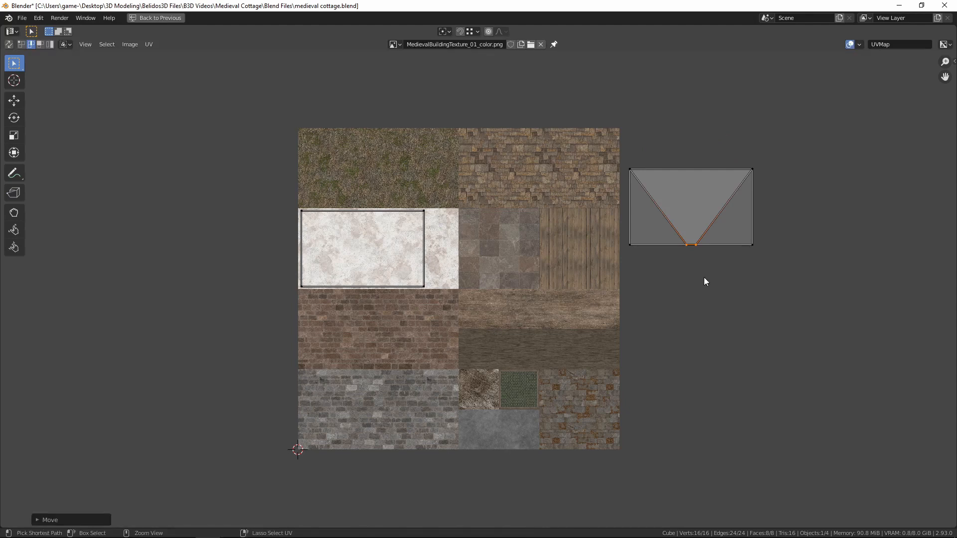
Step: Move the folded gable islands onto the plaster area, vertex-snapping them exactly over the long-wall islands
drag(618, 151, 795, 265)
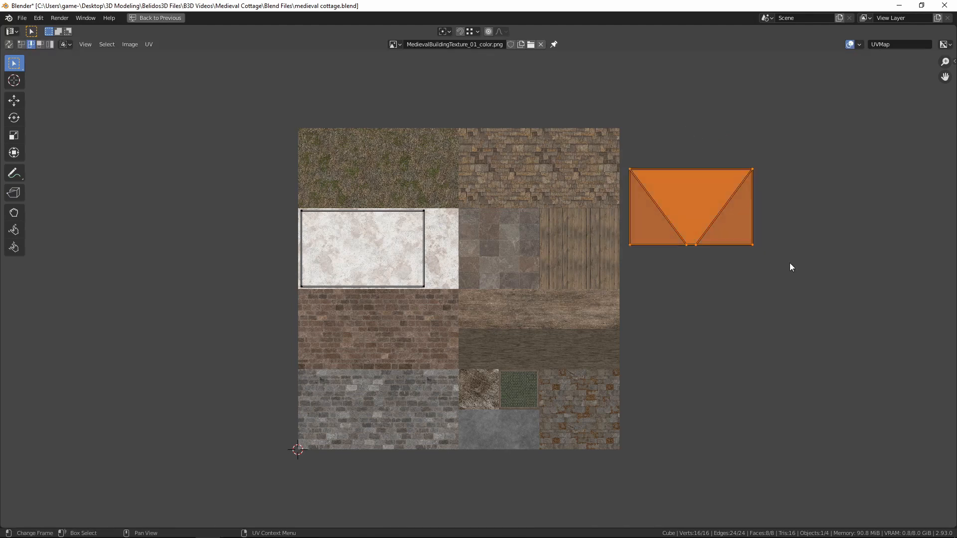
key(g)
ctrl+click(303, 281)
Step: Scale all stacked wall islands down together, reposition them near the plaster area's upper-left corner, and clear the selection
drag(264, 148, 548, 355)
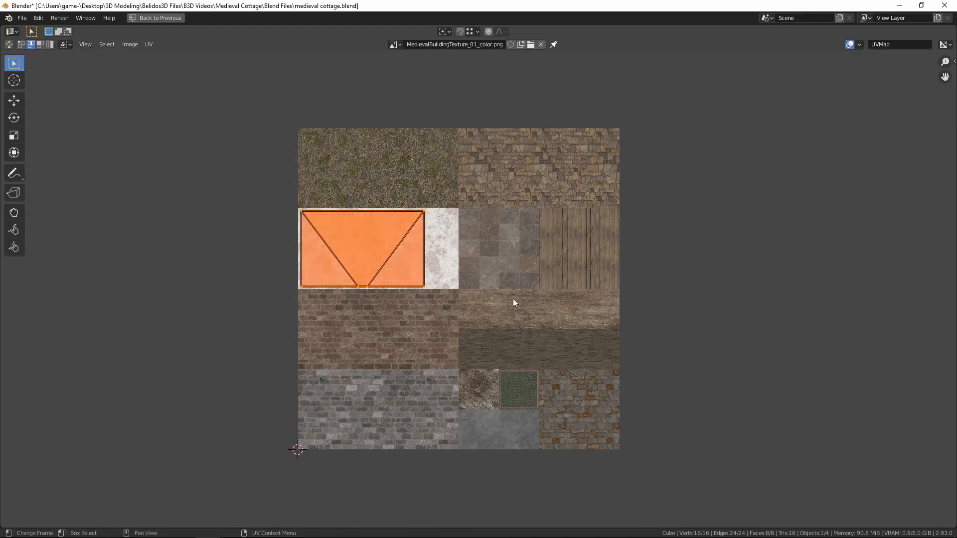
key(s)
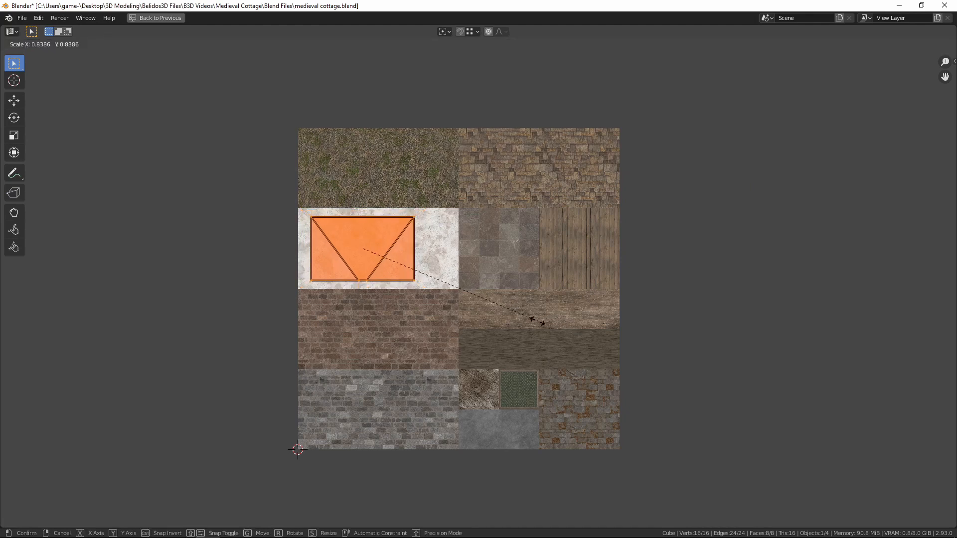
click(509, 314)
key(g)
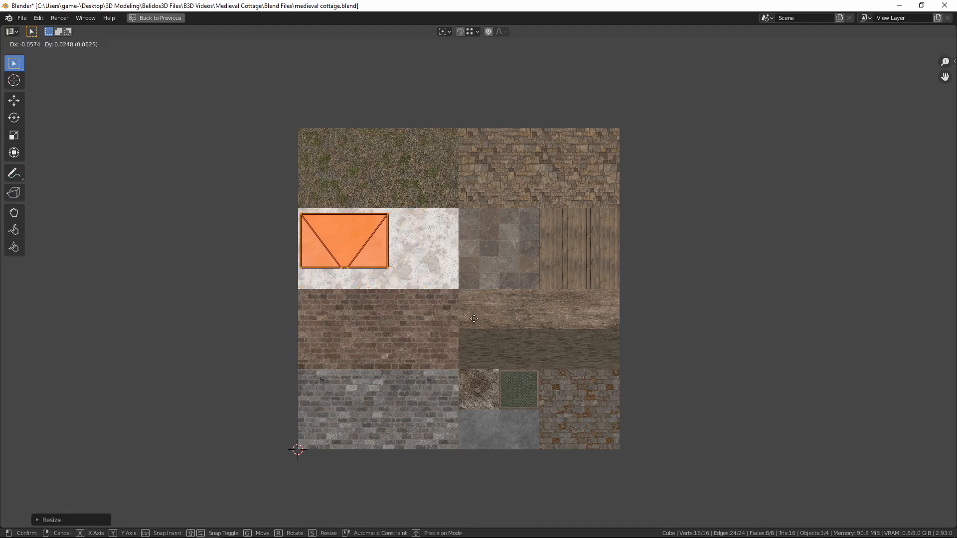
click(476, 318)
click(322, 192)
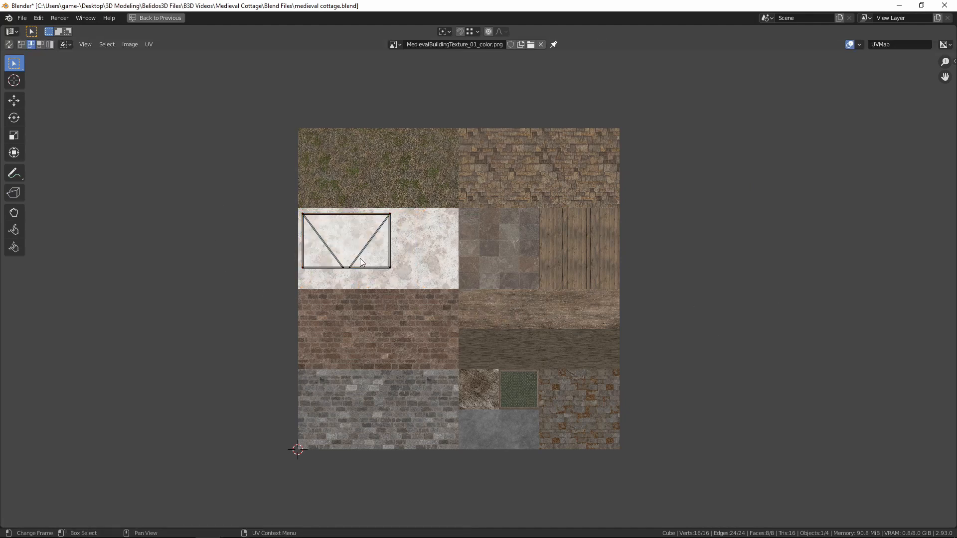
Step: Offset both gable islands and one long-wall island individually so the four walls use different parts of the plaster area
key(l)
key(g)
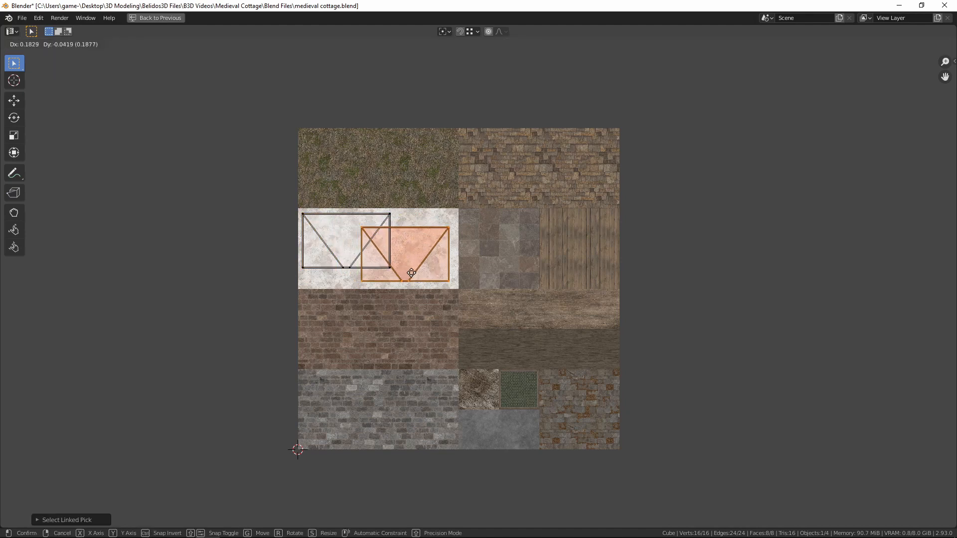
click(412, 273)
click(315, 265)
key(l)
key(g)
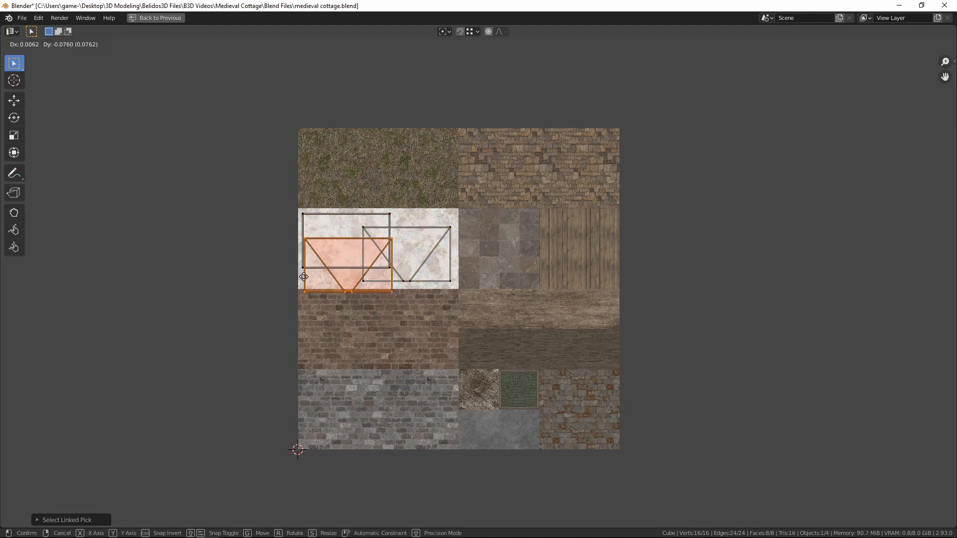
click(324, 261)
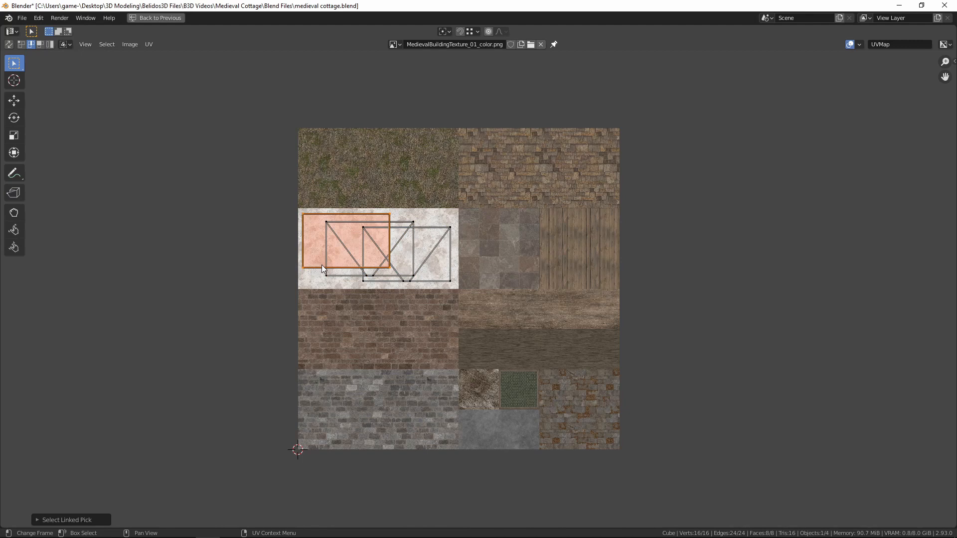
key(g)
click(373, 268)
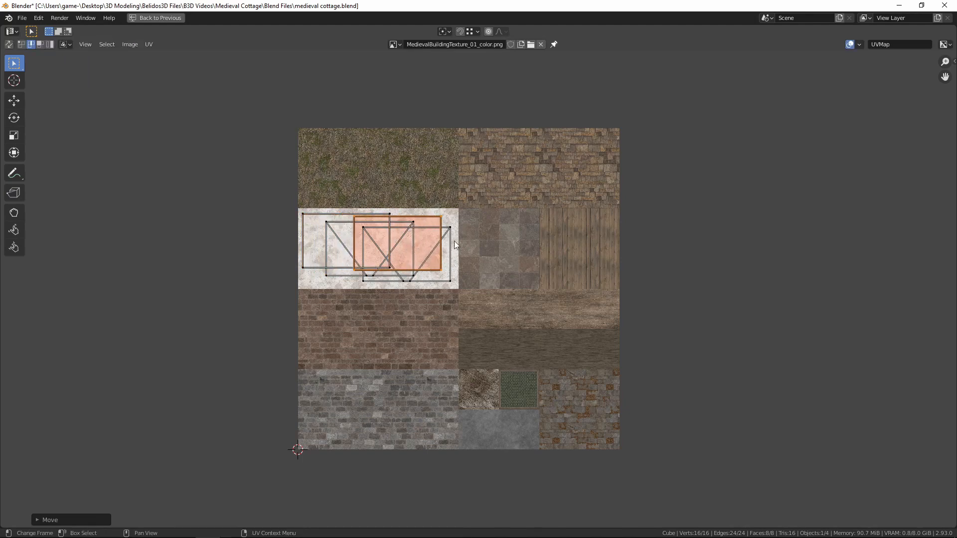
Step: Restore the split workspace, add a material slot to the wall mesh, and assign the existing texture material named Material
key(ctrl+space)
middle_drag(544, 245, 693, 258)
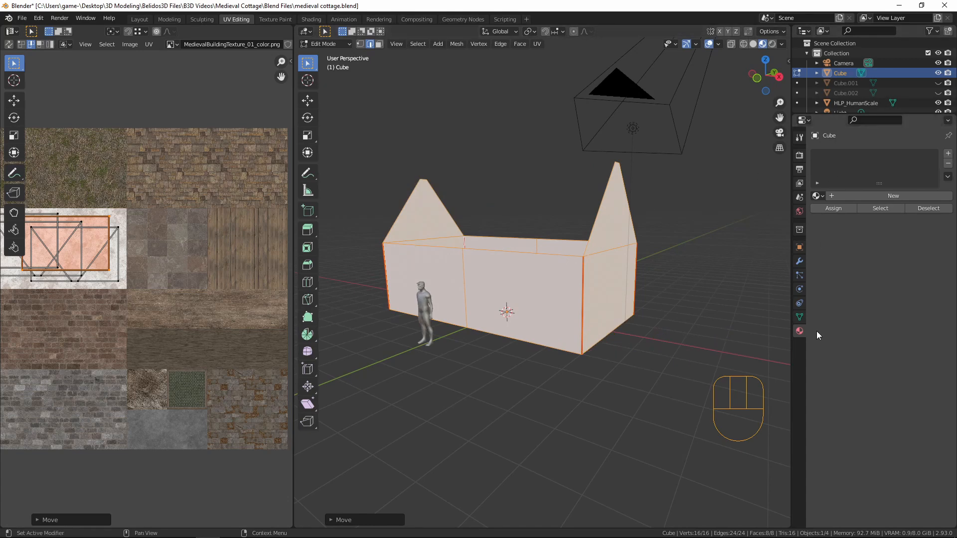
click(949, 154)
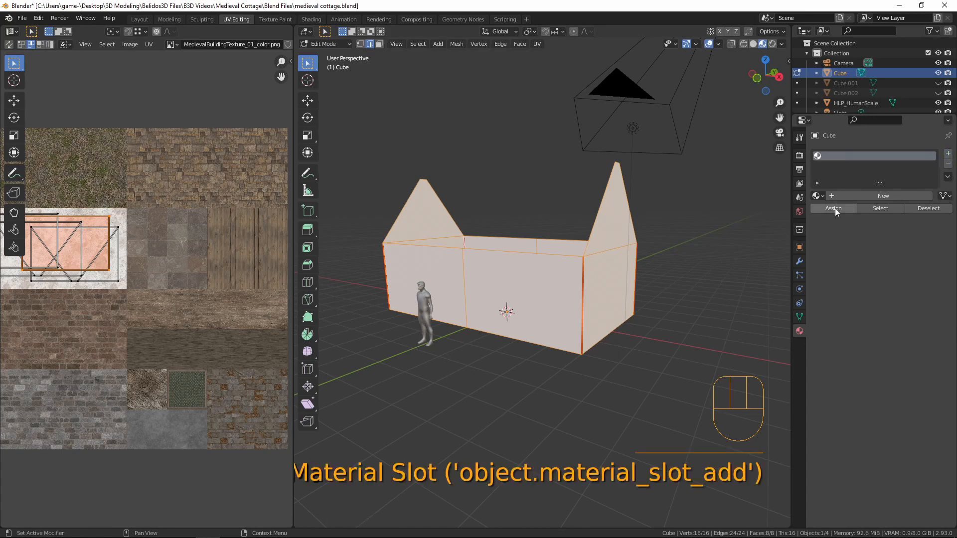
click(824, 196)
click(831, 222)
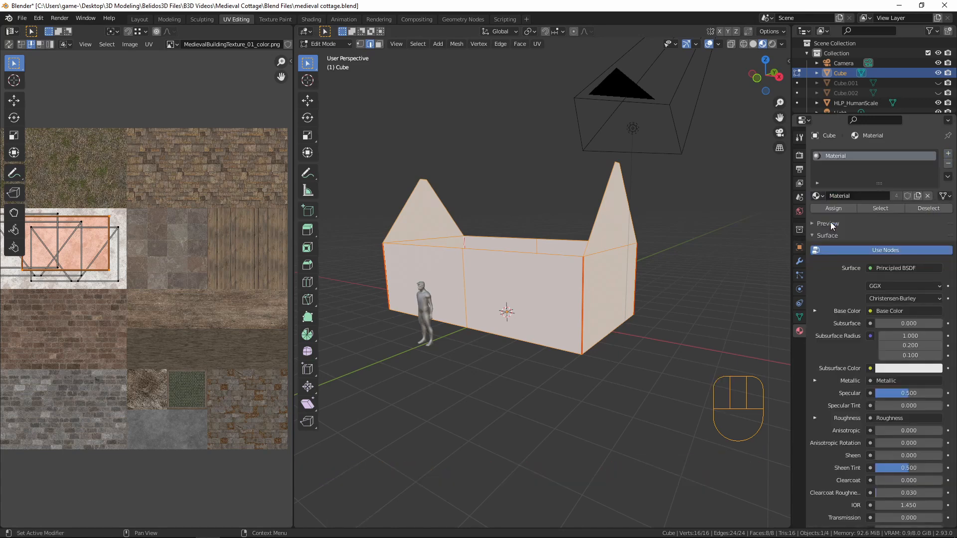
Step: Examine the plaster texture on the cottage walls from several sides, in both edit and object mode
scroll(548, 351, up, 3)
middle_drag(499, 321, 603, 299)
scroll(589, 318, down, 5)
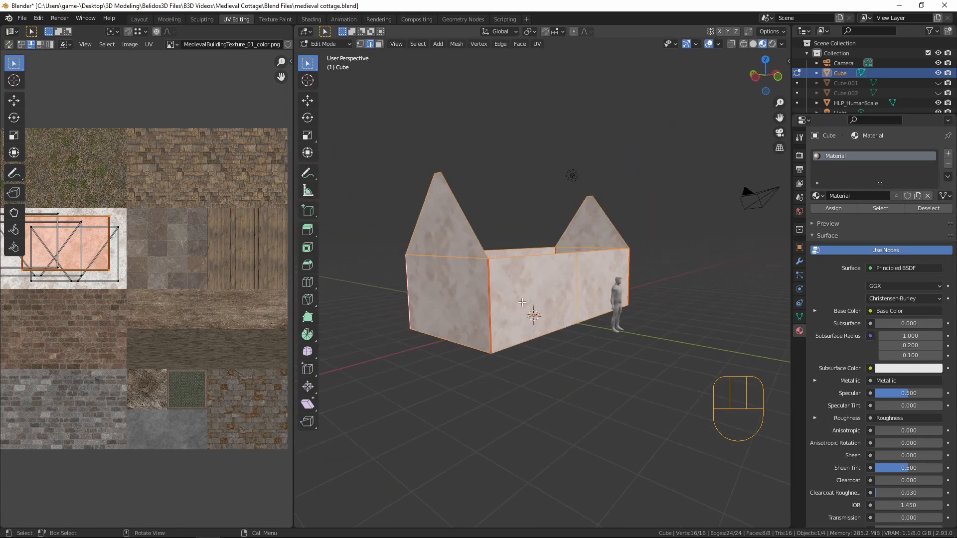
middle_drag(512, 290, 564, 304)
key(Tab)
click(564, 304)
key(Tab)
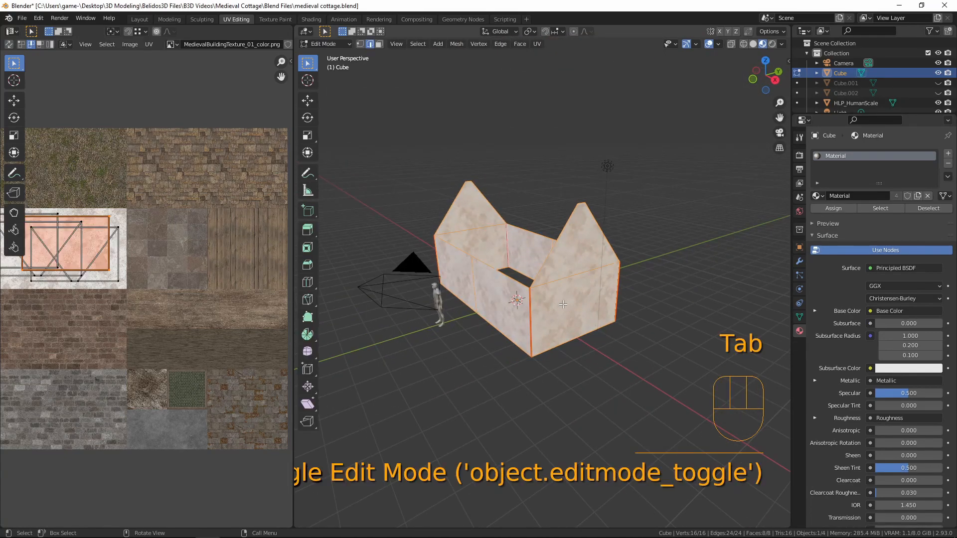
Step: Snap the 3D cursor to the vertical corner edge where the front long wall meets the near gable wall
scroll(569, 302, up, 2)
click(523, 329)
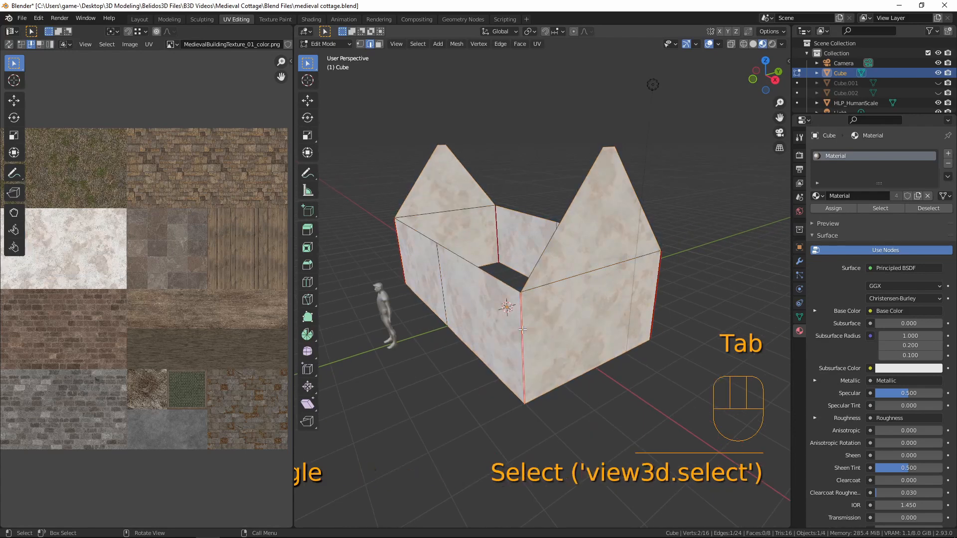
scroll(524, 327, down, 3)
middle_drag(587, 315, 597, 311)
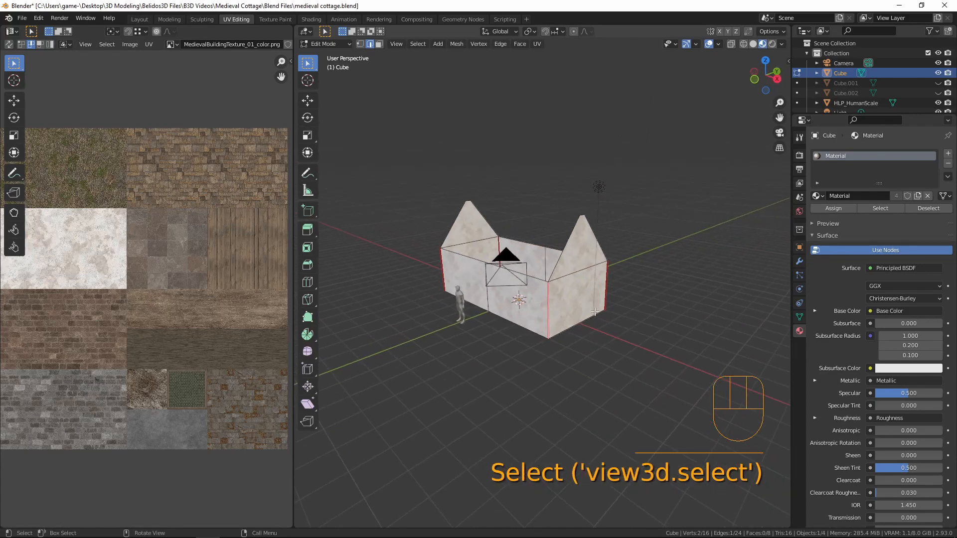
key(shift+s)
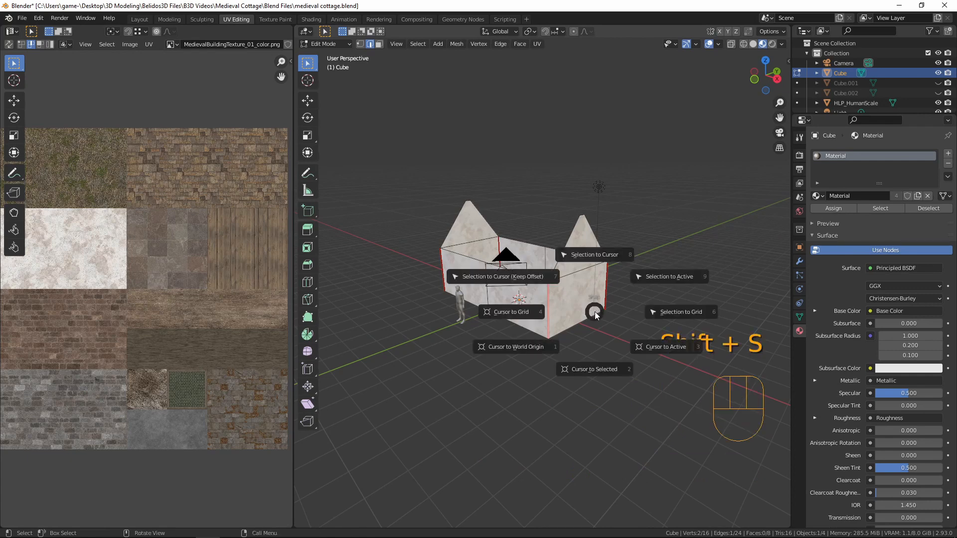
click(588, 367)
scroll(555, 337, up, 4)
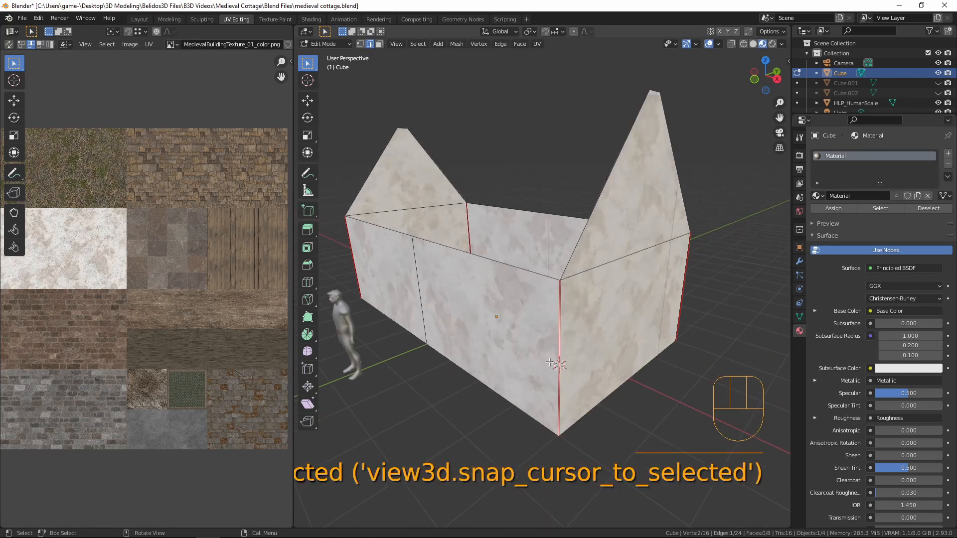
Step: Add a separate mesh cube at the 3D cursor on the wall corner and enter its edit mode
key(Tab)
middle_drag(549, 361, 577, 351)
shift+middle_drag(606, 316, 532, 322)
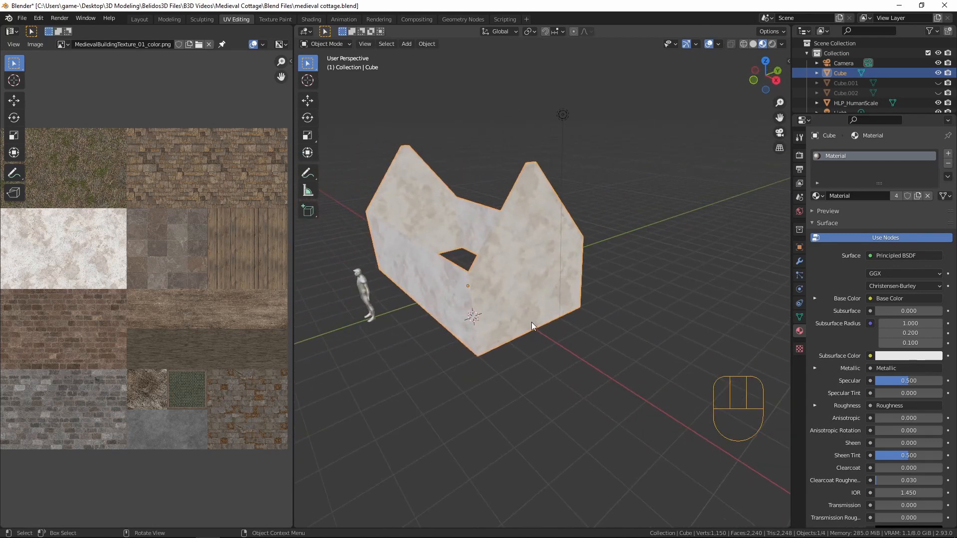
key(shift+a)
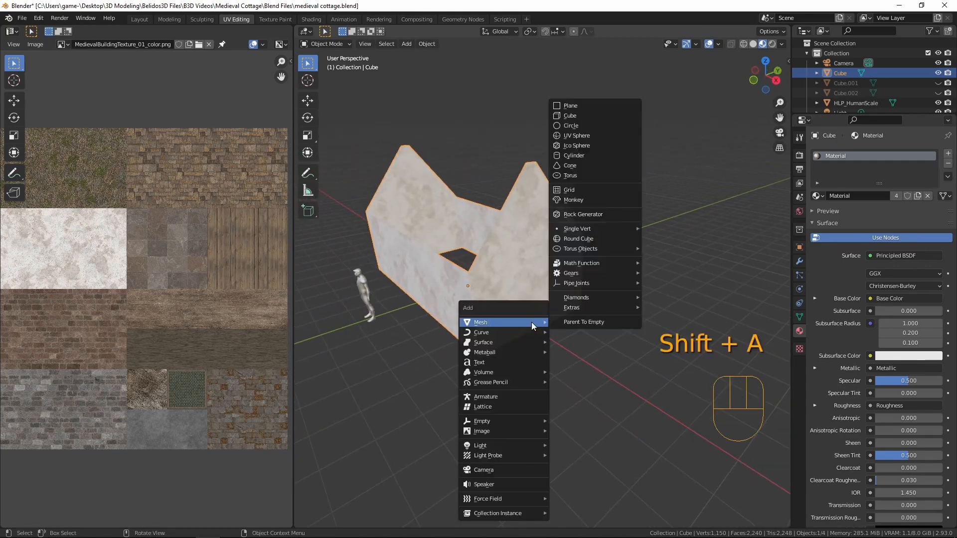
click(603, 118)
middle_drag(473, 195, 542, 475)
middle_drag(548, 382, 528, 340)
key(Tab)
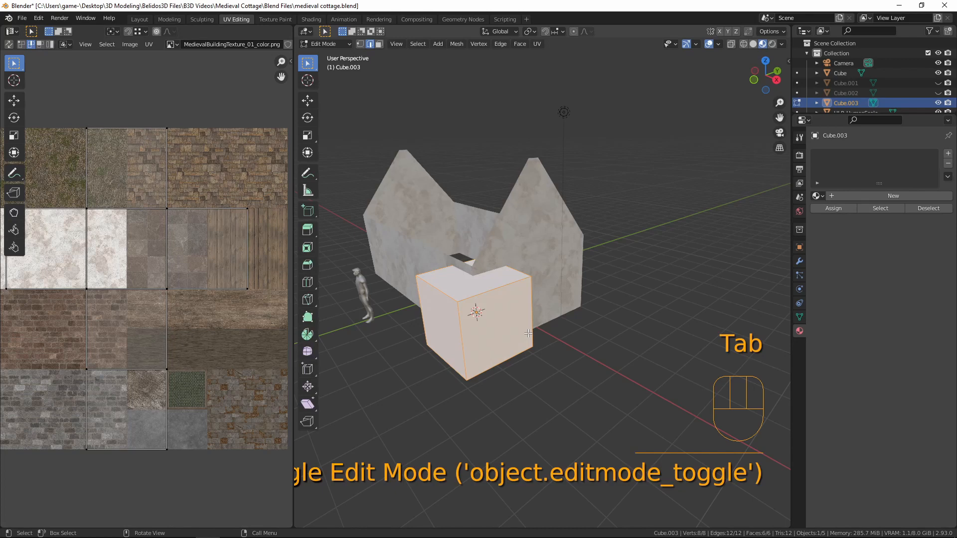
Step: Scale the new cube down uniformly in edit mode to a small block about 0.2 m wide at the wall corner
key(s)
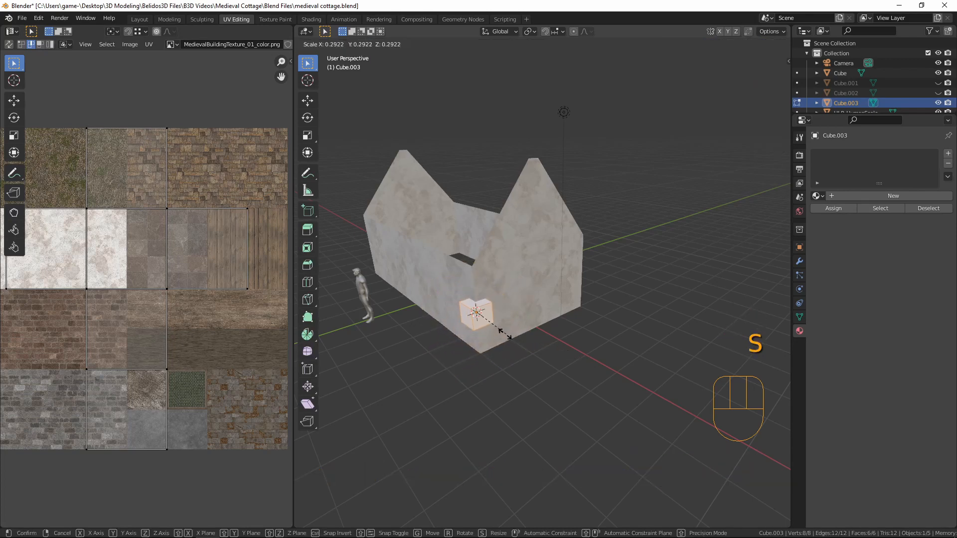
click(489, 325)
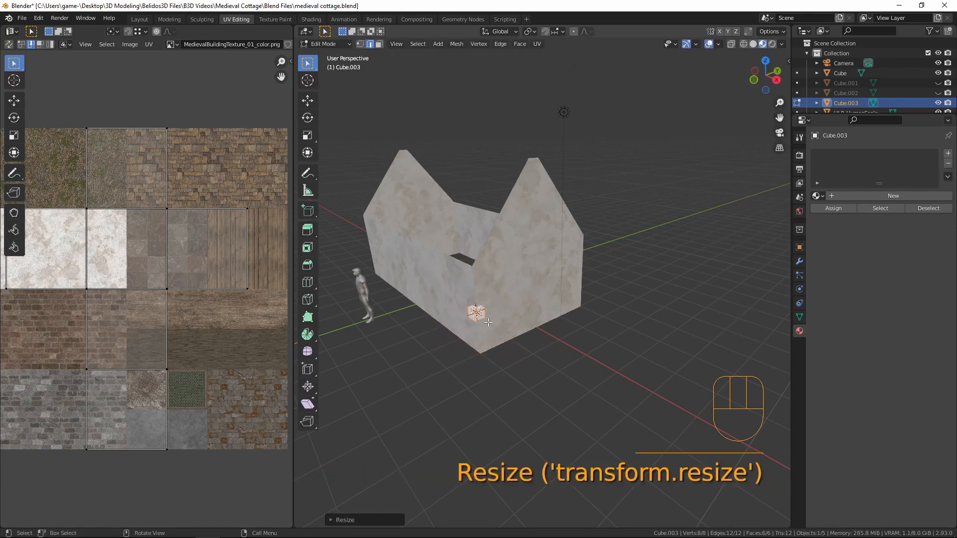
scroll(642, 406, up, 8)
key(s)
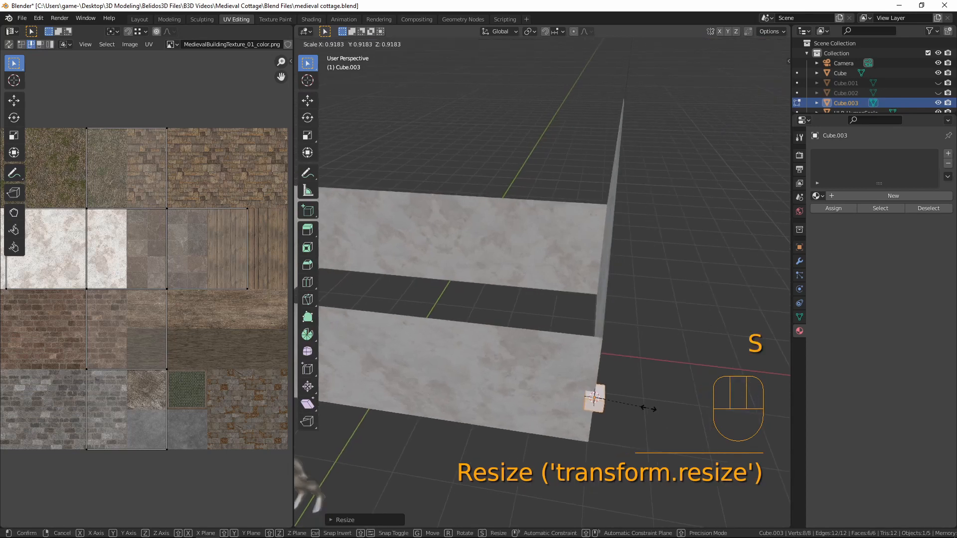
click(640, 406)
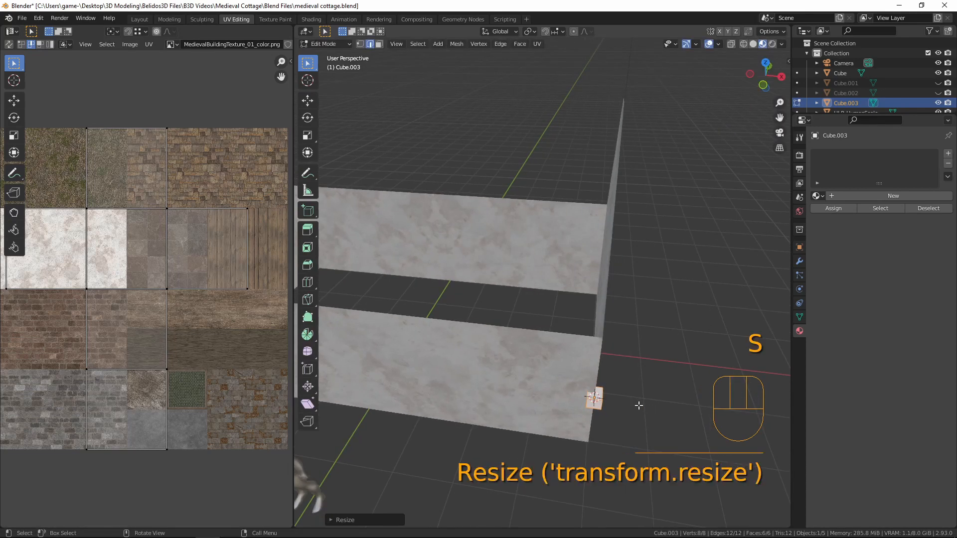
key(KP_7)
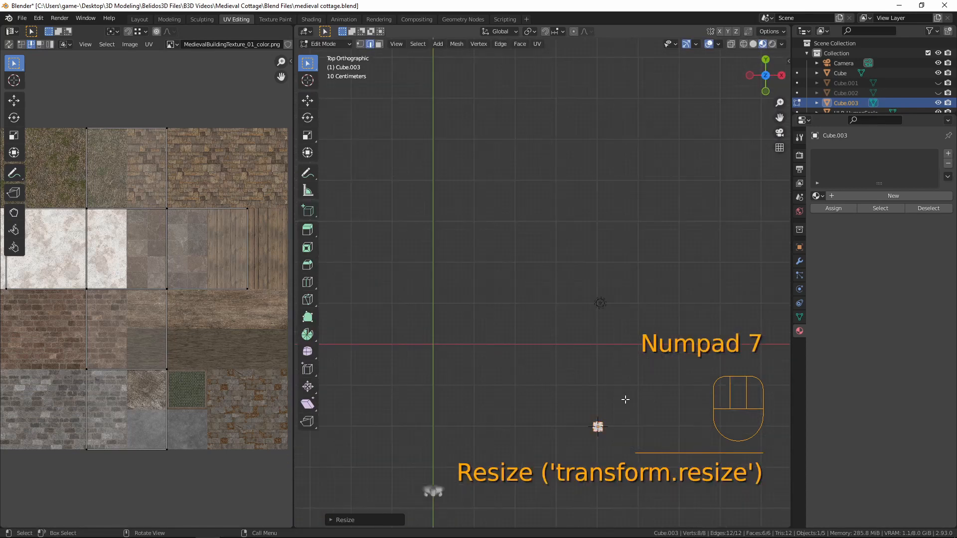
shift+middle_drag(592, 380, 612, 288)
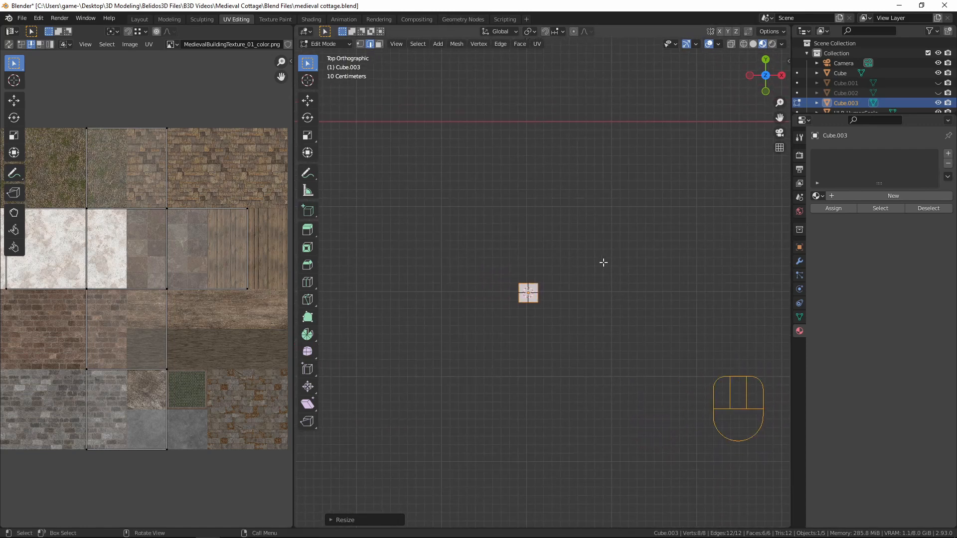
Step: Move the small block inward in top view, about -0.06 m in X and 0.07 m in Y, so it only slightly overhangs the wall corner
key(shift+z)
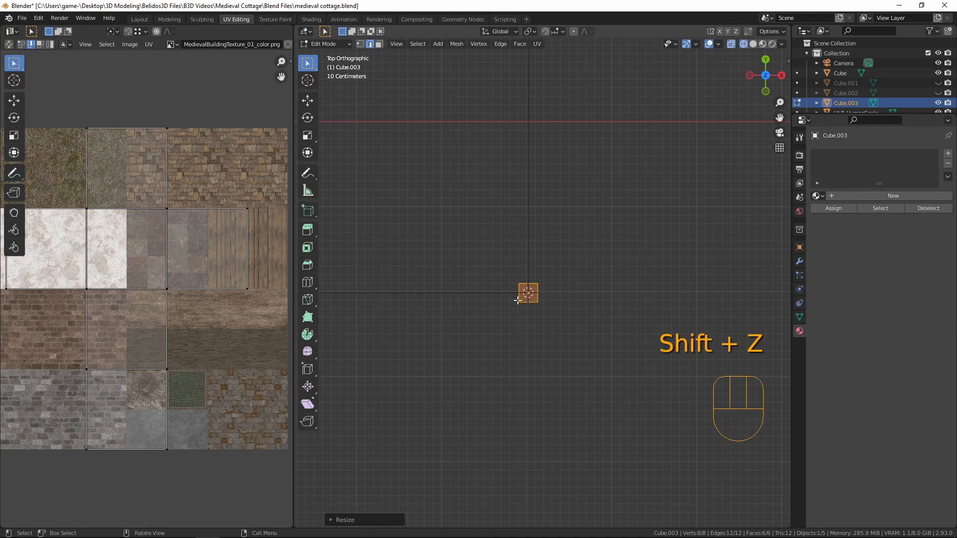
scroll(577, 297, up, 7)
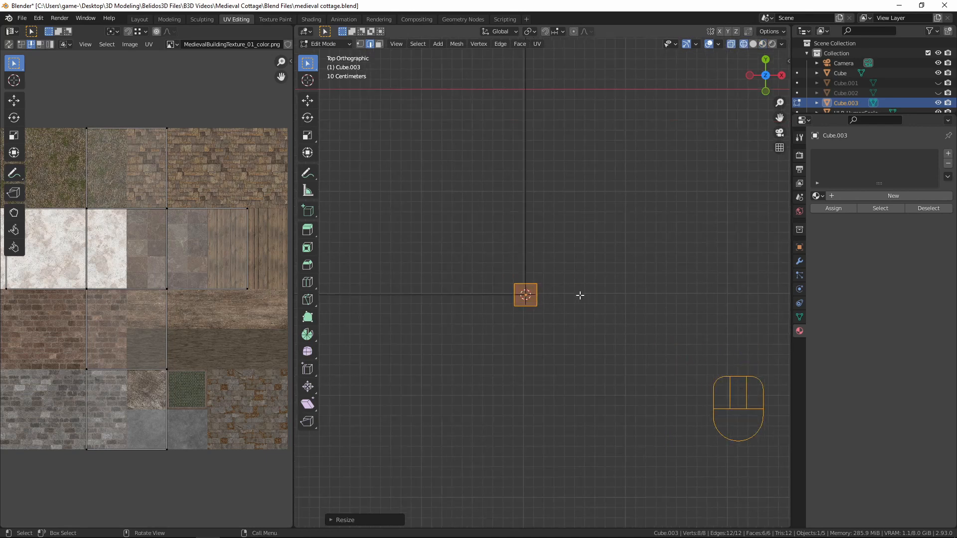
middle_drag(552, 361, 577, 355)
key(KP_7)
key(g)
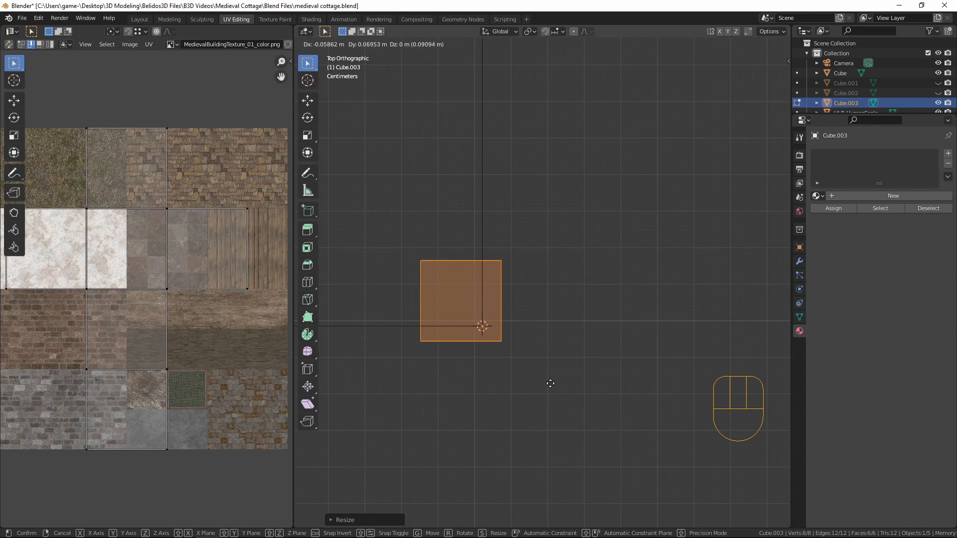
click(551, 384)
scroll(555, 306, down, 4)
key(shift+z)
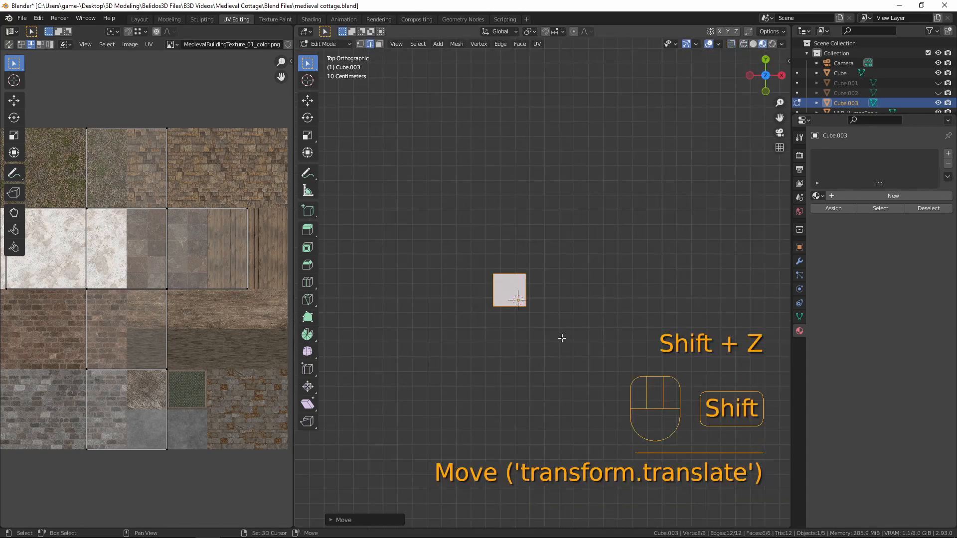
Step: Stretch the block along Z by a factor of about 11.36 to span the front wall's full height as a corner beam
mouse_move(562, 338)
middle_down()
mouse_move(592, 357)
mouse_move(602, 286)
mouse_move(594, 291)
middle_up()
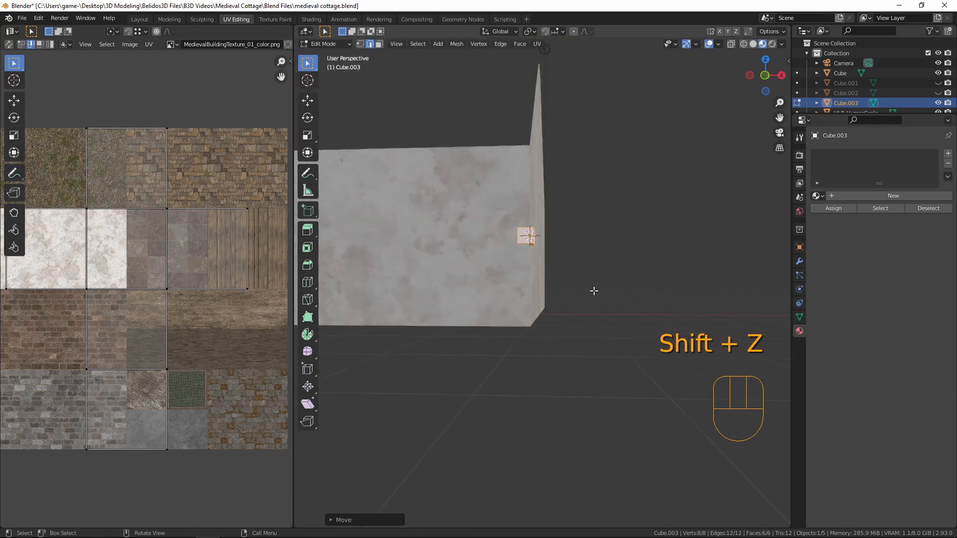
key(KP_1)
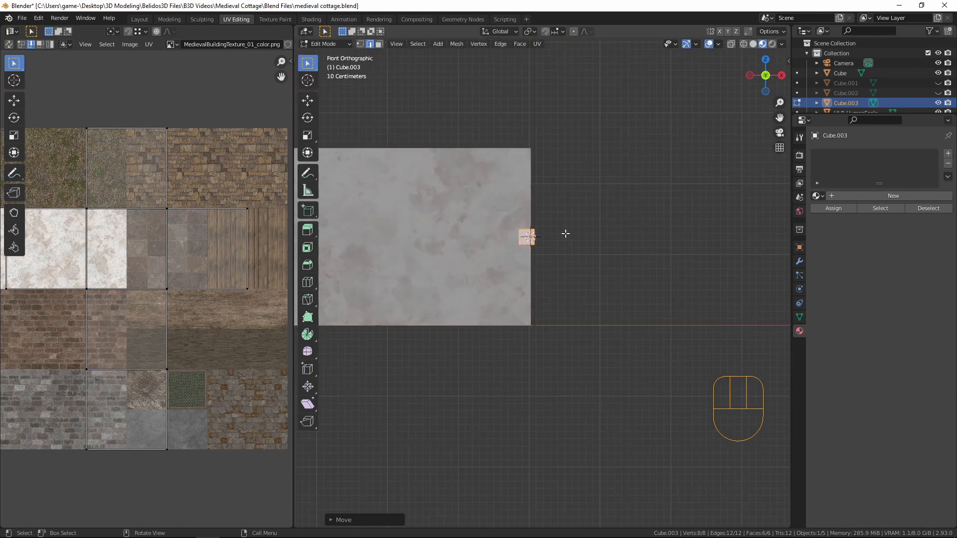
key(s)
key(z)
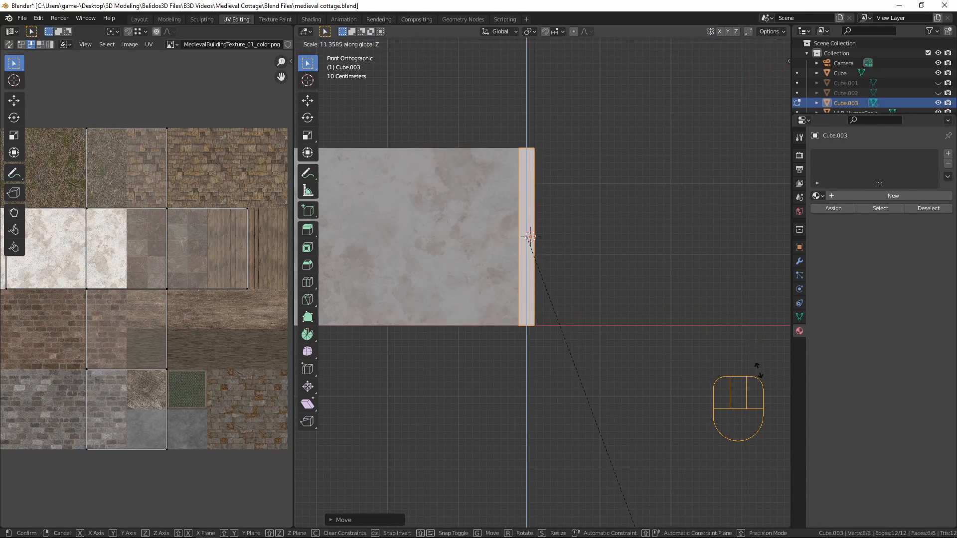
click(530, 236)
middle_drag(698, 267, 468, 219)
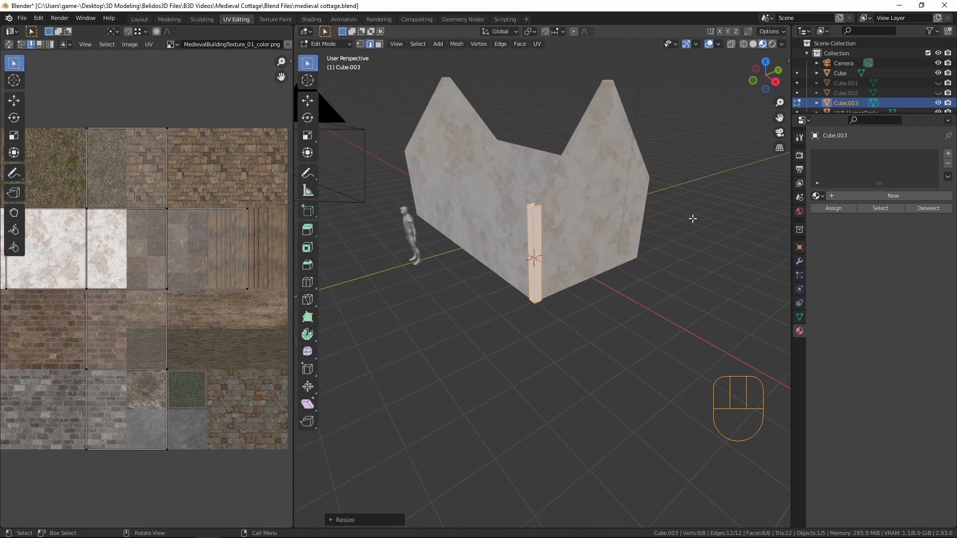
Step: Return to object mode and add a Mirror modifier to the corner beam
key(Tab)
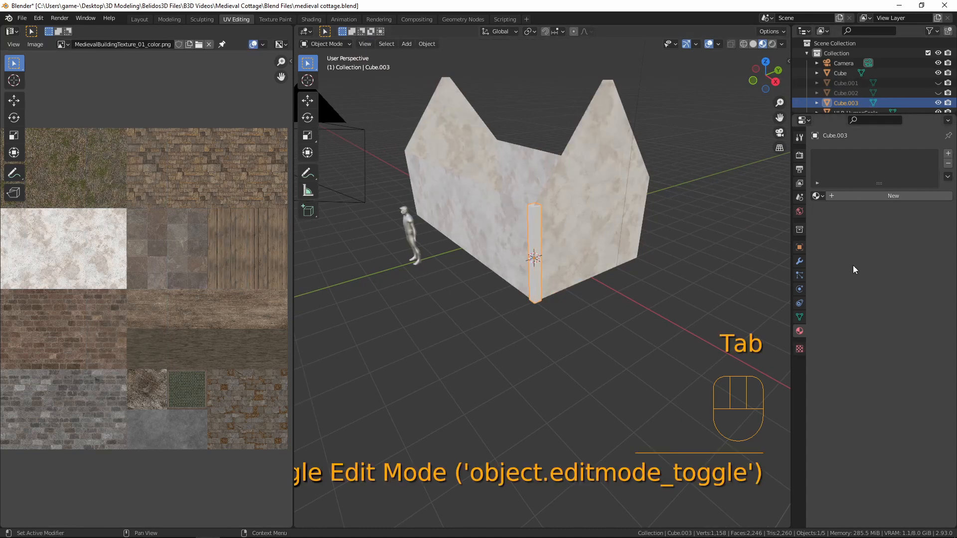
click(798, 261)
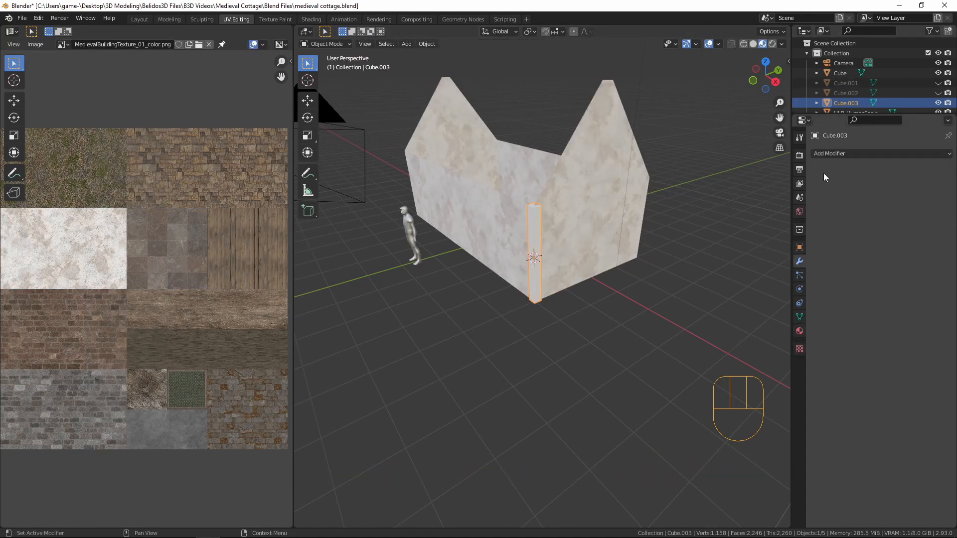
click(836, 154)
click(749, 271)
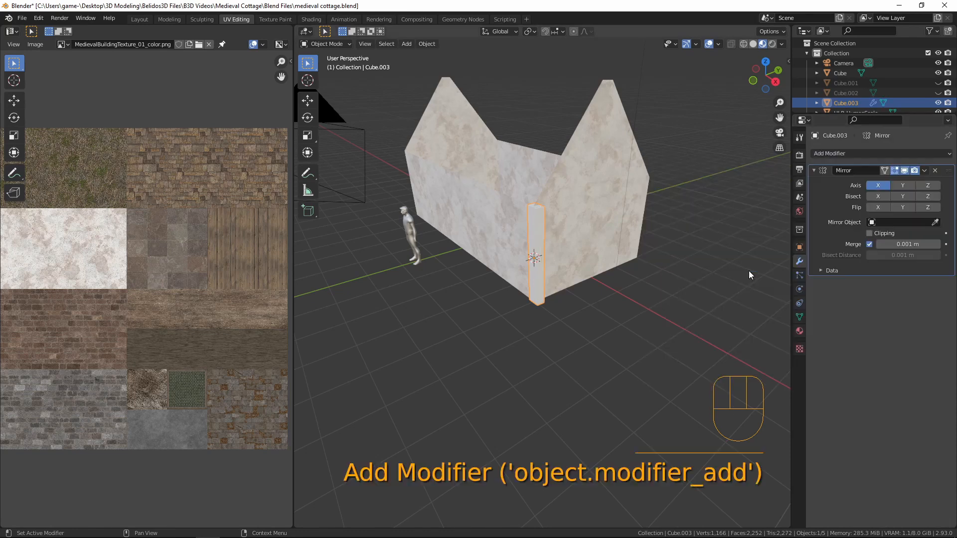
mouse_move(596, 317)
middle_down()
mouse_move(668, 351)
mouse_move(603, 308)
middle_up()
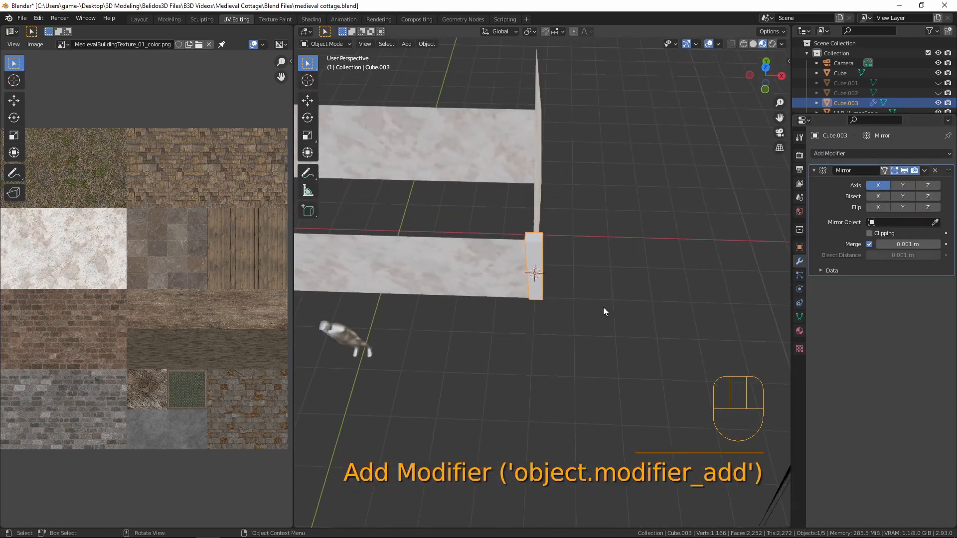
middle_drag(530, 313, 522, 262)
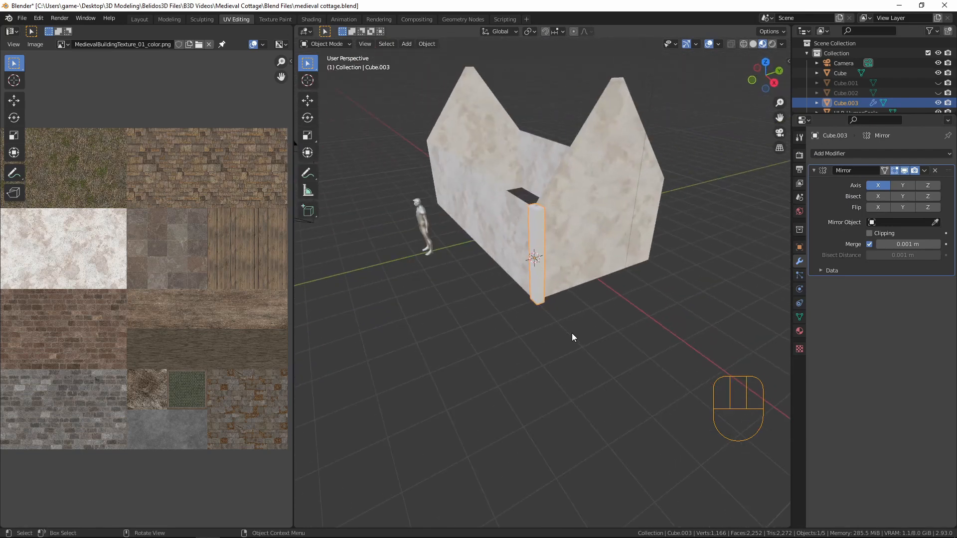
Step: Set the cottage walls, Cube, as the Mirror modifier's mirror object
middle_drag(572, 337, 391, 139)
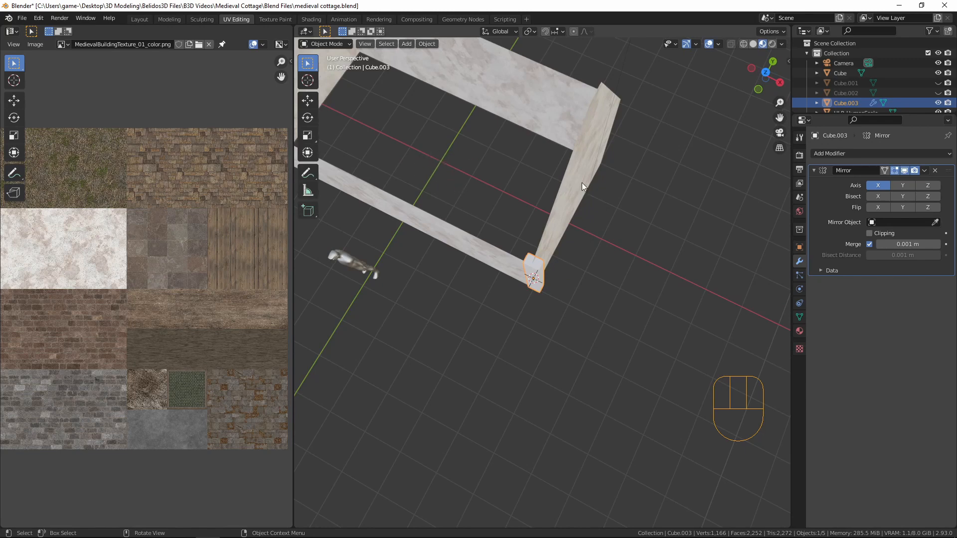
middle_drag(611, 198, 624, 214)
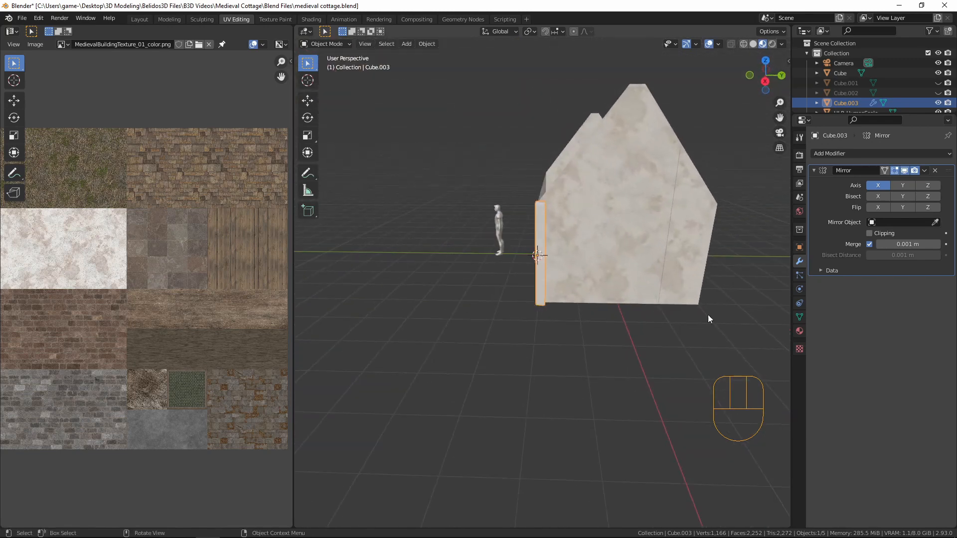
click(935, 222)
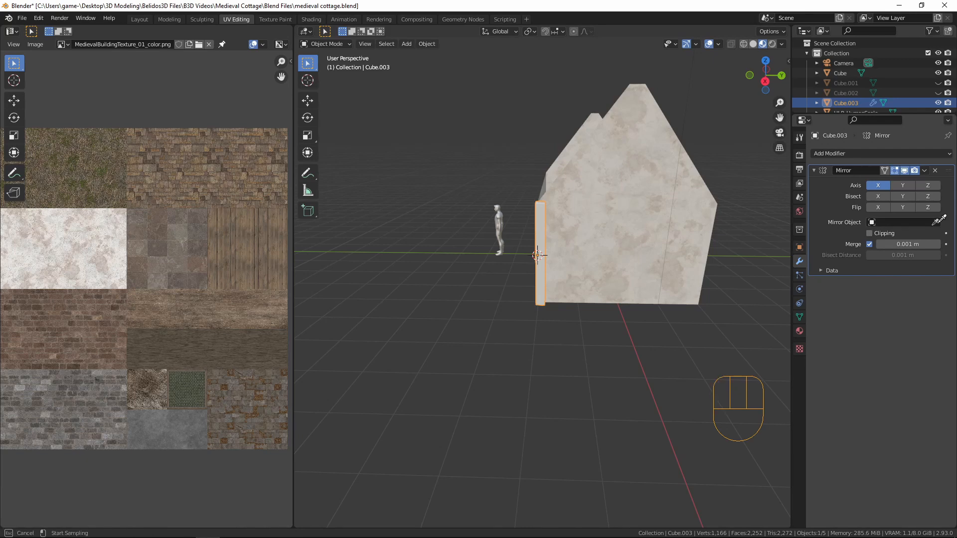
click(625, 175)
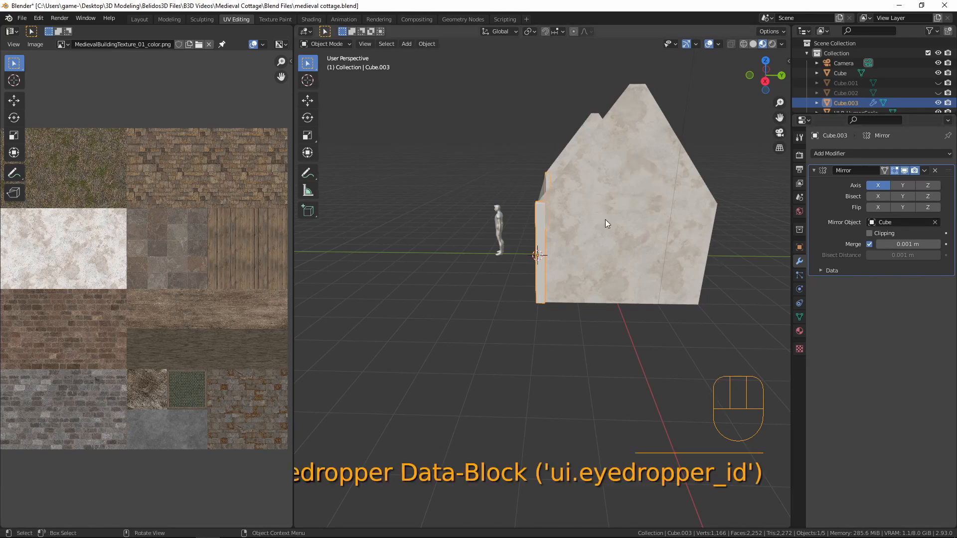
middle_drag(606, 219, 489, 235)
scroll(559, 228, down, 3)
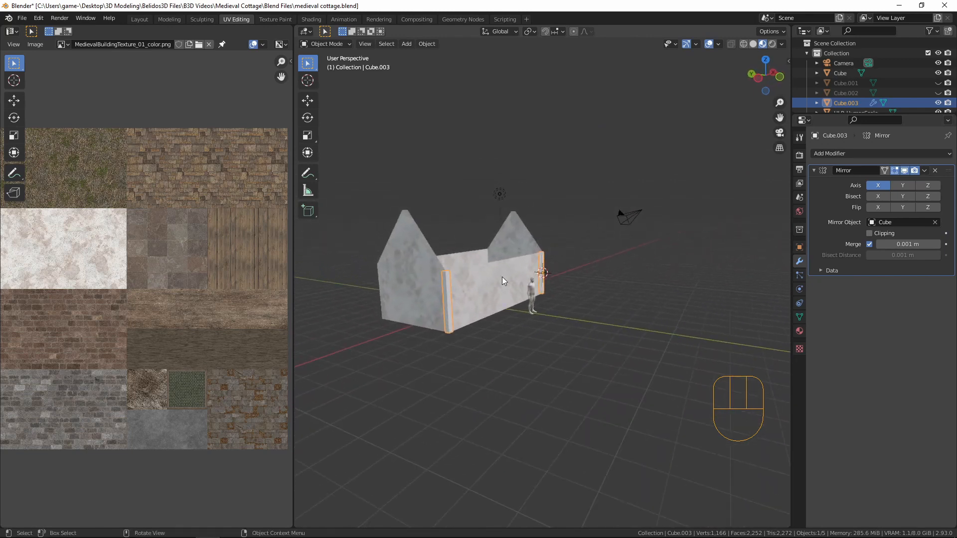
Step: Enable the Y axis in addition to X in the Mirror modifier to place beams on all four cottage corners
middle_drag(502, 277, 429, 295)
click(902, 185)
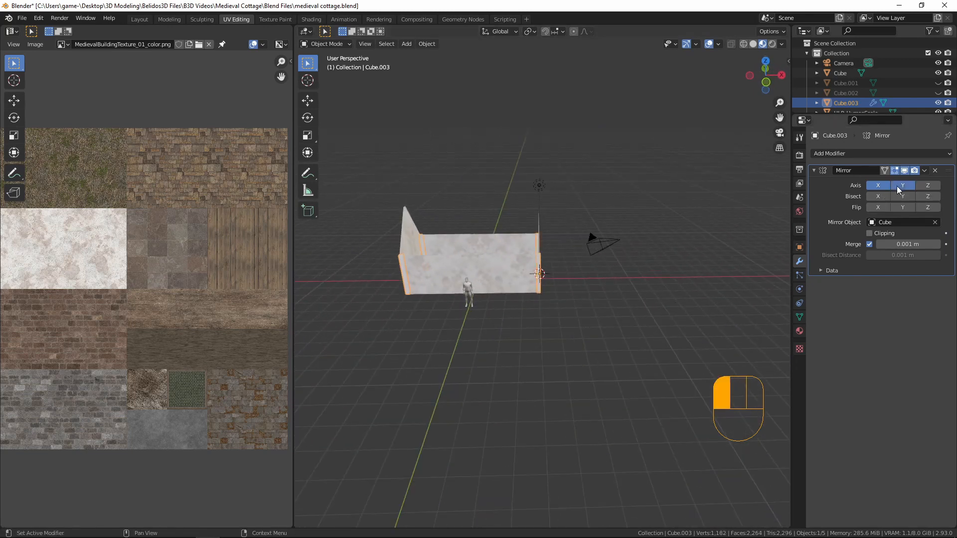
middle_drag(608, 276, 641, 282)
scroll(639, 282, up, 3)
middle_drag(579, 225, 607, 223)
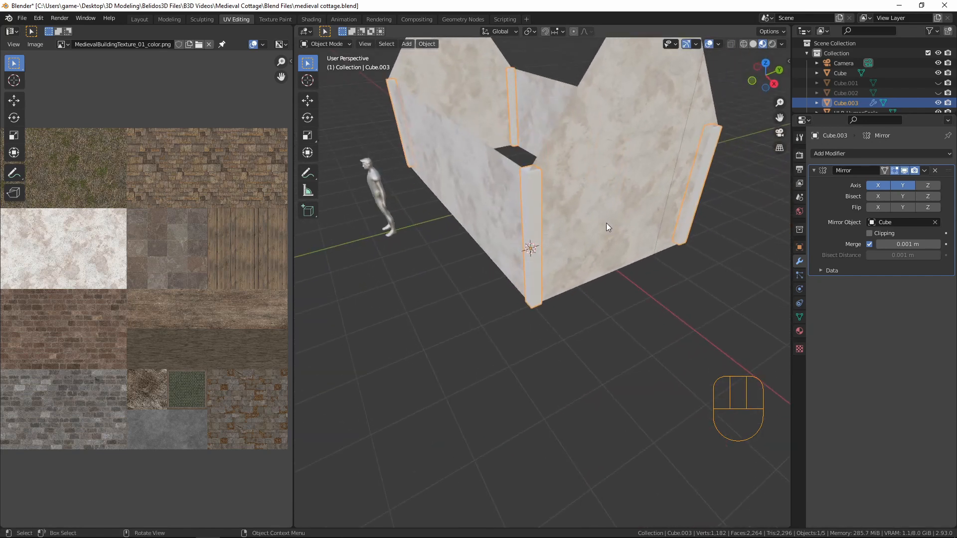
Step: Add a material slot to the corner beam and assign the existing material named Material to it
click(800, 331)
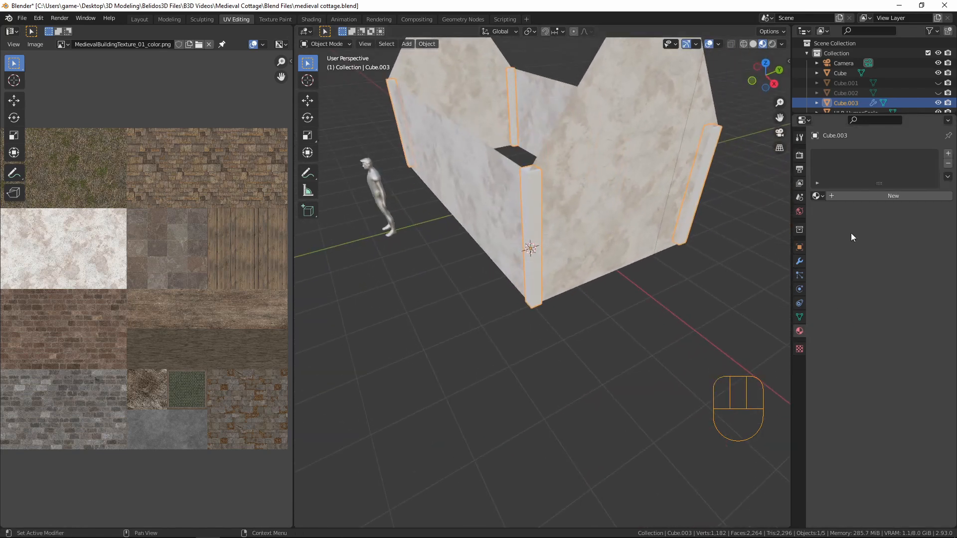
click(948, 154)
click(817, 196)
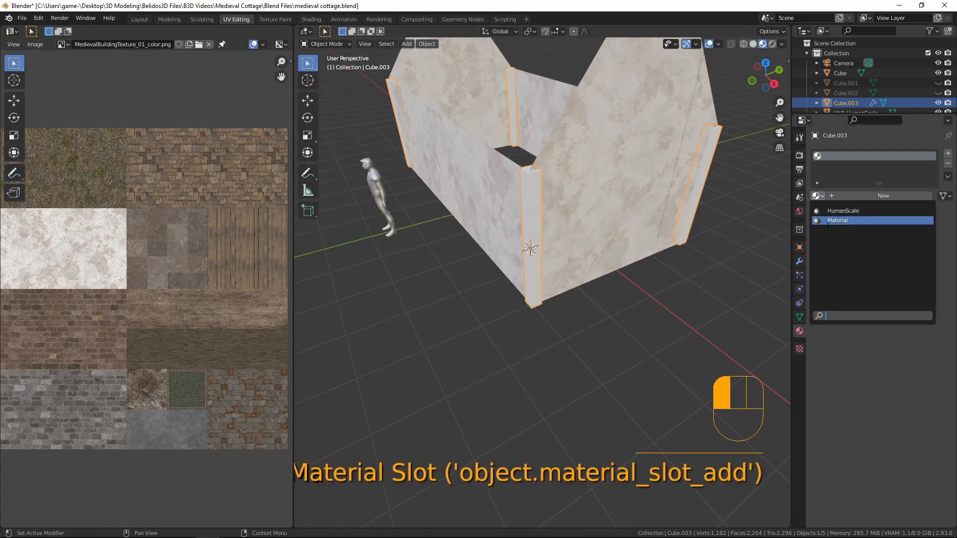
click(830, 222)
middle_drag(568, 219, 548, 250)
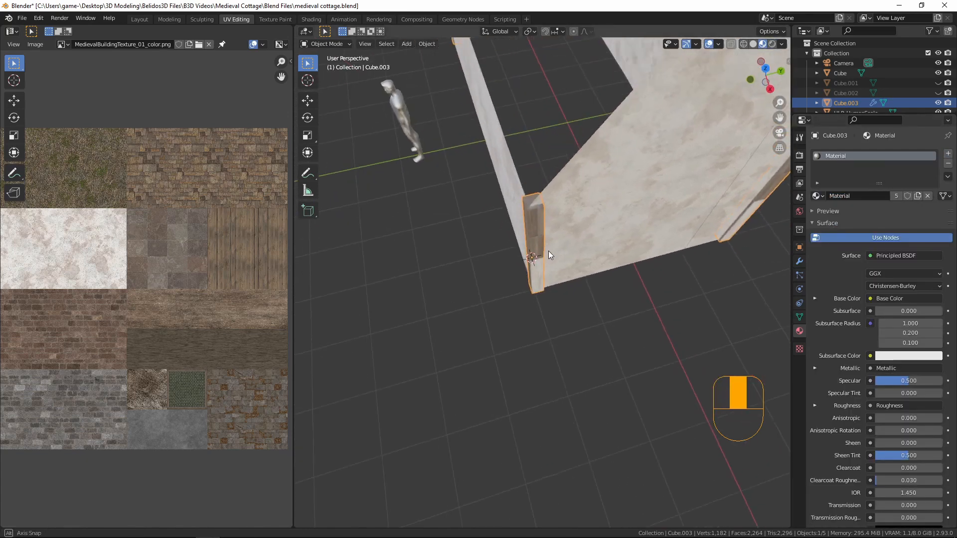
Step: Delete the top and bottom end faces of the original corner beam in edit mode
scroll(543, 239, up, 3)
key(Tab)
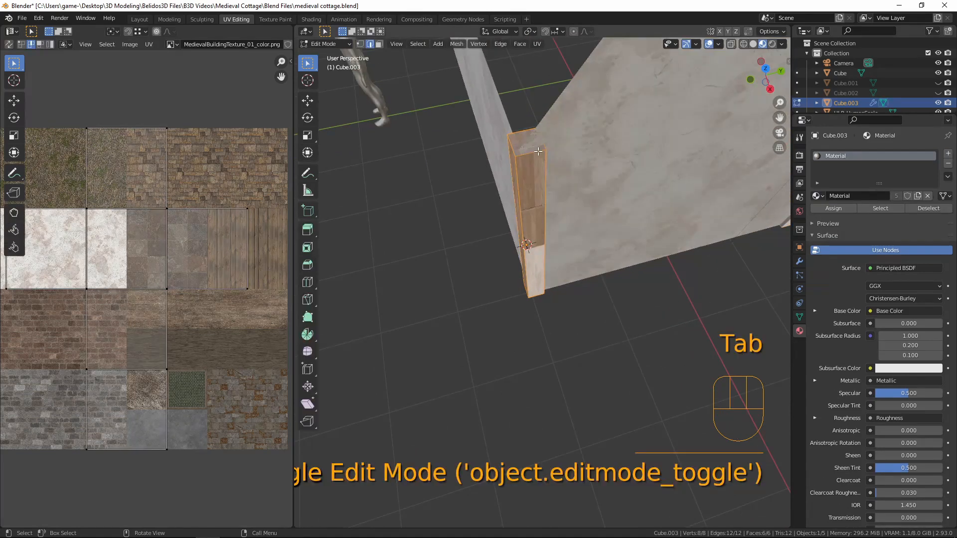
middle_drag(561, 208, 584, 40)
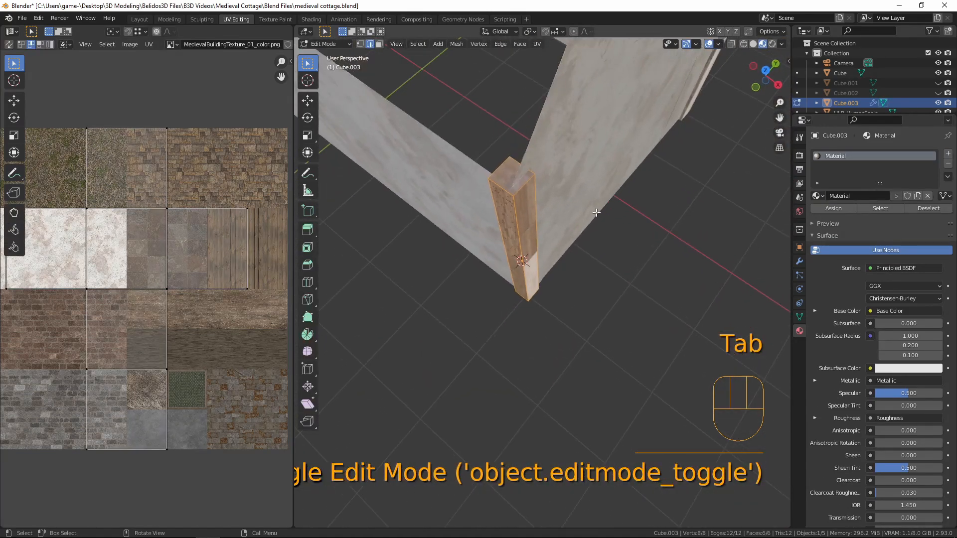
click(527, 200)
key(3)
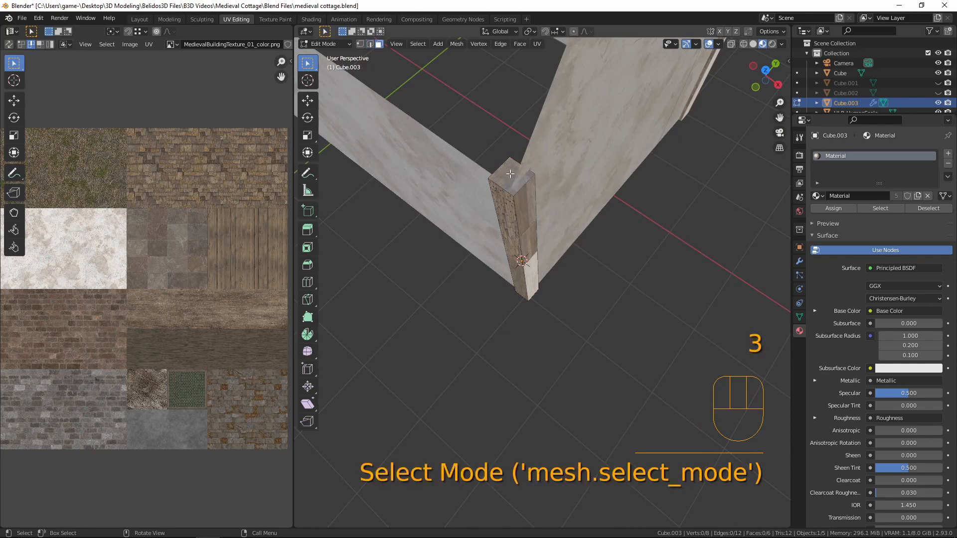
click(510, 175)
middle_drag(613, 267, 603, 117)
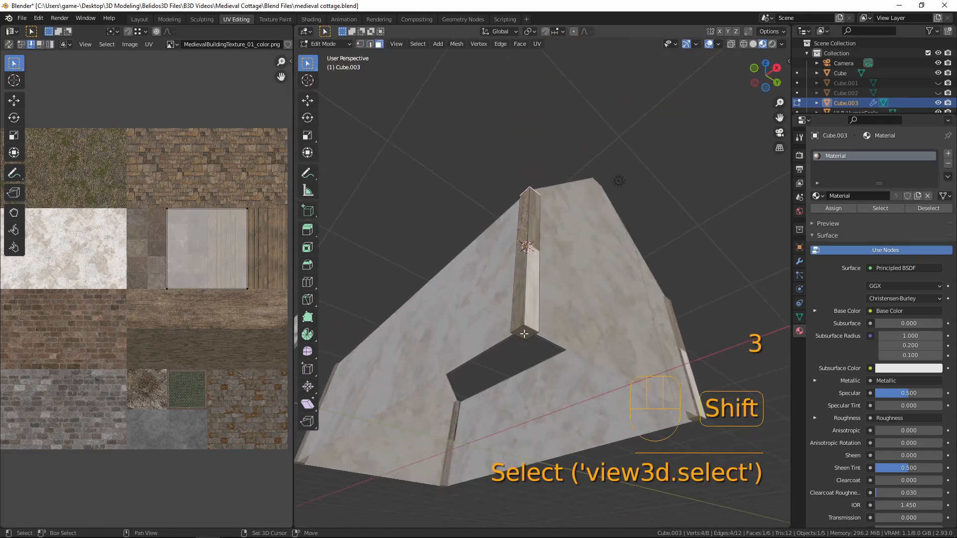
shift+click(524, 333)
middle_drag(599, 295, 361, 410)
key(x)
click(614, 376)
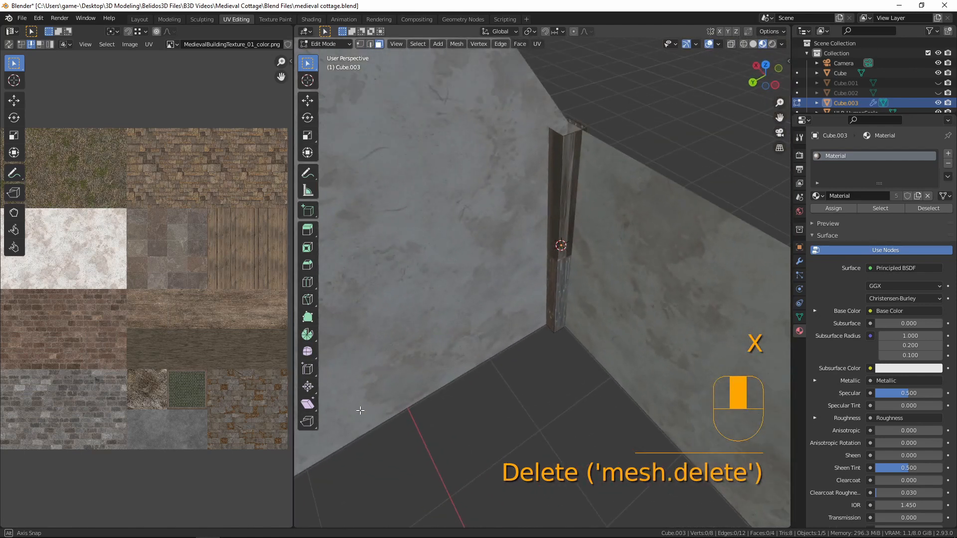
Step: Mark a vertical edge on the beam's inner side as a seam and unwrap all of its faces
key(2)
click(551, 173)
middle_drag(551, 173, 349, 256)
key(ctrl+e)
click(548, 205)
key(a)
key(u)
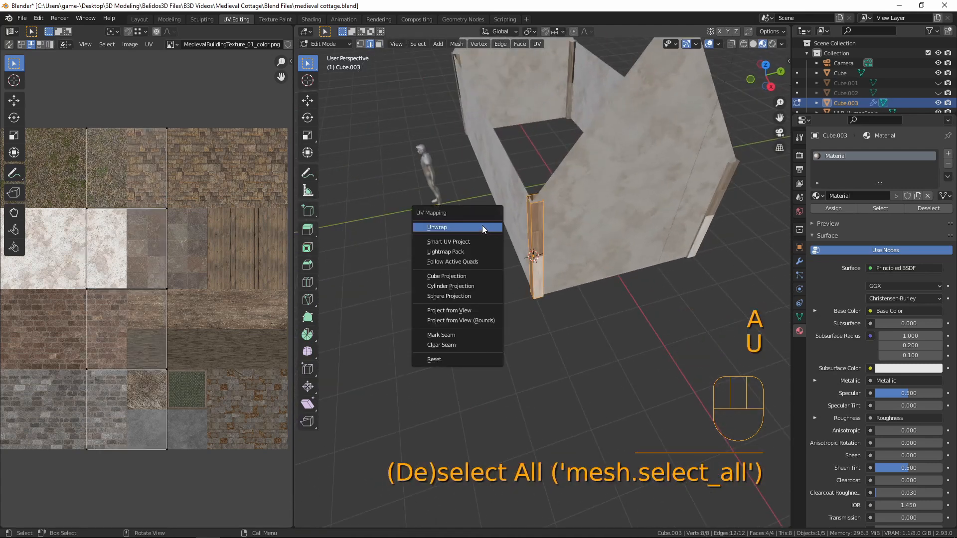
click(486, 227)
Step: Select all of the beam's UVs, then move and shrink them over the dark wood plank strip in the atlas
key(a)
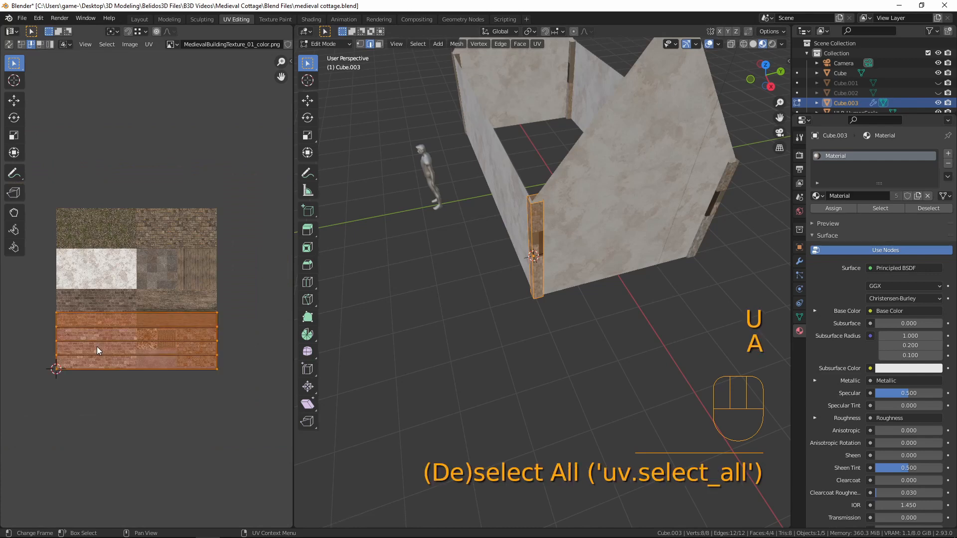
scroll(165, 409, up, 2)
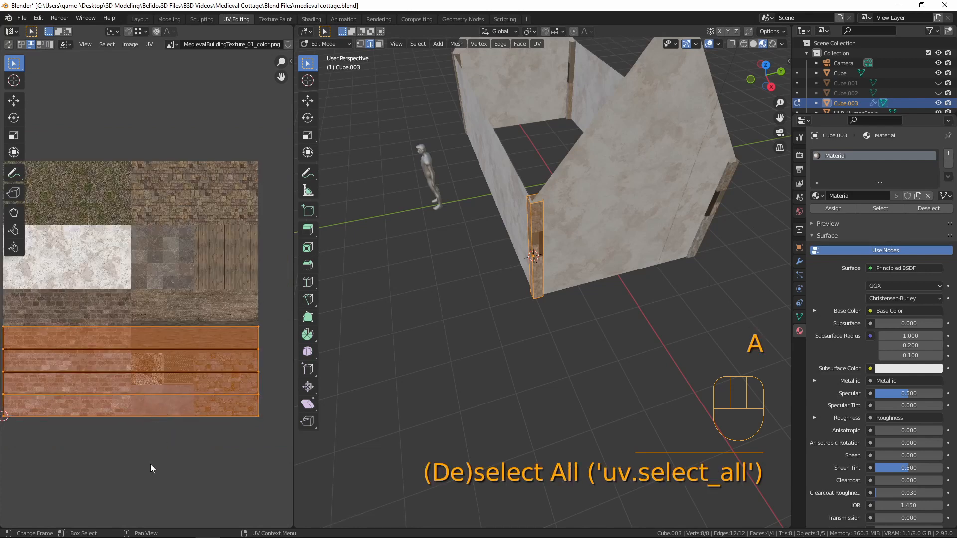
key(g)
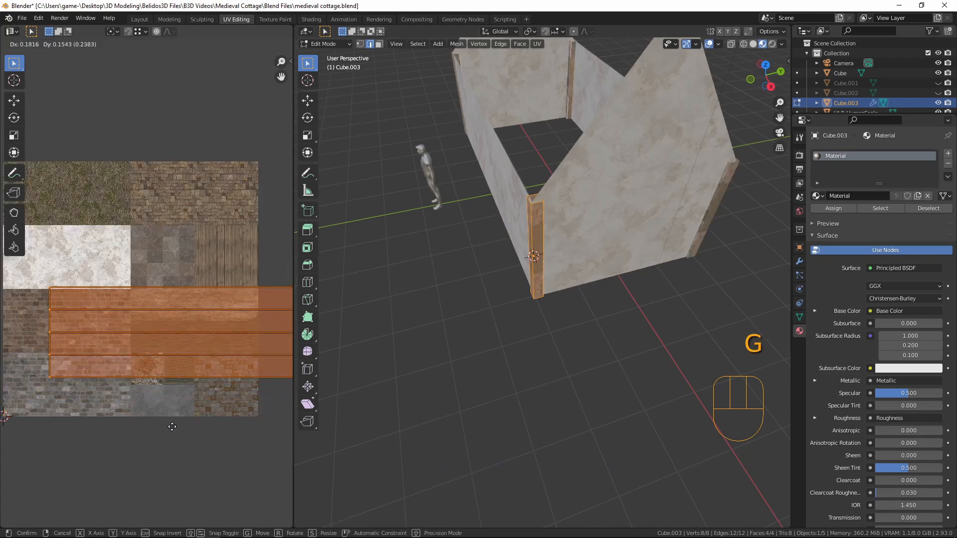
click(186, 439)
key(s)
click(205, 390)
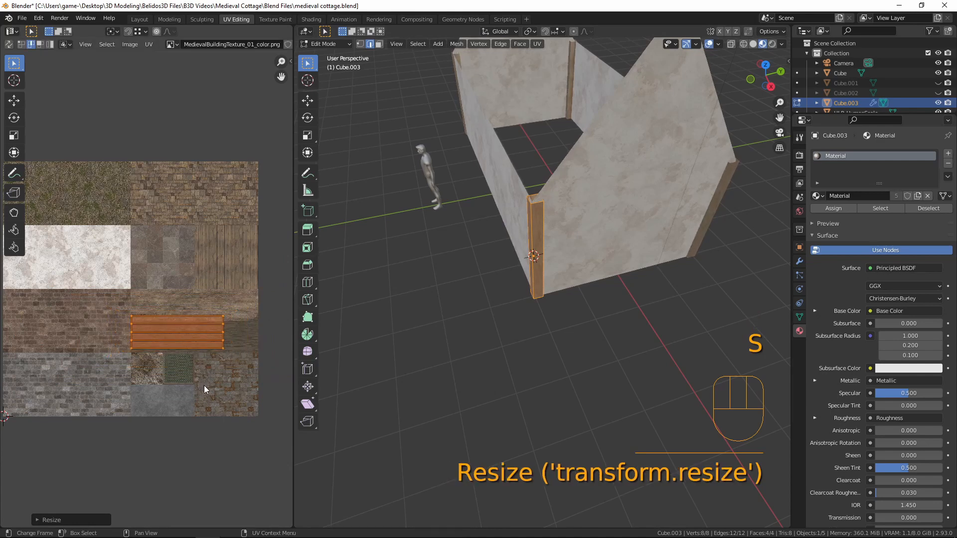
Step: Fit the beam's UVs inside the dark wood strip with a small move and slight rescale, and return to object mode
key(g)
click(190, 403)
key(s)
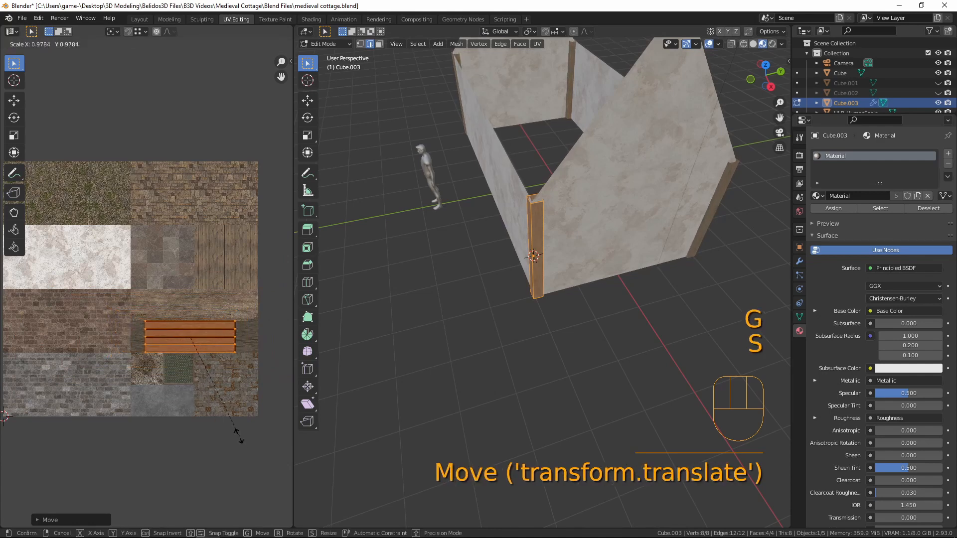
click(214, 423)
key(Tab)
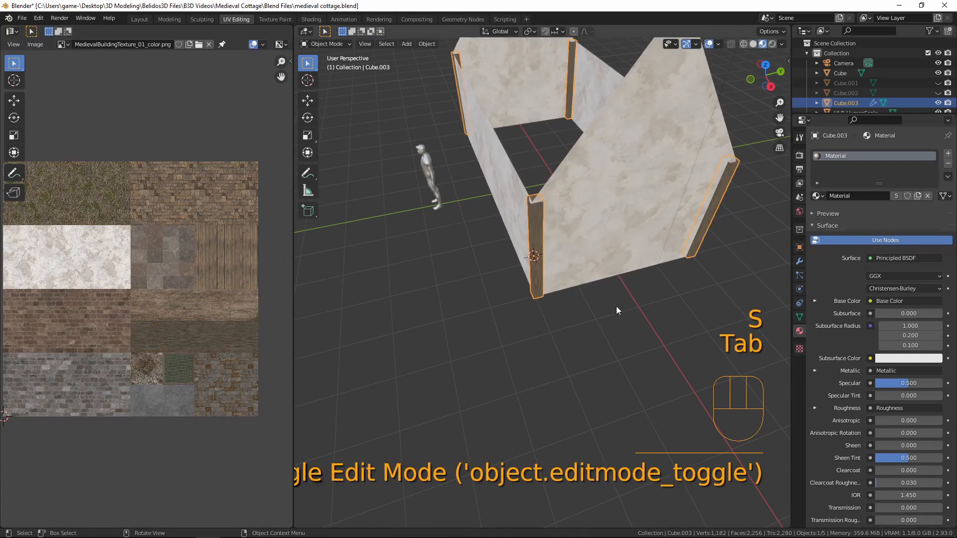
Step: Apply the Mirror modifier on the corner beams so that all four become real geometry
scroll(603, 302, up, 5)
middle_drag(592, 298, 566, 274)
scroll(616, 222, down, 2)
scroll(566, 274, down, 1)
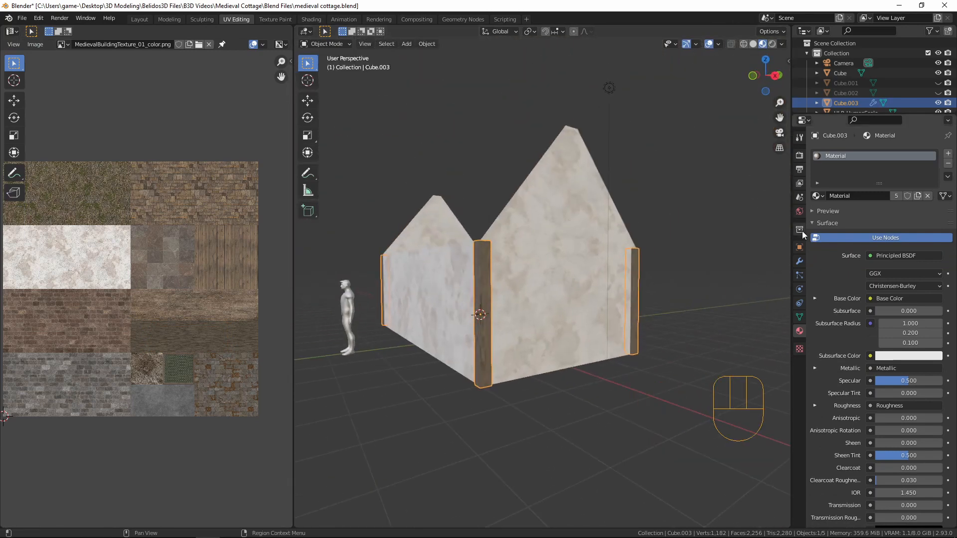
click(801, 263)
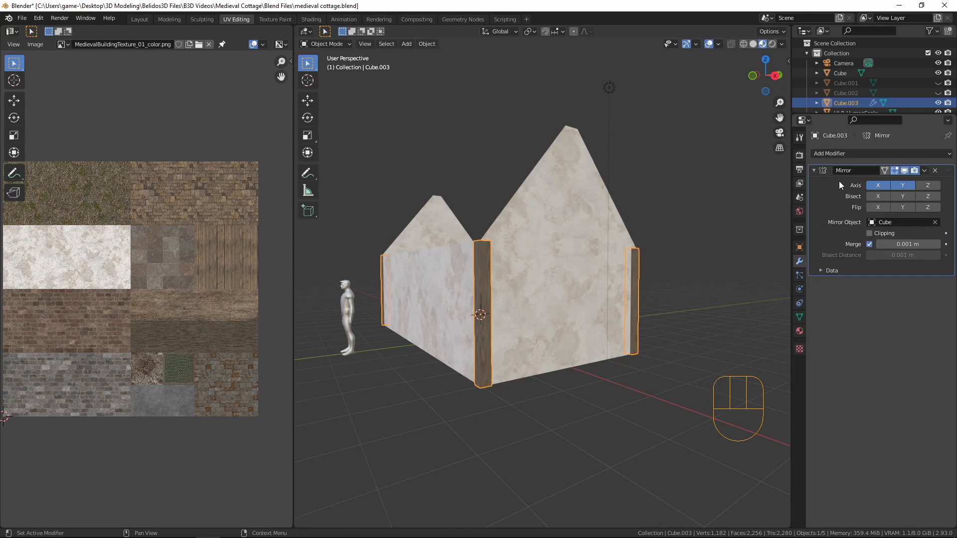
key(ctrl+a)
Step: Select both top edge segments of the cottage's long front wall in edit mode, snap the 3D cursor to them, and return to object mode
middle_drag(598, 259, 520, 325)
click(520, 325)
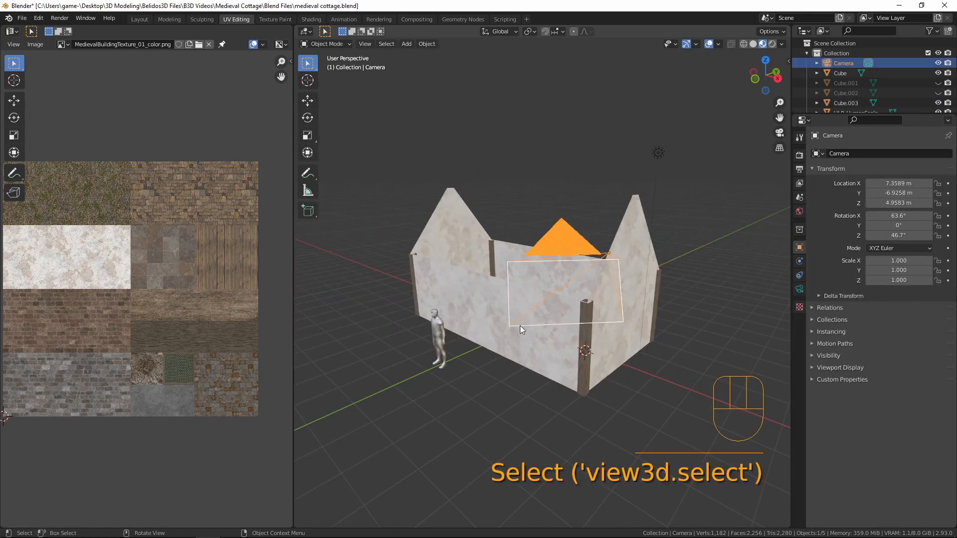
key(Tab)
key(Tab)
scroll(451, 268, up, 3)
click(452, 268)
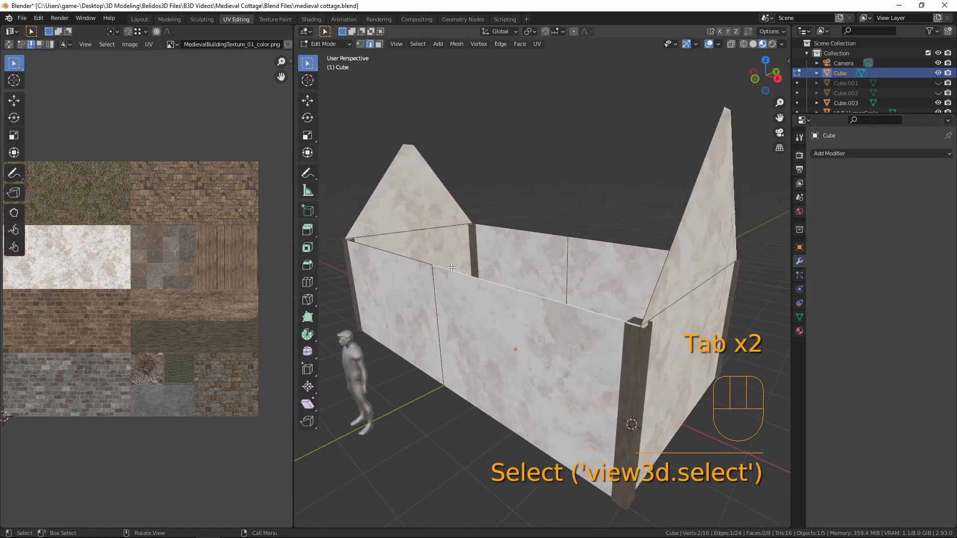
shift+click(425, 263)
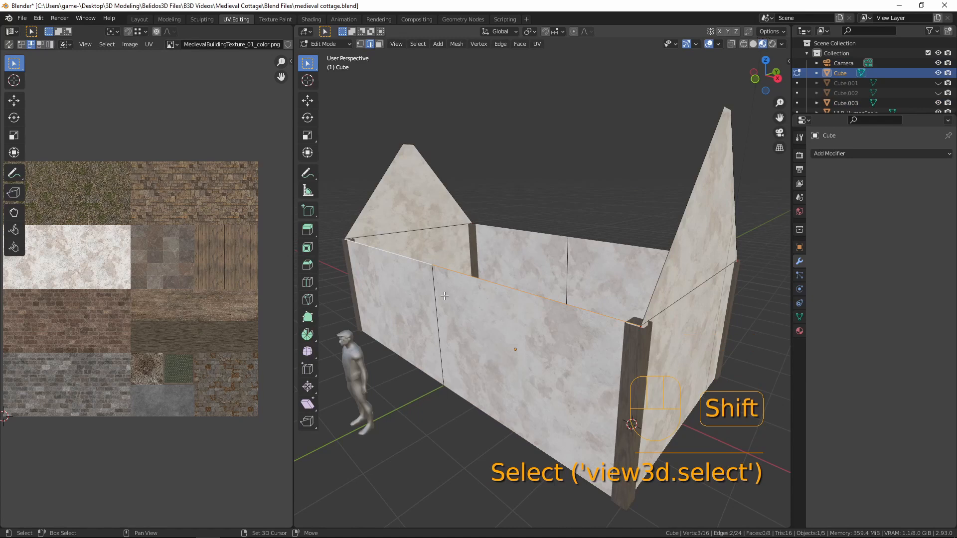
key(shift+s)
click(435, 348)
key(Tab)
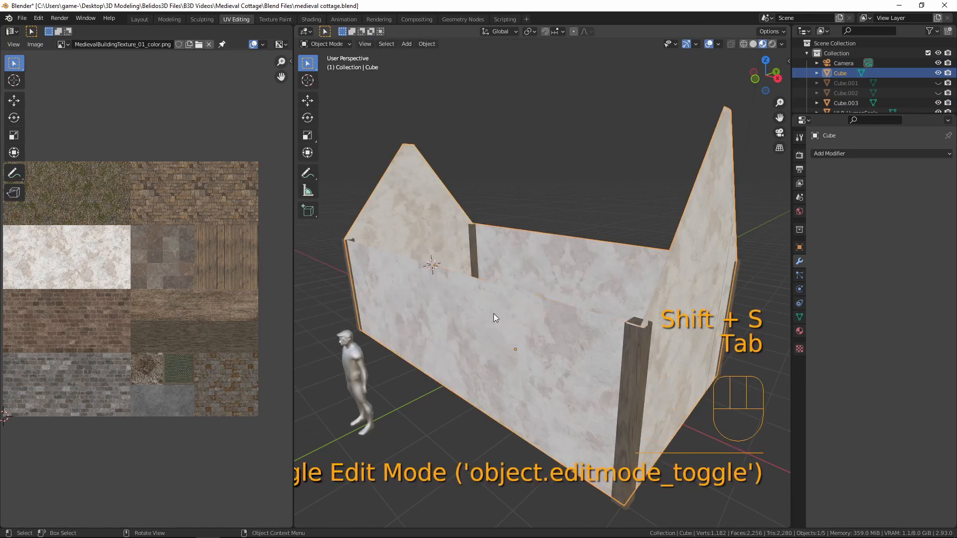
Step: Add a cube at the 3D cursor and scale its mesh down in edit mode to roughly the corner beams' thickness
key(shift+a)
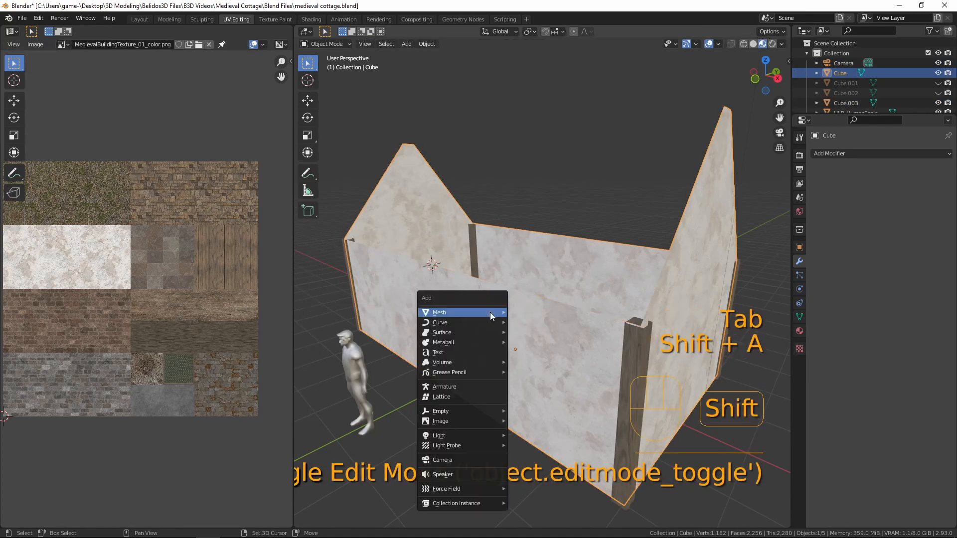
mouse_move(490, 316)
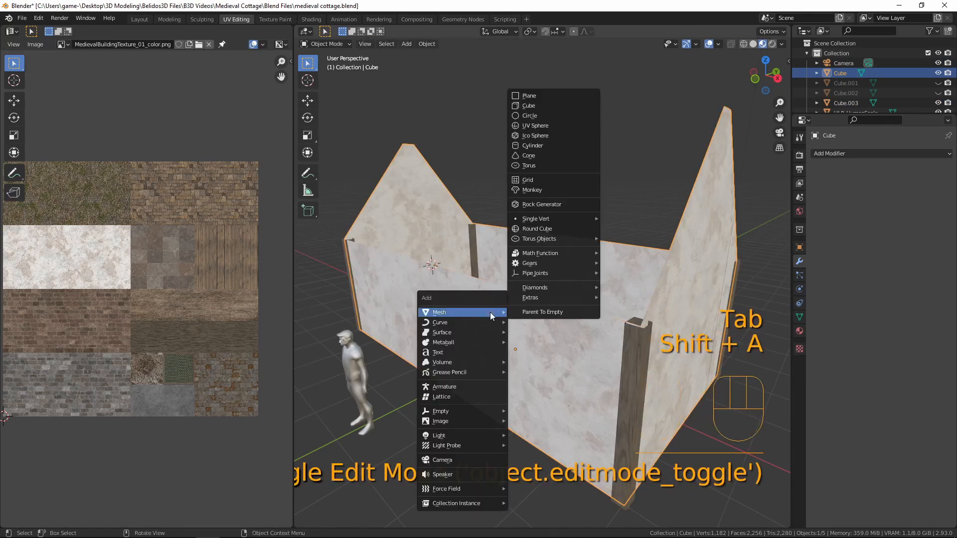
click(534, 107)
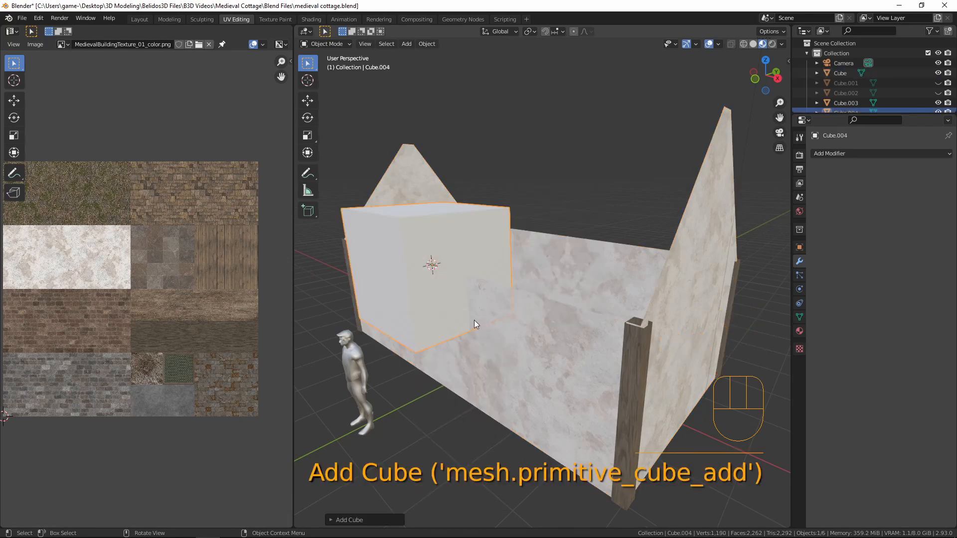
key(Tab)
key(s)
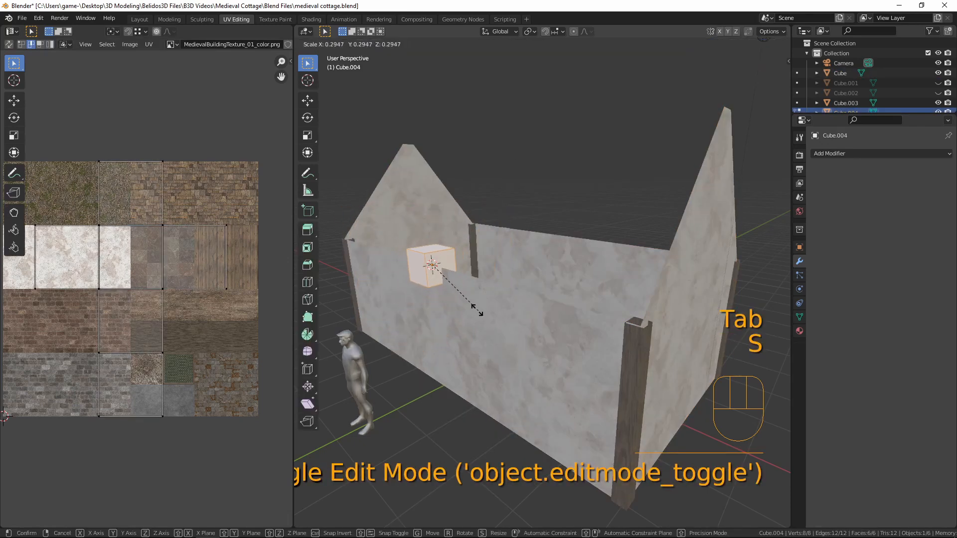
click(449, 287)
middle_drag(449, 288, 491, 291)
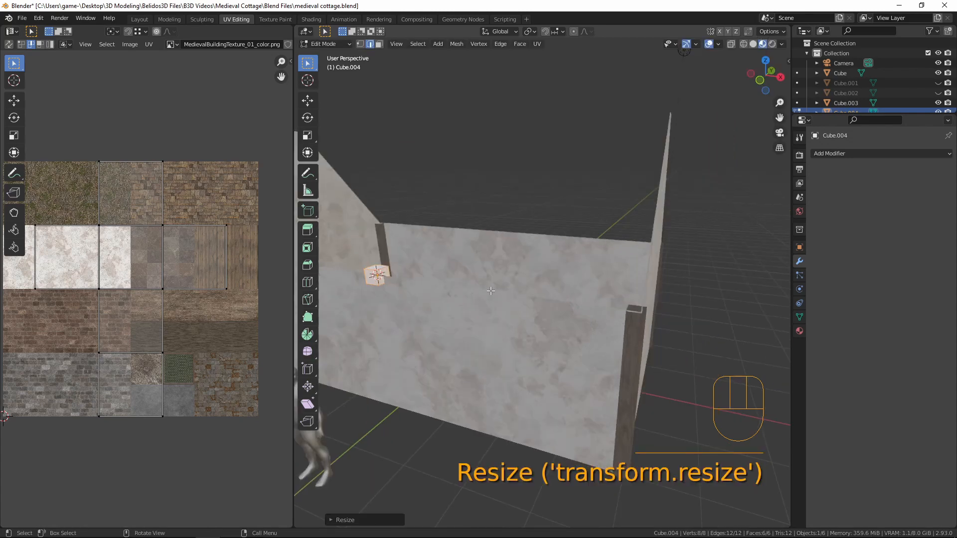
Step: Stretch the small cube along X in front view into a horizontal beam spanning the wall's full length
key(KP_1)
key(s)
key(x)
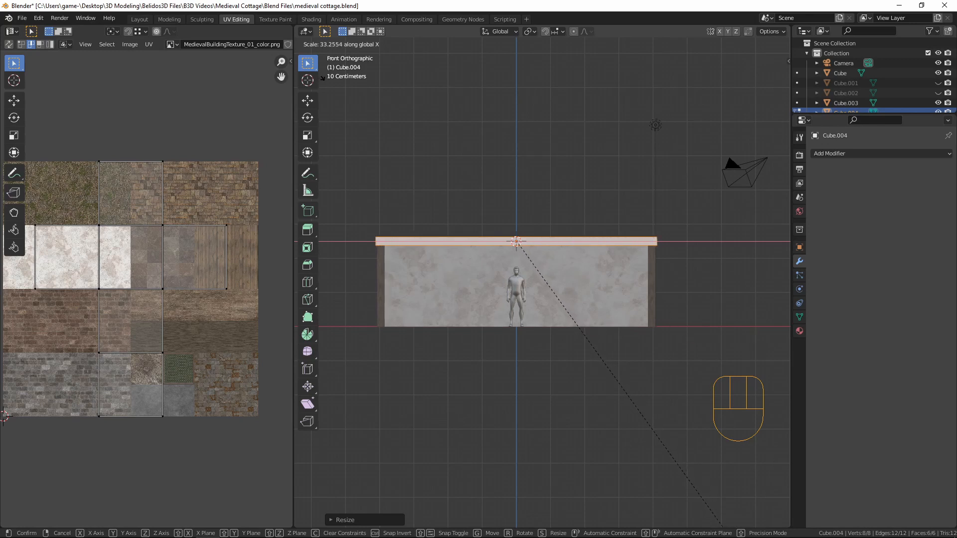
click(719, 232)
Step: Shift the horizontal beam slightly along Y to sit over the corner beams, and rescale it slightly
middle_drag(720, 232, 592, 303)
scroll(587, 274, up, 3)
key(g)
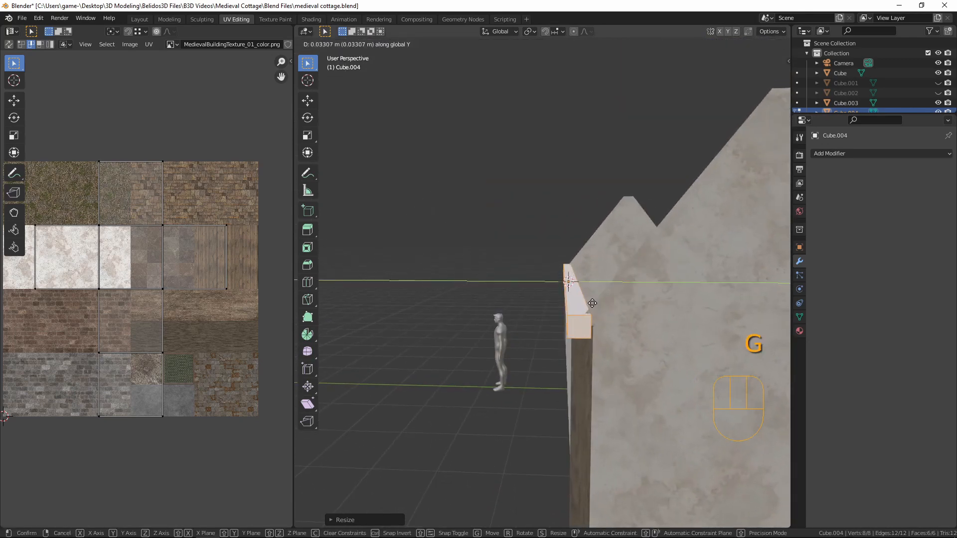
key(shift)
click(610, 304)
key(s)
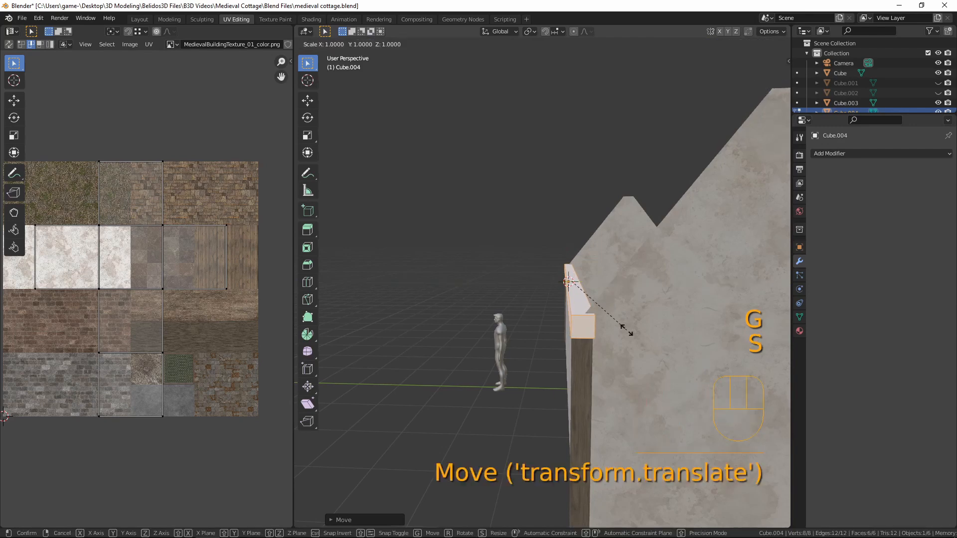
click(639, 332)
Step: Add a Mirror modifier to the horizontal beam, using only the Y axis and the wall object Cube as mirror object
middle_drag(639, 331, 613, 297)
click(833, 152)
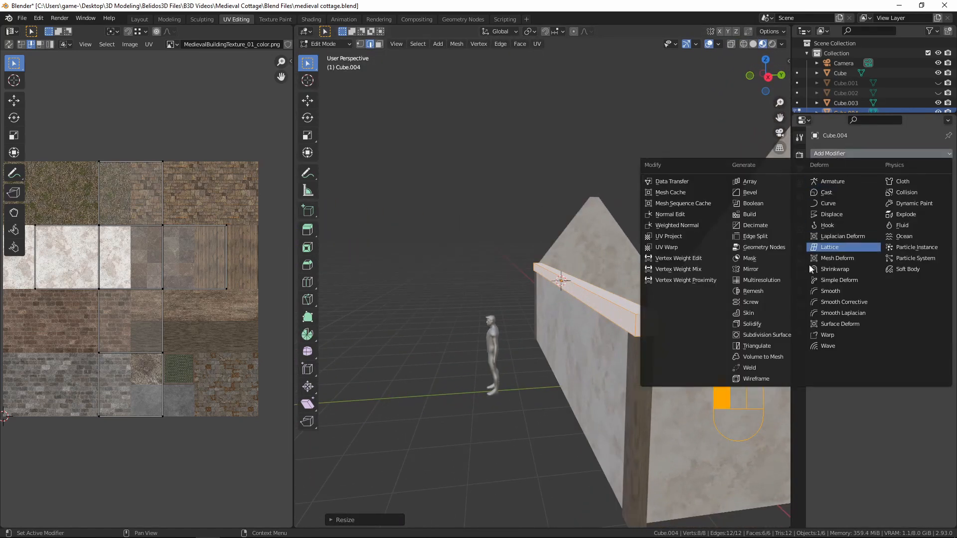
click(756, 268)
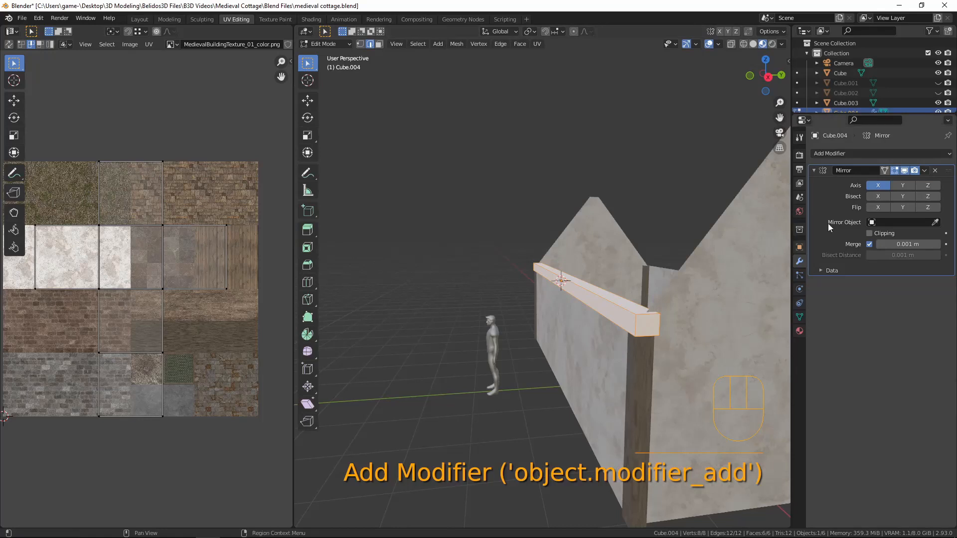
click(903, 186)
click(936, 222)
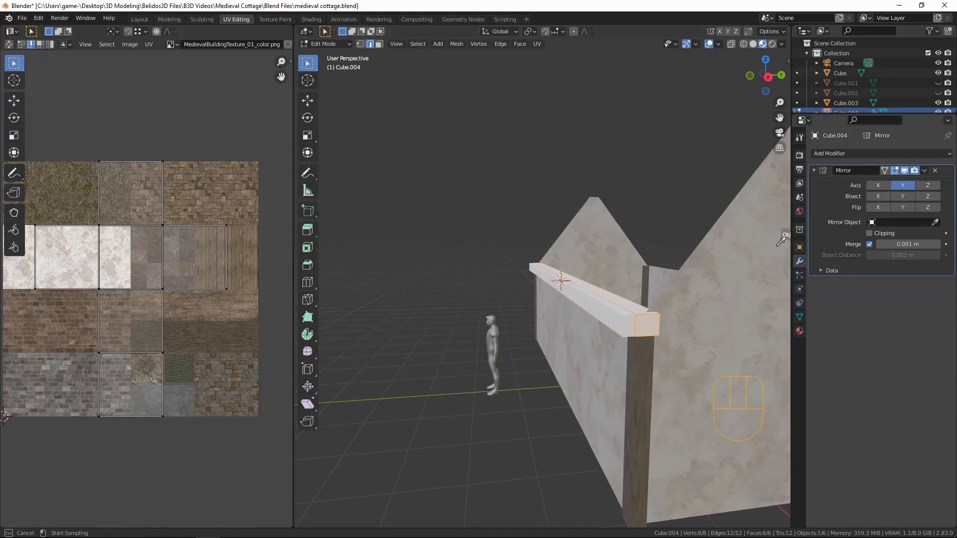
click(746, 210)
scroll(746, 209, down, 4)
middle_drag(746, 209, 596, 299)
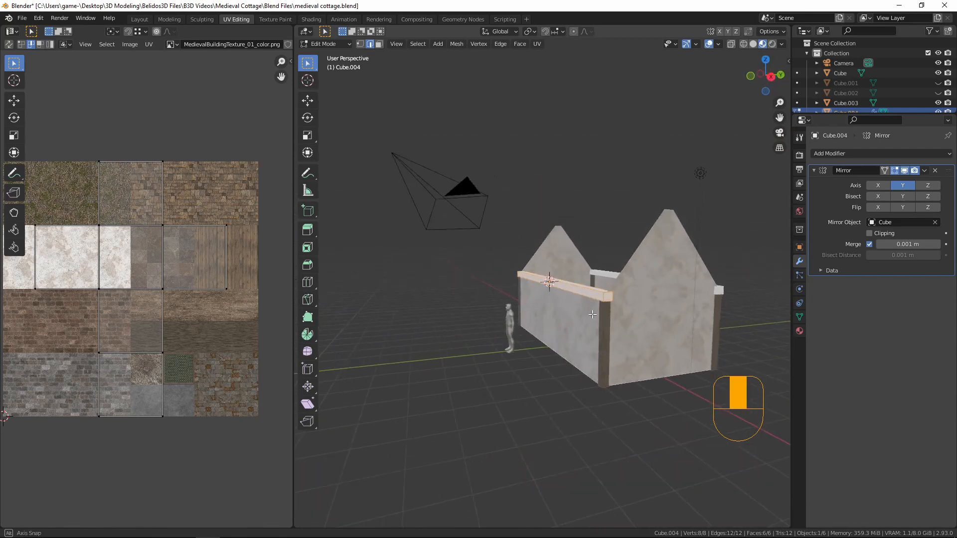
Step: Select the two square end faces of the horizontal beam and mark their edges as seams
scroll(594, 302, up, 4)
shift+middle_drag(651, 280, 610, 216)
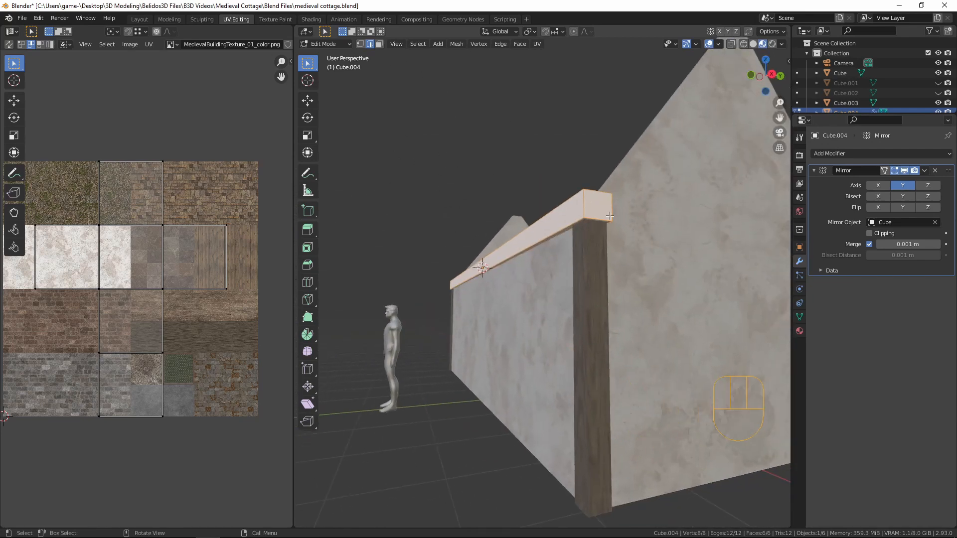
key(3)
click(585, 205)
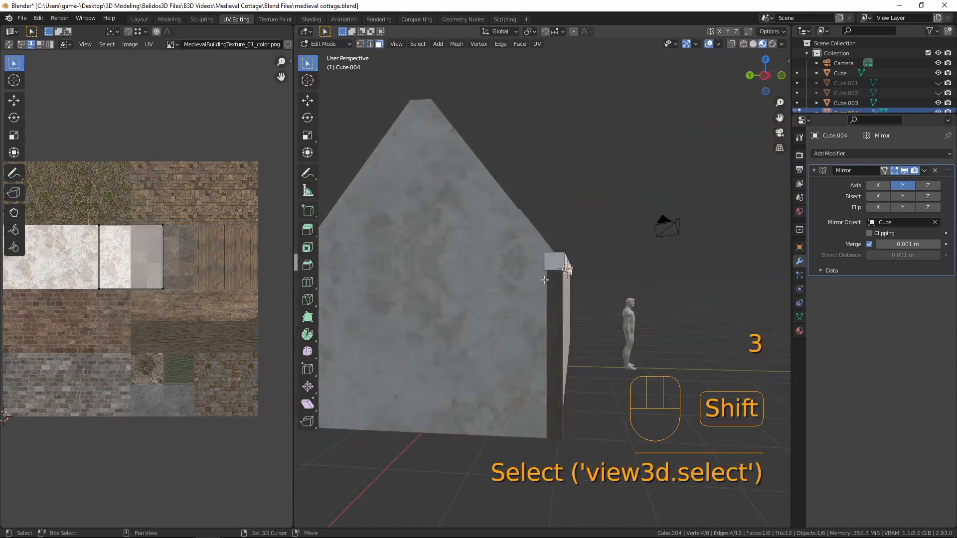
shift+click(555, 261)
key(ctrl+e)
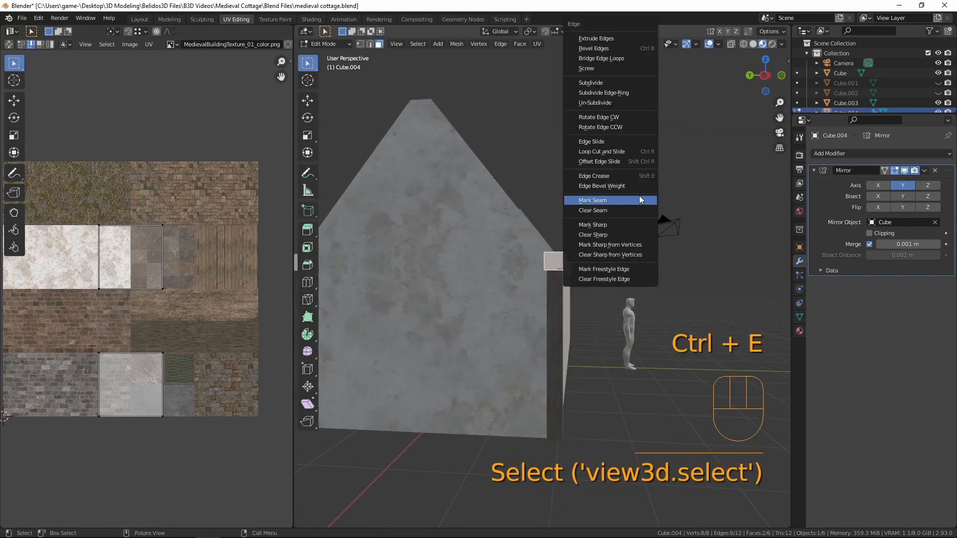
click(631, 195)
Step: Unwrap the beam's two end faces and stack one UV island exactly on top of the other
middle_drag(644, 219, 531, 245)
key(u)
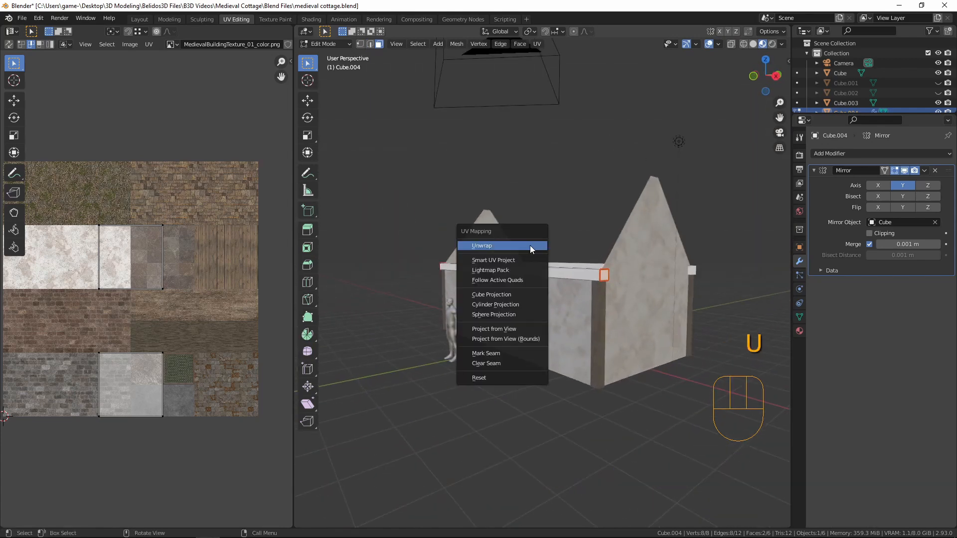
click(531, 246)
scroll(150, 235, down, 3)
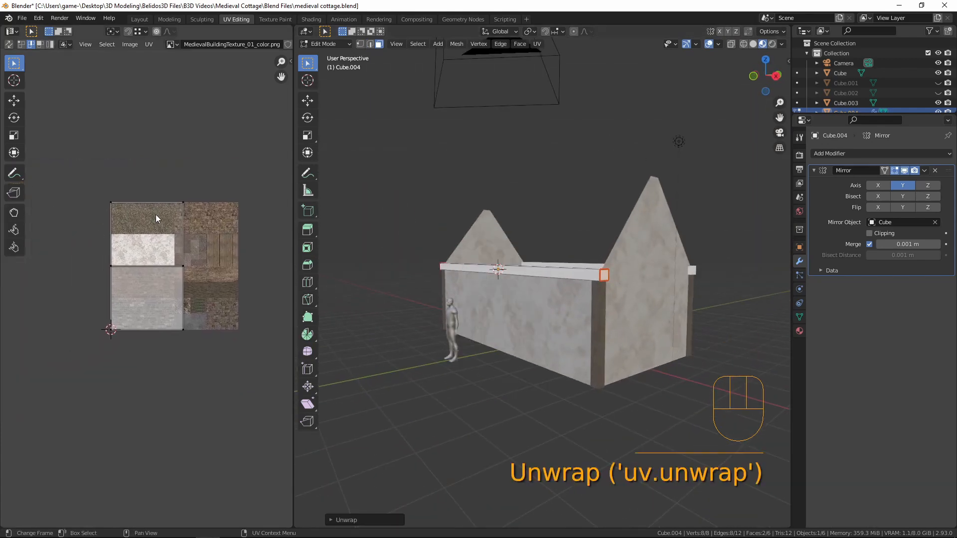
key(l)
key(g)
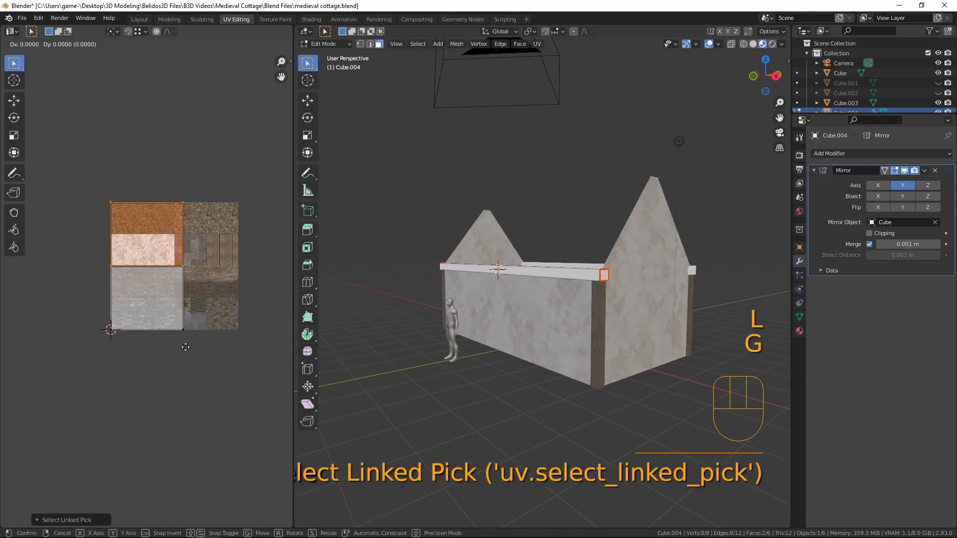
ctrl+click(186, 350)
Step: Select both stacked end-face UV islands, then shrink and move them inside the end-grain wood tile of the atlas
drag(84, 237, 218, 387)
scroll(215, 381, up, 4)
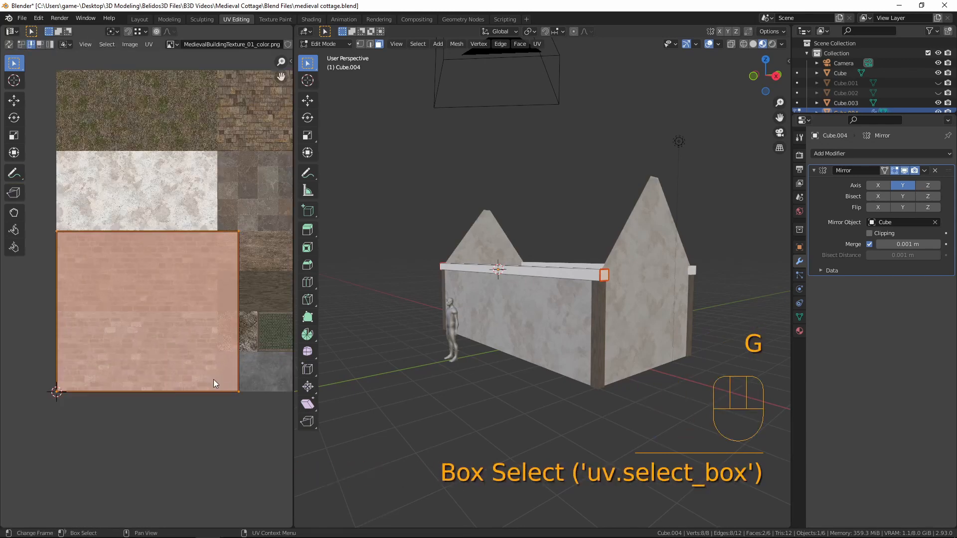
key(g)
click(255, 410)
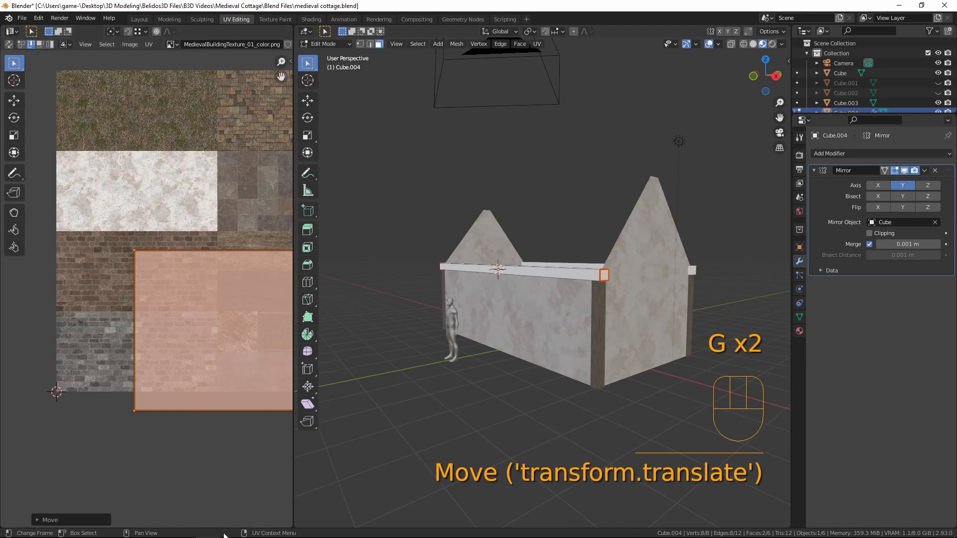
key(s)
key(s)
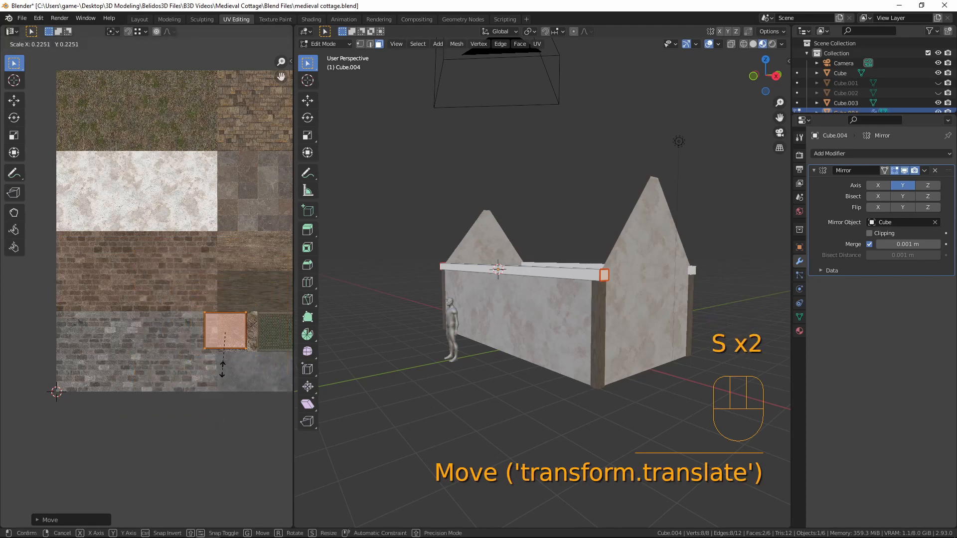
click(230, 388)
scroll(231, 389, up, 2)
shift+middle_drag(265, 422, 124, 357)
scroll(149, 324, up, 1)
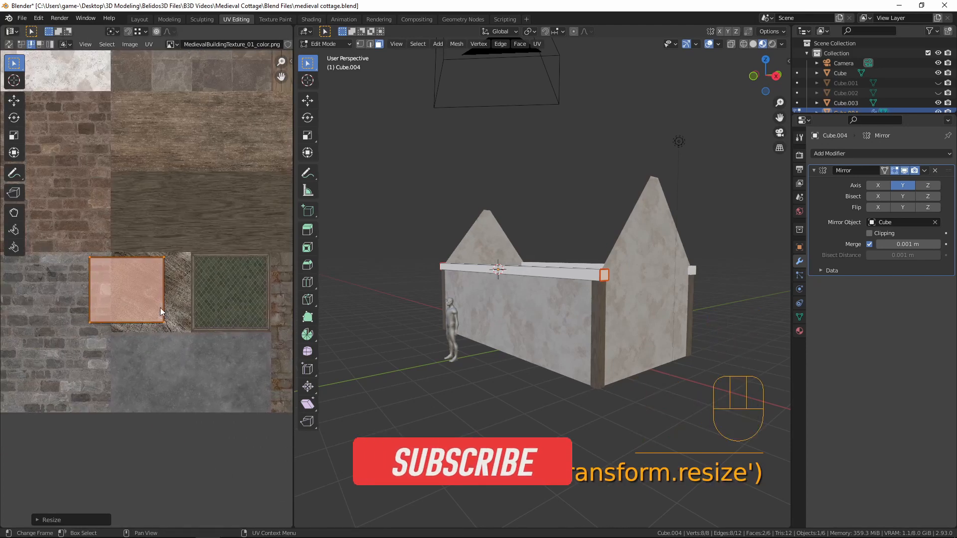
key(g)
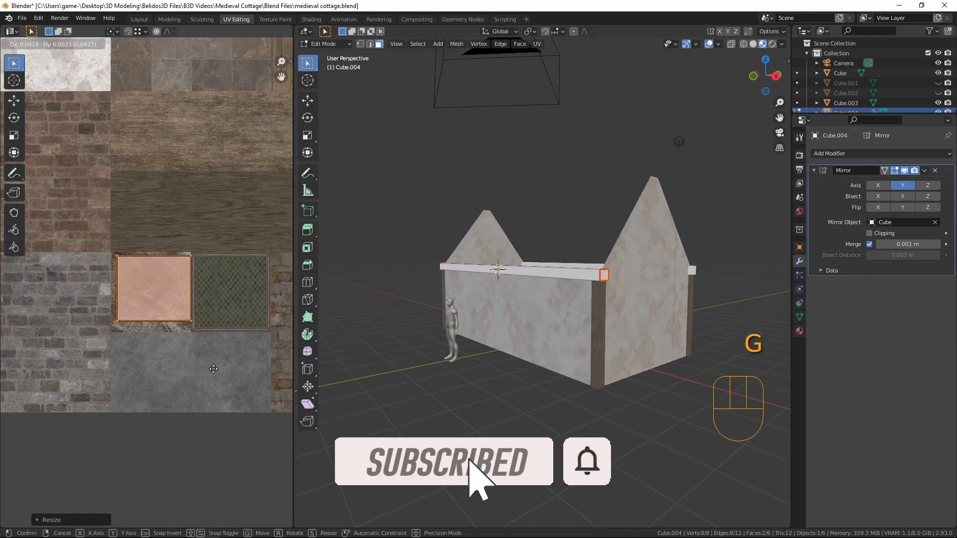
click(210, 371)
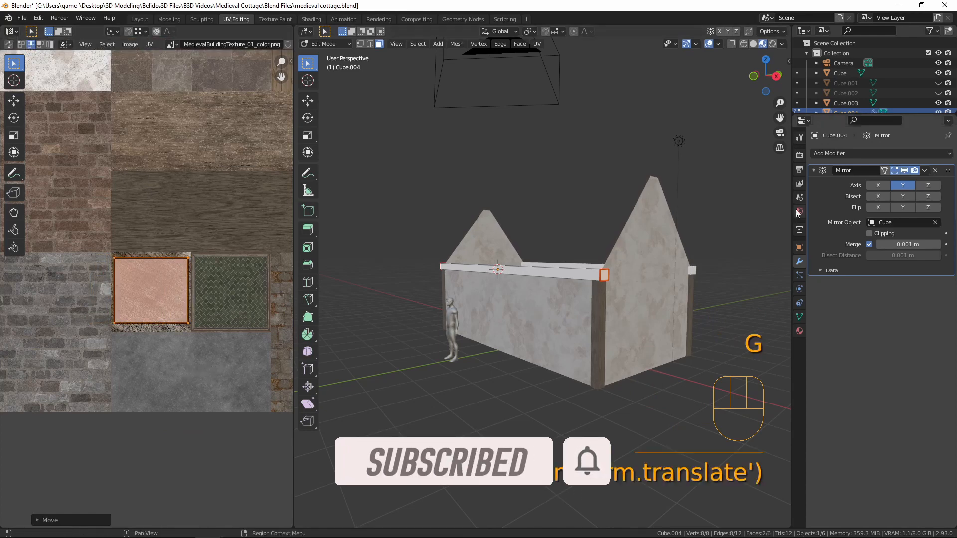
Step: Add a material slot to the horizontal beam and assign the existing material named Material
click(800, 331)
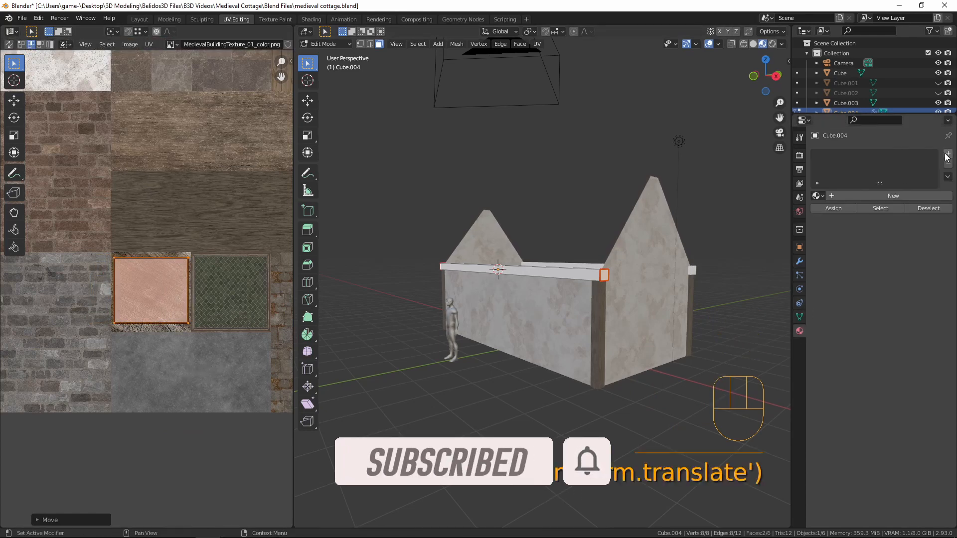
click(948, 155)
click(818, 196)
click(842, 220)
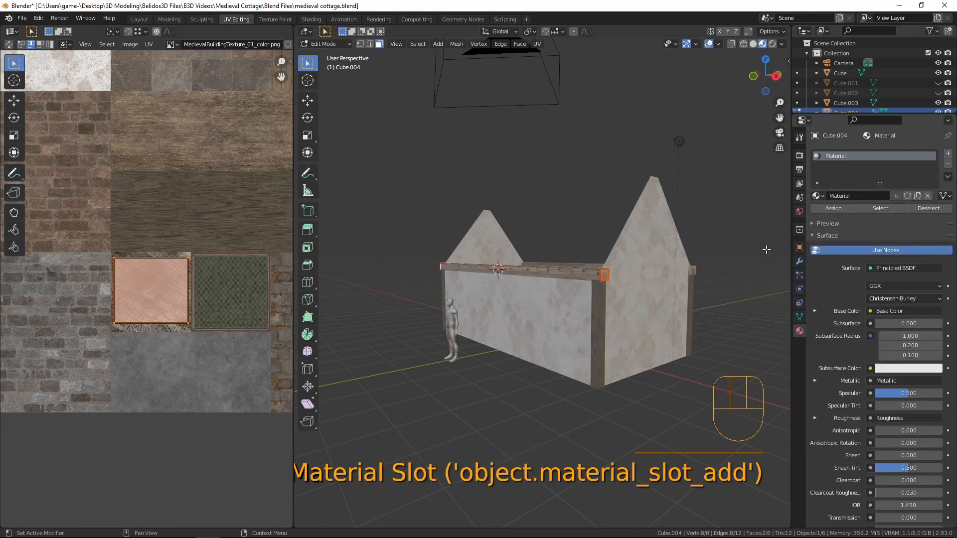
Step: Select the long lower edge on the horizontal beam's inner side and mark it as a seam
scroll(605, 343, up, 3)
middle_drag(605, 342, 455, 369)
scroll(575, 342, up, 2)
key(Tab)
key(Tab)
key(Tab)
key(2)
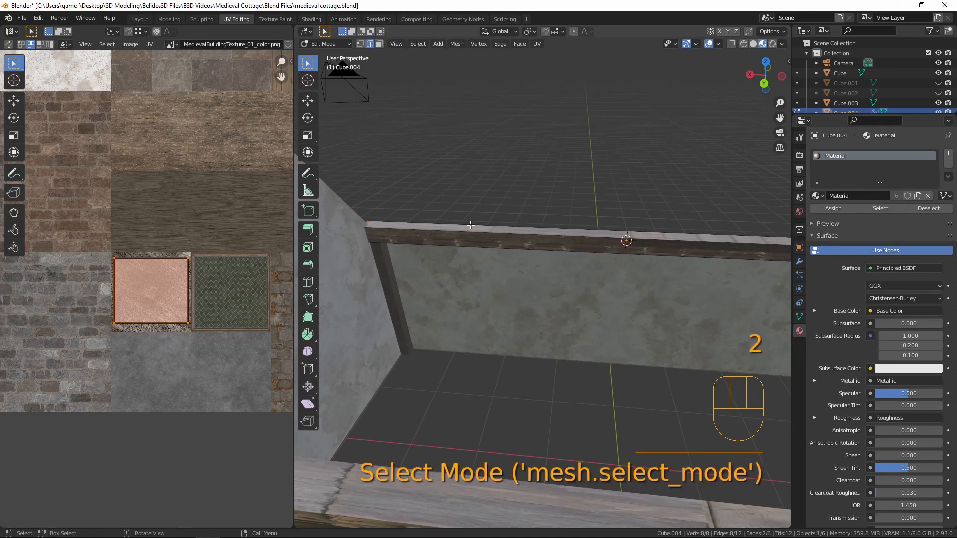
click(541, 234)
click(541, 250)
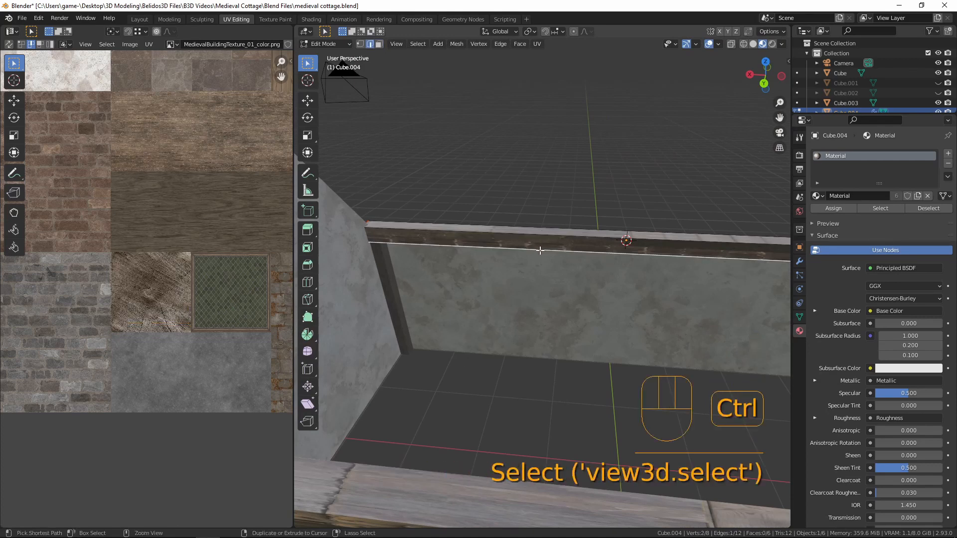
key(ctrl+e)
click(541, 251)
middle_drag(536, 250, 515, 265)
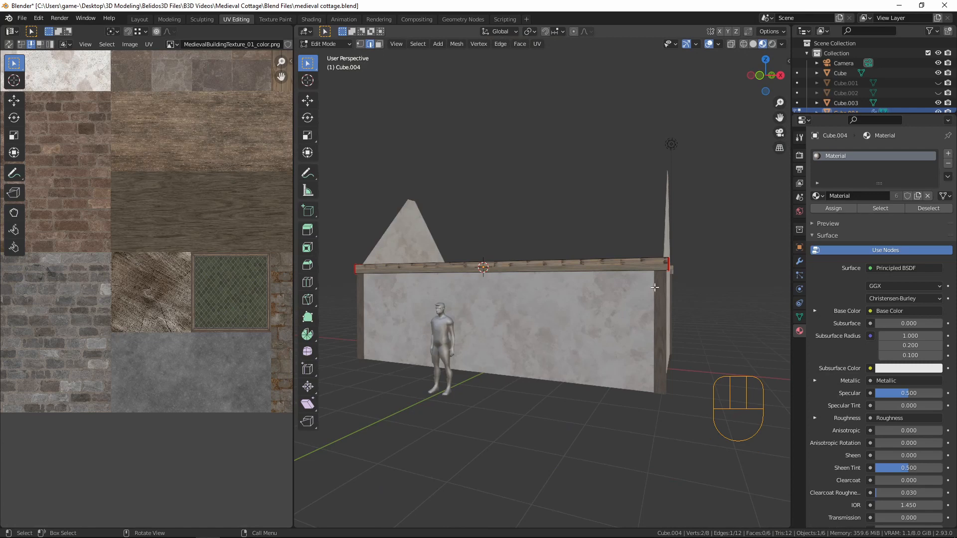
Step: Add two evenly spaced loop cuts across the horizontal beam, dividing its length into three equal sections
middle_drag(591, 294, 589, 257)
middle_drag(559, 316, 691, 325)
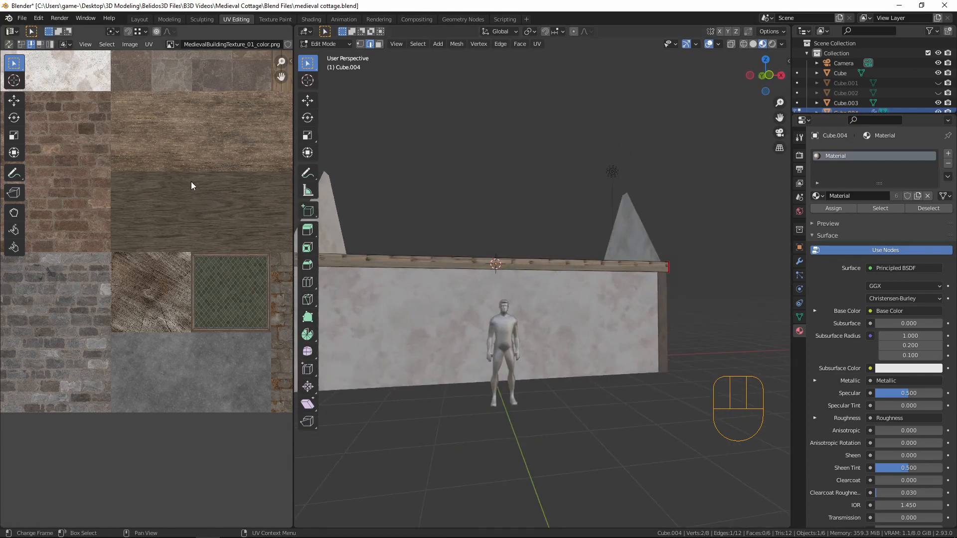
middle_drag(639, 302, 575, 260)
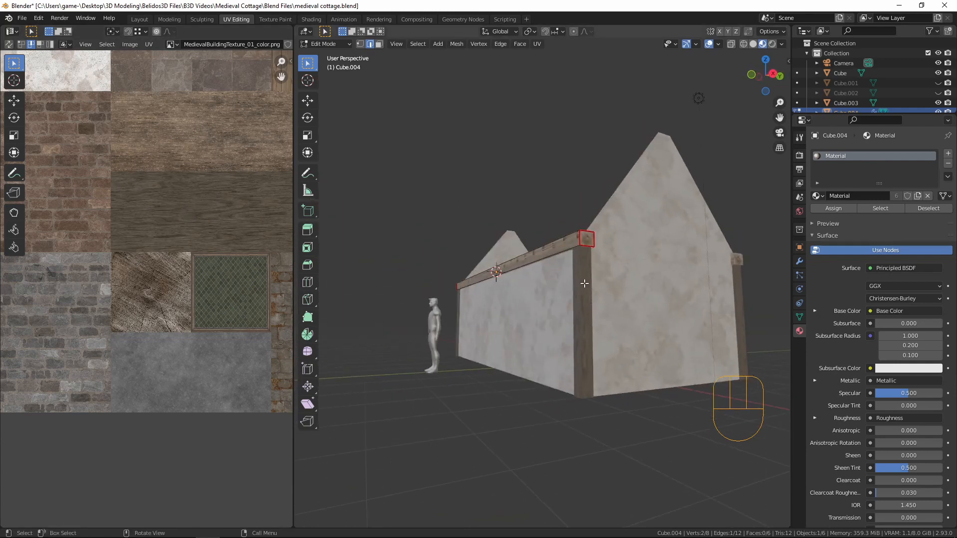
middle_drag(579, 242, 549, 274)
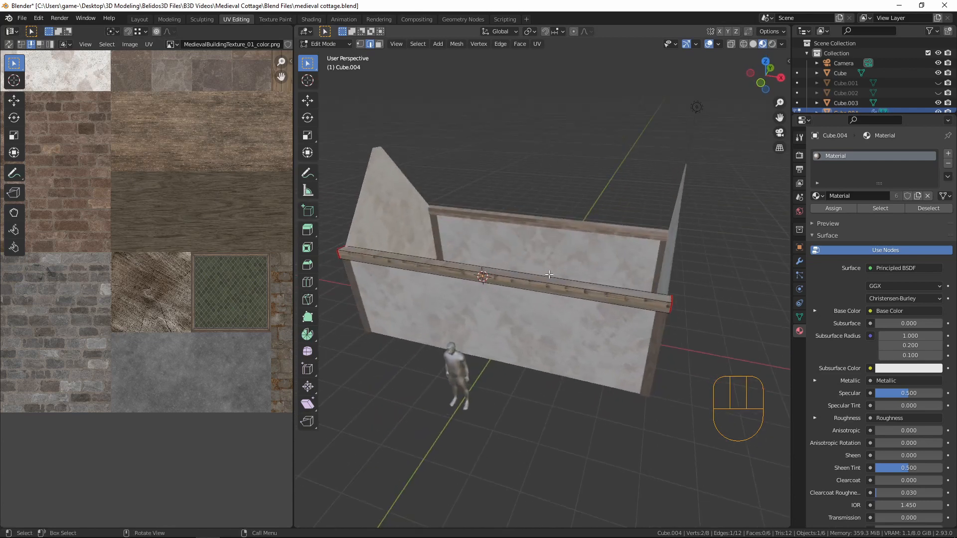
key(ctrl)
key(ctrl+r)
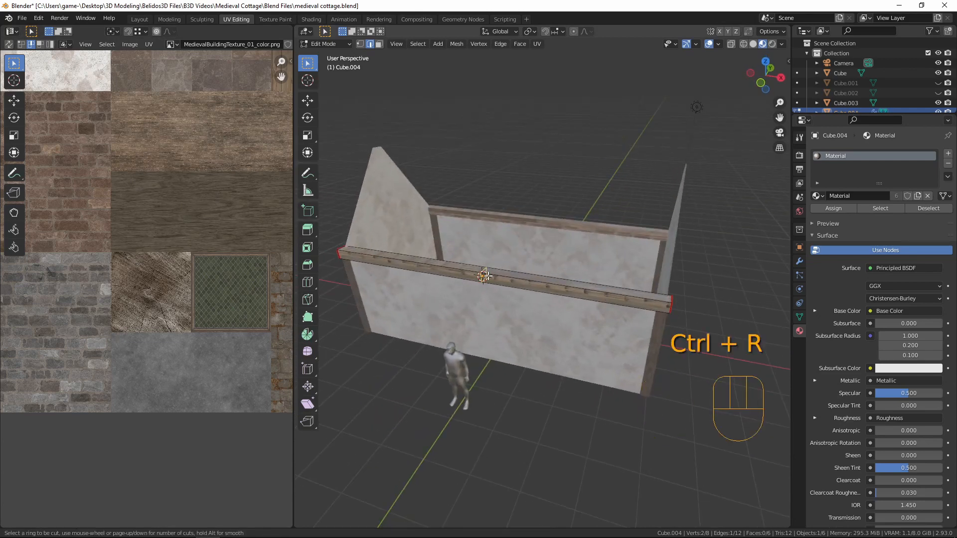
click(486, 275)
right_click(482, 288)
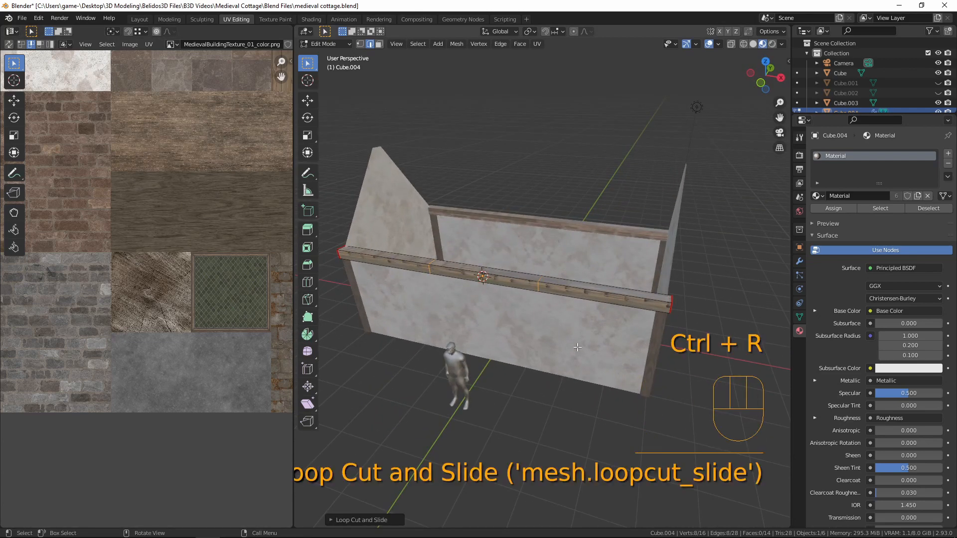
Step: Select all linked long side faces of the horizontal beam, without the end caps, and unwrap them
key(3)
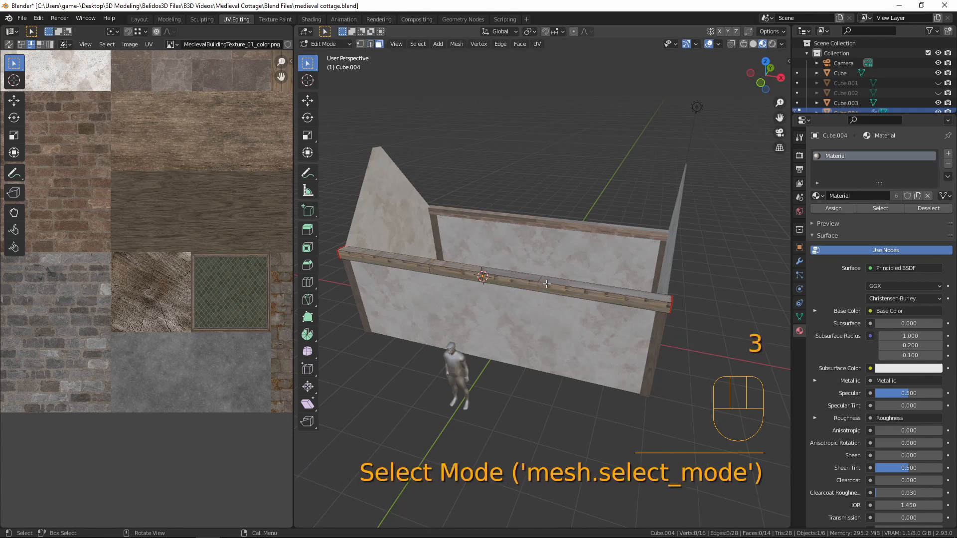
key(l)
middle_drag(556, 296, 506, 280)
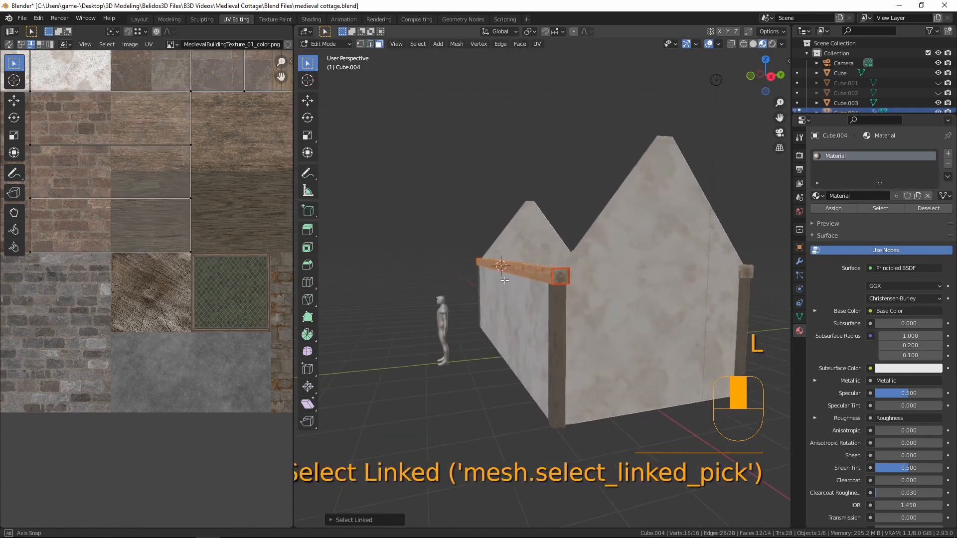
key(u)
click(506, 280)
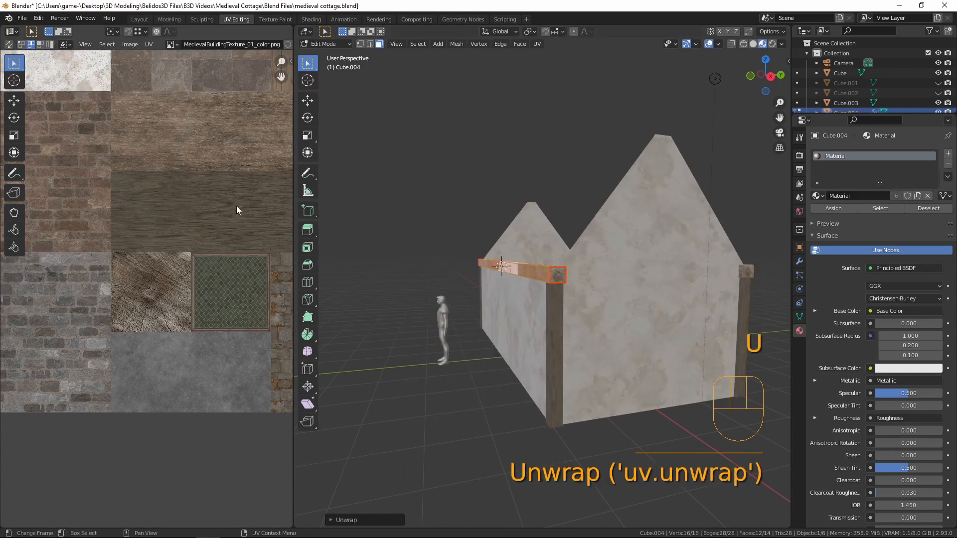
Step: Enlarge the UV editor and fold the upper-middle row of UV vertices straight down along Y onto the bottom row
scroll(199, 209, down, 4)
key(ctrl+space)
scroll(403, 253, up, 4)
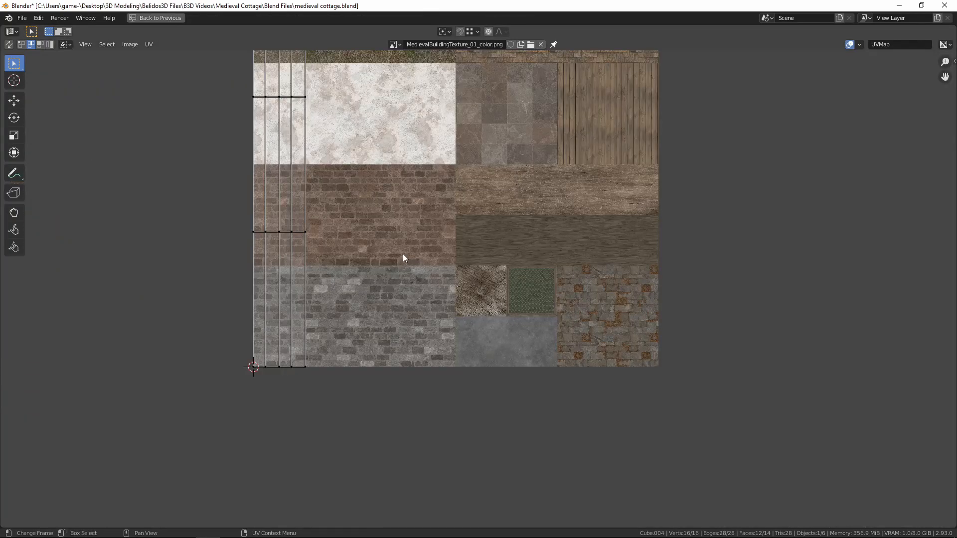
middle_drag(430, 214, 579, 353)
scroll(392, 332, down, 1)
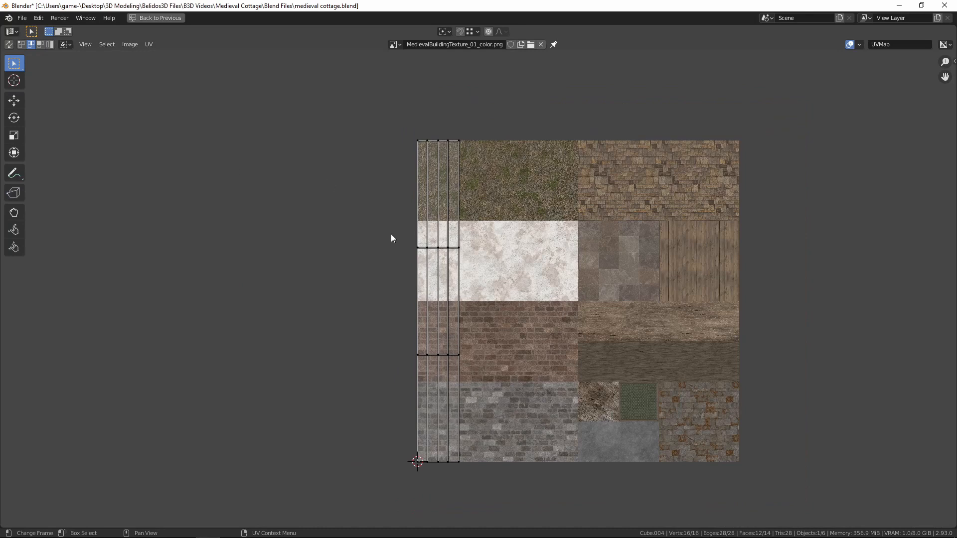
drag(384, 225, 572, 286)
key(g)
key(y)
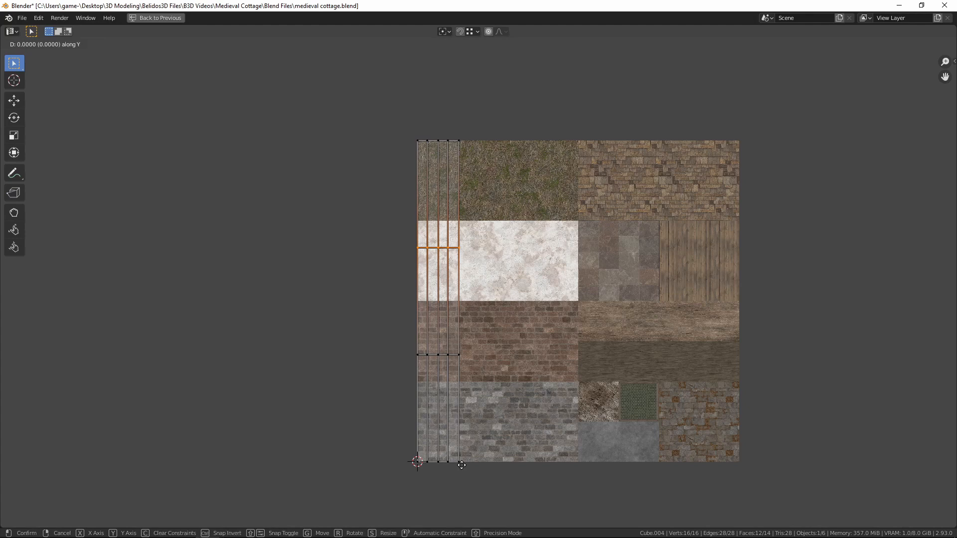
click(461, 465)
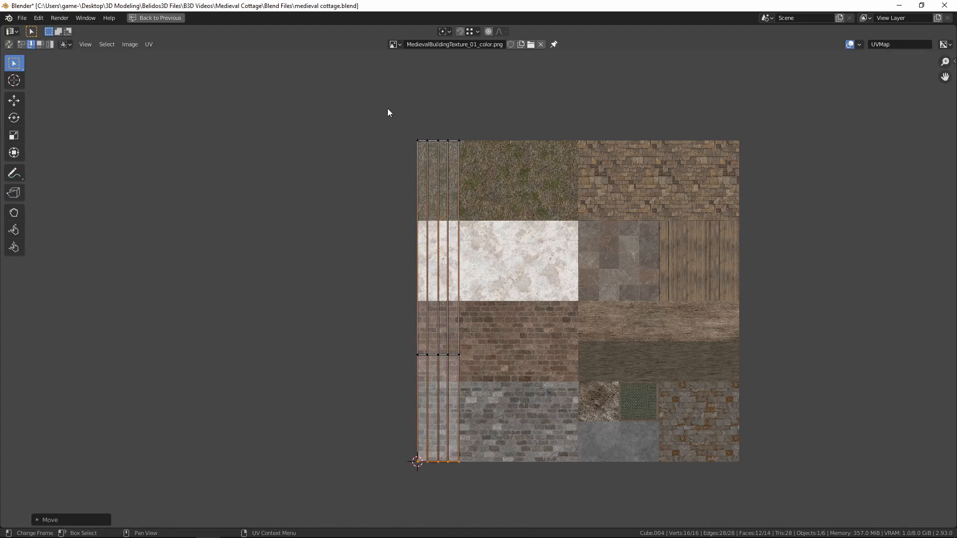
Step: Move the top row of UV vertices down along Y onto the remaining middle row, so all three sections overlap
drag(388, 109, 566, 181)
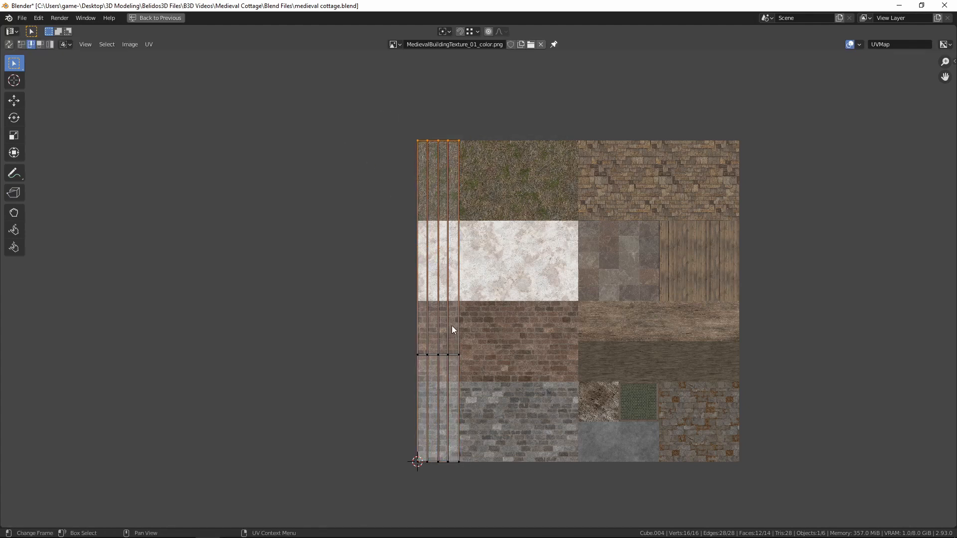
key(g)
key(y)
click(459, 360)
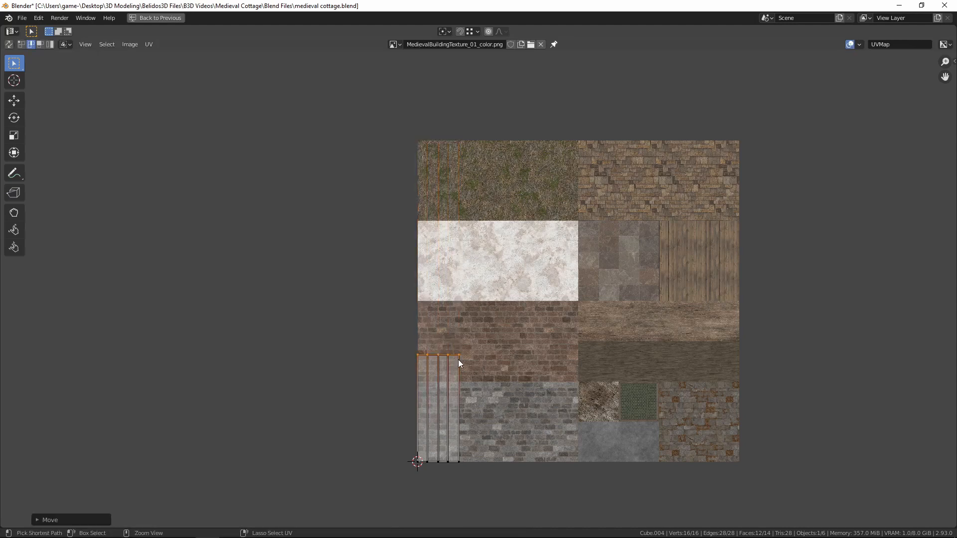
Step: Select the whole folded UV island and rotate it 90 degrees to lie horizontally
scroll(457, 314, down, 1)
drag(346, 300, 465, 481)
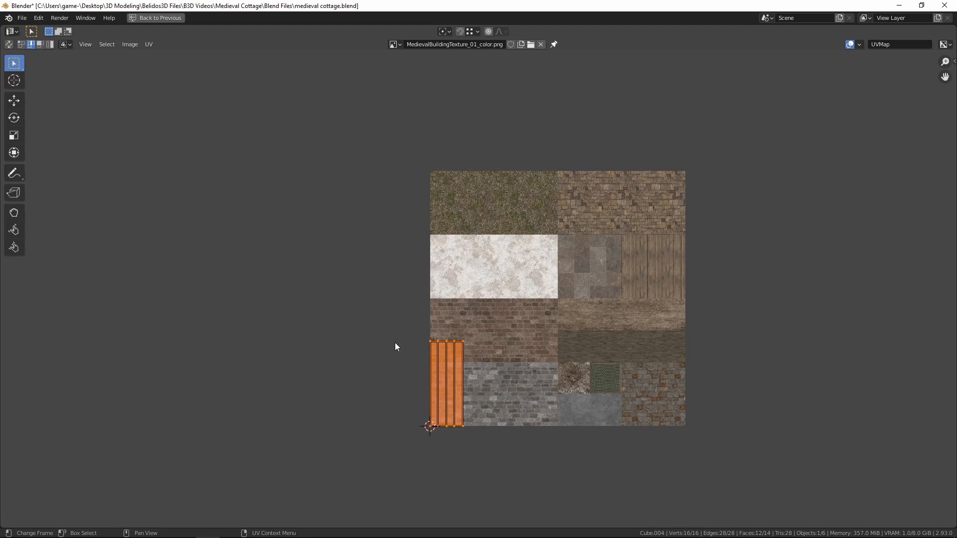
scroll(466, 390, up, 3)
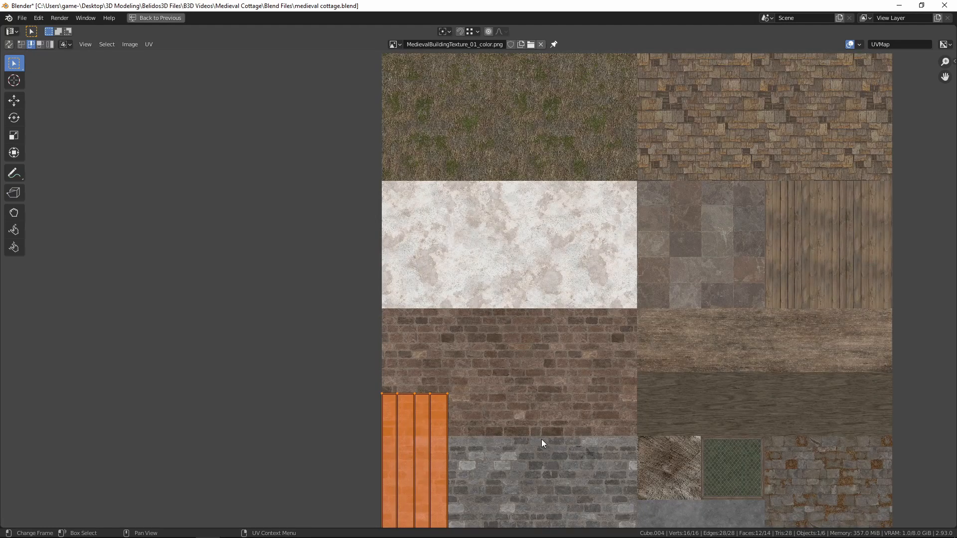
middle_drag(562, 424, 537, 205)
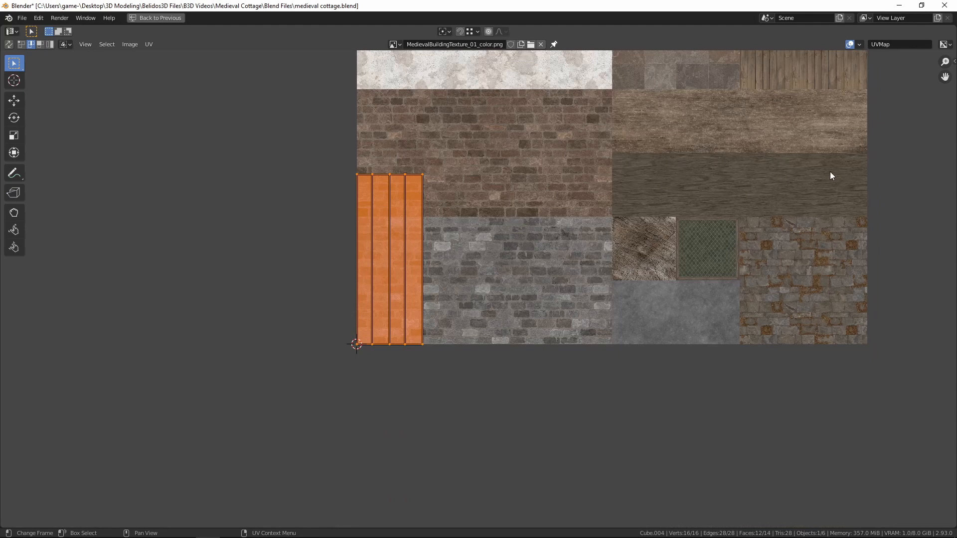
text(r)
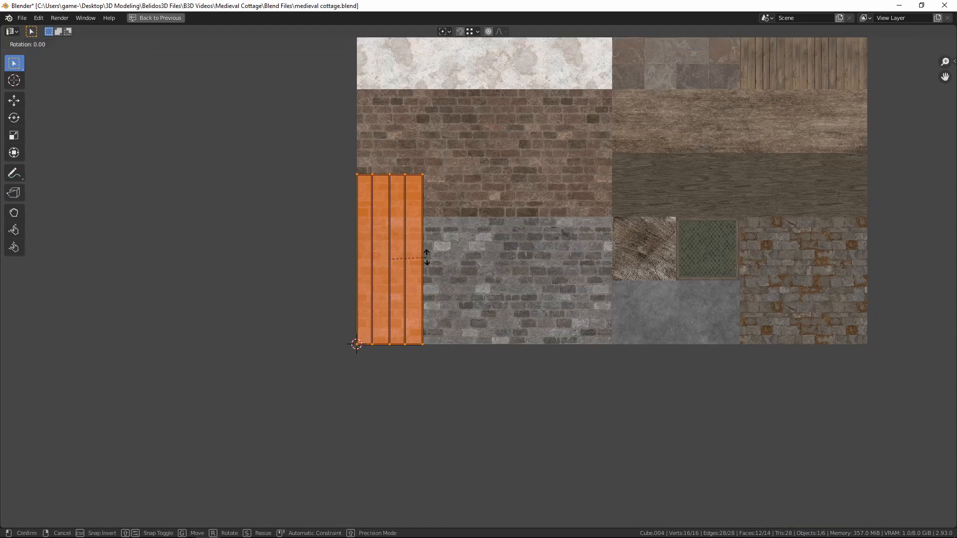
text(90)
key(Return)
Step: Fit the beam's UV island inside the dark wood tile by moving it, shrinking it and scaling it along X
key(g)
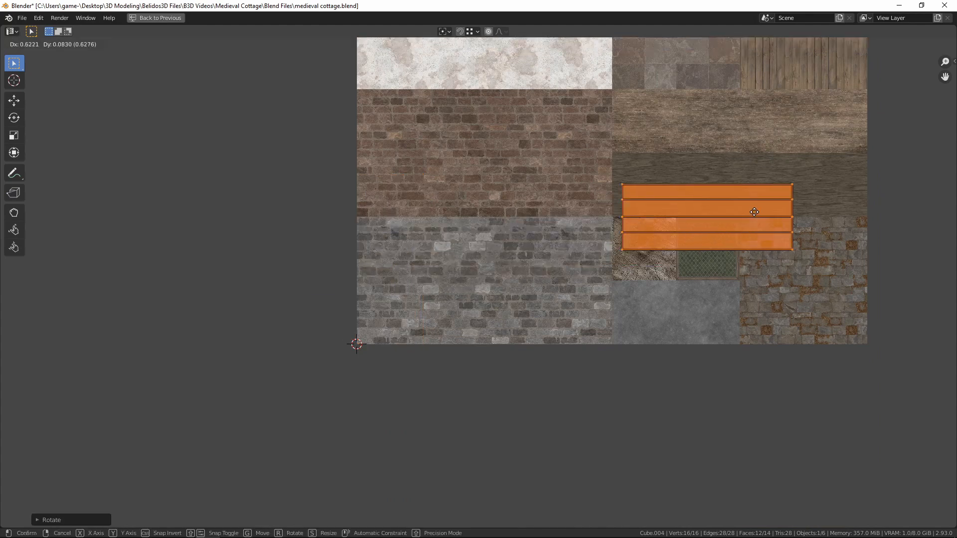
click(772, 182)
key(s)
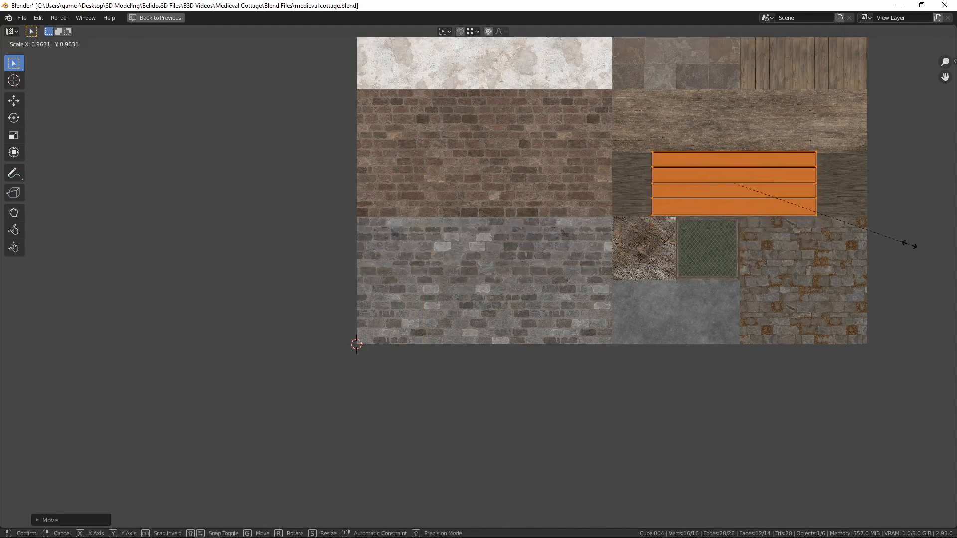
click(891, 236)
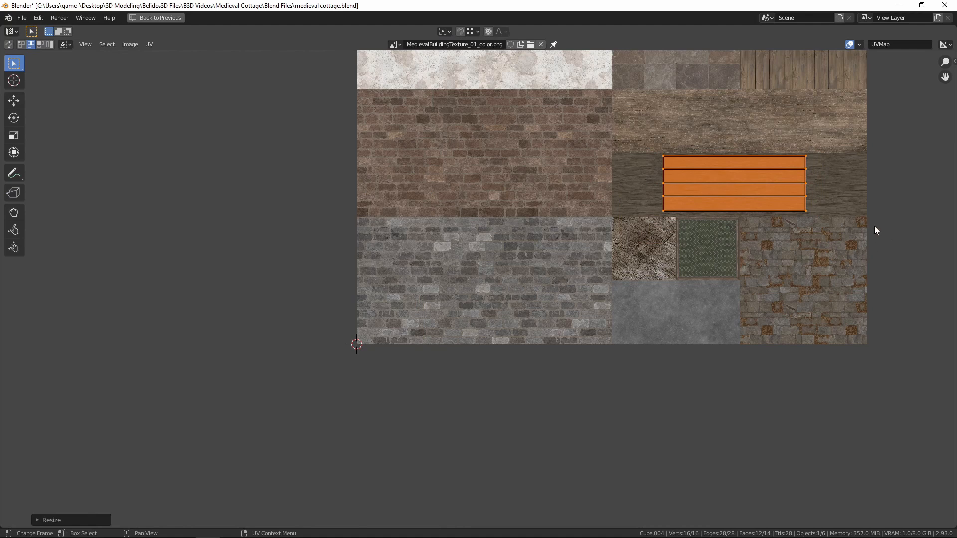
key(s)
key(x)
click(905, 236)
key(ctrl+space)
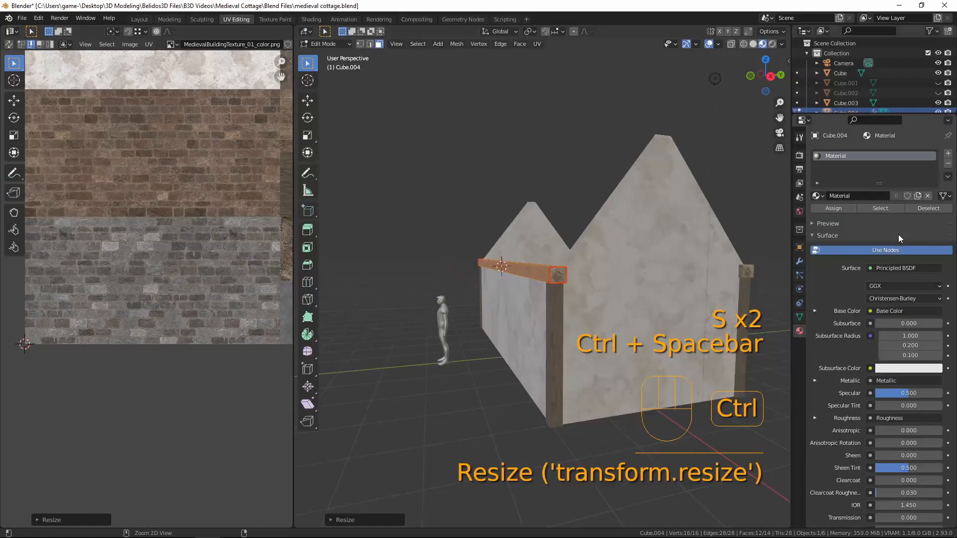
Step: Inspect the wood texture on the mirrored horizontal beams from several sides and distances
key(Tab)
mouse_move(571, 344)
middle_down()
mouse_move(699, 335)
mouse_move(584, 331)
middle_up()
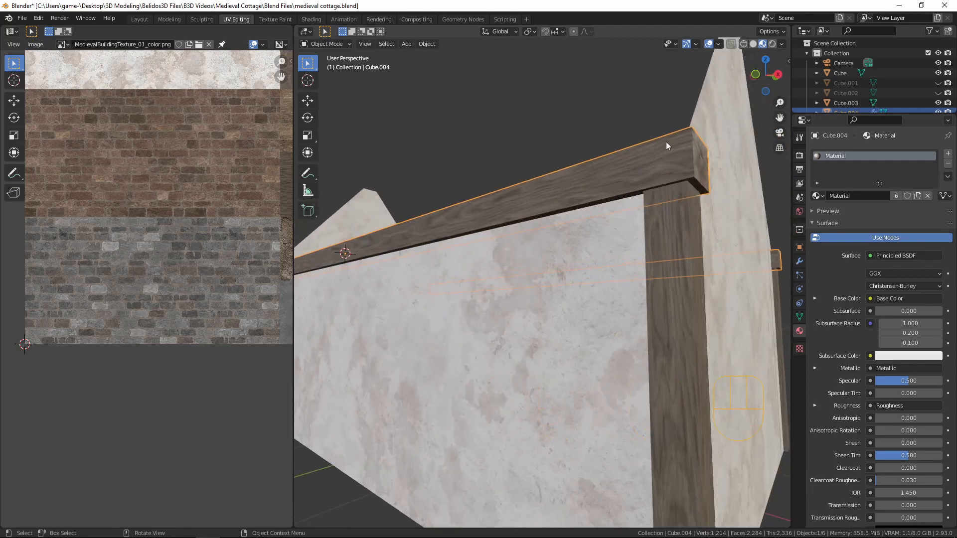
scroll(650, 179, down, 5)
middle_drag(564, 189, 420, 279)
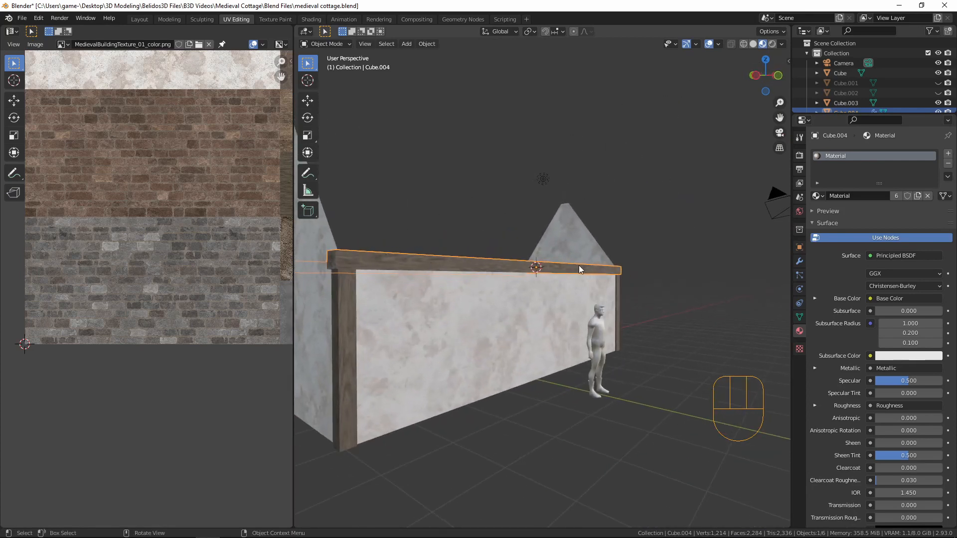
middle_drag(570, 277, 475, 294)
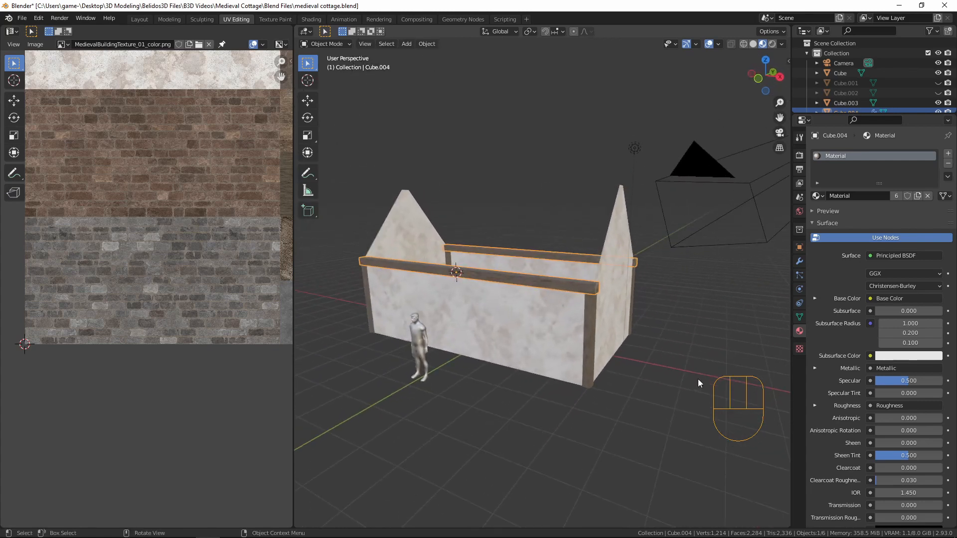
middle_drag(698, 383, 537, 348)
middle_drag(474, 358, 455, 377)
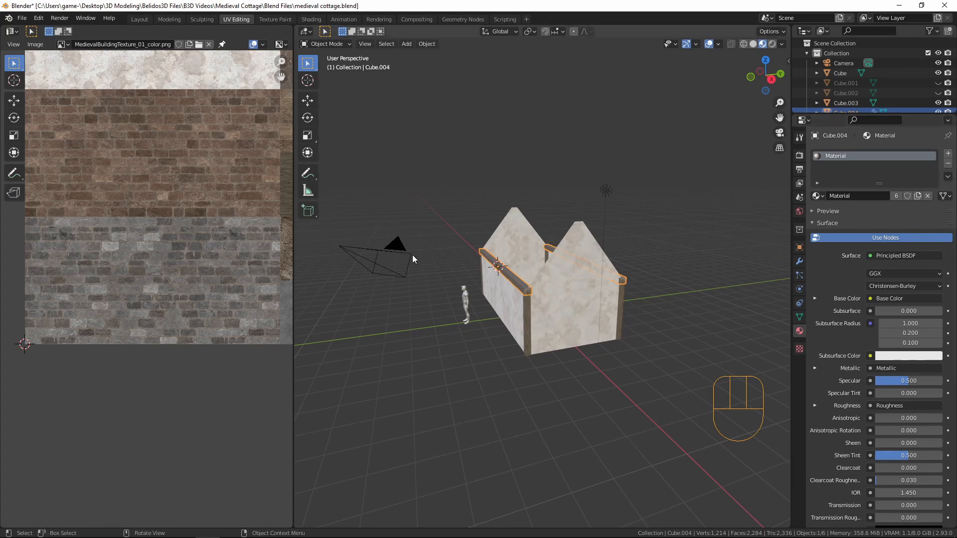
scroll(500, 319, up, 3)
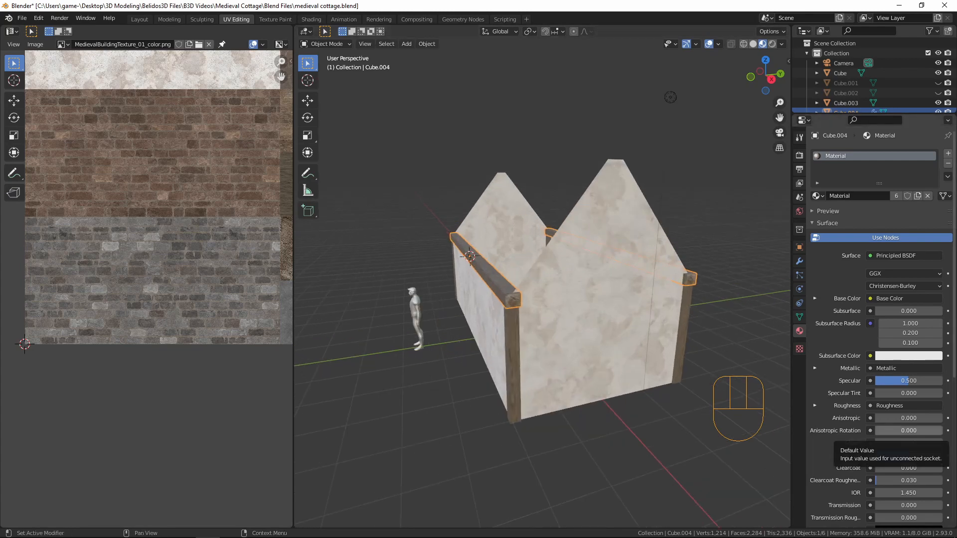
middle_drag(588, 299, 672, 342)
key(Tab)
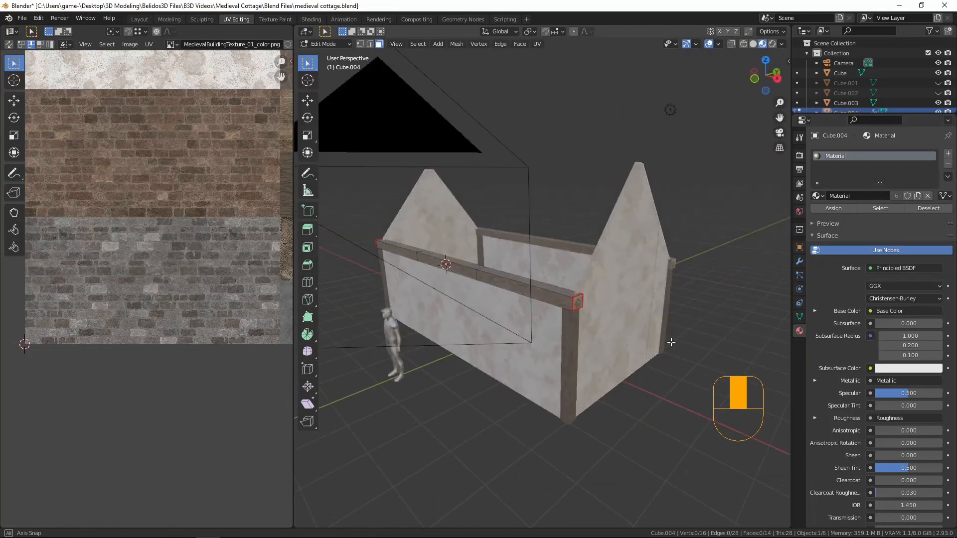
key(Tab)
Step: Snap the 3D cursor to the horizontal edge across the gable wall at wall-top height
click(629, 304)
middle_drag(633, 304, 598, 294)
key(Tab)
key(2)
click(598, 280)
key(shift+s)
key(Tab)
key(shift+s)
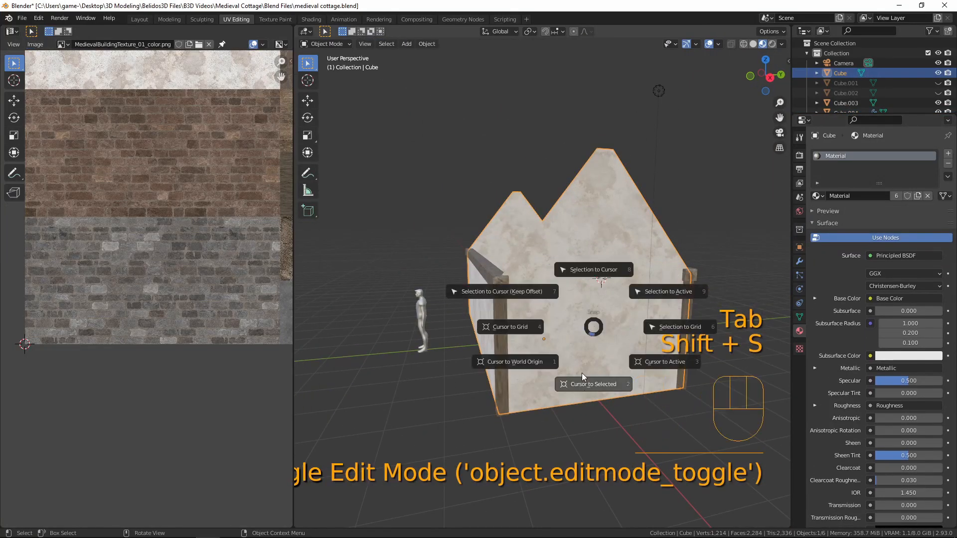
key(Escape)
Step: Add a cube at the 3D cursor and scale its mesh down in Edit Mode
key(shift+a)
mouse_move(595, 329)
click(665, 127)
middle_drag(713, 320, 632, 331)
key(s)
right_click(631, 334)
key(Tab)
key(s)
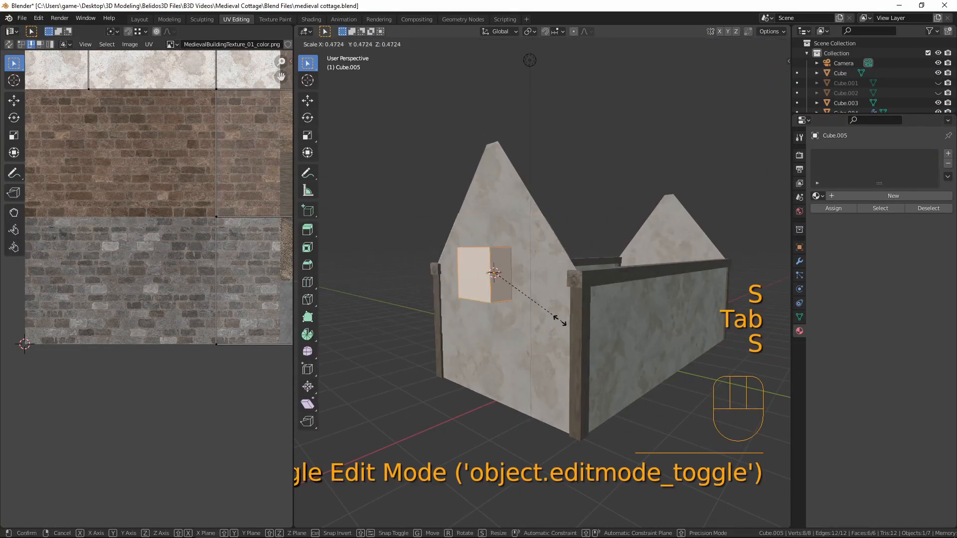
click(516, 290)
Step: Scale the cube along Y to span the gable wall between the corner beams, then position it along Y and X
middle_drag(516, 290, 543, 327)
scroll(544, 327, up, 1)
key(s)
key(y)
click(644, 425)
key(g)
key(y)
middle_drag(598, 309, 432, 285)
click(508, 361)
key(g)
key(x)
click(531, 345)
key(s)
key(z)
key(z)
key(z)
click(642, 275)
key(ctrl+z)
Step: Scale the gable beam along Z to a slim height and adjust its inner long face with a move
key(s)
key(z)
click(506, 337)
key(3)
click(409, 264)
key(g)
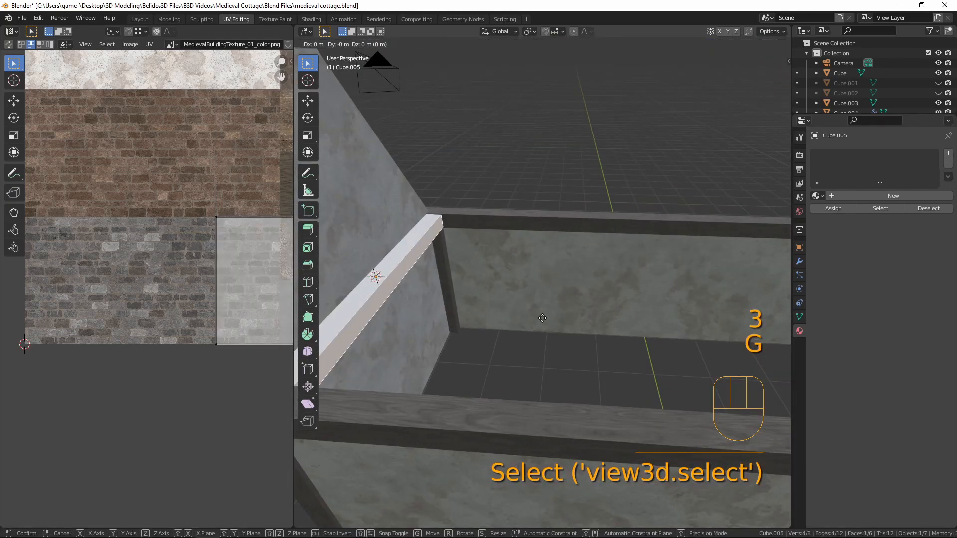
click(542, 318)
scroll(558, 284, down, 4)
middle_drag(543, 318, 639, 270)
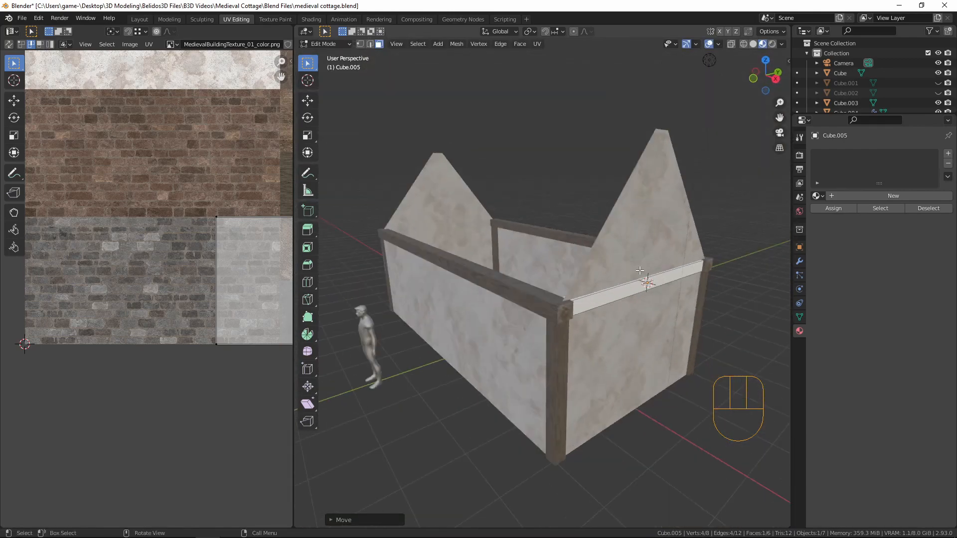
Step: Add a Mirror modifier to the gable beam on the X axis, with Cube as the mirror object
key(Tab)
click(800, 260)
click(880, 154)
click(748, 259)
click(935, 223)
click(616, 364)
middle_drag(616, 364, 620, 396)
Step: Delete the gable beam's long face on the inside of the cottage
key(Tab)
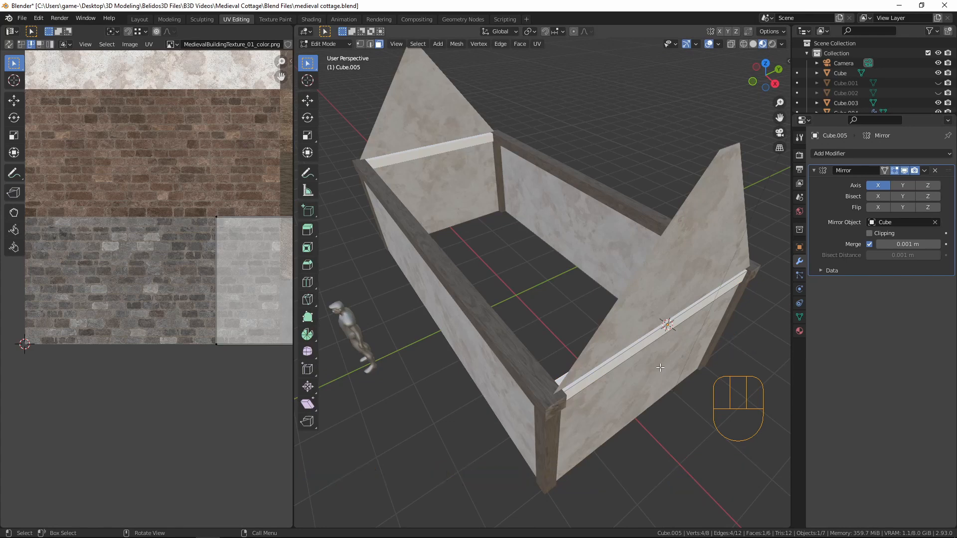
middle_drag(602, 329, 709, 294)
shift+middle_drag(709, 294, 635, 328)
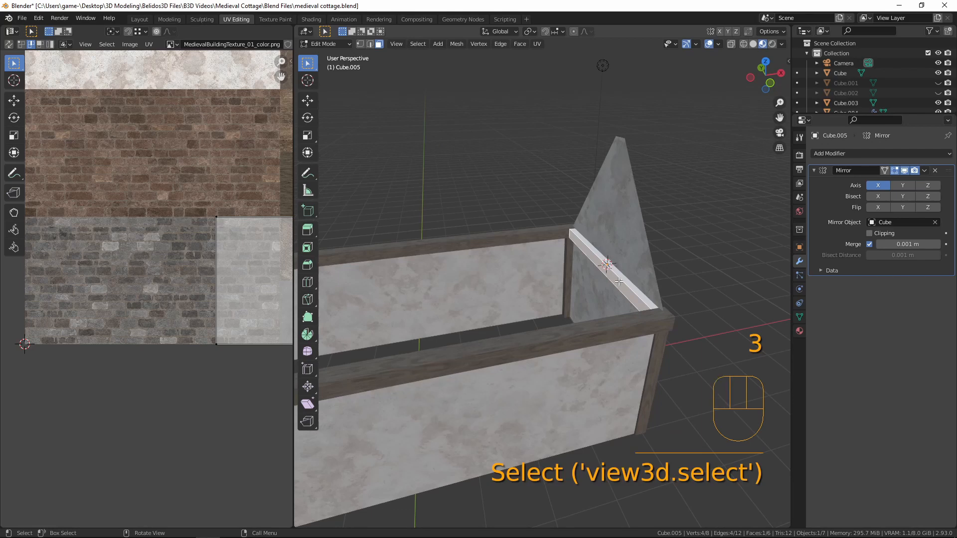
key(x)
click(626, 300)
middle_drag(532, 274, 556, 265)
scroll(556, 265, up, 3)
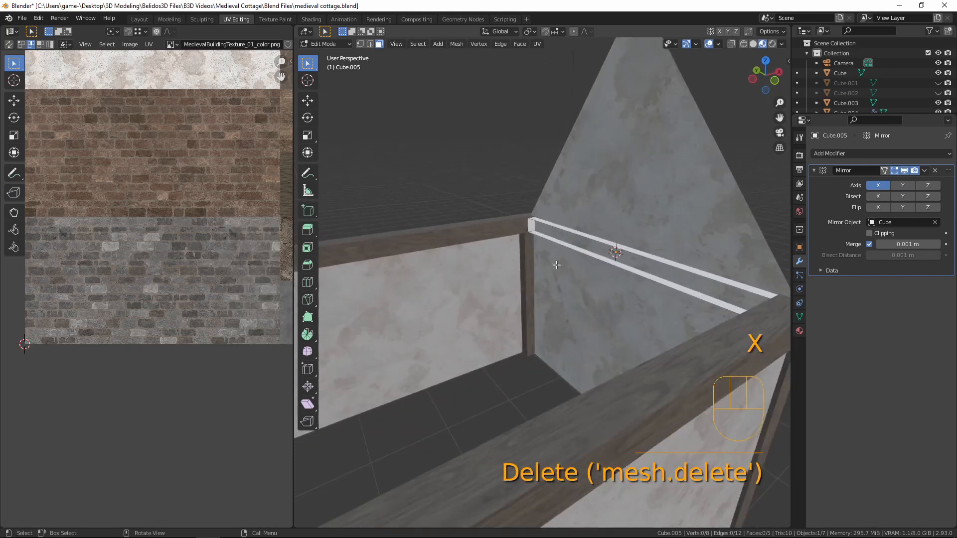
Step: Delete the gable beam's two small end faces, where it meets the corner beams
click(535, 227)
middle_drag(535, 227, 789, 314)
shift+click(484, 257)
key(x)
click(484, 258)
scroll(497, 253, down, 2)
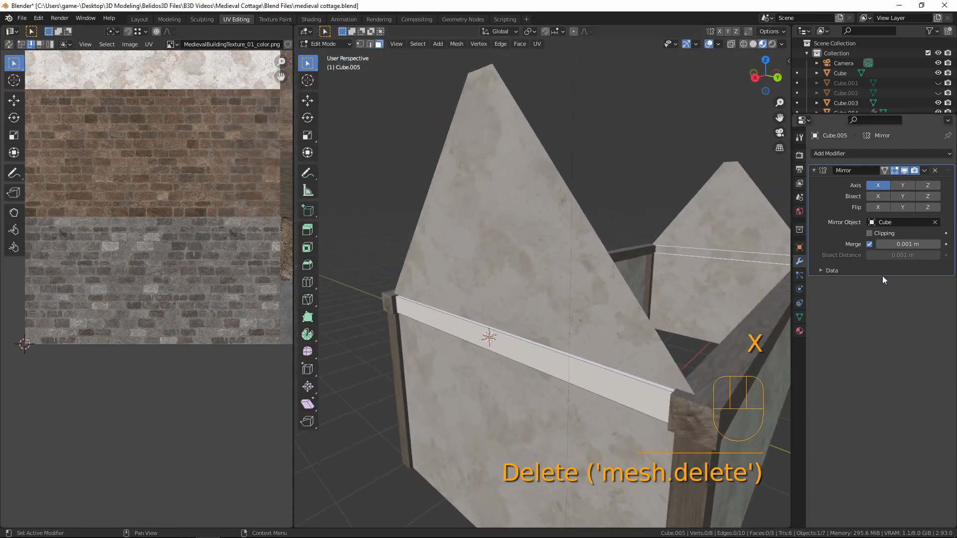
Step: Add a material slot to the gable beam and assign the existing atlas material to it
click(799, 330)
click(948, 154)
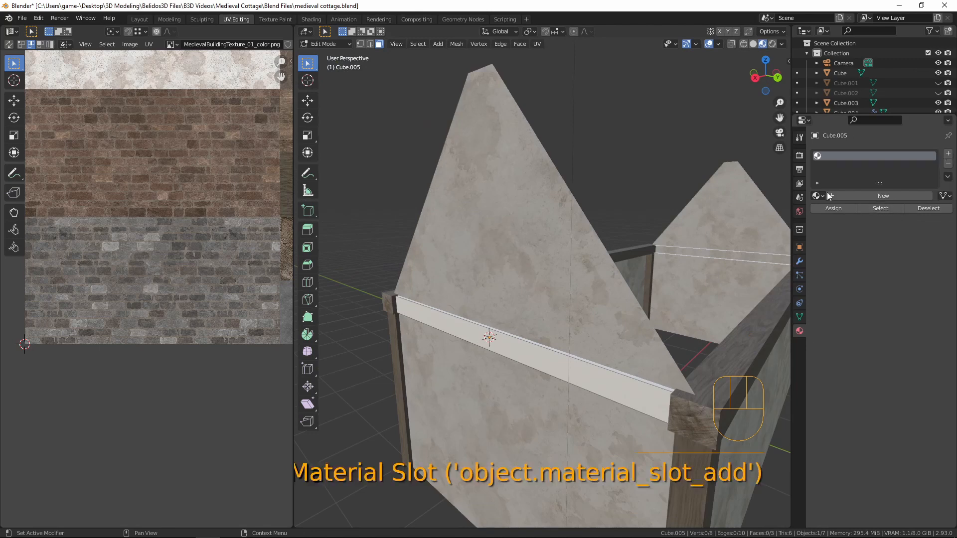
click(819, 195)
click(838, 222)
Step: Unwrap the whole gable beam, then move and scale its UVs to fit within the atlas's wood strip
middle_drag(548, 336, 519, 346)
key(a)
key(u)
click(520, 345)
scroll(154, 250, down, 6)
key(a)
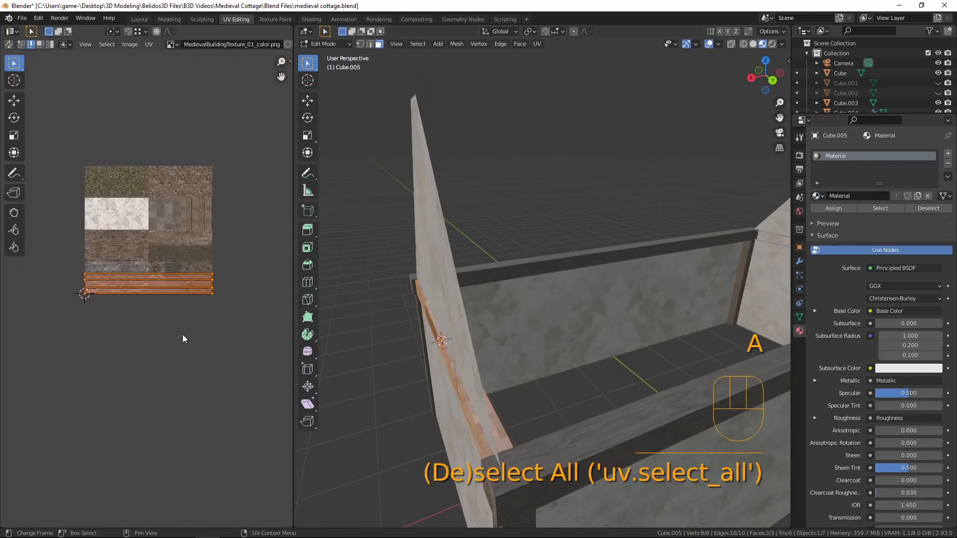
key(g)
click(256, 334)
key(s)
click(218, 294)
key(g)
click(224, 293)
key(Tab)
middle_drag(380, 290, 544, 319)
middle_drag(668, 370, 631, 372)
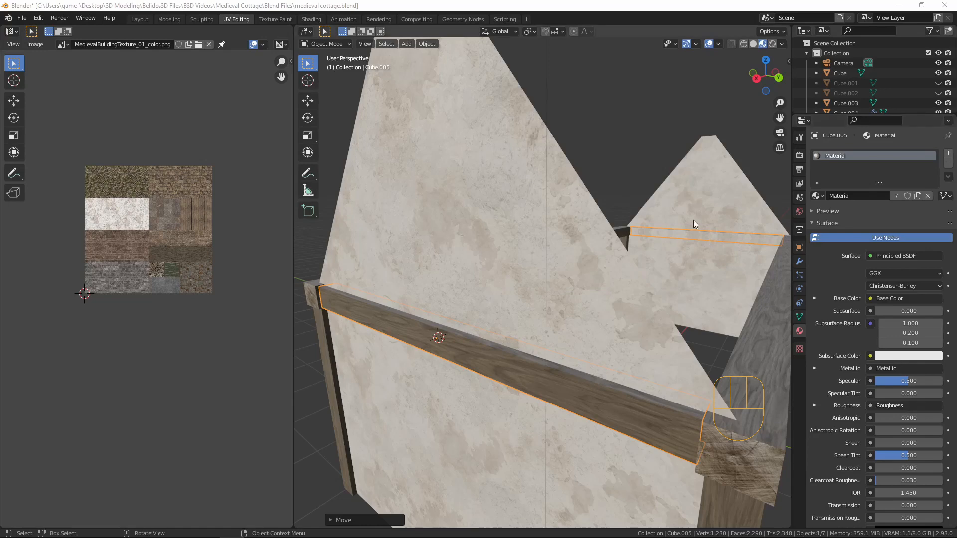
Step: Scale the ridge strip (Cube.002) along X so both ends slightly overhang the gable walls
scroll(694, 220, down, 8)
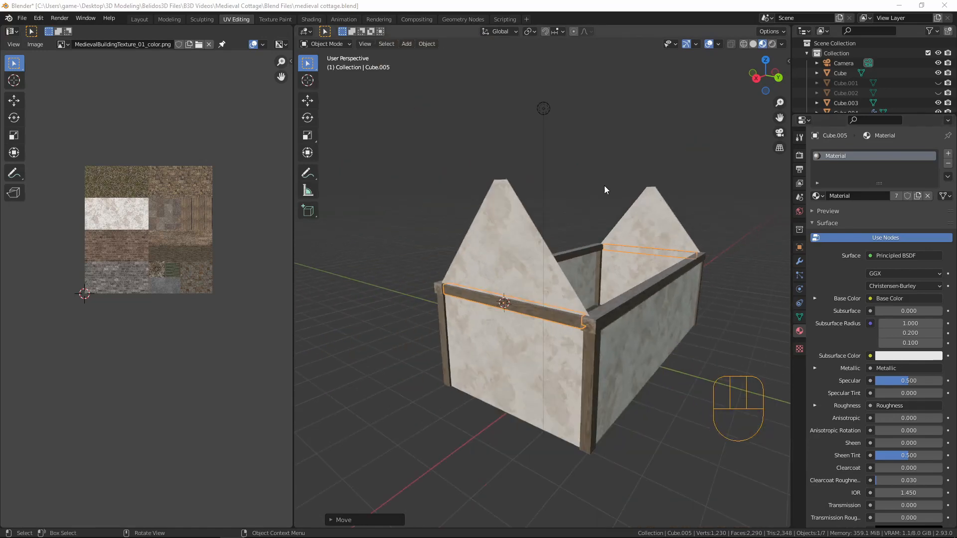
middle_drag(604, 185, 382, 219)
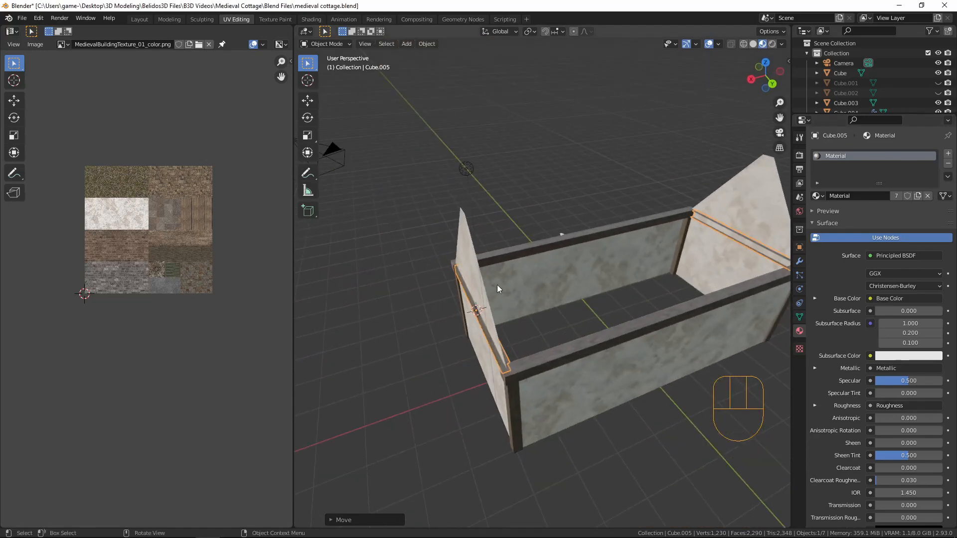
middle_drag(498, 285, 554, 269)
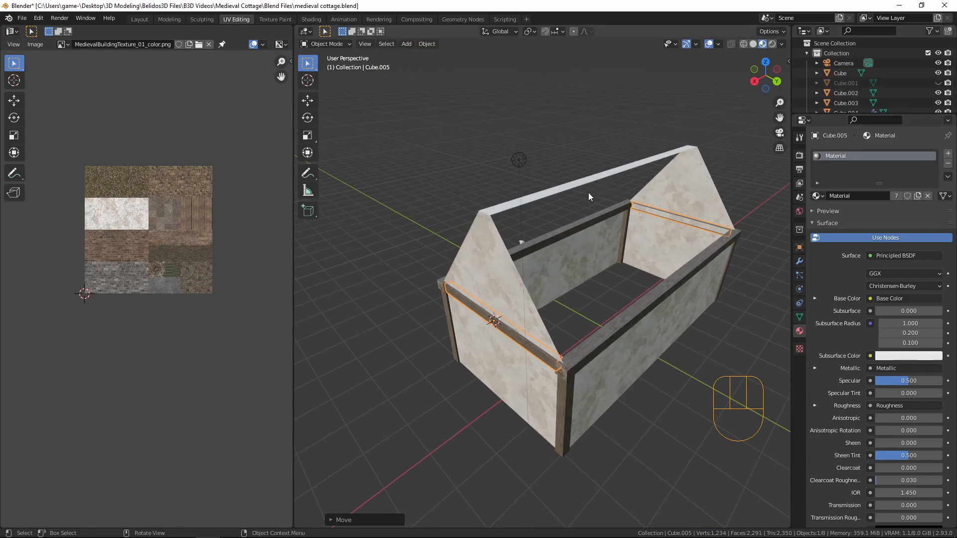
shift+middle_drag(588, 192, 561, 220)
click(509, 207)
key(Tab)
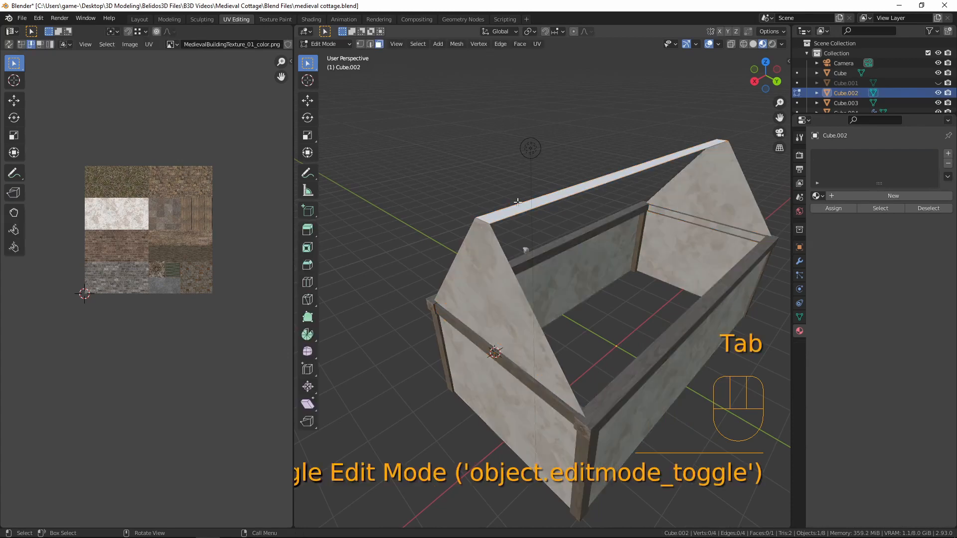
middle_drag(575, 257, 573, 284)
key(a)
key(s)
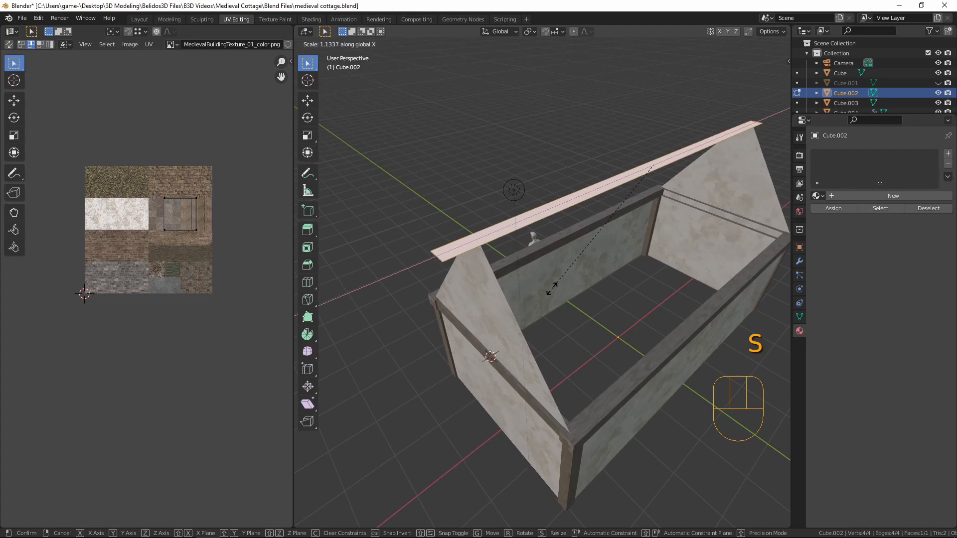
click(552, 288)
middle_drag(552, 288, 522, 255)
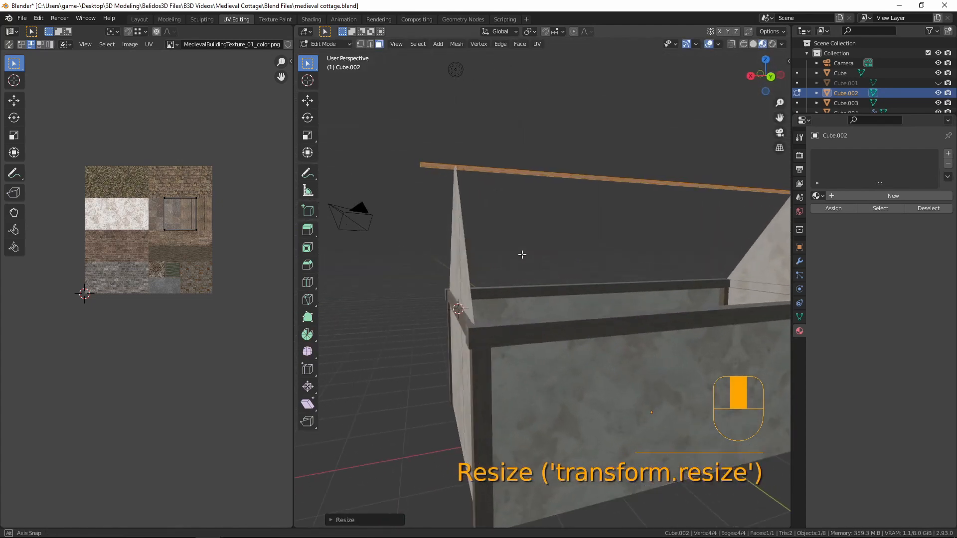
key(s)
key(x)
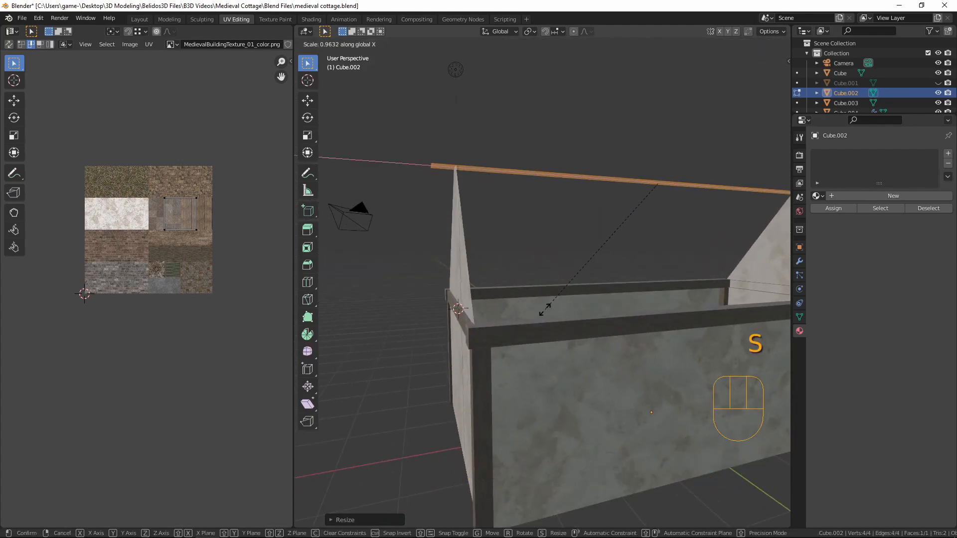
click(546, 309)
Step: Extrude the ridge strip upward by about 0.27 m to form a solid ridge beam
middle_drag(546, 309, 675, 334)
key(e)
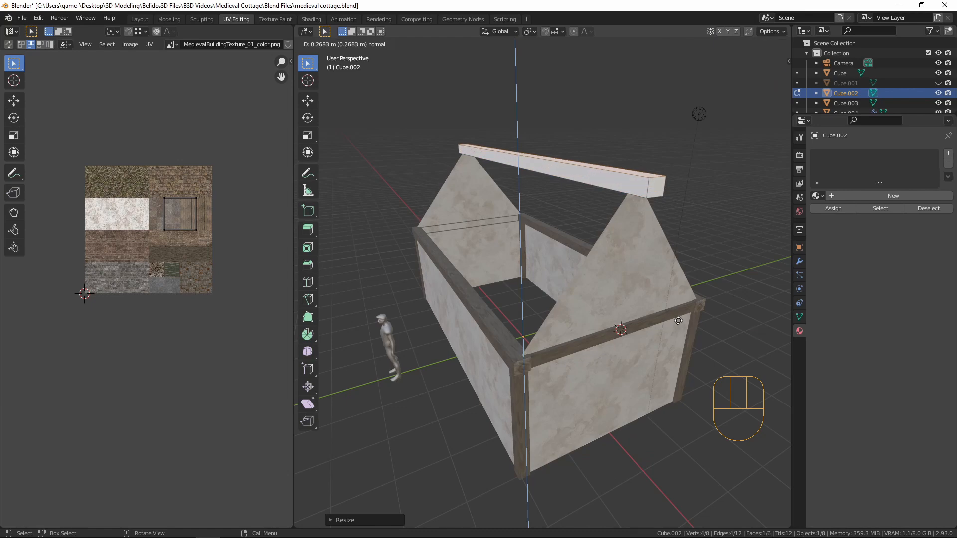
click(678, 321)
Step: Mark seams around both end faces of the ridge beam
middle_drag(678, 321, 635, 136)
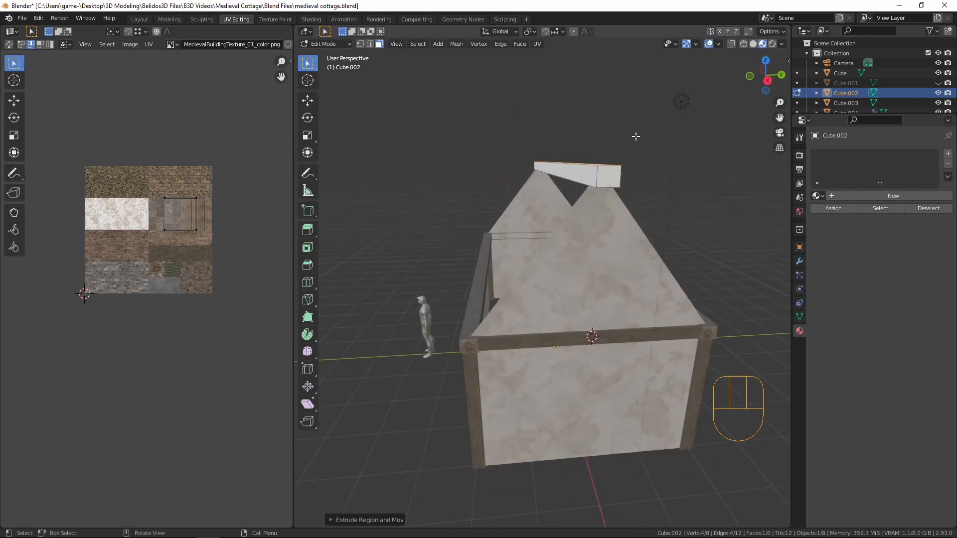
click(606, 173)
middle_drag(606, 173, 558, 264)
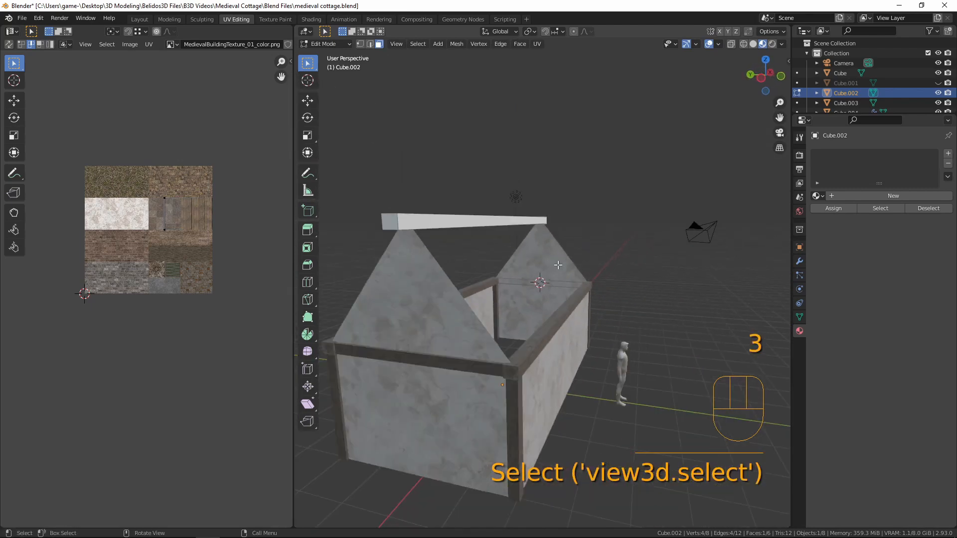
key(ctrl+e)
click(395, 234)
middle_drag(396, 234, 640, 243)
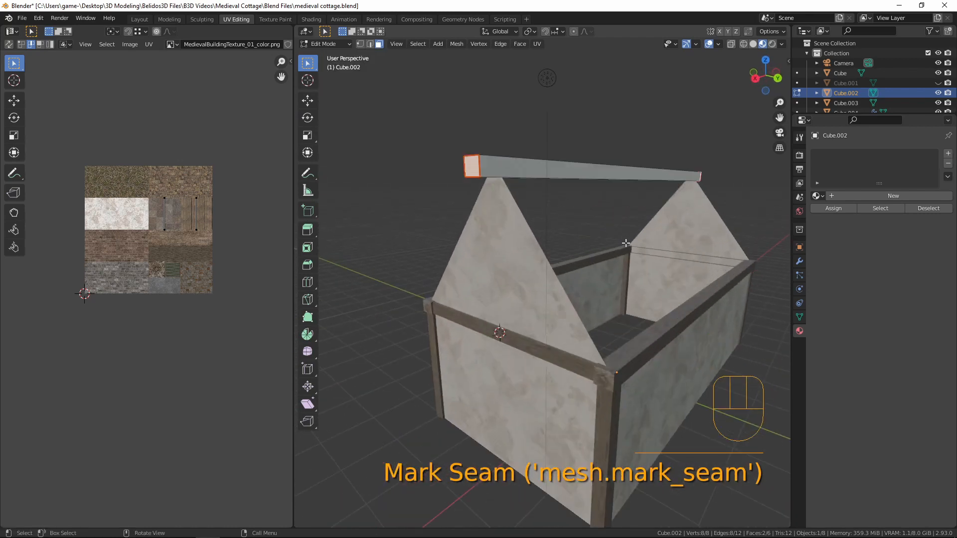
Step: Mark a seam along one lower long edge of the ridge beam
key(2)
click(590, 174)
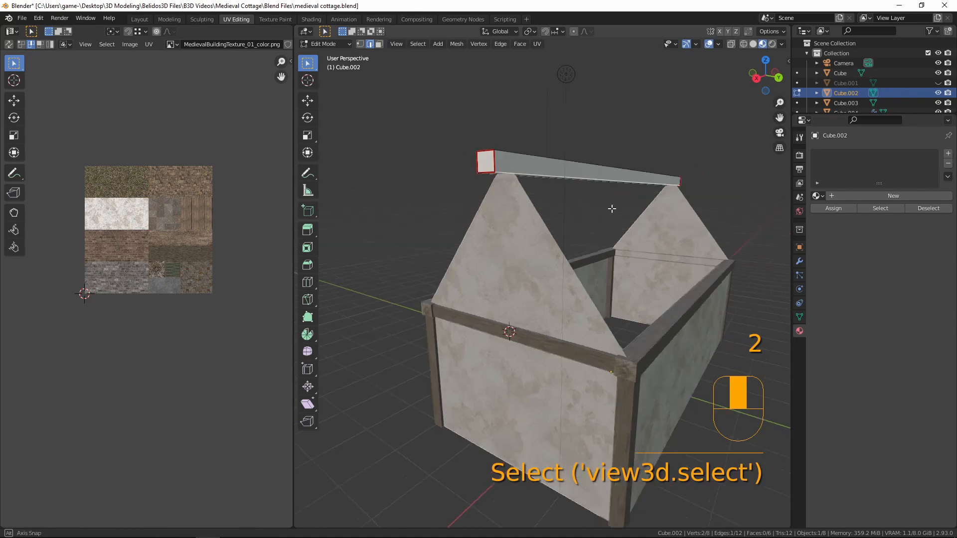
middle_drag(614, 208, 631, 198)
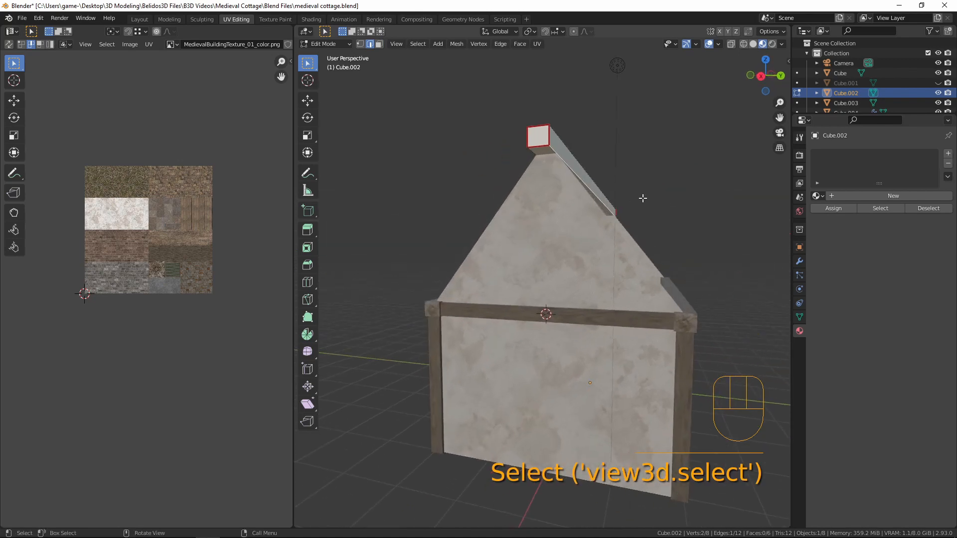
key(ctrl+e)
click(642, 197)
middle_drag(642, 197, 651, 173)
Step: Add two evenly spaced loop cuts across the ridge beam's length and unwrap the whole beam
key(ctrl+r)
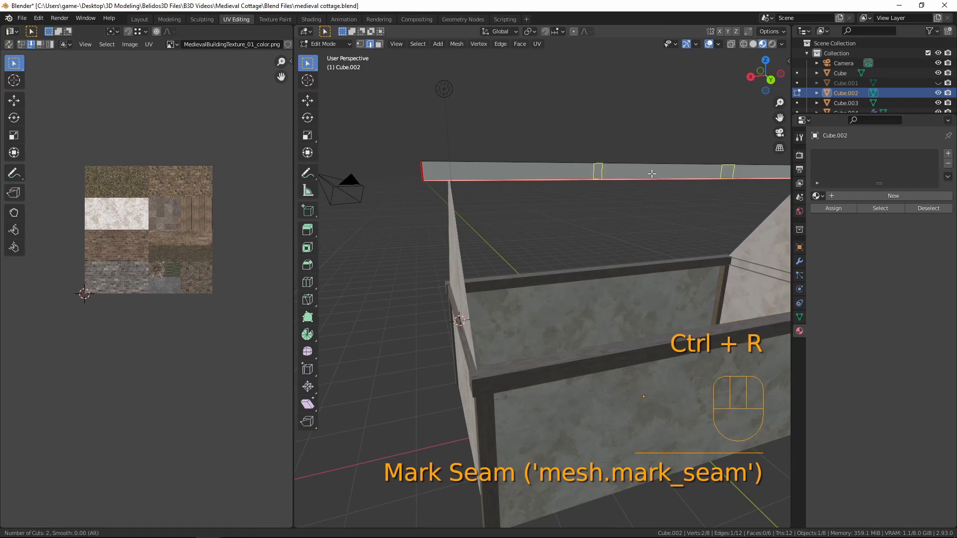
click(652, 173)
scroll(632, 169, down, 3)
middle_drag(632, 169, 655, 179)
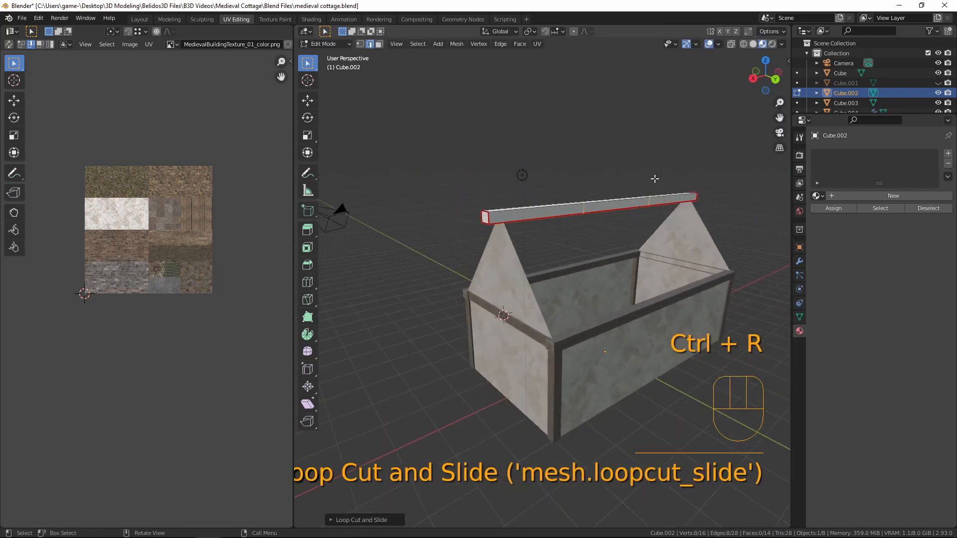
key(a)
key(8)
key(u)
click(656, 181)
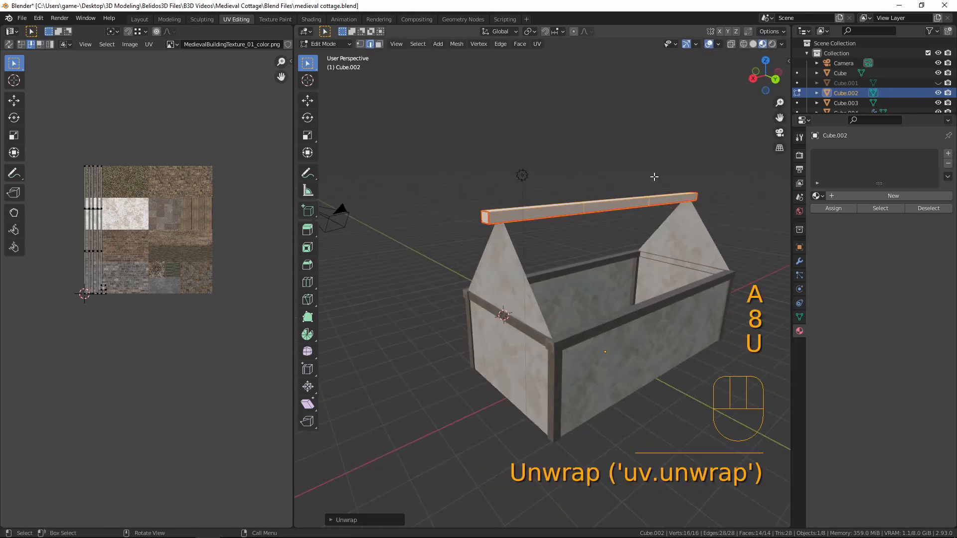
Step: Fold the ridge beam's long UV strips along Y by snapping their edge rows, stacking the three segments into one segment's length
key(ctrl+space)
scroll(519, 199, up, 2)
middle_drag(519, 199, 476, 294)
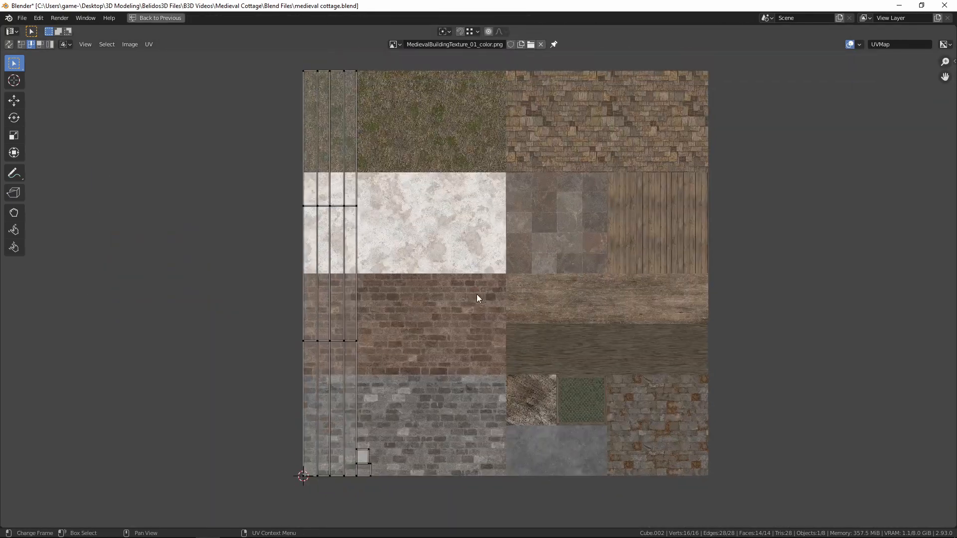
scroll(477, 292, down, 2)
alt+click(396, 237)
key(g)
key(y)
ctrl+click(403, 406)
alt+click(396, 152)
key(g)
key(y)
ctrl+click(371, 406)
scroll(371, 407, up, 6)
middle_drag(371, 407, 398, 235)
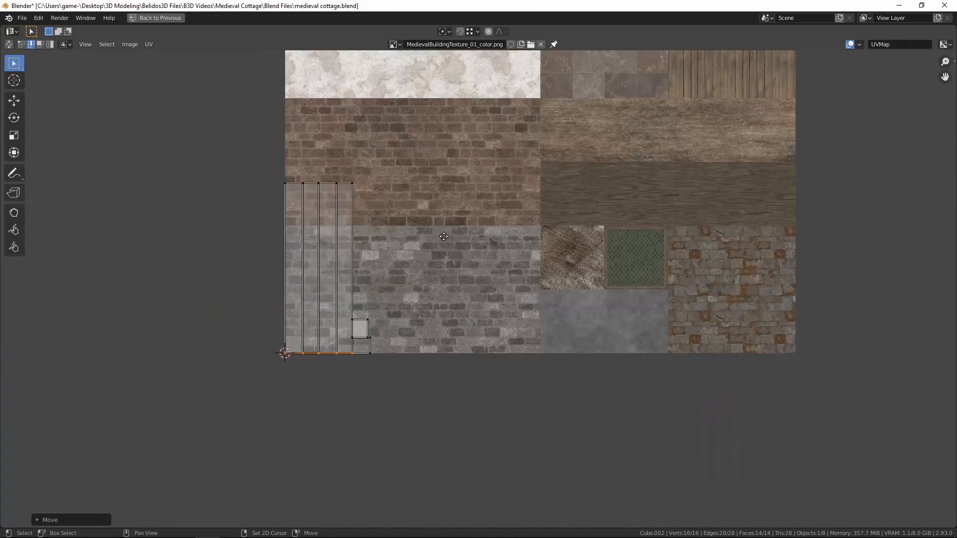
Step: Rotate one of the ridge beam's end-face UV islands by 90 degrees and snap it onto the other end-face island
middle_drag(276, 356, 353, 256)
key(alt+a)
key(l)
key(r)
key(9)
key(0)
key(Return)
key(g)
ctrl+click(337, 300)
Step: Move the stacked end-face UV islands onto the atlas's end-grain wood tile and scale them to fit it
key(l)
key(g)
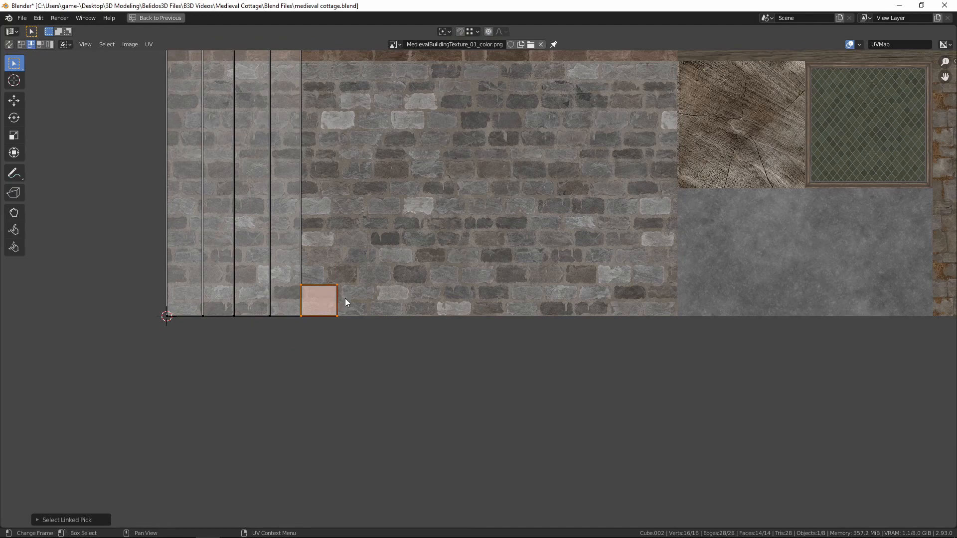
click(766, 125)
scroll(758, 145, down, 2)
middle_drag(738, 154, 598, 178)
key(s)
click(645, 387)
Step: Rotate the ridge beam's long UV strips 90 degrees, then move and scale them onto the dark wood strip
scroll(379, 304, down, 3)
key(ctrl+i)
key(r)
key(9)
key(0)
key(Return)
key(g)
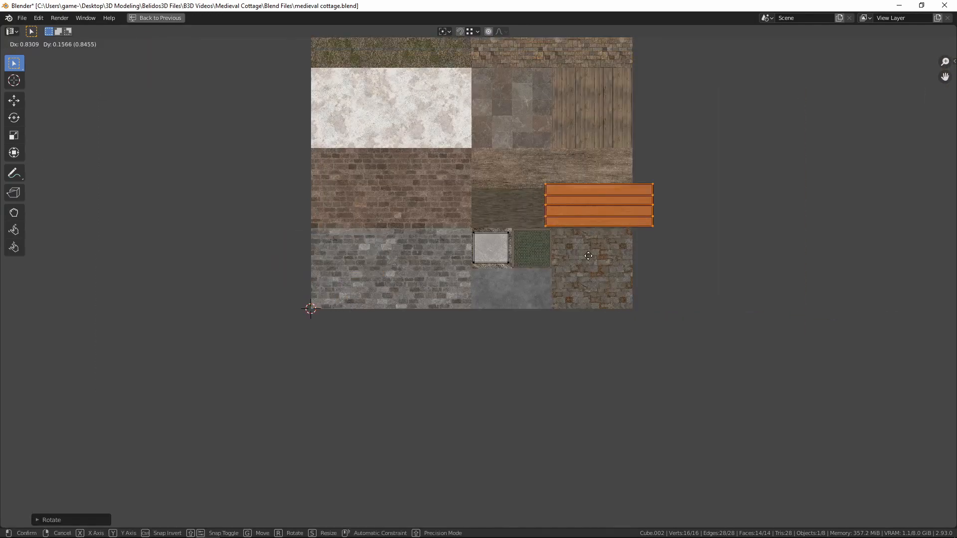
click(588, 256)
key(s)
click(708, 284)
key(ctrl+space)
key(Tab)
Step: Snap the 3D cursor to the middle of the front gable wall's sloped edge
middle_drag(489, 266, 572, 250)
scroll(620, 268, up, 3)
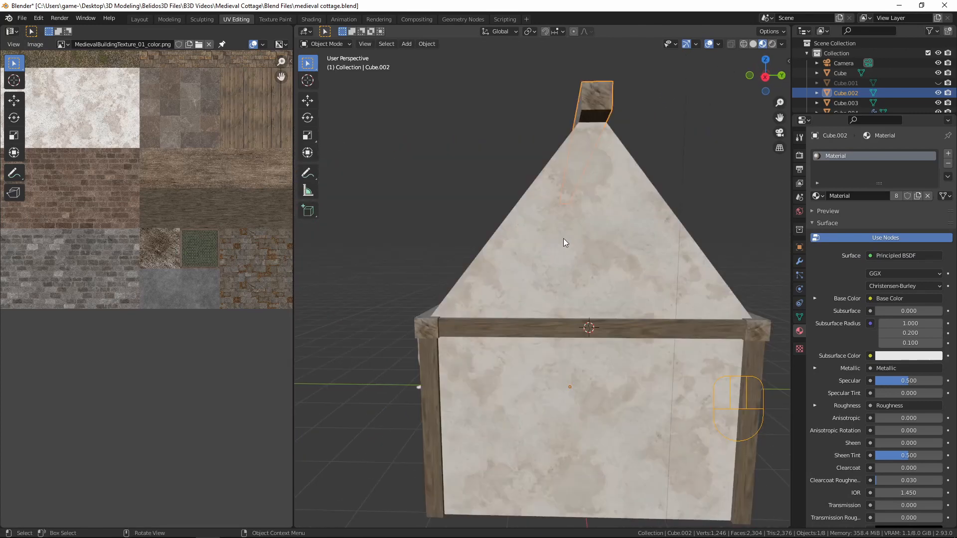
scroll(483, 311, down, 3)
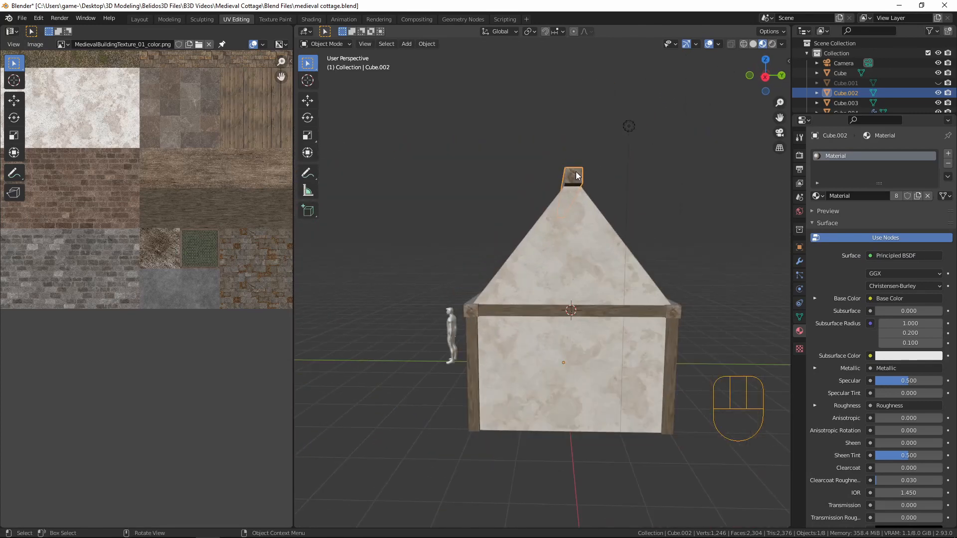
middle_drag(466, 309, 539, 256)
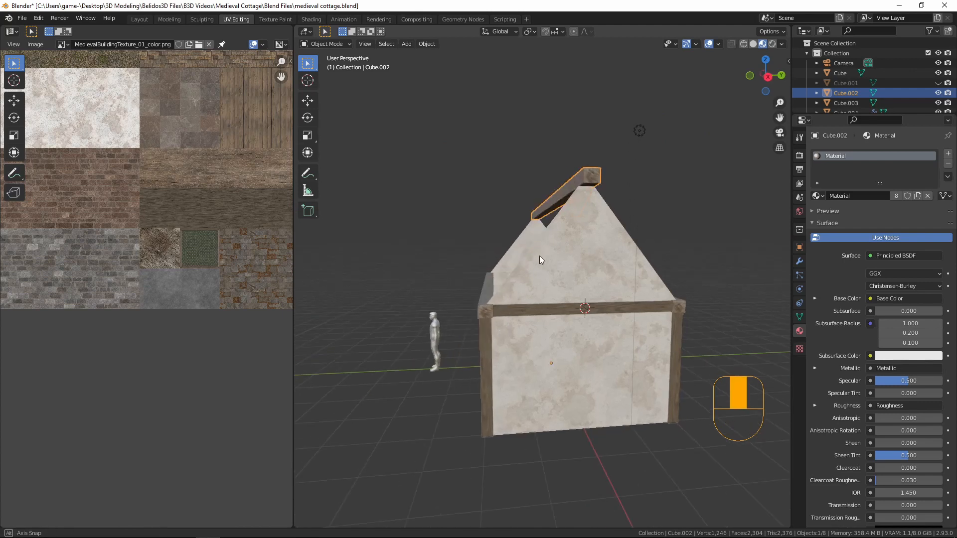
click(555, 264)
key(Tab)
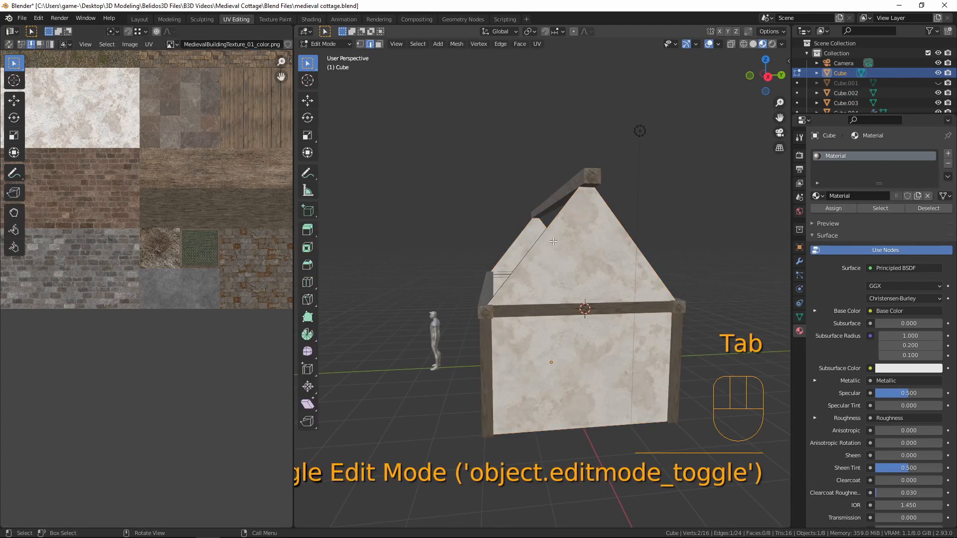
click(530, 254)
middle_drag(562, 259, 570, 264)
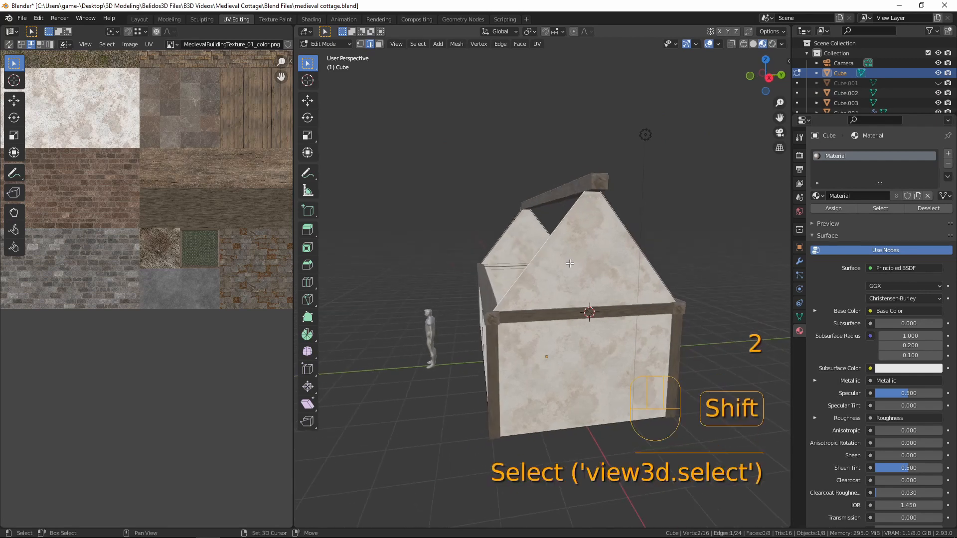
key(shift+s)
click(569, 324)
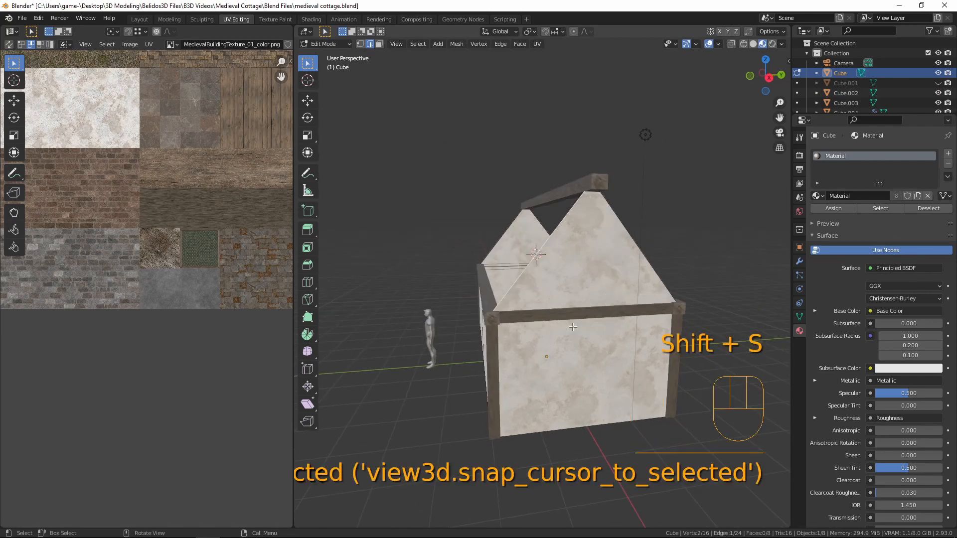
middle_drag(573, 323, 576, 293)
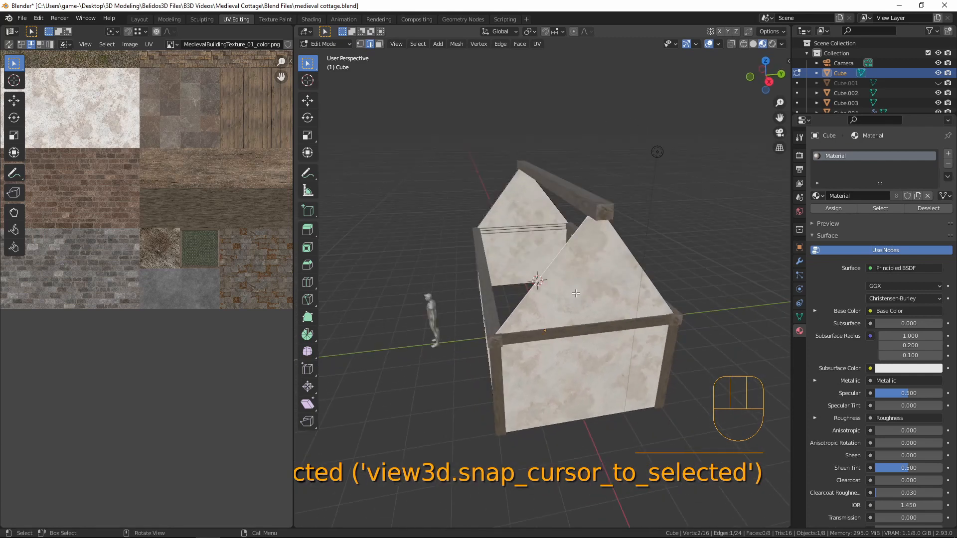
key(shift+a)
click(561, 303)
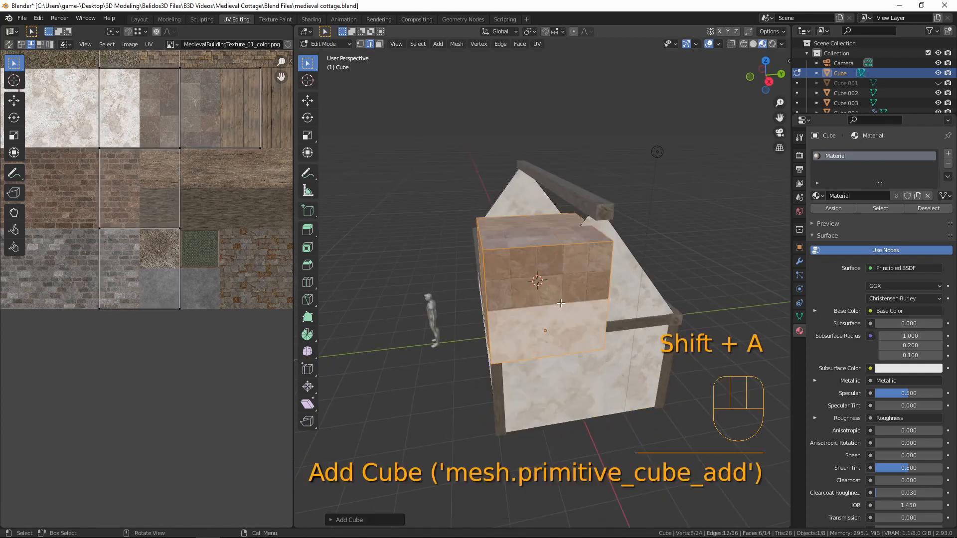
middle_drag(569, 274, 591, 295)
key(x)
click(591, 295)
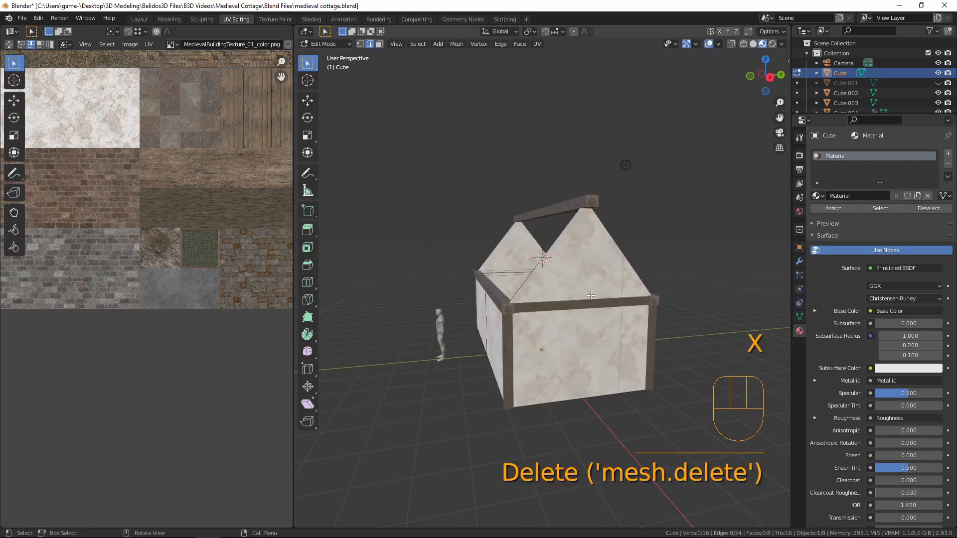
Step: Add a cube at the 3D cursor on the gable's sloped edge and scale it down to beam thickness
key(Tab)
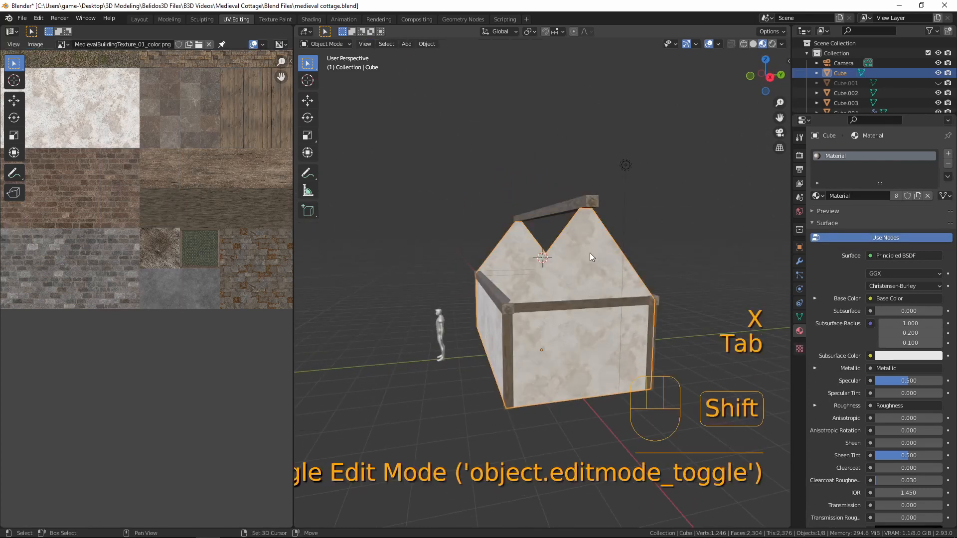
key(shift+a)
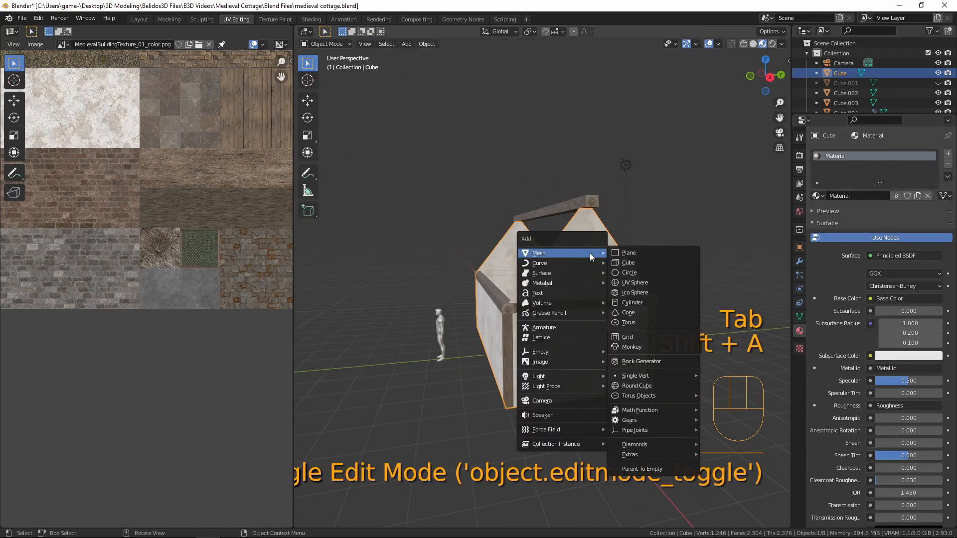
click(654, 261)
middle_drag(644, 260, 557, 282)
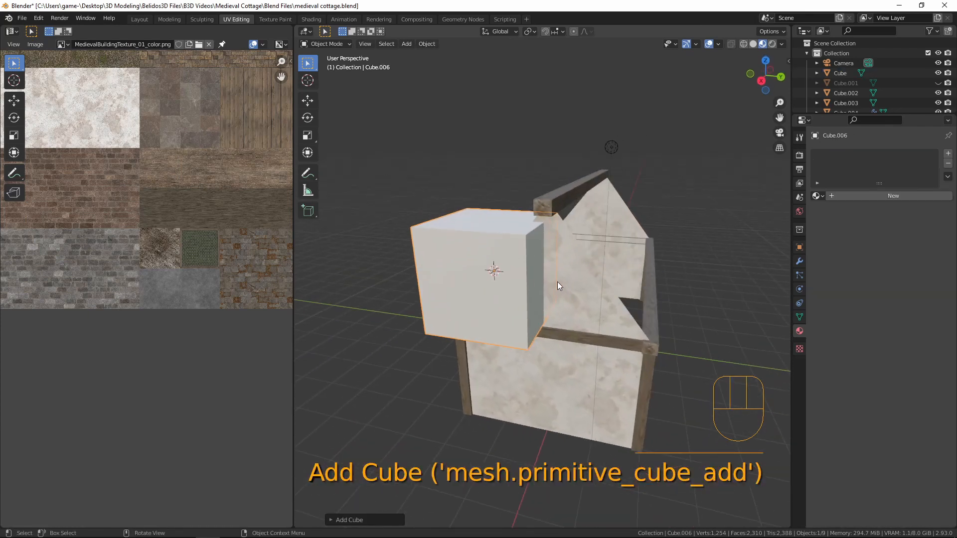
key(Tab)
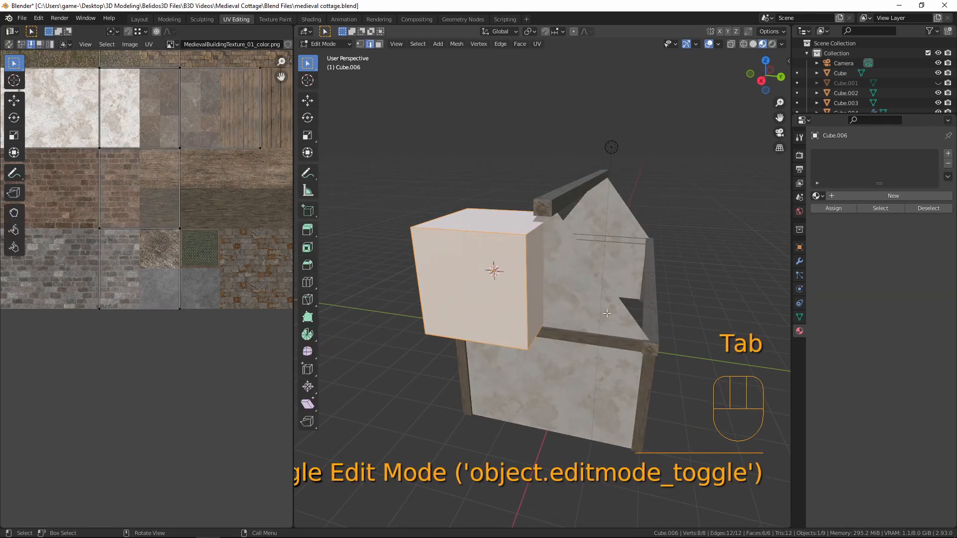
key(KP_3)
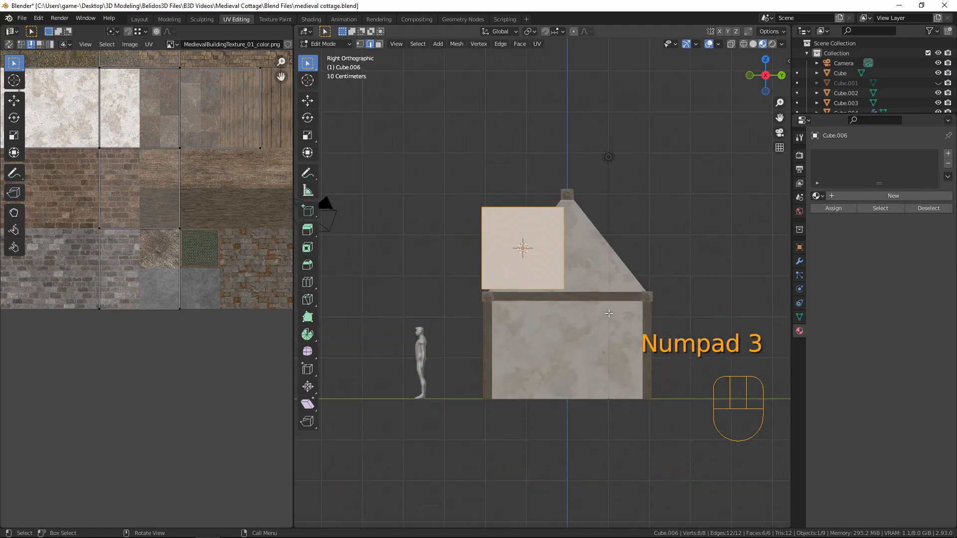
key(s)
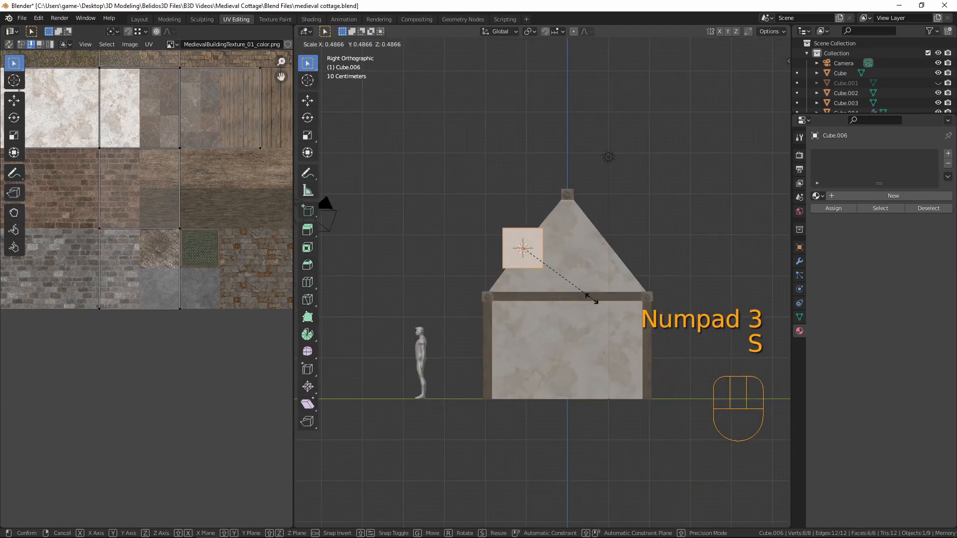
click(532, 272)
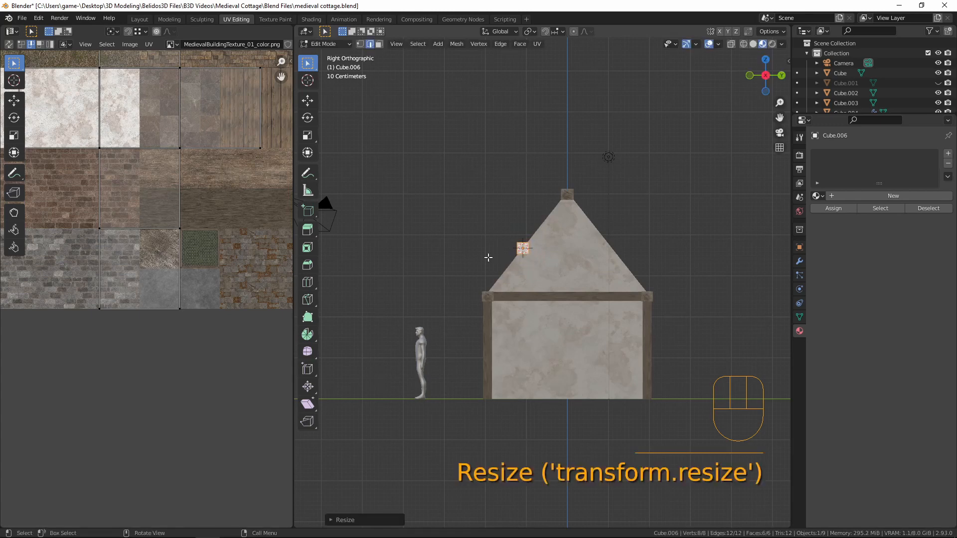
Step: Scale the small cube along the global X axis to adjust its depth against the gable wall
middle_drag(489, 256, 610, 344)
scroll(683, 344, up, 3)
key(s)
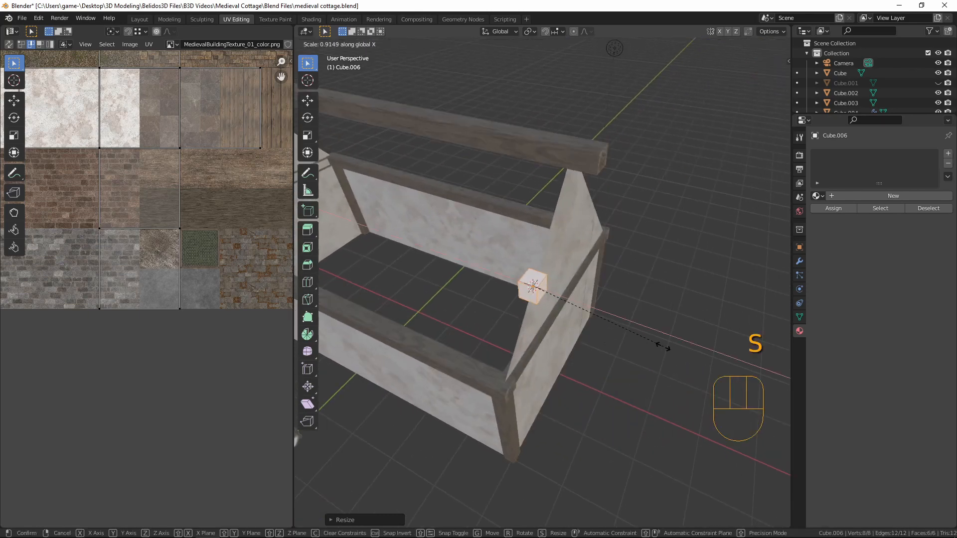
click(595, 300)
Step: Rotate the small cube about 38.8 degrees in the right side view to align it with the gable slope
middle_drag(635, 420, 561, 339)
key(KP_3)
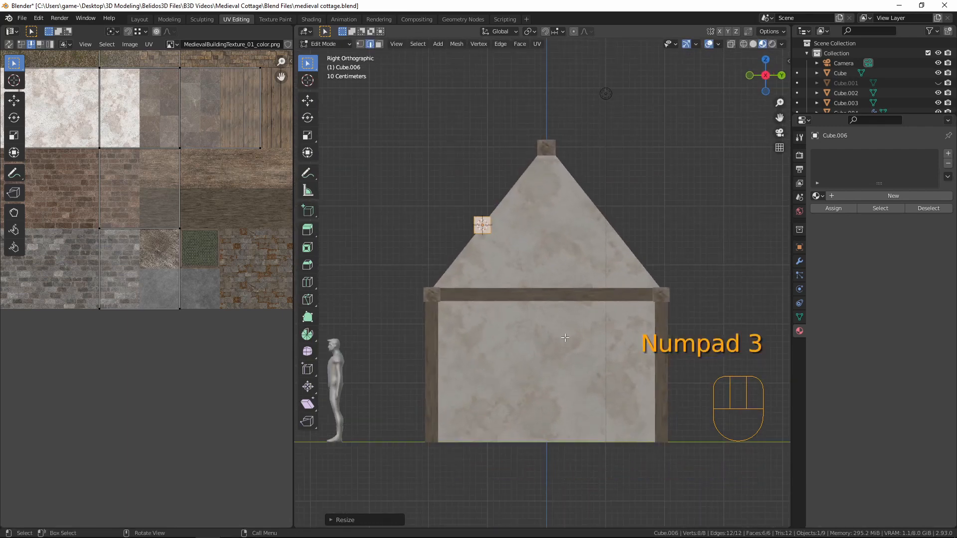
scroll(559, 250, up, 4)
shift+middle_drag(559, 250, 614, 270)
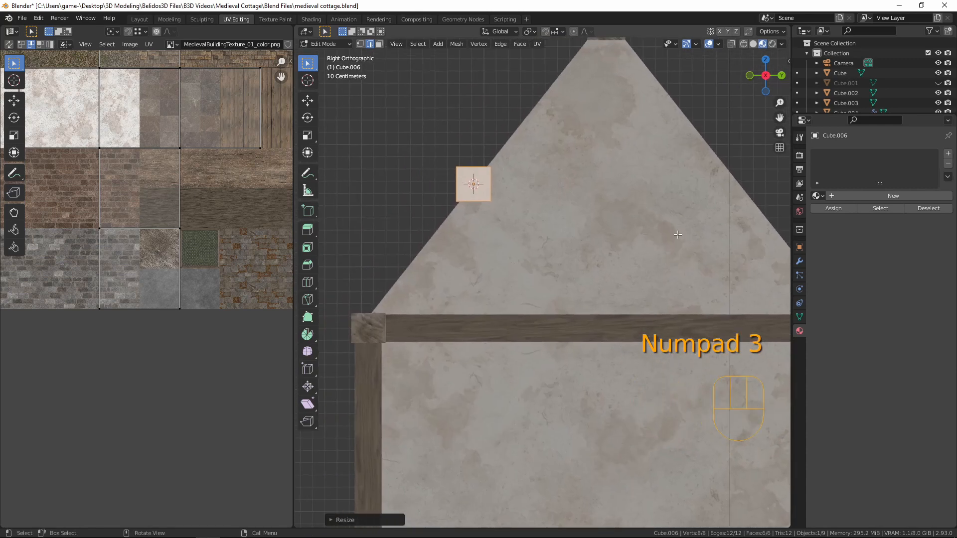
key(r)
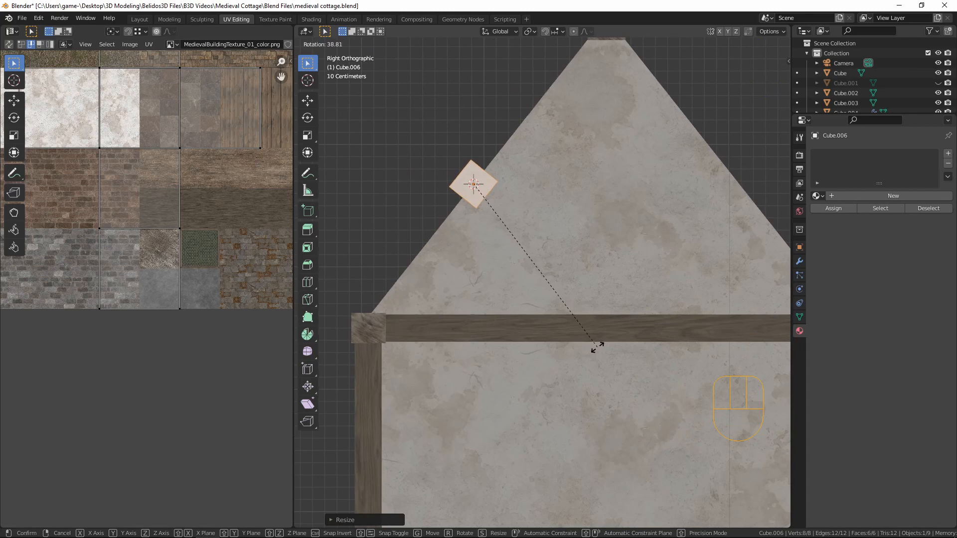
click(597, 347)
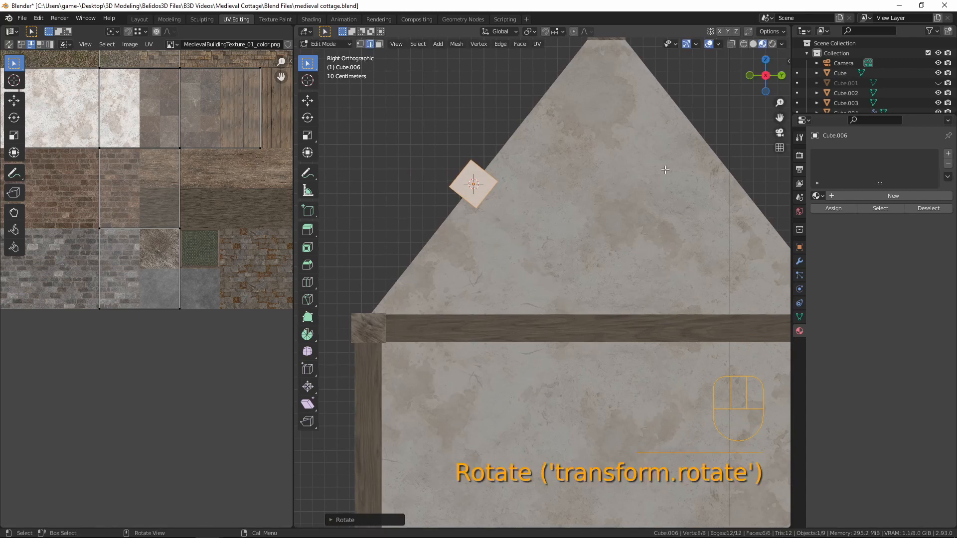
Step: Set the transform orientation to Normal, switch to face selection and activate the Move tool
scroll(665, 170, down, 1)
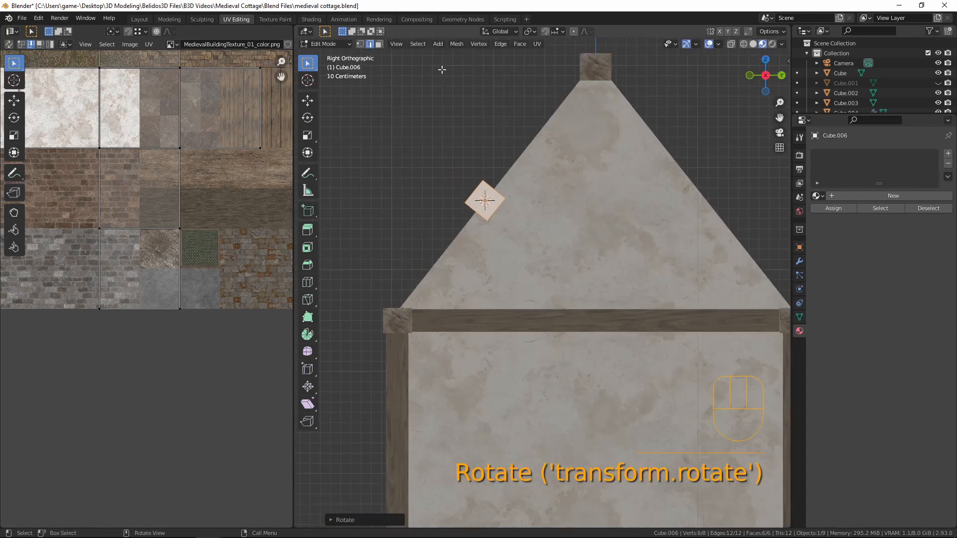
click(498, 31)
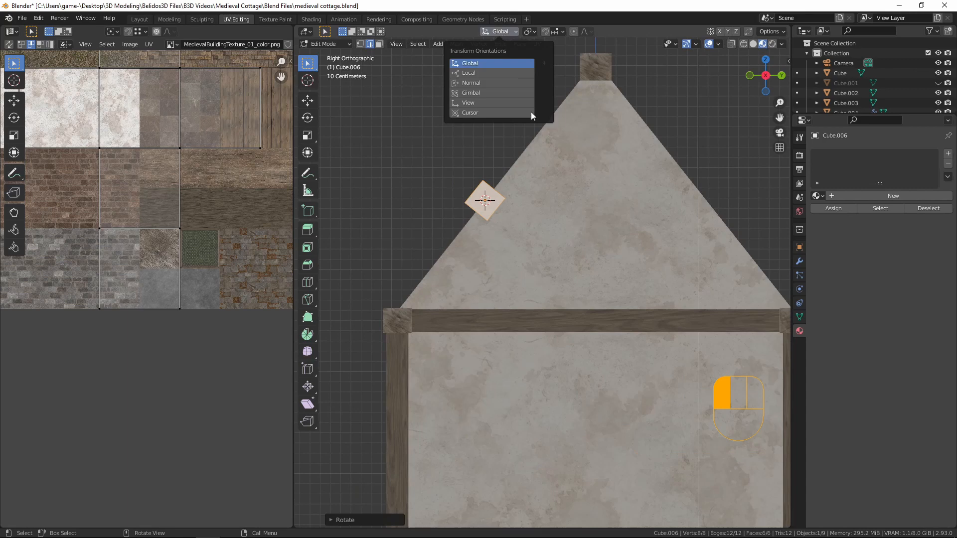
click(486, 84)
key(3)
key(a)
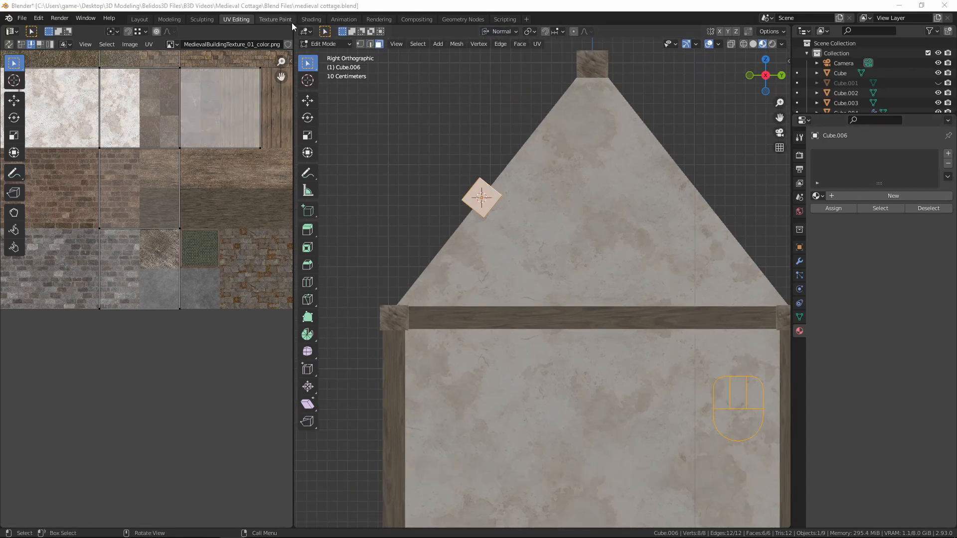
click(308, 101)
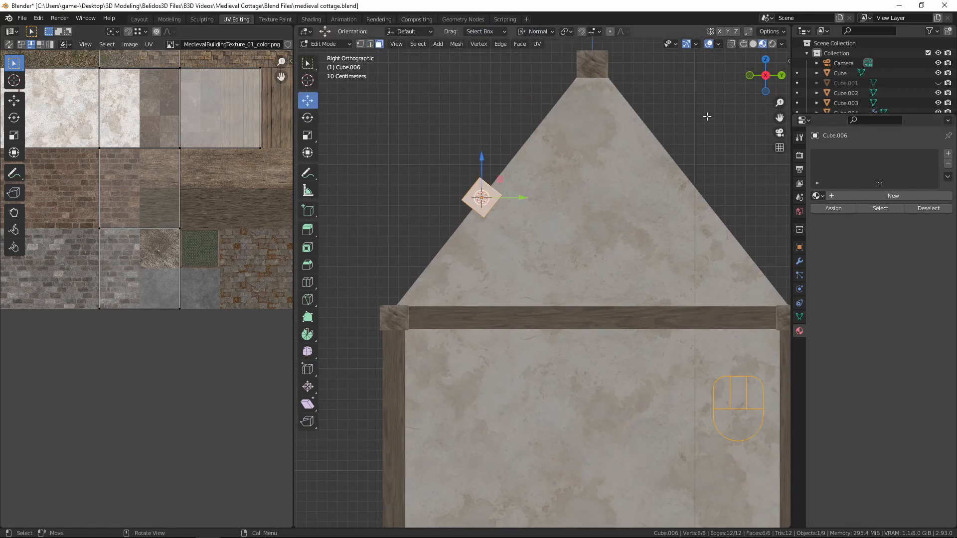
Step: Move the cube's upper end face about 1.5 m along its normal up to the ridge beam
middle_drag(499, 149, 472, 203)
click(457, 191)
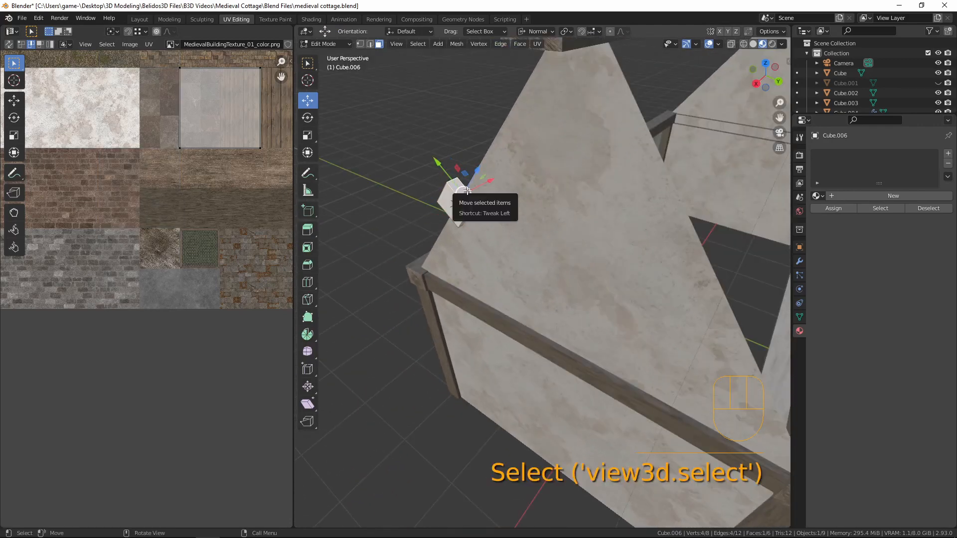
key(KP_3)
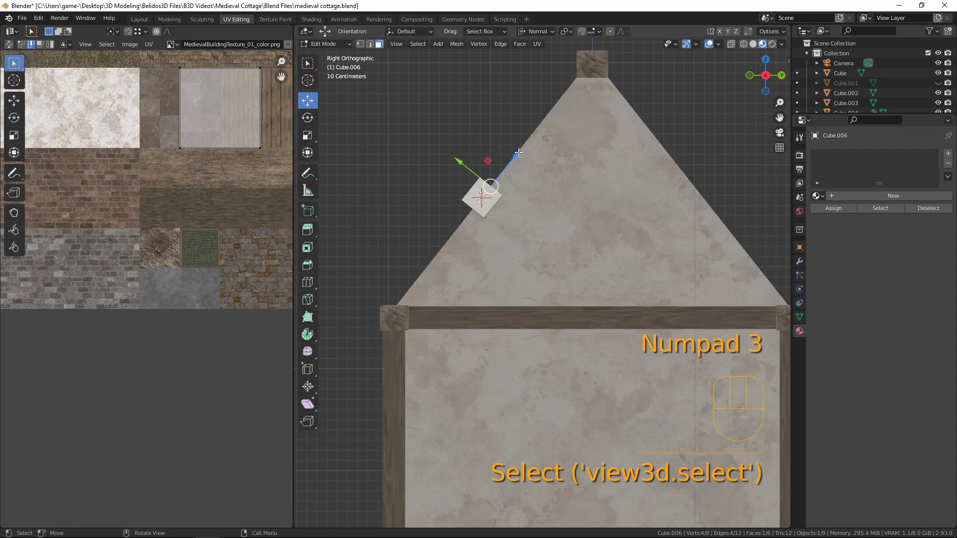
drag(519, 153, 524, 143)
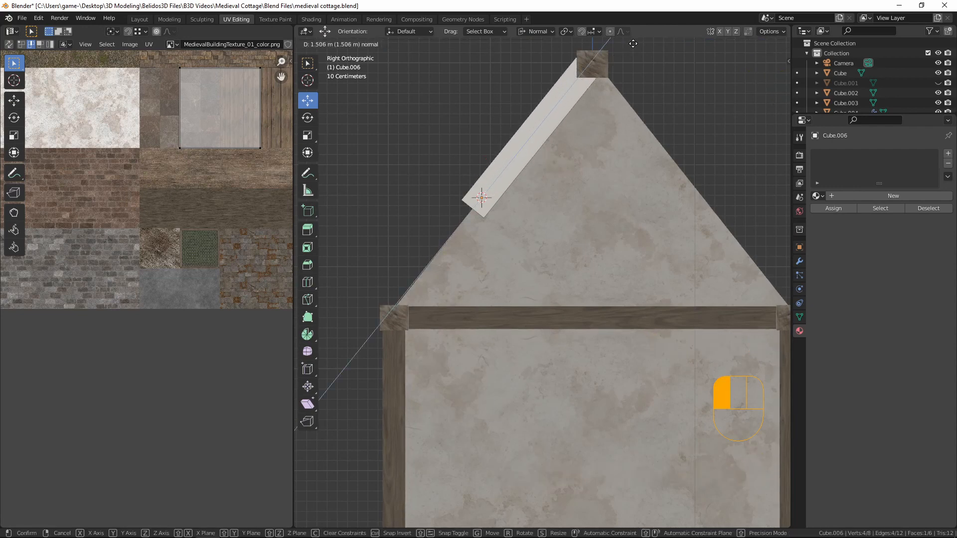
drag(635, 42, 634, 42)
Step: Slim the sloped beam by moving its upper long face and a side face slightly inward
middle_drag(573, 125, 531, 164)
click(511, 143)
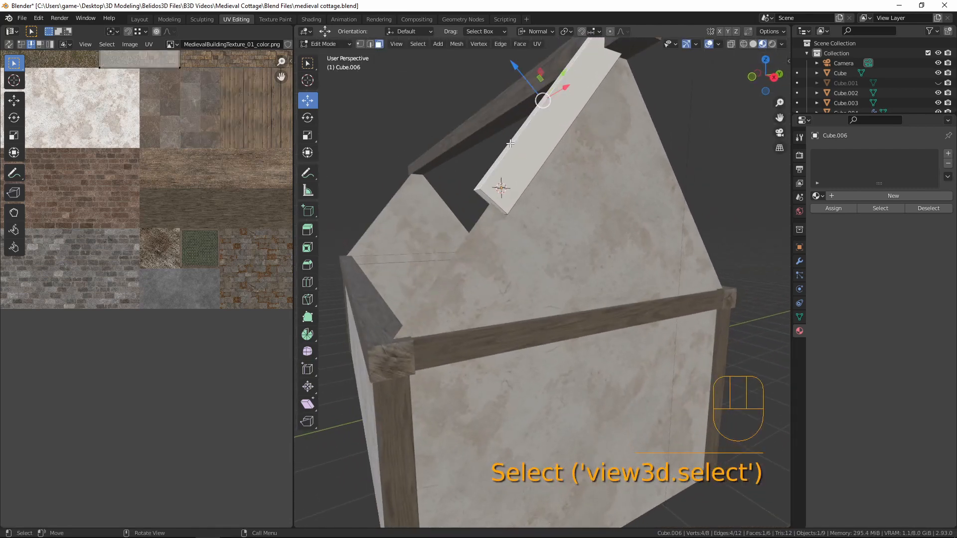
middle_drag(548, 200, 518, 194)
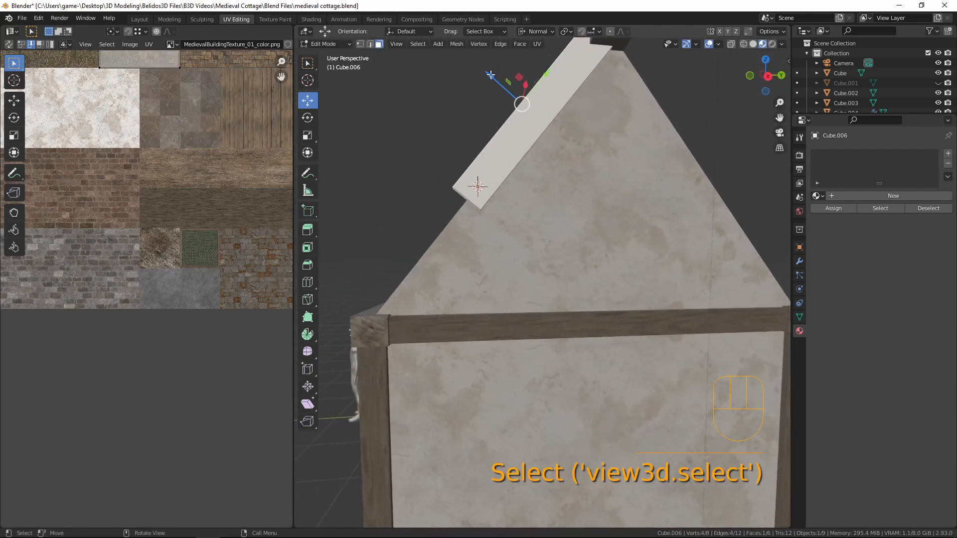
drag(491, 75, 505, 81)
middle_drag(505, 82, 472, 178)
click(490, 185)
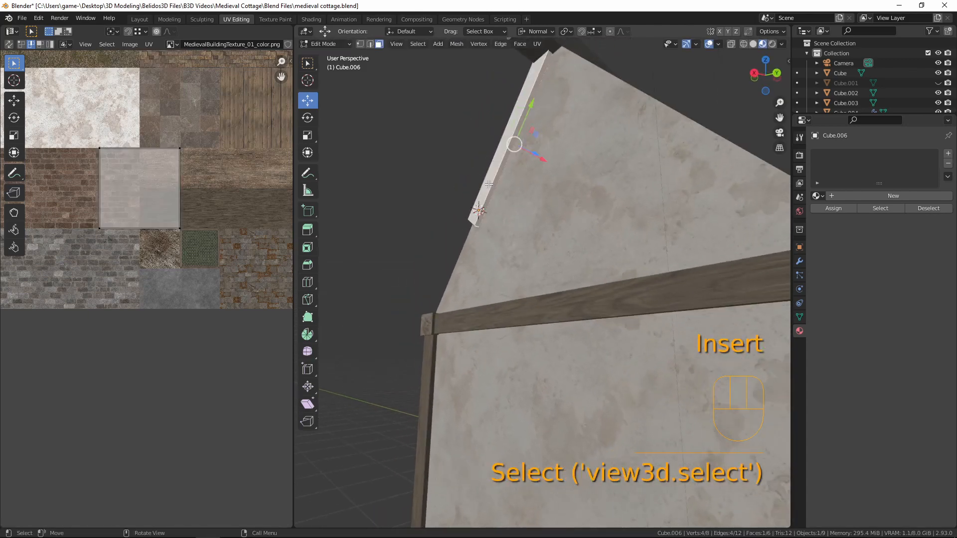
drag(543, 160, 531, 149)
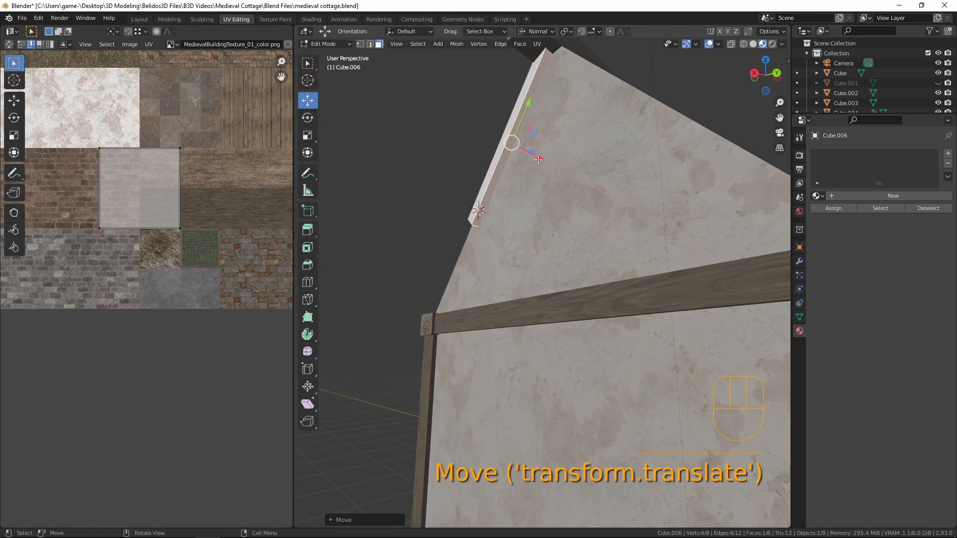
middle_drag(531, 150, 591, 158)
drag(591, 158, 583, 155)
Step: Extend the sloped beam's lower end face down the gable slope to the corner beam and leave Edit Mode
click(491, 193)
middle_drag(490, 195, 469, 214)
key(KP_3)
drag(448, 246, 340, 324)
scroll(451, 202, down, 3)
key(Tab)
Step: Add a Mirror modifier to the sloped beam with Cube as the mirror object and both X and Y axes enabled
middle_drag(451, 217, 503, 234)
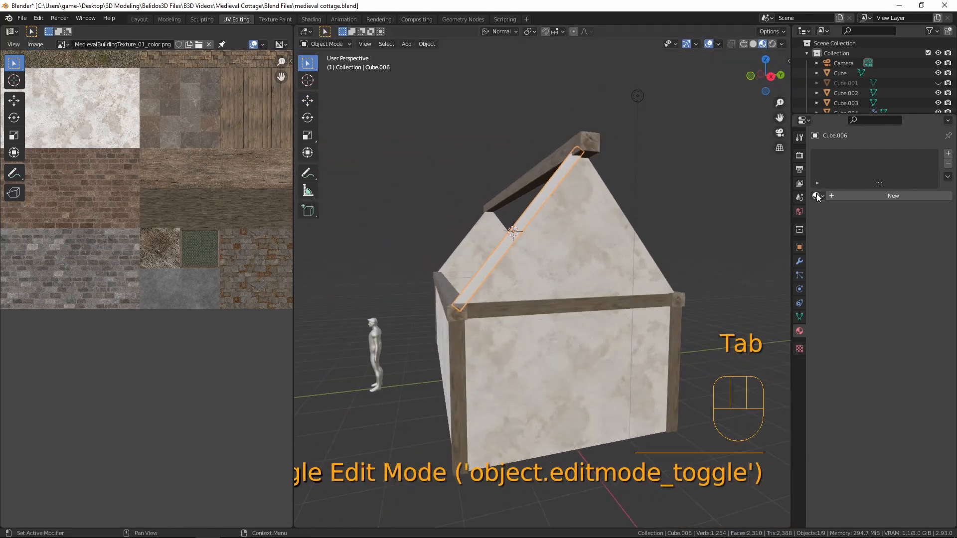
click(800, 261)
click(838, 155)
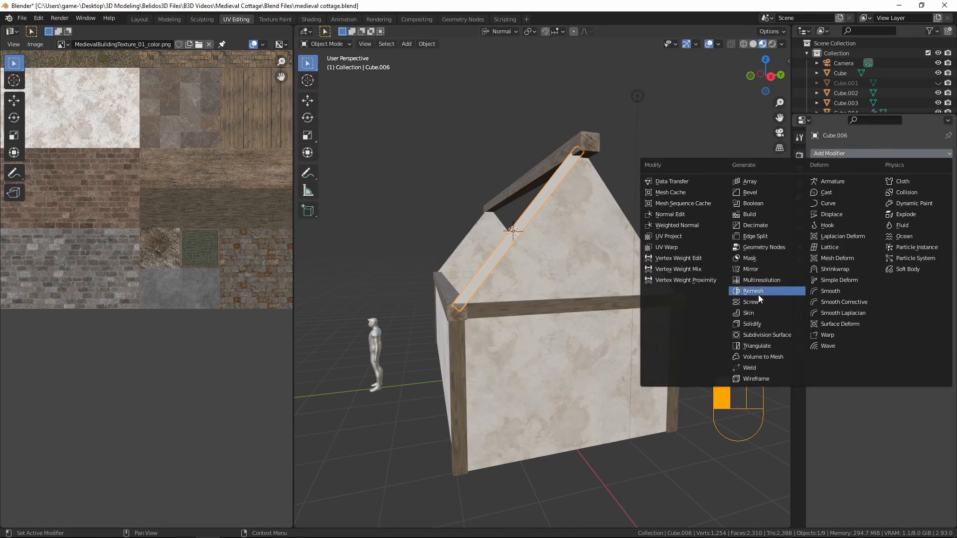
click(759, 271)
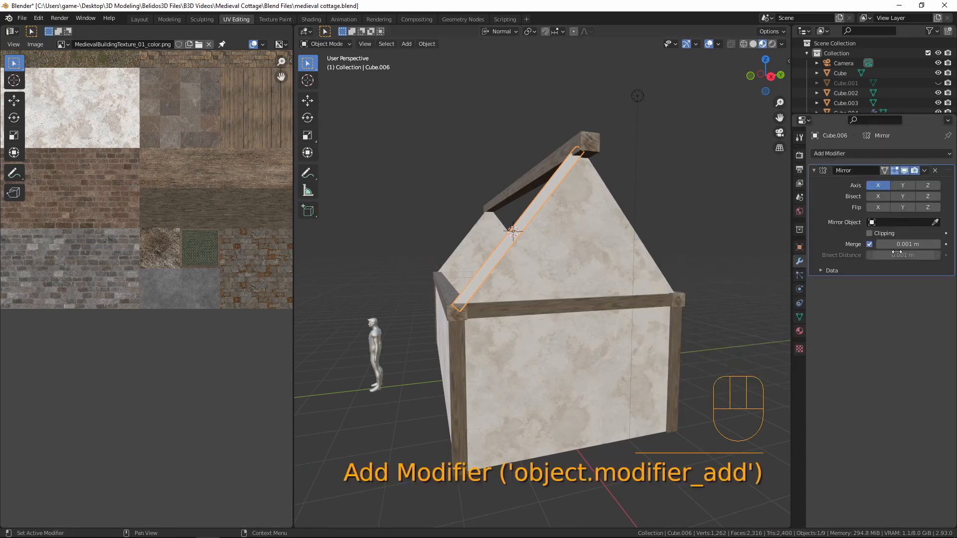
click(594, 233)
middle_drag(615, 207, 594, 238)
click(902, 186)
middle_drag(643, 214, 670, 217)
scroll(622, 198, up, 5)
scroll(621, 199, down, 4)
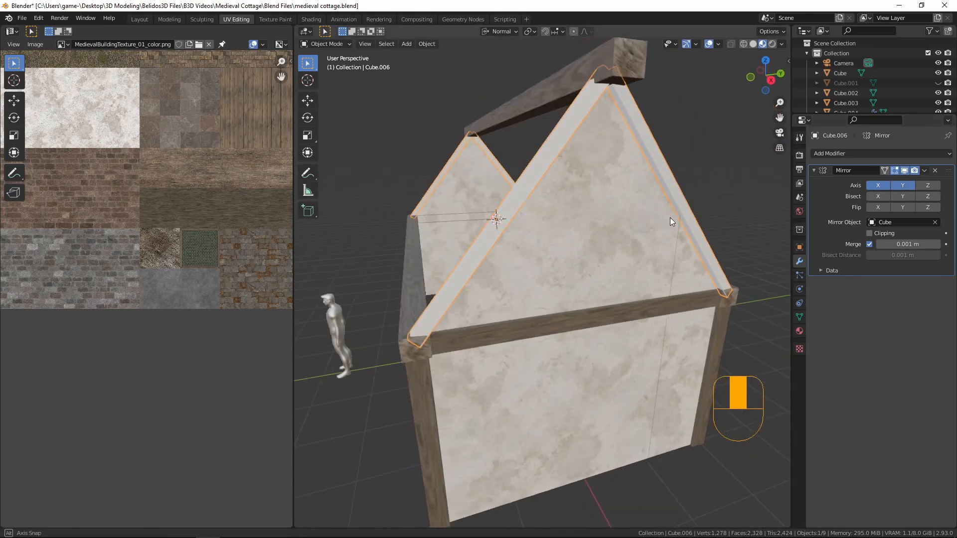
key(Tab)
key(Tab)
scroll(647, 173, down, 2)
mouse_move(534, 214)
middle_down()
mouse_move(562, 220)
mouse_move(552, 218)
middle_up()
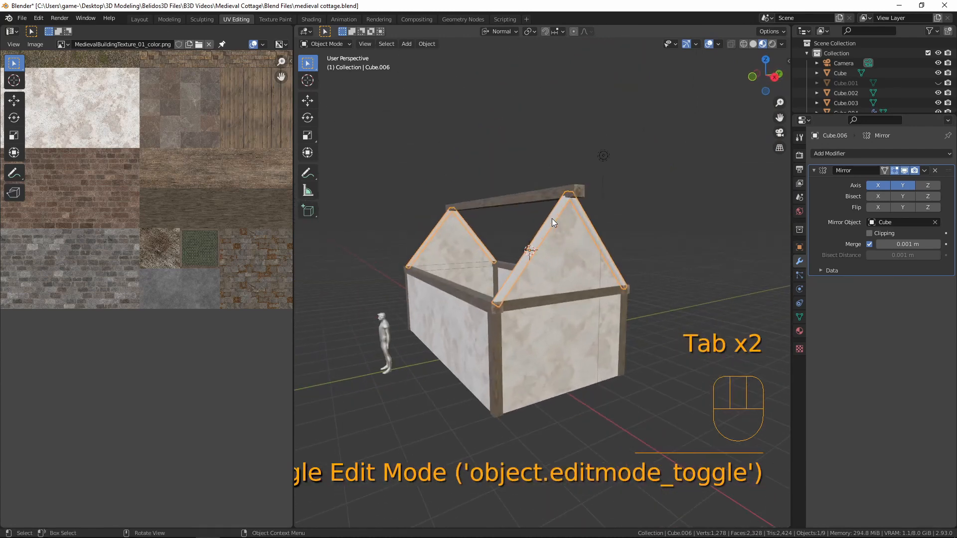
Step: Assign the existing material named Material to the sloped gable beams
click(799, 329)
click(816, 196)
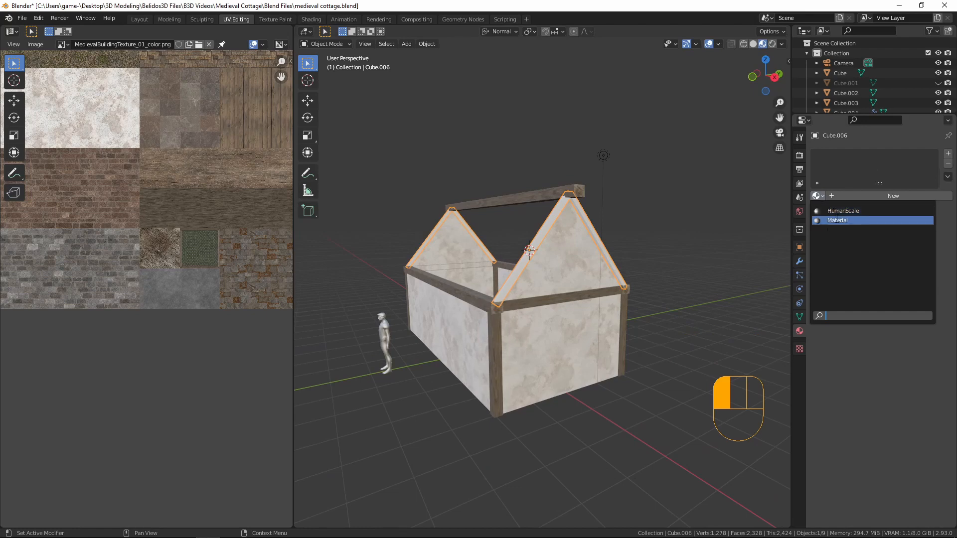
click(836, 219)
Step: Delete the sloped beam's two hidden end faces, using wireframe display to select both
scroll(566, 330, up, 4)
key(Tab)
middle_drag(517, 332, 552, 284)
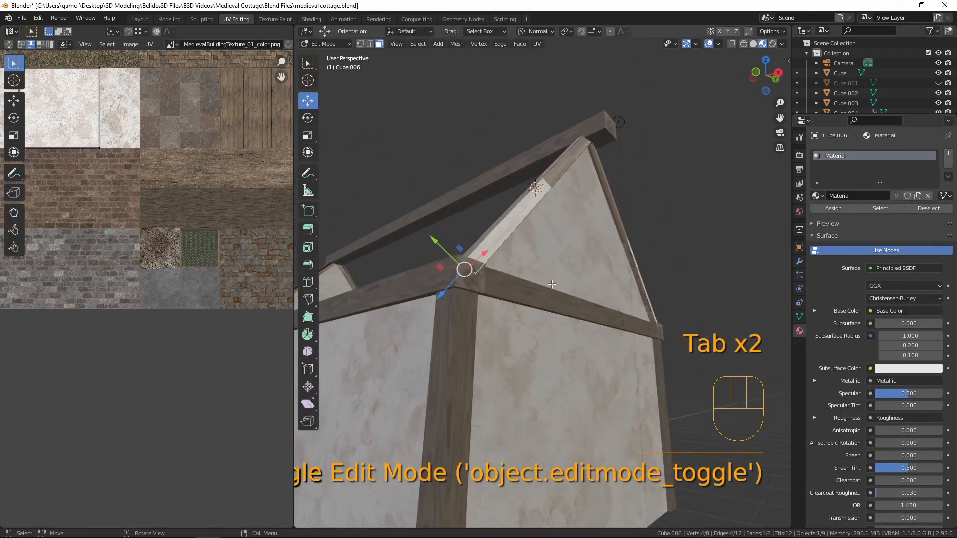
click(466, 271)
middle_drag(611, 236, 519, 324)
key(shift+z)
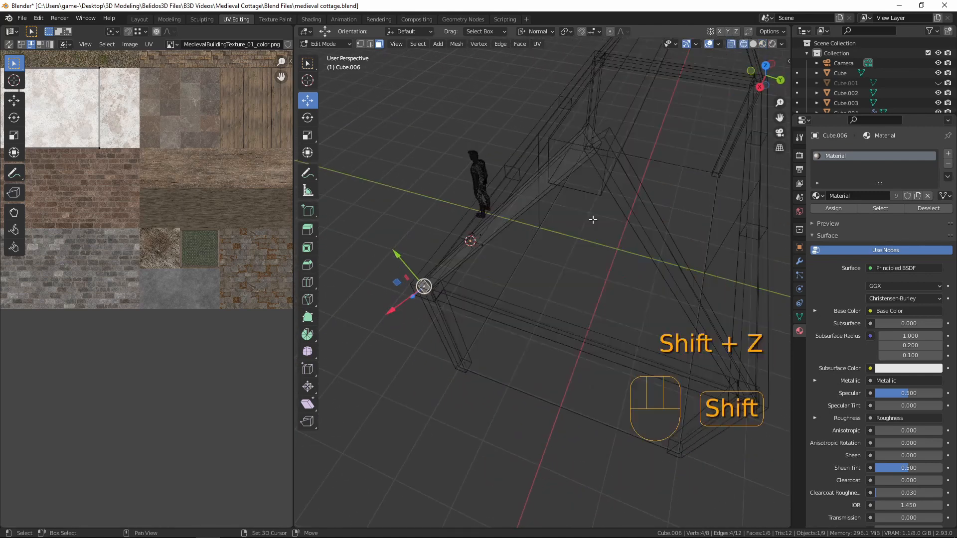
shift+click(593, 137)
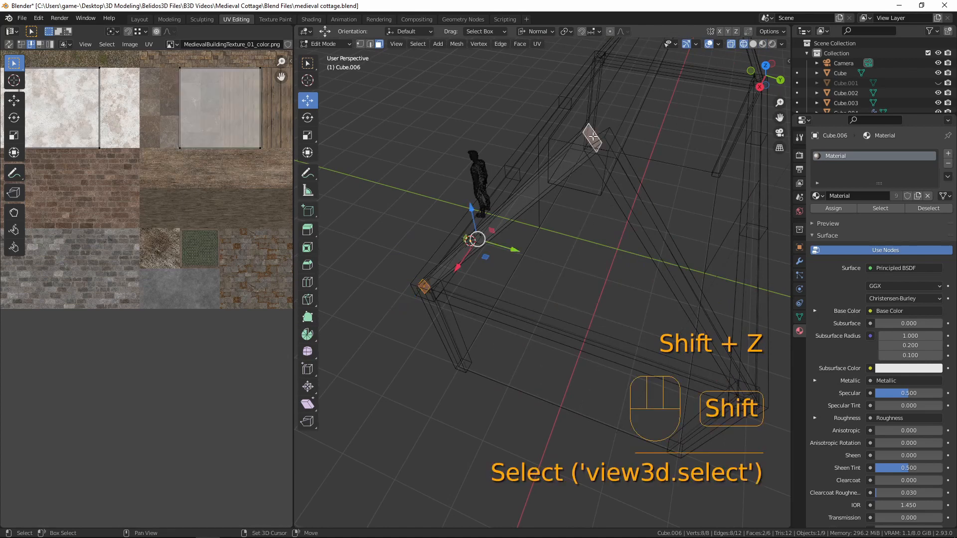
key(x)
click(520, 275)
Step: Mark a seam along one long edge on the inner side of the sloped beam and restore the textured display
middle_drag(520, 287, 445, 268)
key(2)
click(513, 177)
key(ctrl+e)
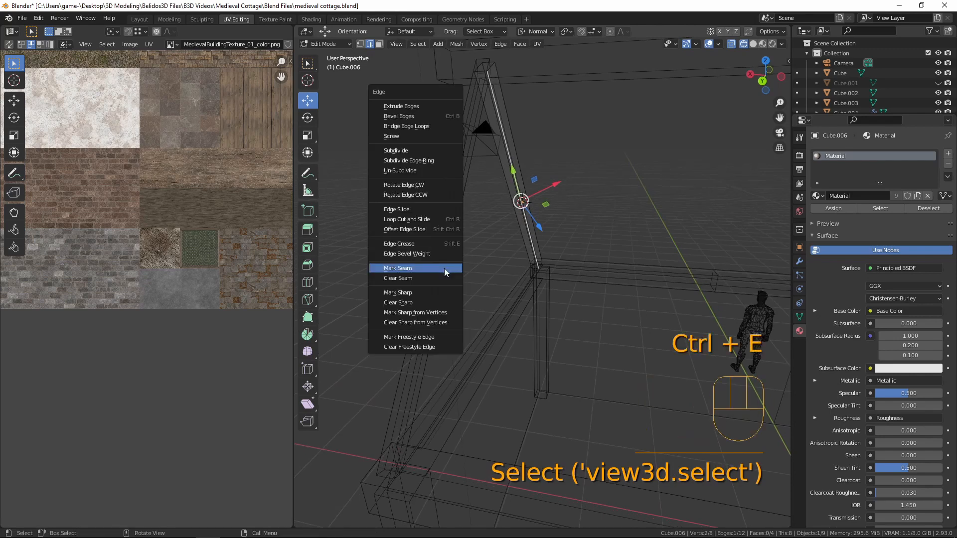
click(445, 269)
key(shift+z)
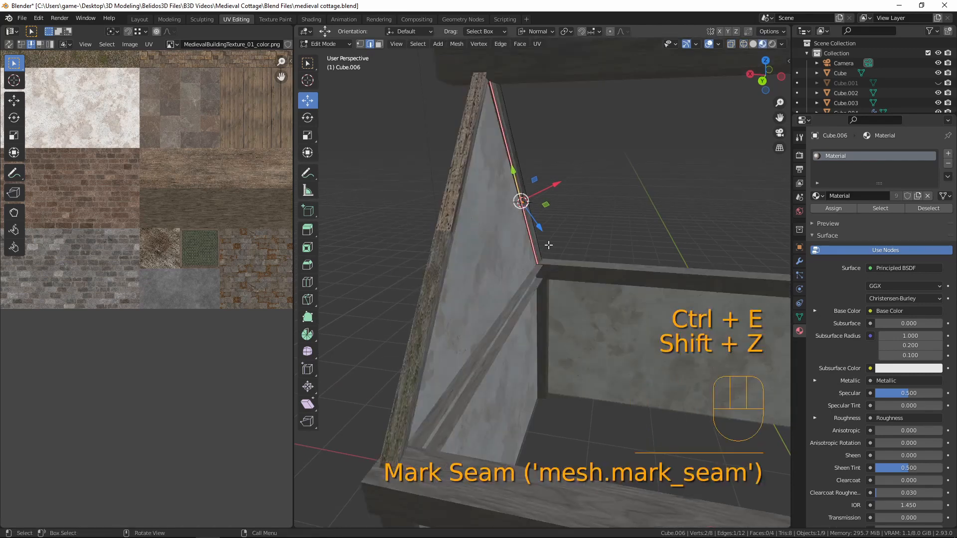
Step: Unwrap all faces of the sloped gable beam along the marked seam
mouse_move(549, 245)
middle_down()
mouse_move(658, 244)
mouse_move(698, 261)
middle_up()
scroll(698, 261, up, 4)
shift+middle_drag(616, 273, 581, 287)
key(a)
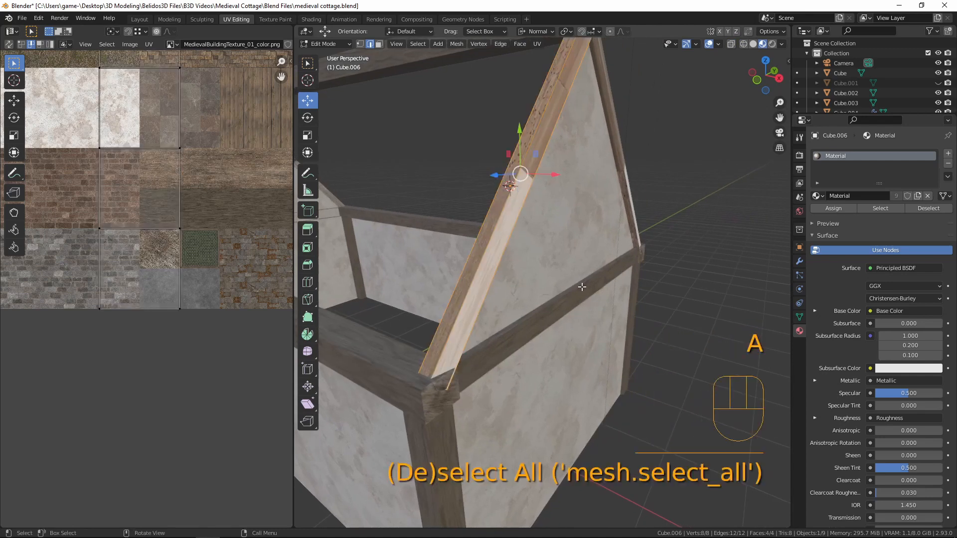
key(u)
click(582, 286)
scroll(210, 284, down, 3)
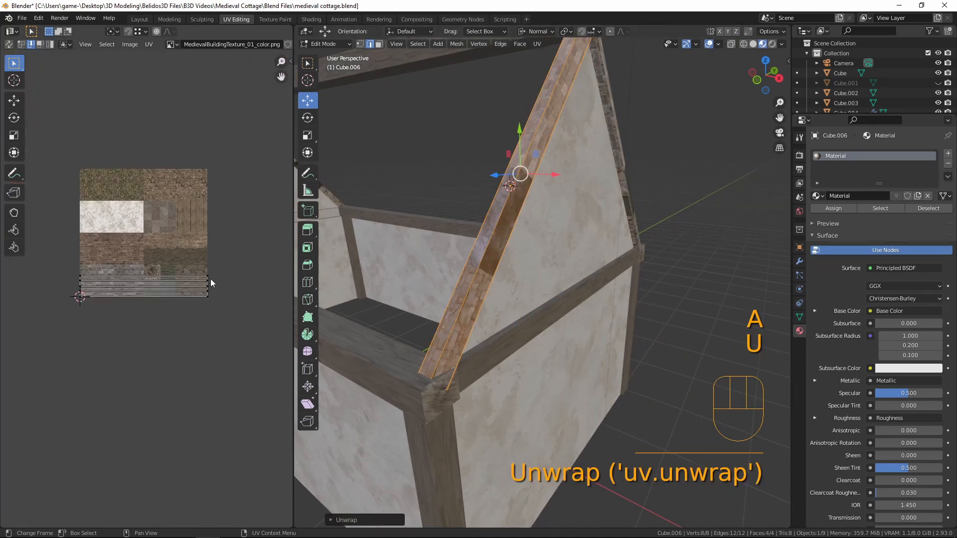
Step: Move the sloped beam's UV island and scale it down onto the wood area of the atlas, then return to Object Mode
key(a)
key(g)
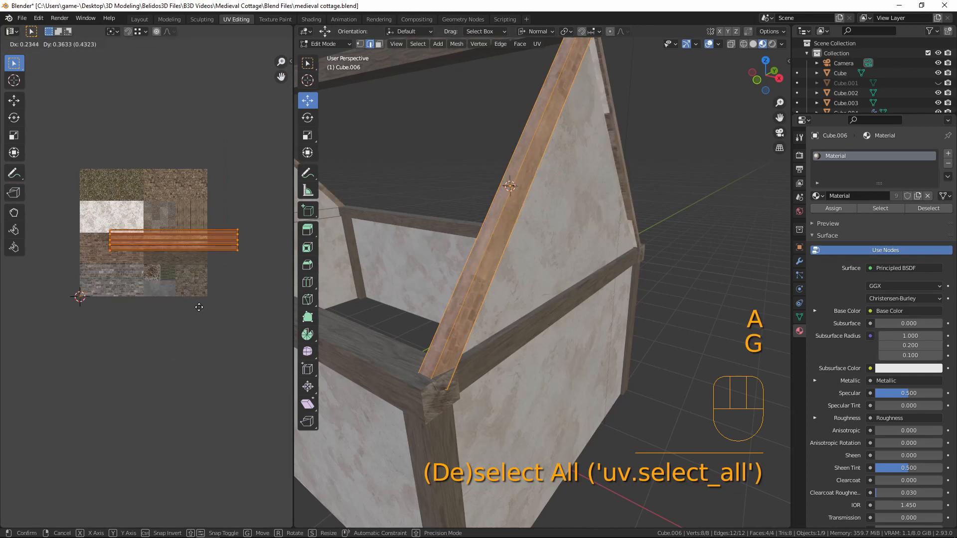
click(202, 325)
key(s)
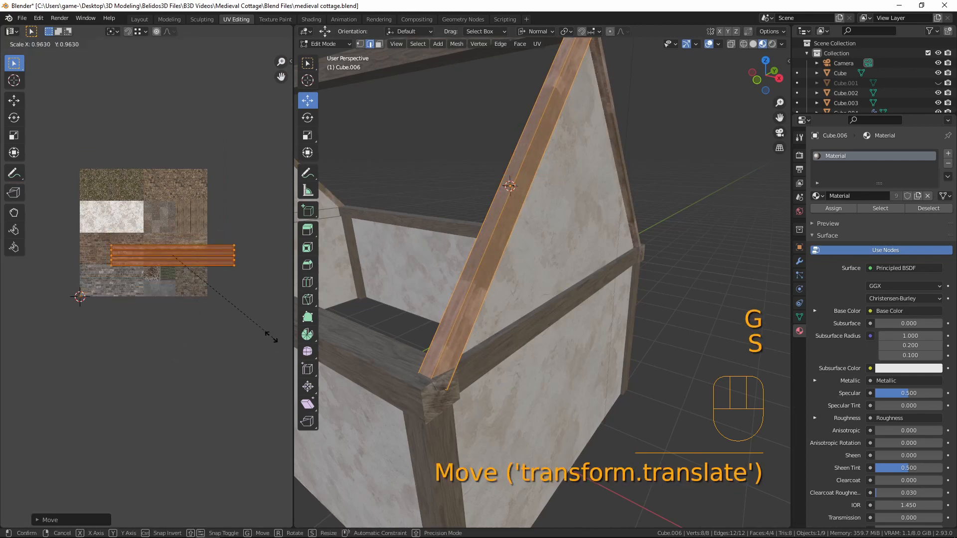
click(202, 308)
key(Tab)
middle_drag(499, 240, 530, 365)
key(a)
key(a)
scroll(530, 256, down, 3)
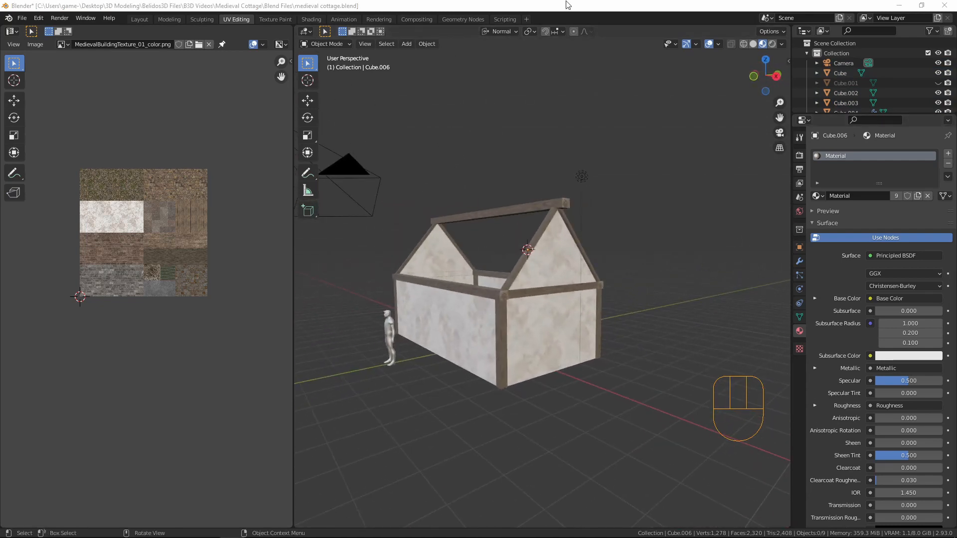
Step: Unhide the roof object Cube.001 and open it for mesh editing
click(938, 84)
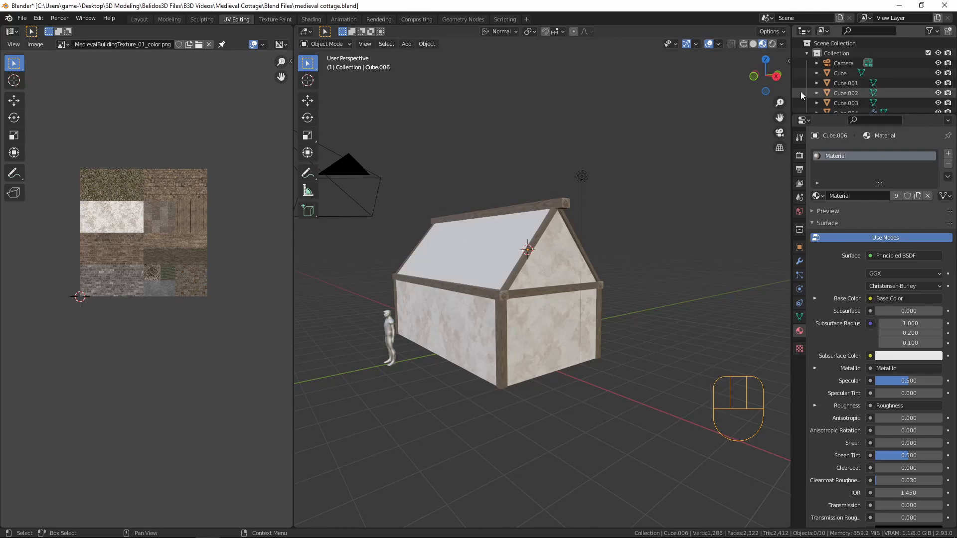
scroll(606, 246, up, 3)
middle_drag(605, 245, 478, 210)
click(409, 169)
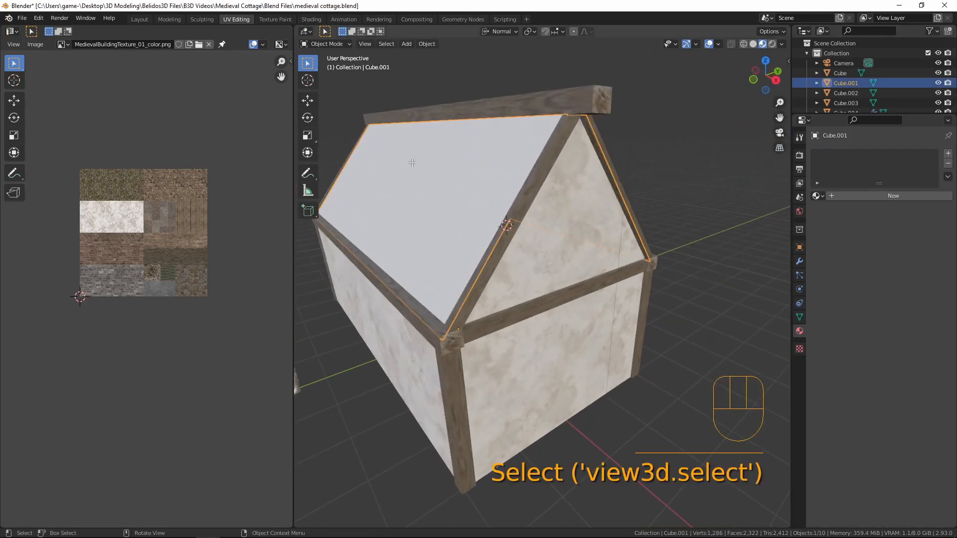
scroll(409, 167, down, 4)
key(Tab)
Step: Delete the roof face on the far slope, keeping only the slope on the side of the human figure
middle_drag(409, 166, 603, 227)
click(614, 224)
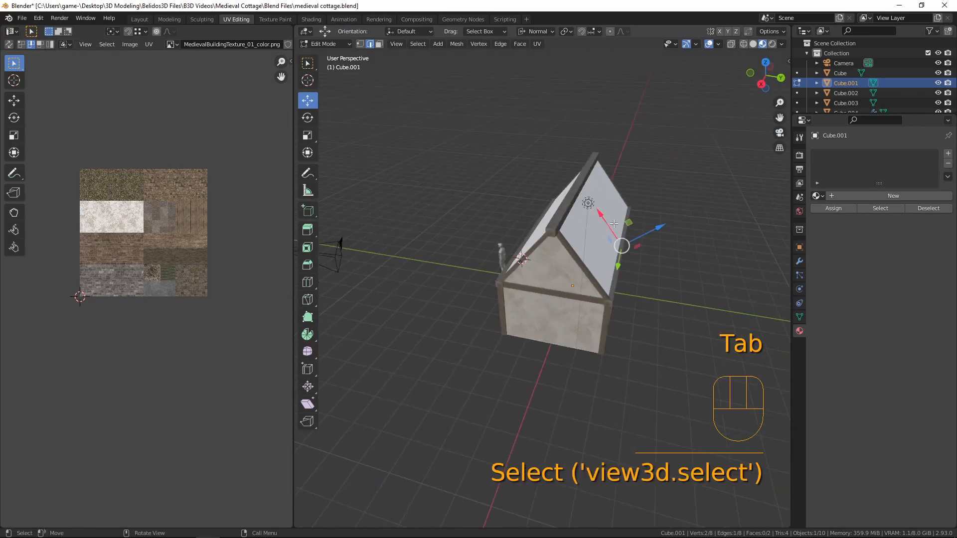
key(3)
click(592, 221)
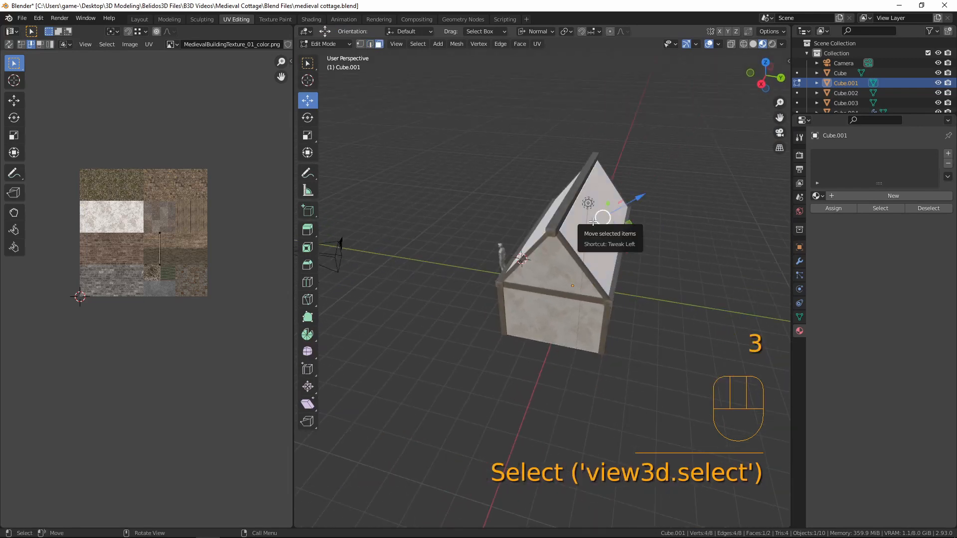
key(x)
click(594, 222)
middle_drag(593, 222, 528, 154)
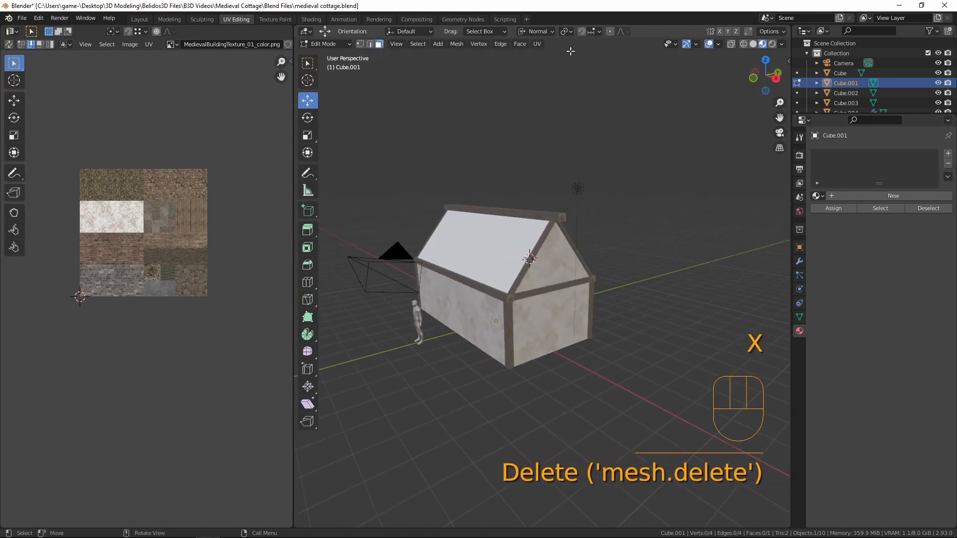
Step: Select the remaining roof face and shift it slightly along its normal in the right orthographic view
click(541, 31)
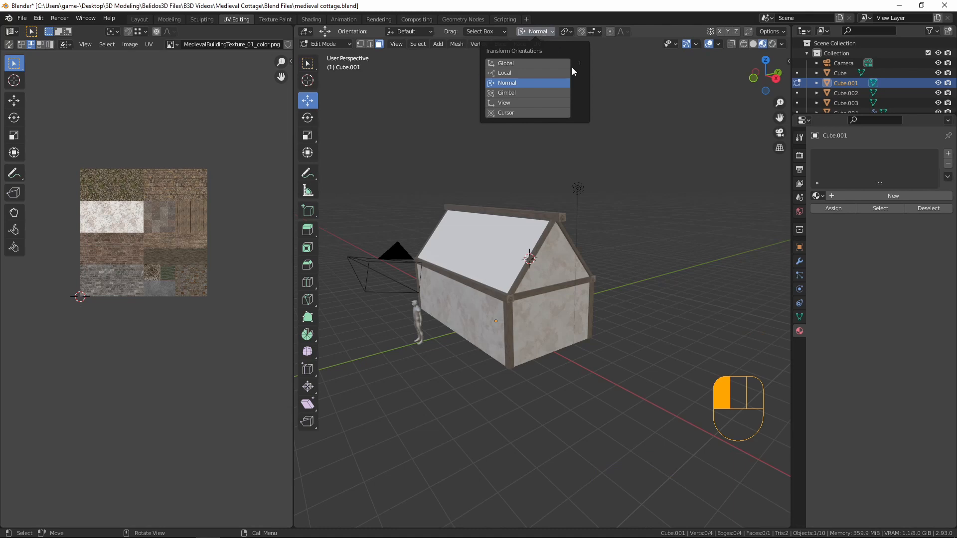
middle_drag(518, 239, 500, 259)
click(500, 259)
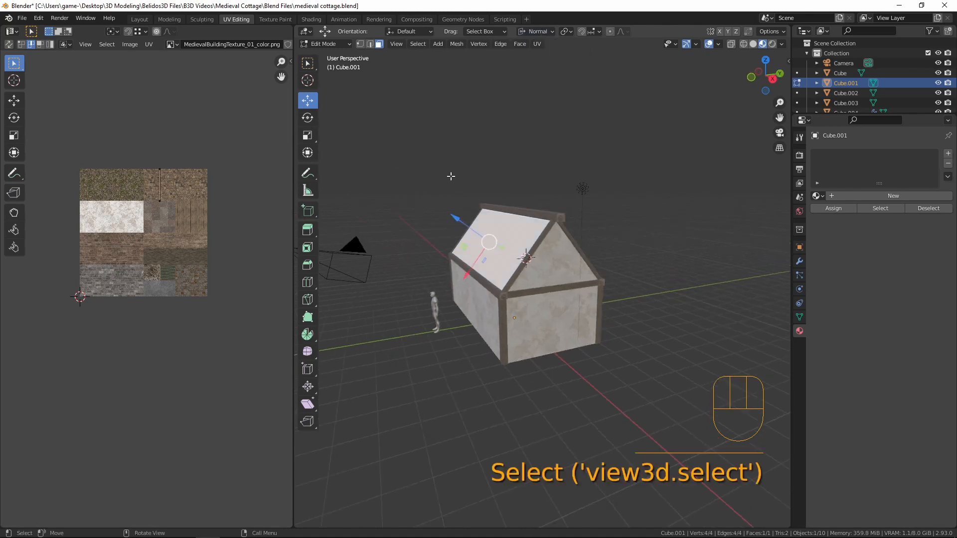
key(KP_3)
scroll(588, 318, up, 4)
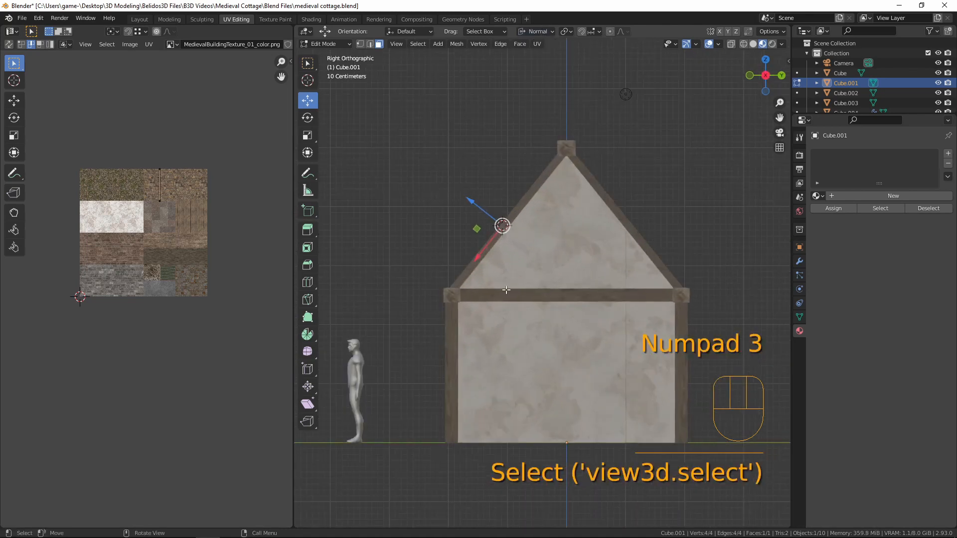
drag(469, 201, 469, 200)
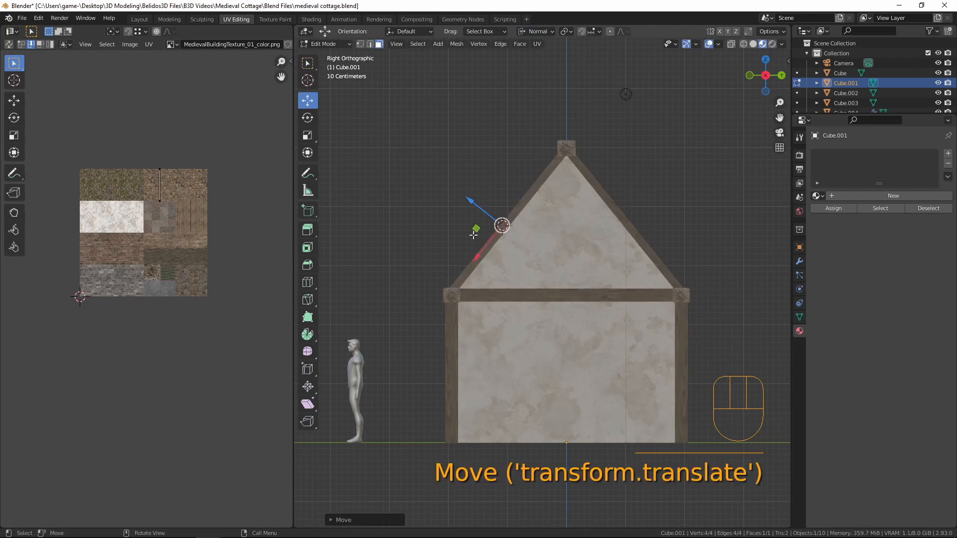
middle_drag(469, 199, 542, 305)
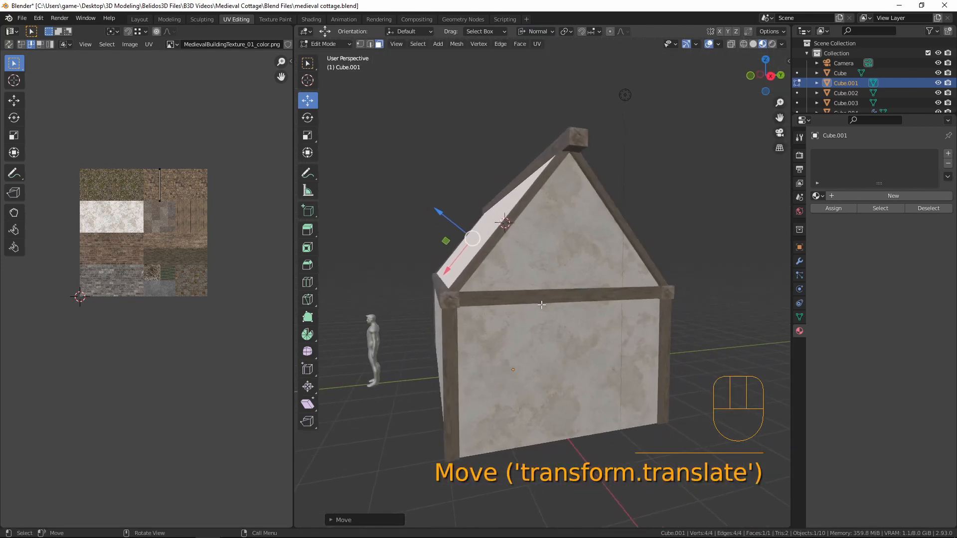
Step: Extrude the roof face outward about 0.07 m to give the roof thickness
key(e)
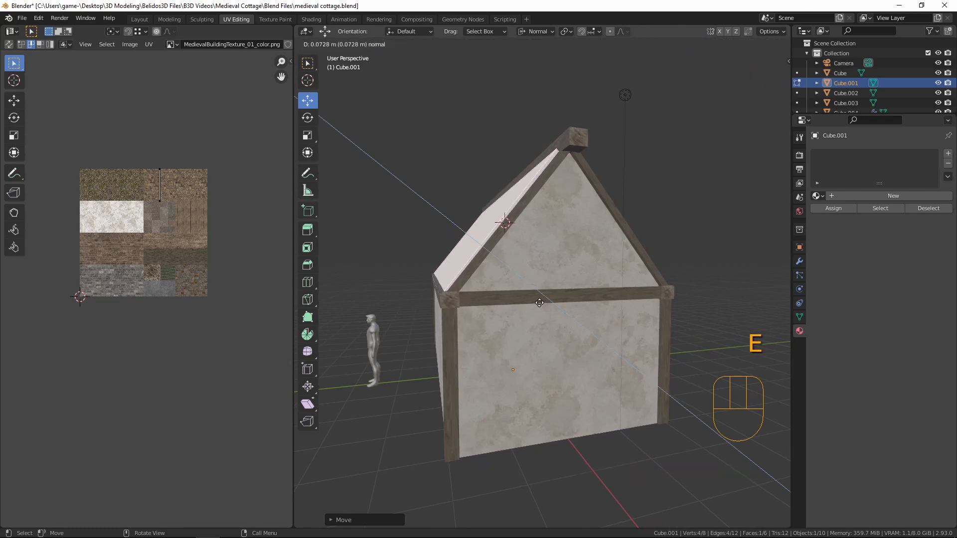
click(539, 302)
middle_drag(528, 306, 426, 295)
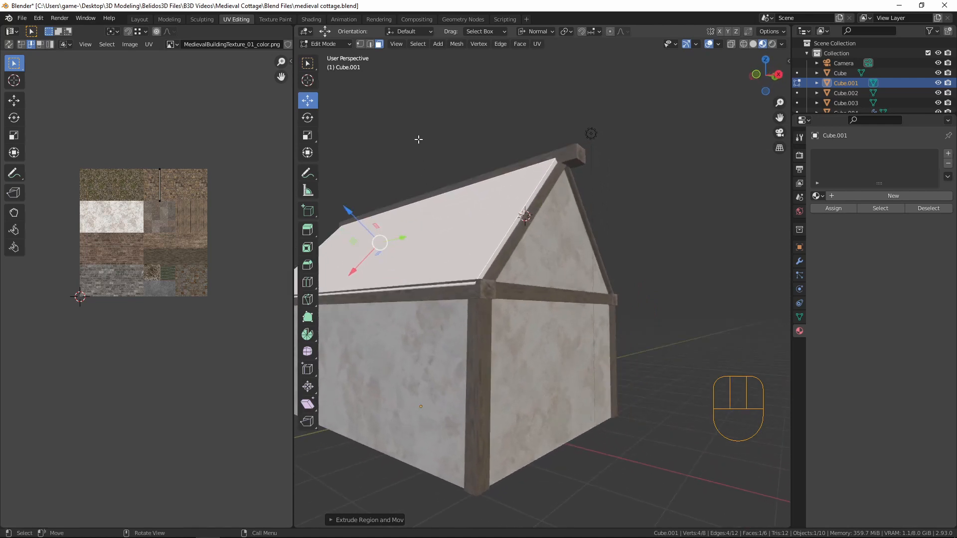
Step: Select the long lower edge of the roof slab and move it slightly to adjust the eave
key(2)
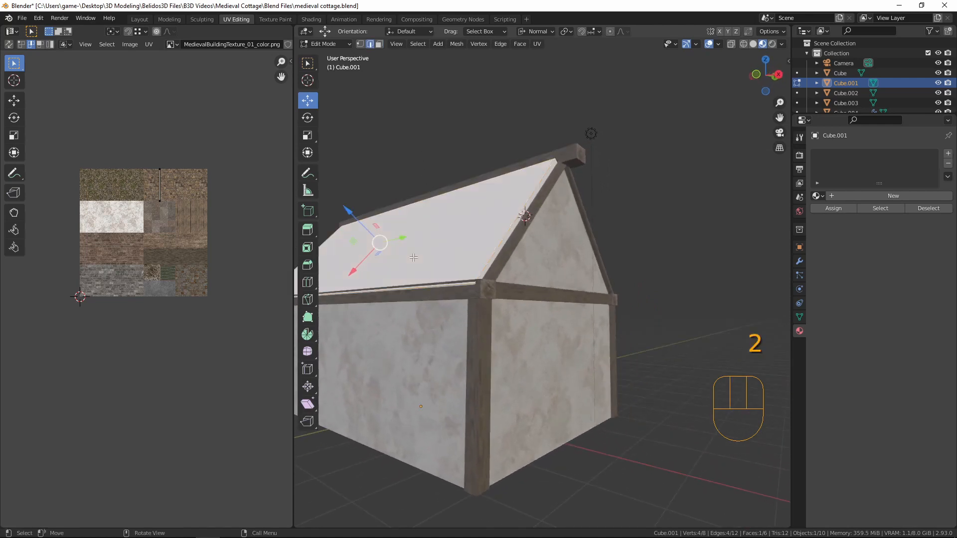
click(430, 286)
middle_drag(627, 314, 561, 339)
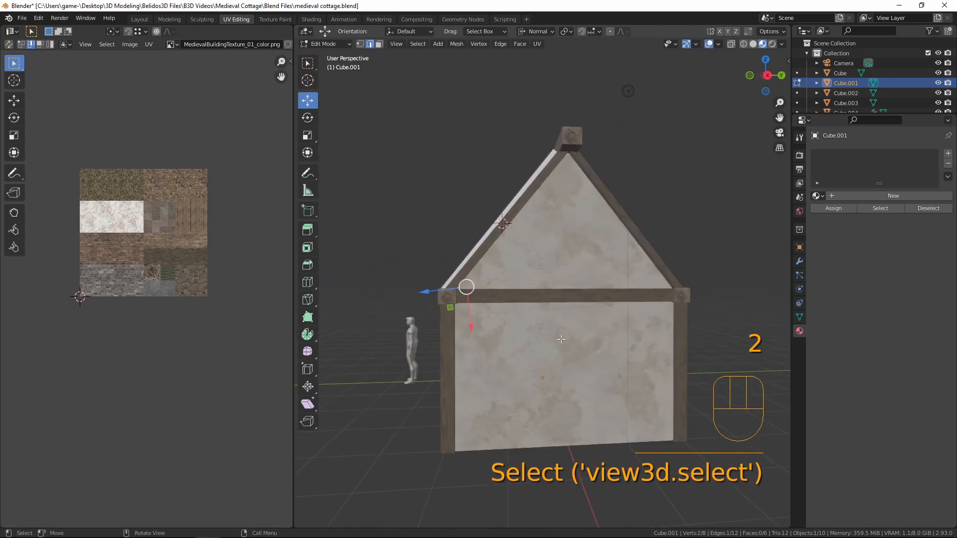
drag(421, 290, 424, 292)
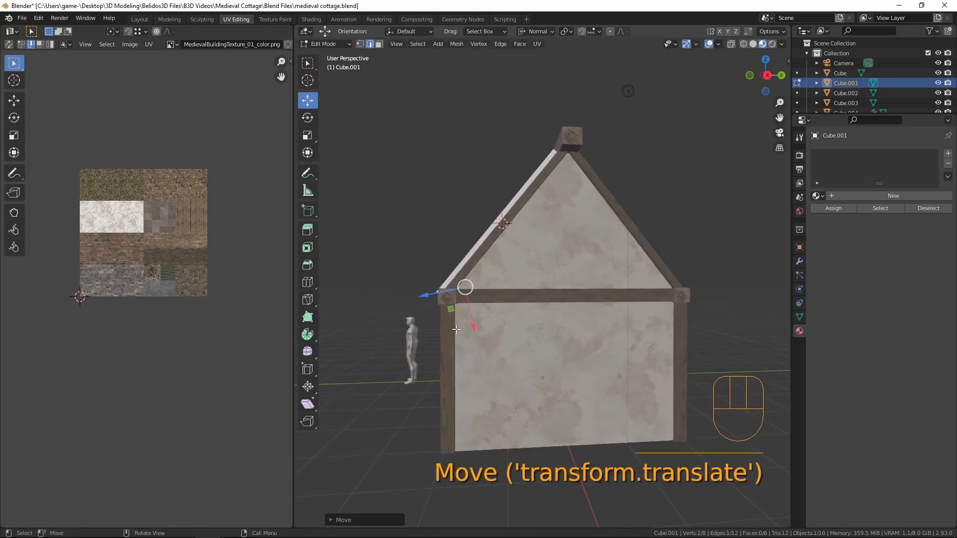
middle_drag(424, 292, 408, 335)
Step: Move the roof slab's lower end face down the slope so the eave overhangs the wall, and fine-tune its outward position
key(3)
key(4)
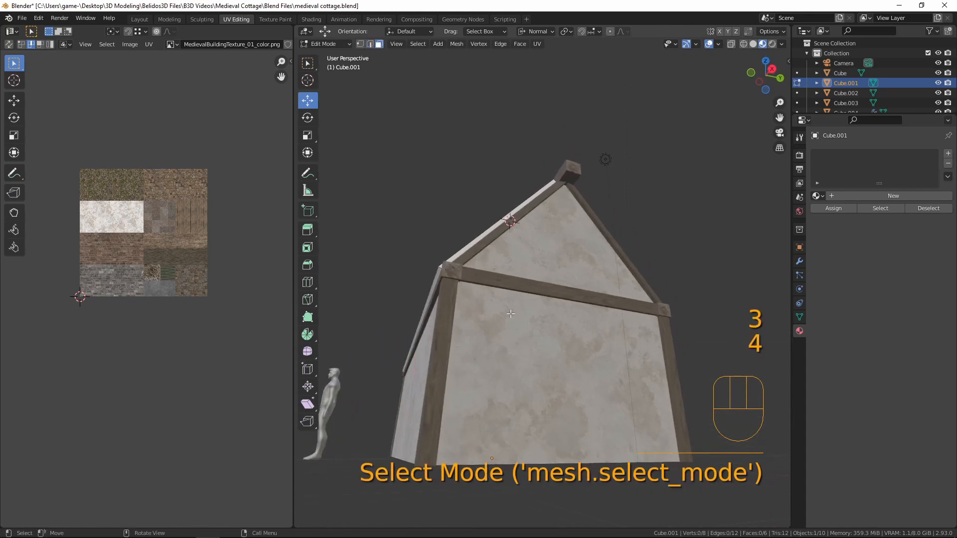
click(435, 277)
middle_drag(435, 277, 433, 321)
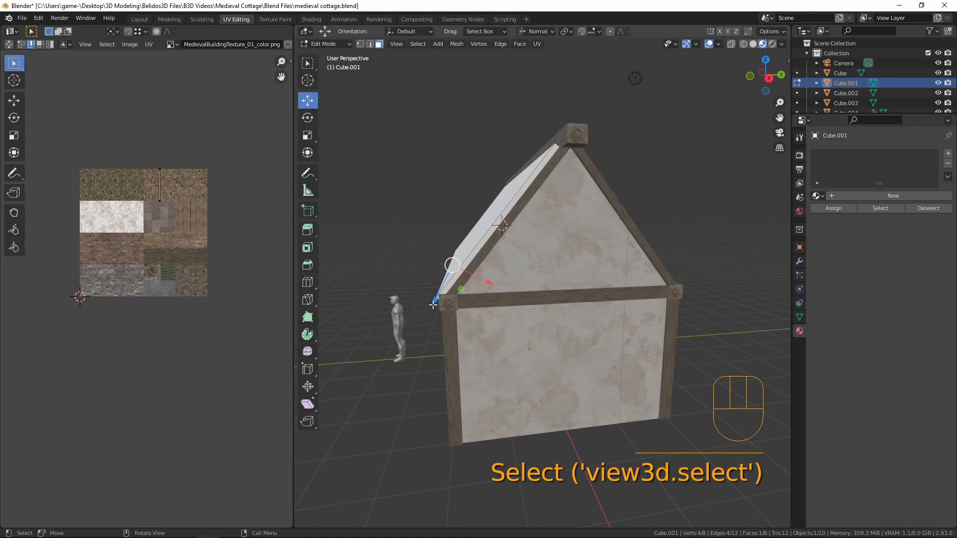
drag(431, 302, 421, 302)
middle_drag(421, 301, 442, 308)
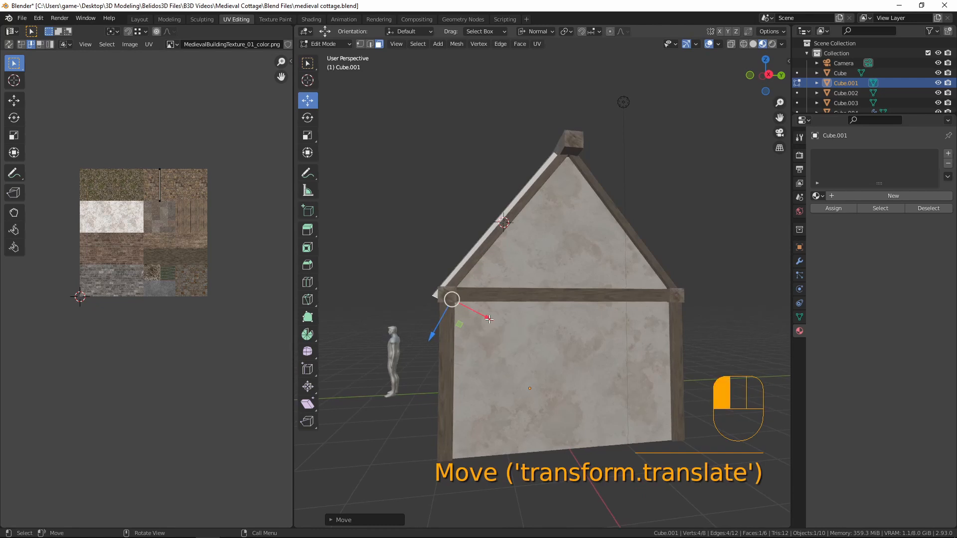
drag(489, 319, 490, 317)
middle_drag(489, 317, 533, 308)
scroll(544, 326, down, 3)
key(a)
key(a)
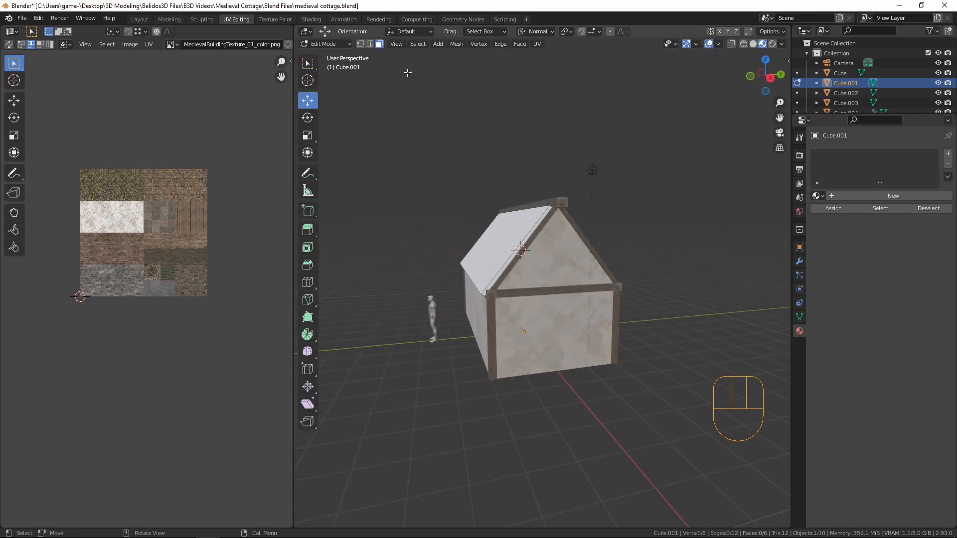
Step: Select both gable-end faces of the roof slab and scale them by about 1.07 along the global X axis
click(548, 31)
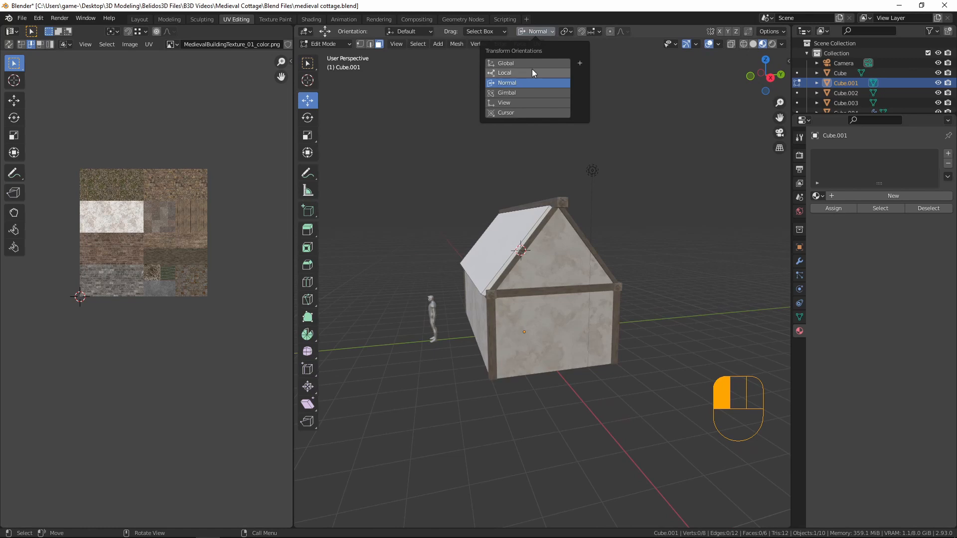
click(505, 64)
middle_drag(529, 199, 575, 219)
click(536, 229)
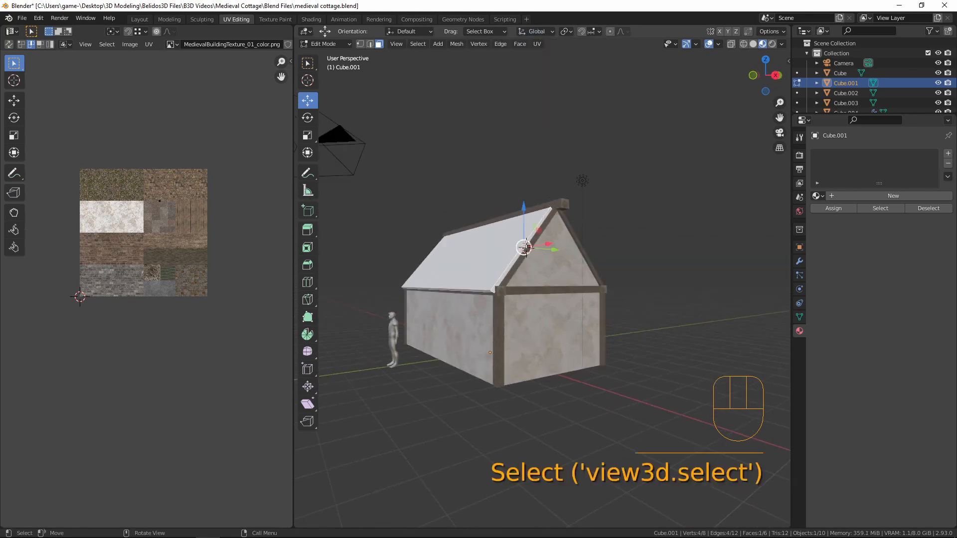
middle_drag(519, 246, 555, 270)
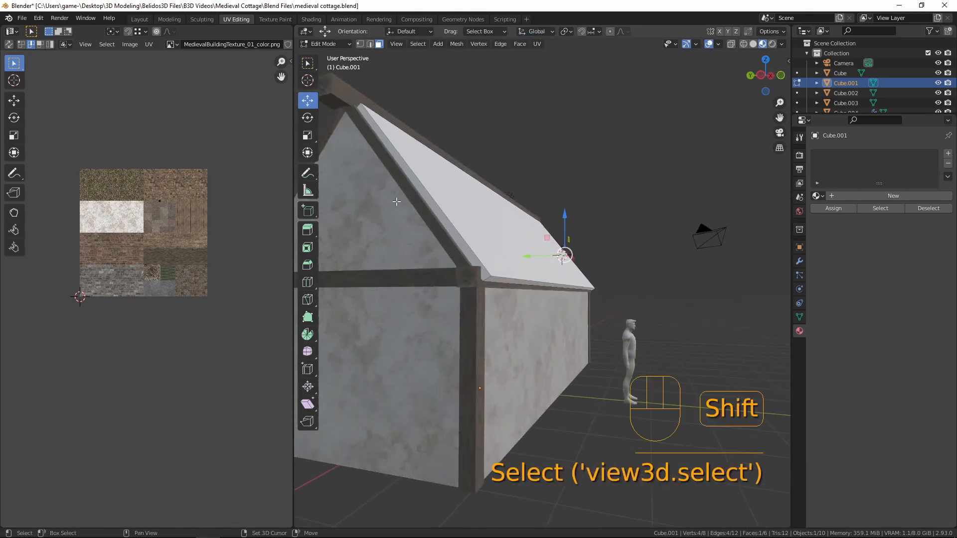
shift+click(433, 206)
scroll(433, 206, down, 5)
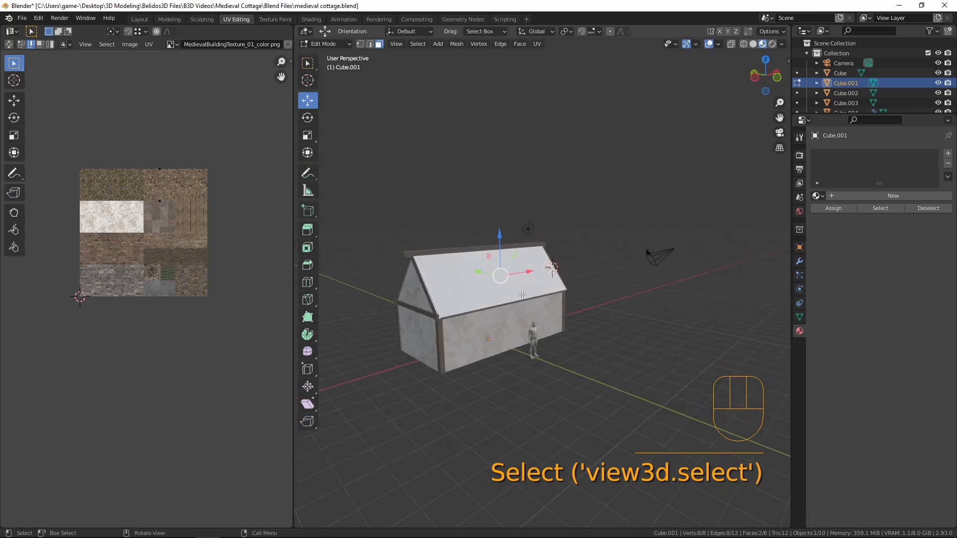
key(s)
key(x)
key(shift)
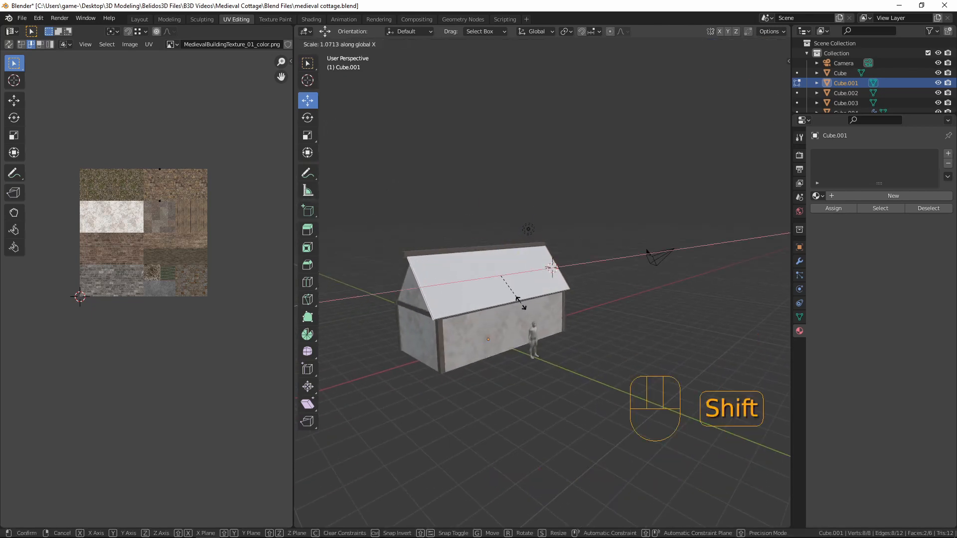
click(521, 303)
Step: Move the roof slab's upper end face using Normal orientation so that it meets the side of the ridge beam
middle_drag(521, 303, 635, 317)
scroll(499, 313, up, 3)
key(a)
key(a)
click(618, 306)
middle_drag(640, 320, 638, 311)
click(523, 33)
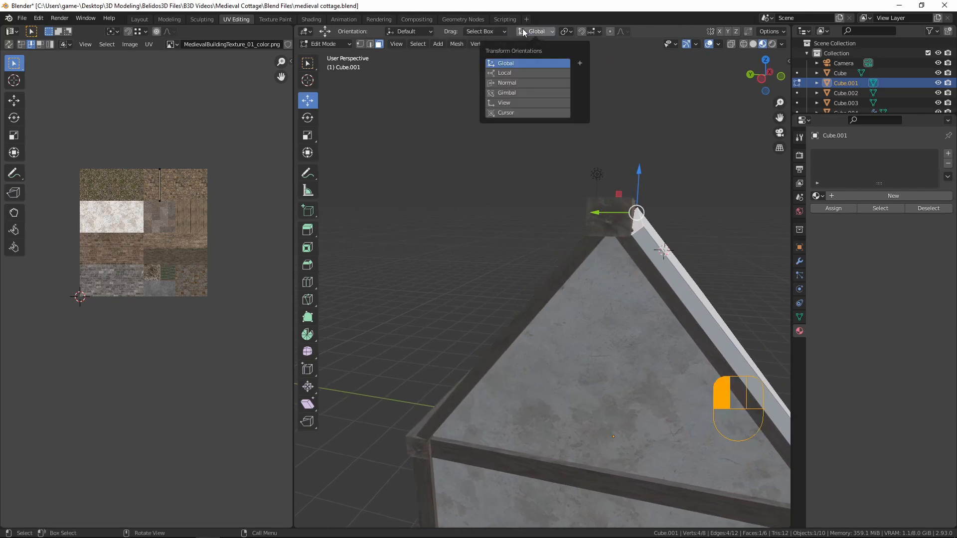
click(519, 83)
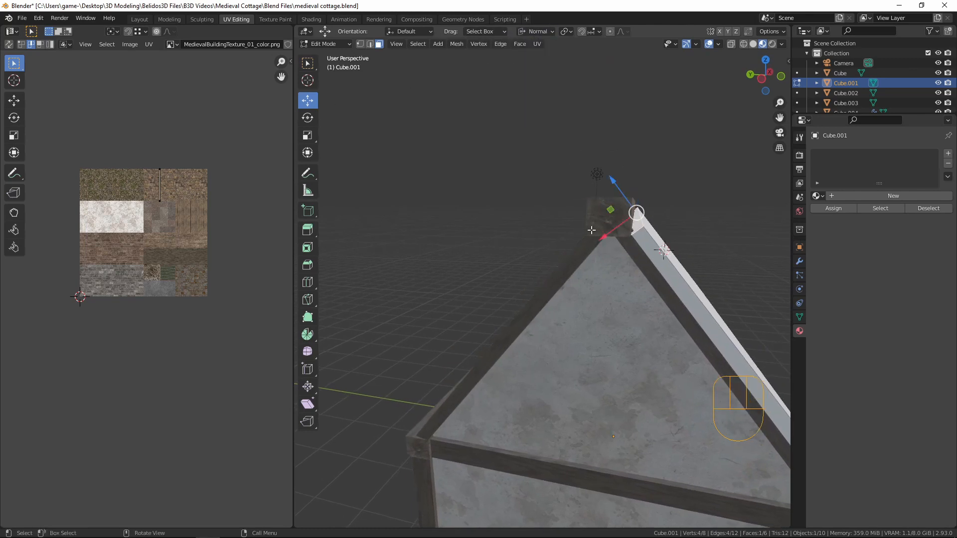
drag(615, 183, 606, 176)
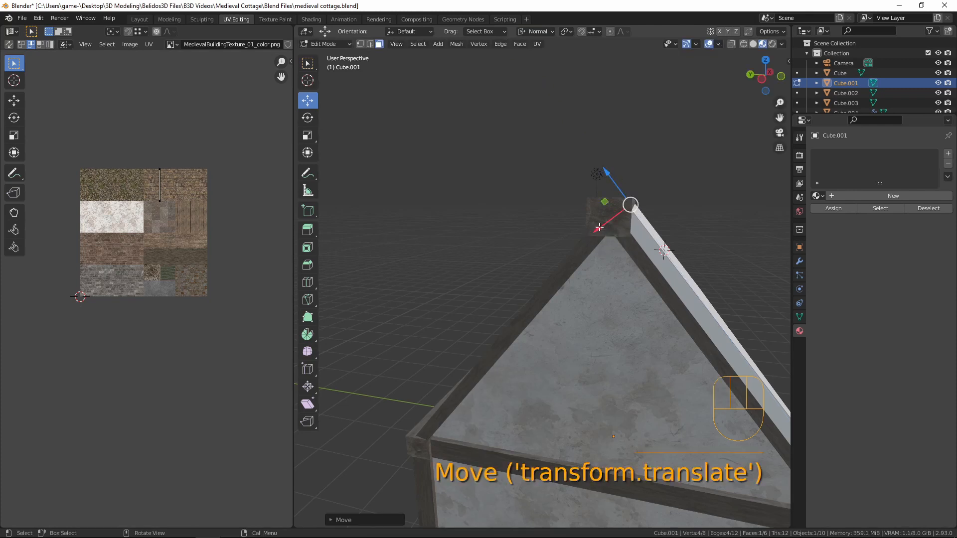
drag(600, 228, 595, 227)
scroll(596, 228, down, 5)
middle_drag(595, 228, 603, 242)
Step: Delete the roof slab's upper end face hidden against the ridge beam
key(Tab)
middle_drag(499, 288, 521, 293)
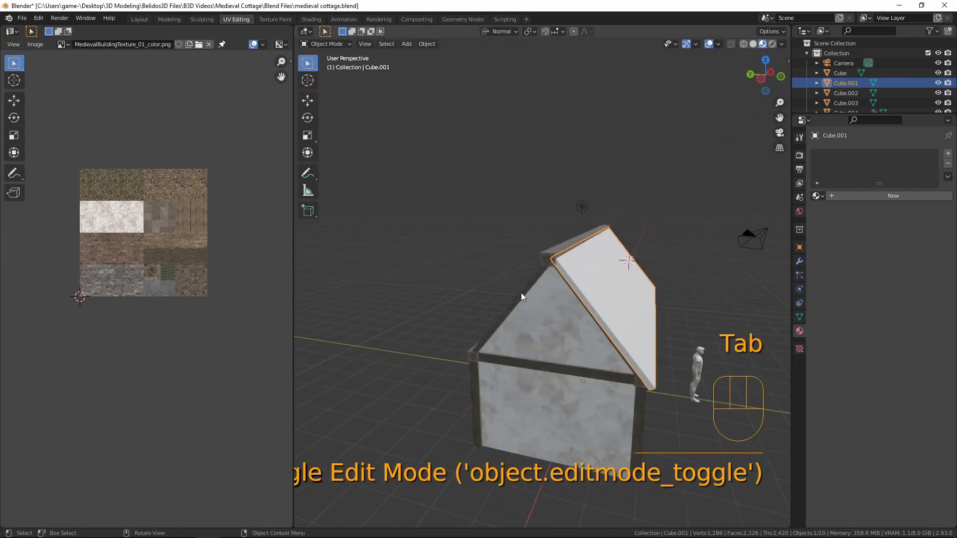
scroll(528, 284, up, 8)
key(Tab)
middle_drag(589, 249, 621, 223)
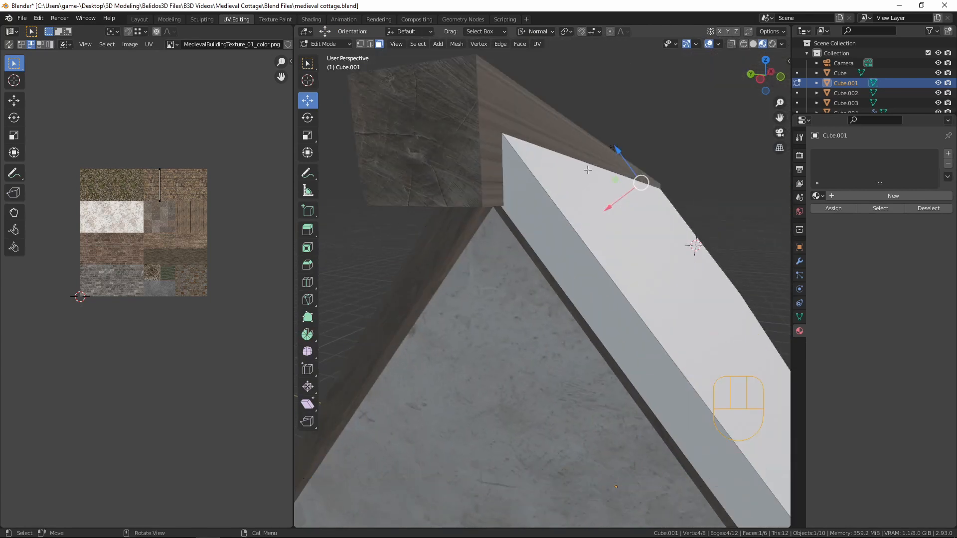
key(x)
key(f)
scroll(586, 182, down, 5)
mouse_move(592, 239)
middle_down()
mouse_move(477, 217)
mouse_move(564, 244)
mouse_move(589, 218)
mouse_move(580, 229)
middle_up()
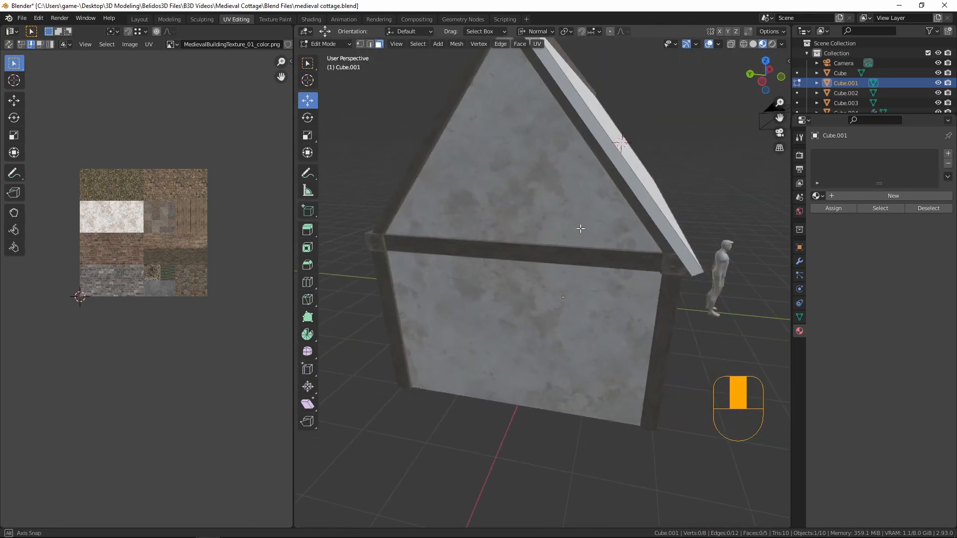
Step: Select four edges around the roof slab's two gable ends and mark them as seams
key(2)
click(591, 134)
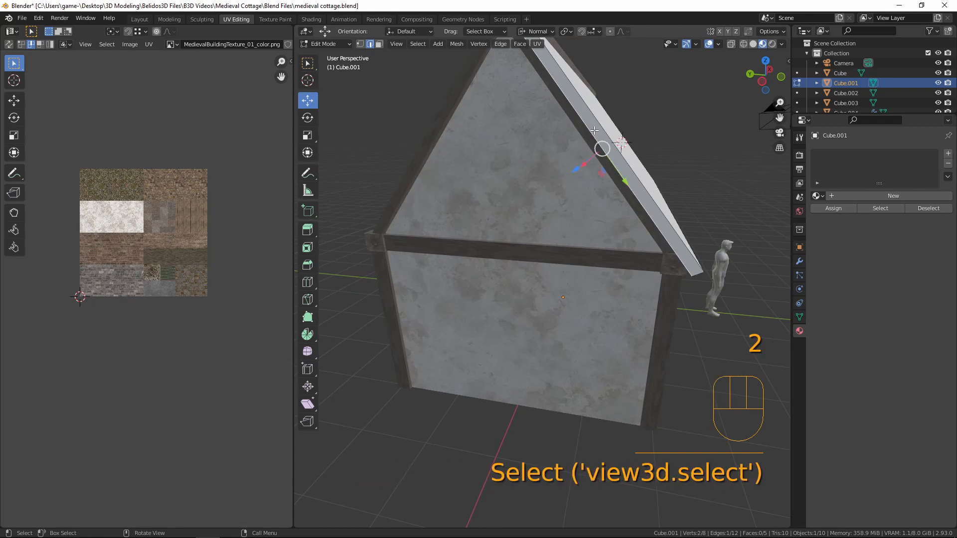
middle_drag(599, 149, 514, 177)
shift+click(528, 132)
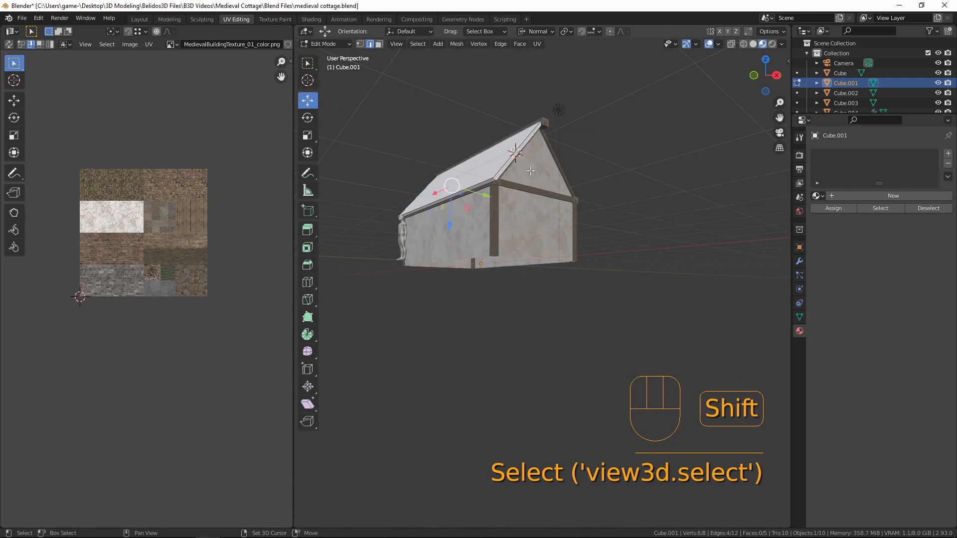
scroll(567, 155, up, 3)
key(ctrl+e)
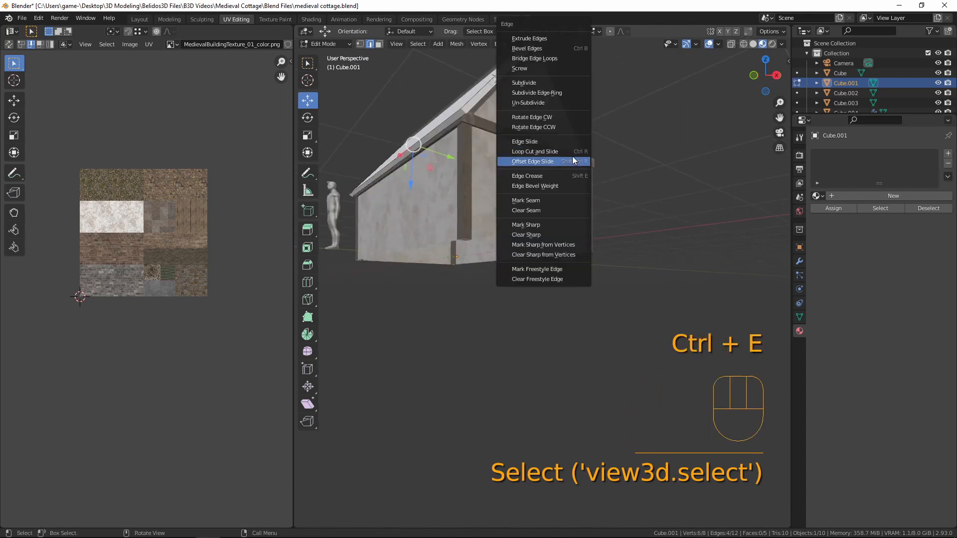
click(526, 201)
Step: Select the entire roof slab mesh and unwrap it along the marked seams
middle_drag(526, 200, 512, 187)
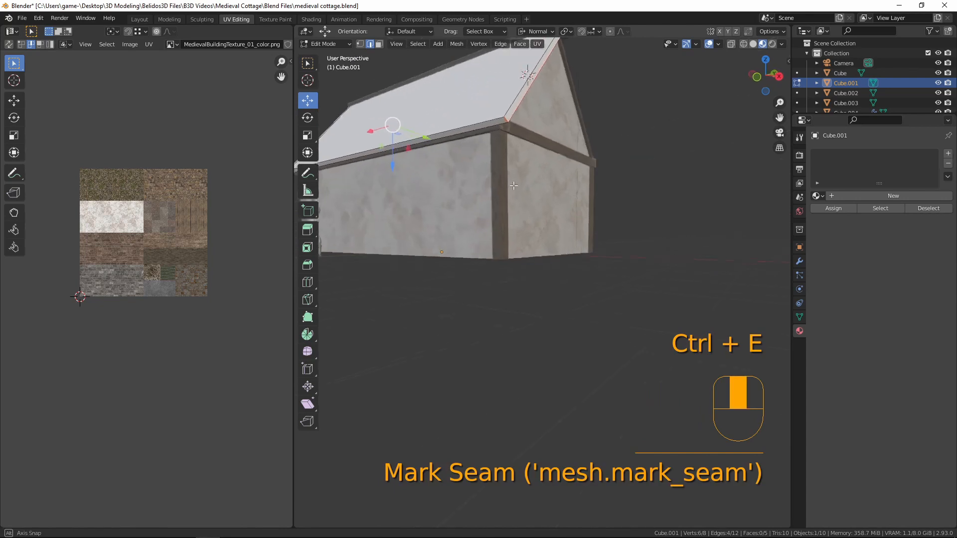
key(a)
key(u)
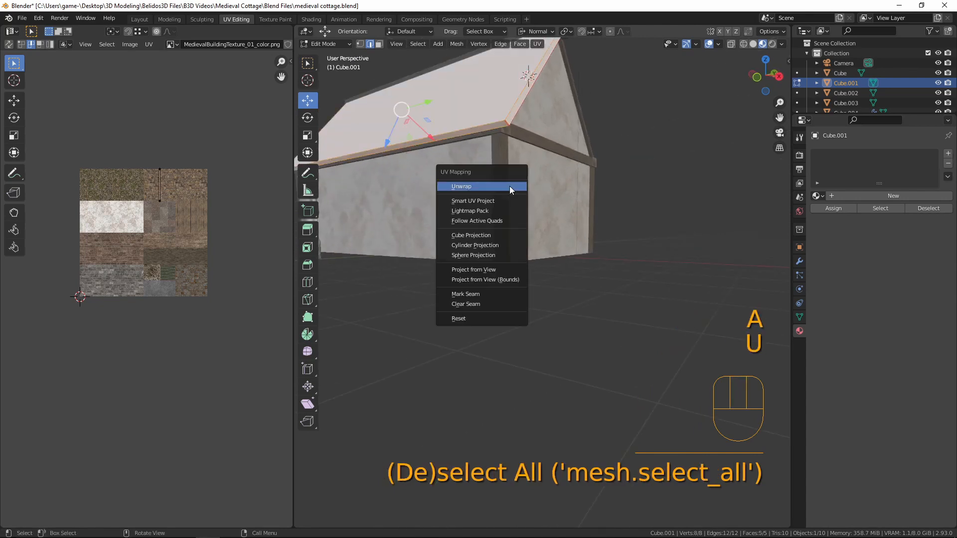
click(510, 187)
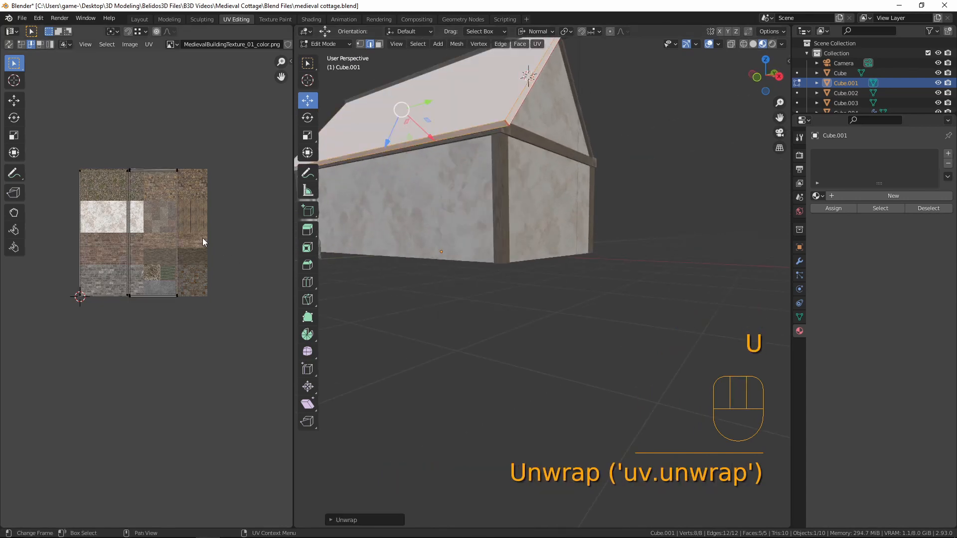
Step: Maximize the UV editor and rotate all of the roof slab's UVs by 90 degrees
key(ctrl+space)
scroll(439, 317, up, 2)
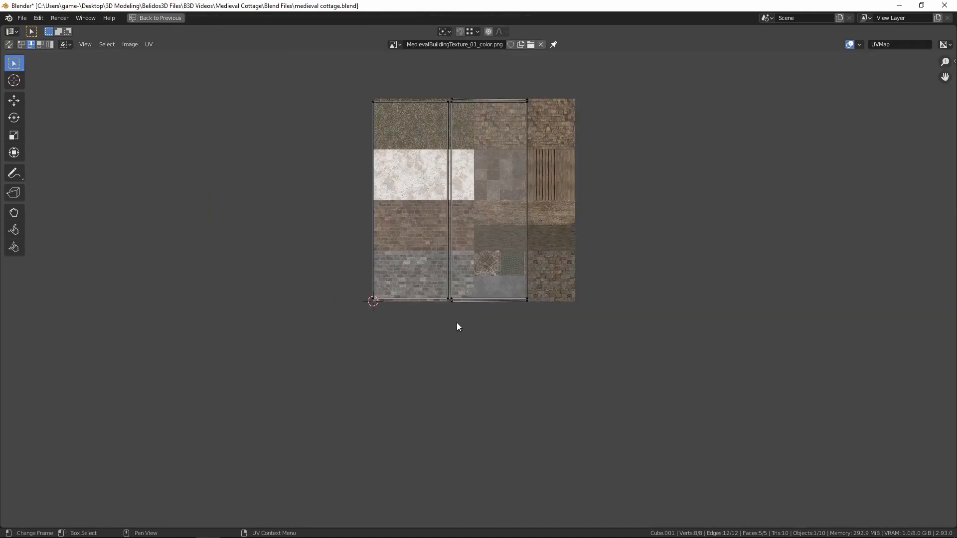
text(ar)
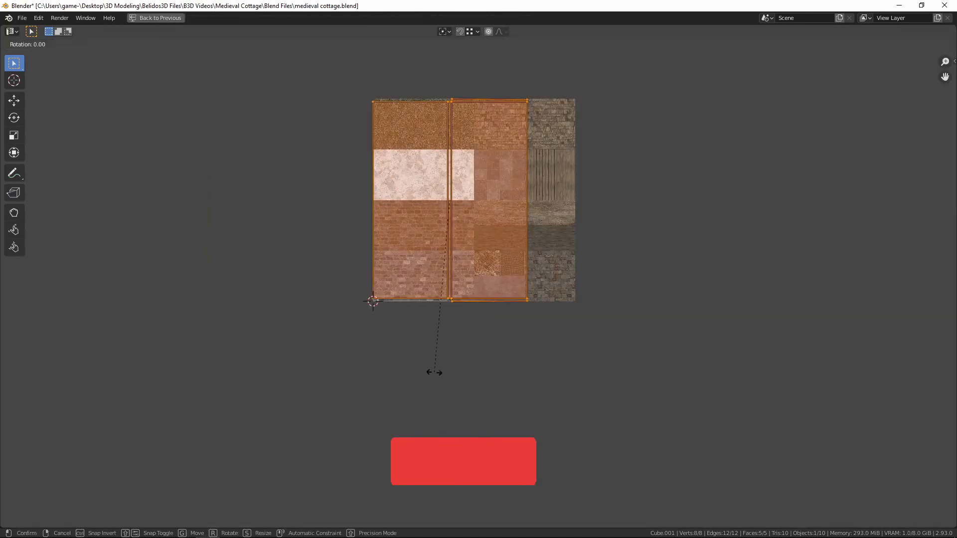
text(90)
key(Return)
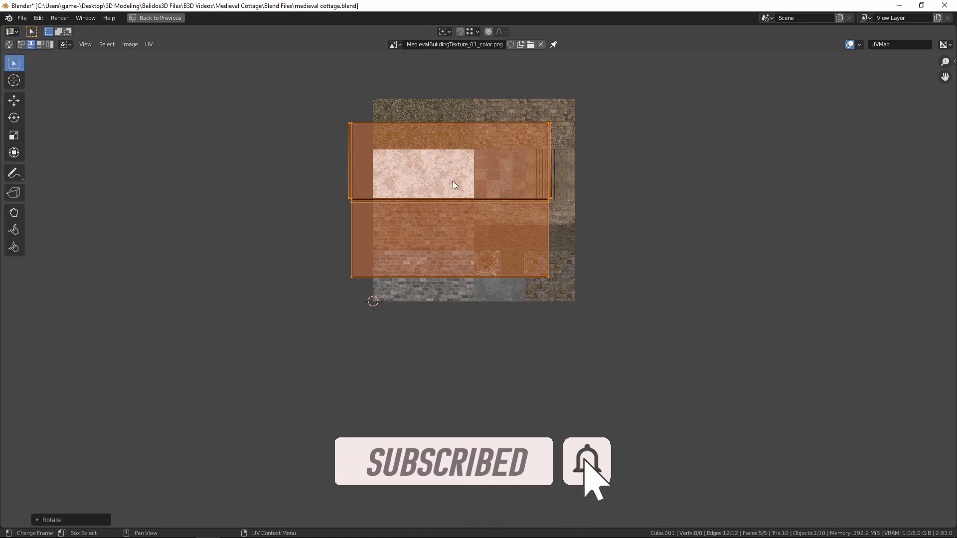
Step: Move the bottom edge of the UV layout up along Y to its top edge, folding the lower face over the upper one
click(316, 264)
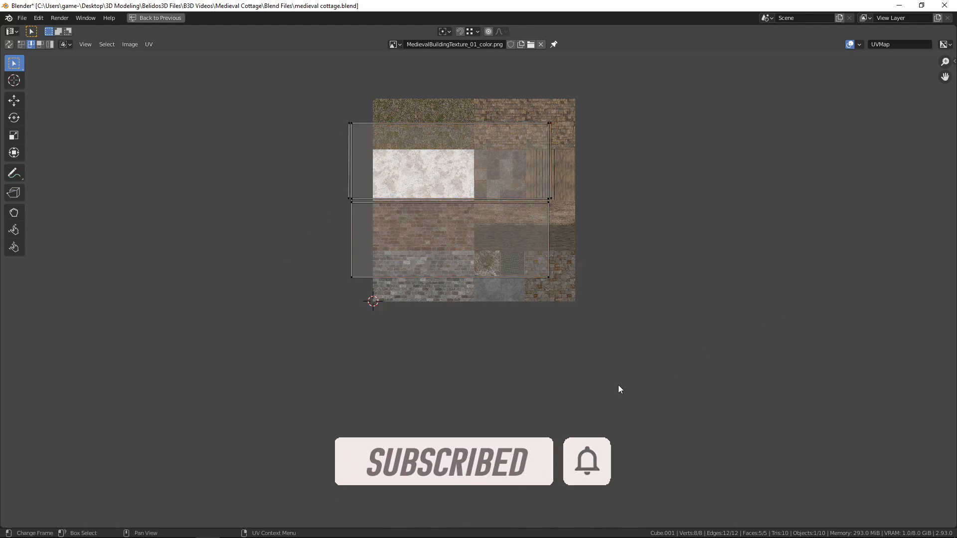
drag(309, 270, 564, 331)
key(g)
key(y)
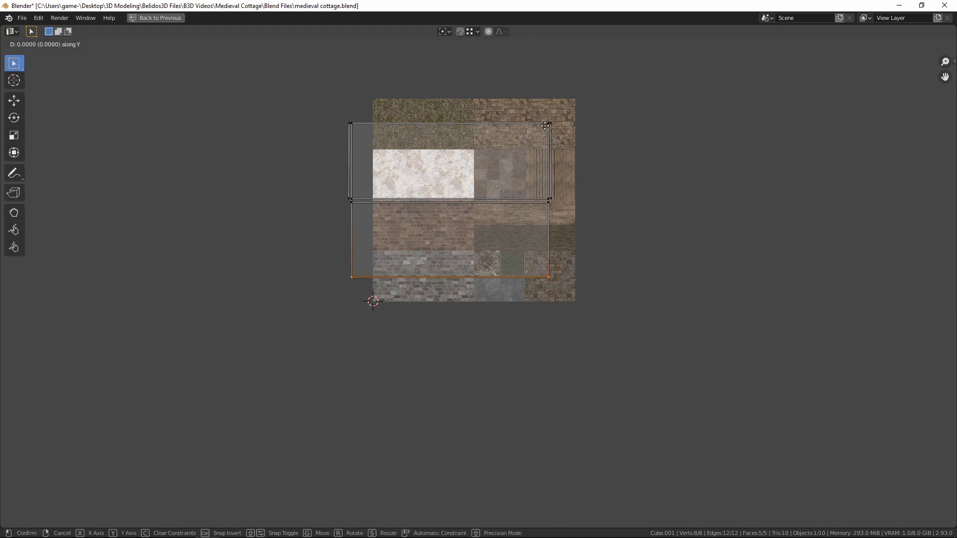
click(544, 126)
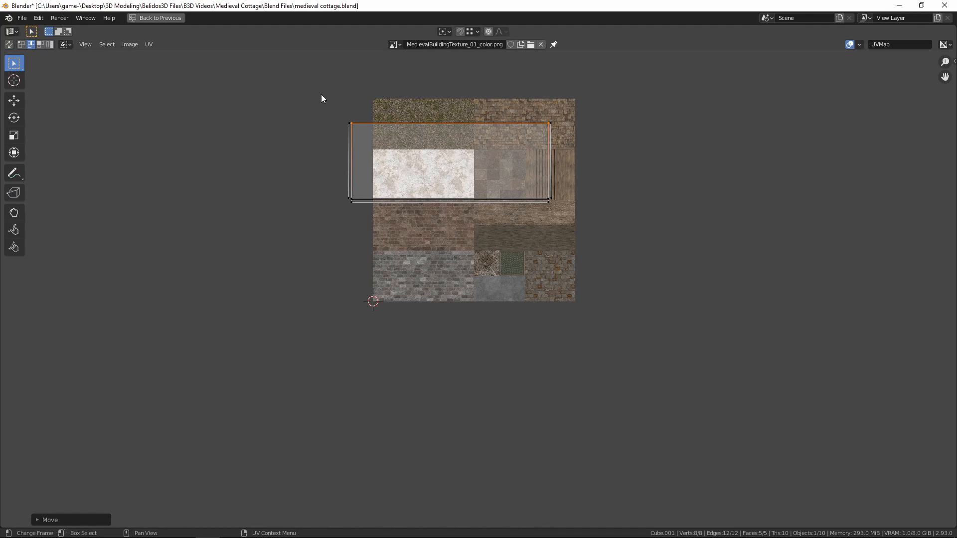
Step: Select all the roof UVs, move them over the wooden shingle texture and scale them down towards its width
drag(311, 93, 701, 275)
key(g)
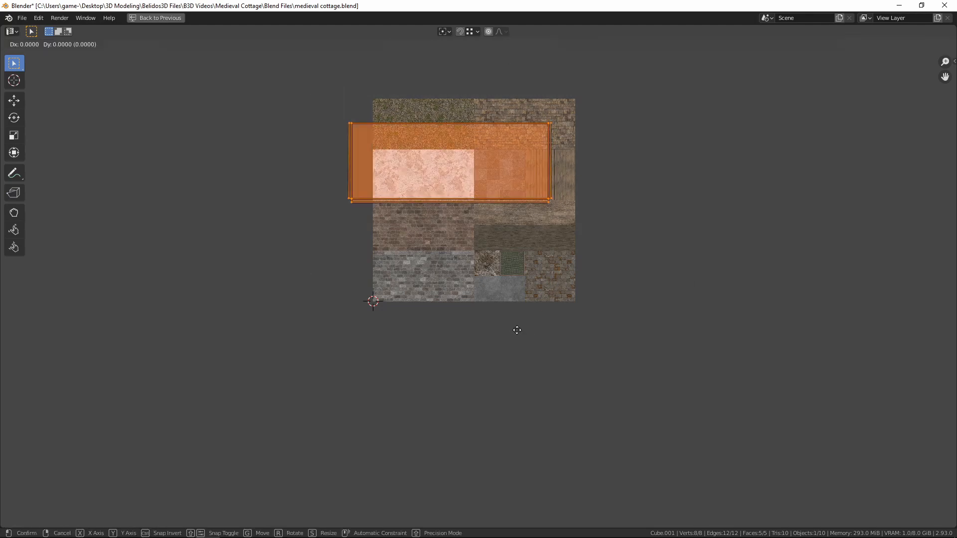
click(587, 294)
key(s)
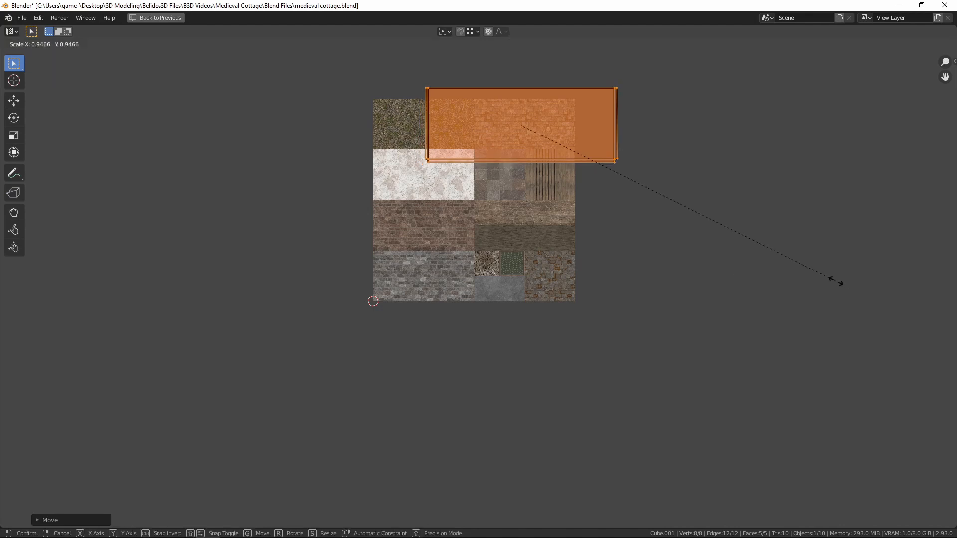
click(681, 223)
Step: Center the roof UVs within the wooden shingle texture, scale them by about 0.98 and restore the full UV Editing layout
scroll(663, 205, up, 3)
middle_drag(662, 204, 551, 399)
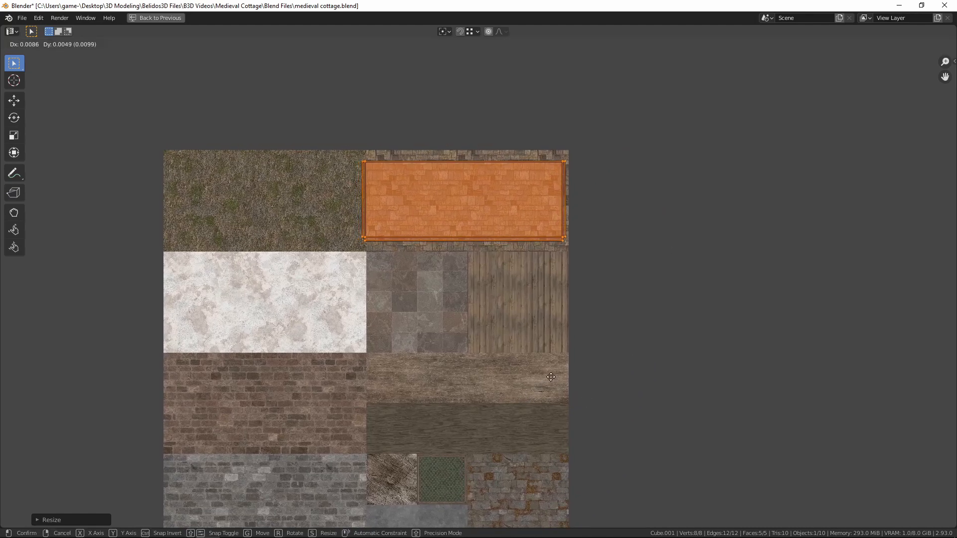
click(581, 335)
key(s)
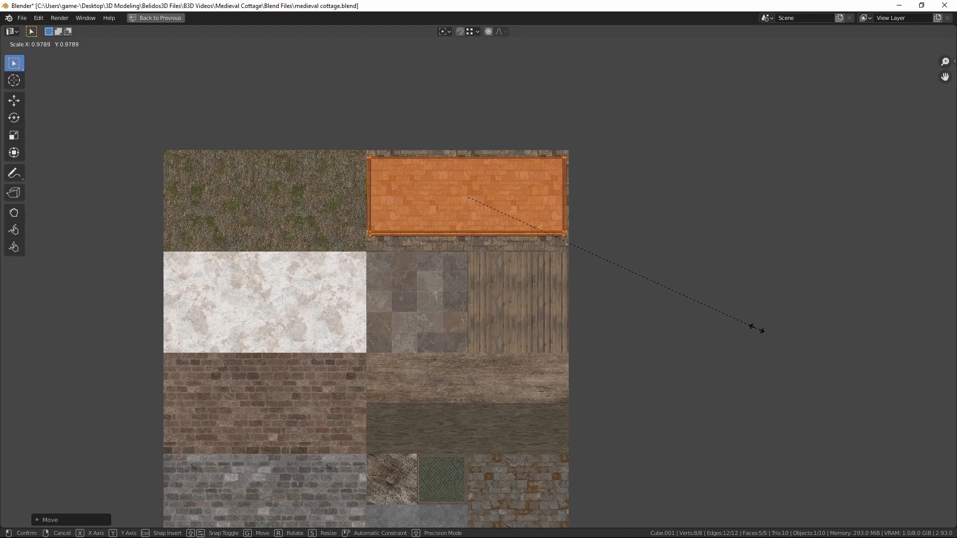
click(756, 330)
key(ctrl+space)
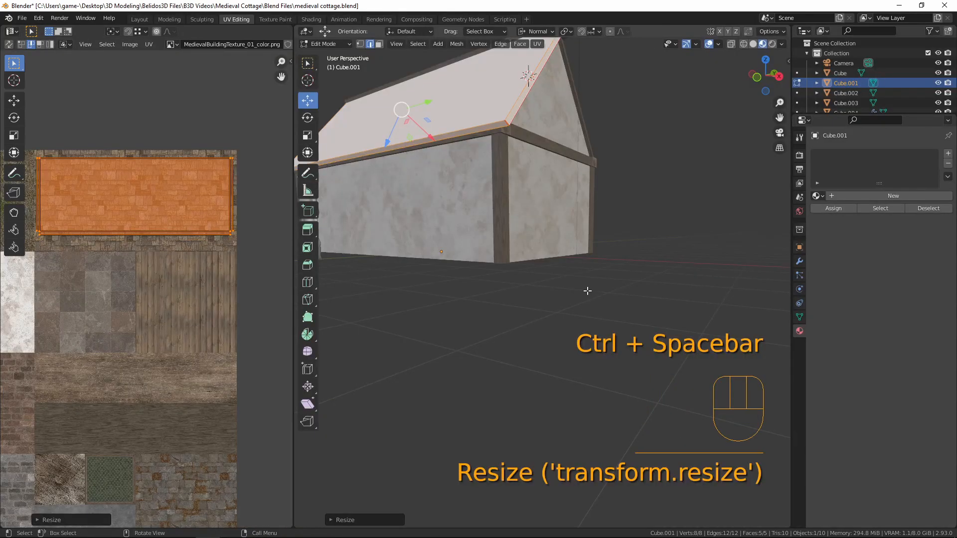
Step: Assign the existing atlas material named Material to the roof slab and clear the mesh selection
shift+middle_drag(553, 203, 811, 282)
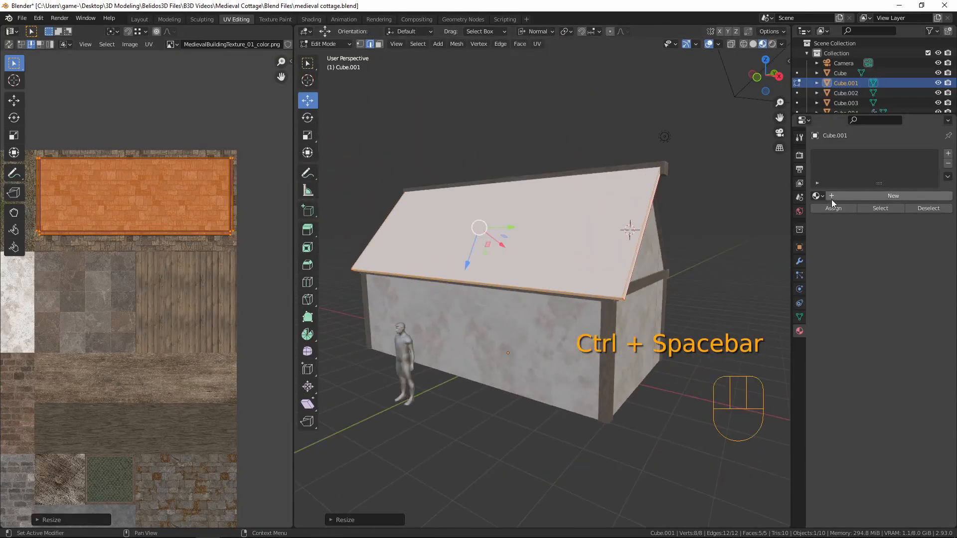
click(818, 196)
click(831, 220)
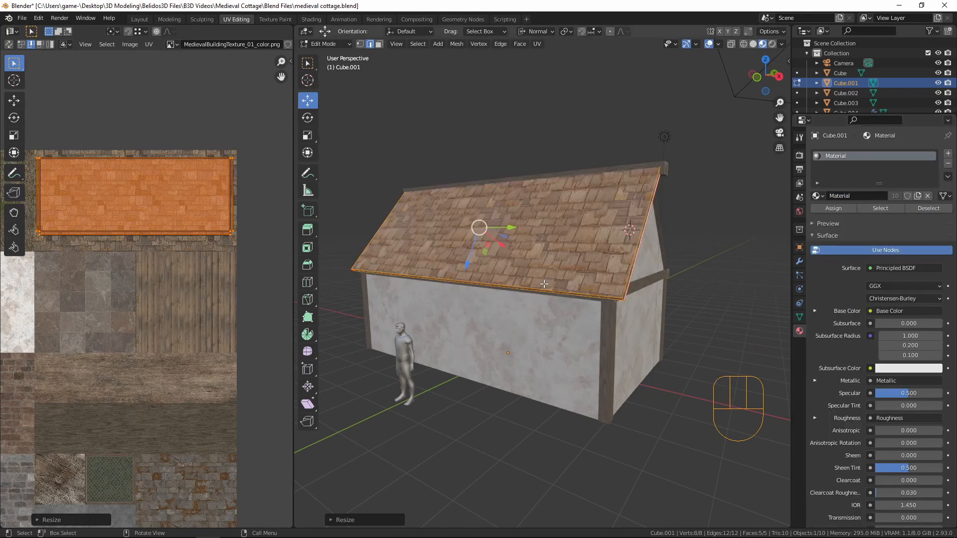
key(a)
key(a)
middle_drag(544, 285, 501, 232)
Step: Return to Object Mode, select the roof slab and add a Mirror modifier on the Y axis instead of X
key(Tab)
key(a)
key(a)
key(a)
click(502, 233)
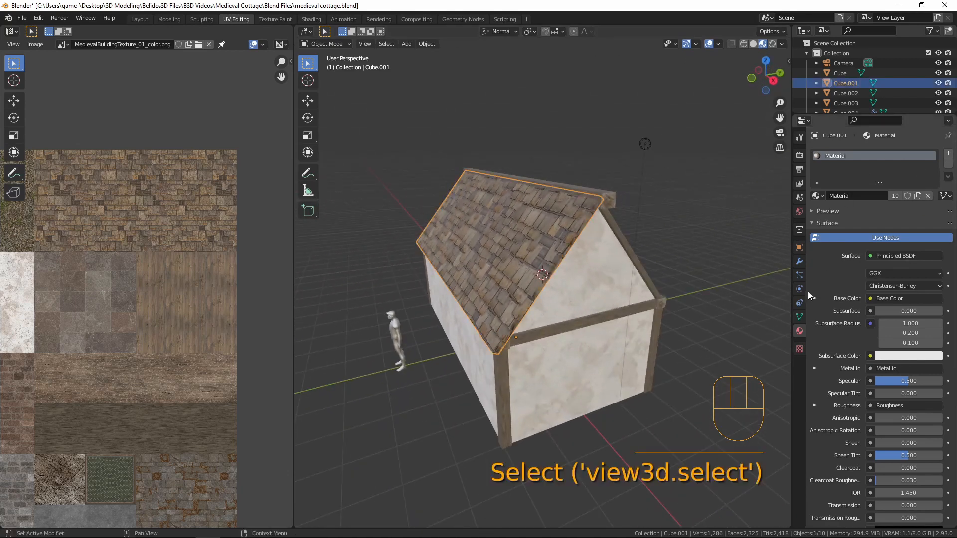
click(800, 262)
click(847, 153)
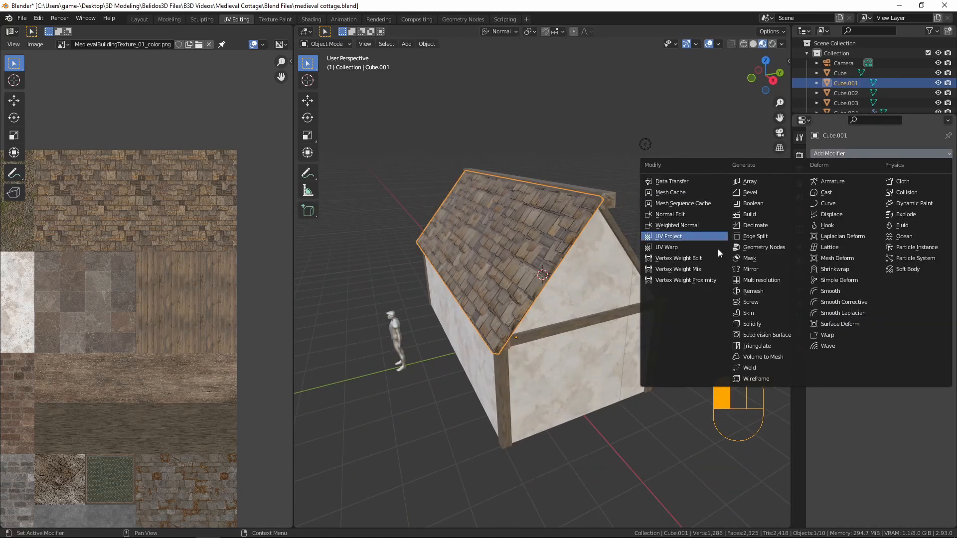
click(757, 270)
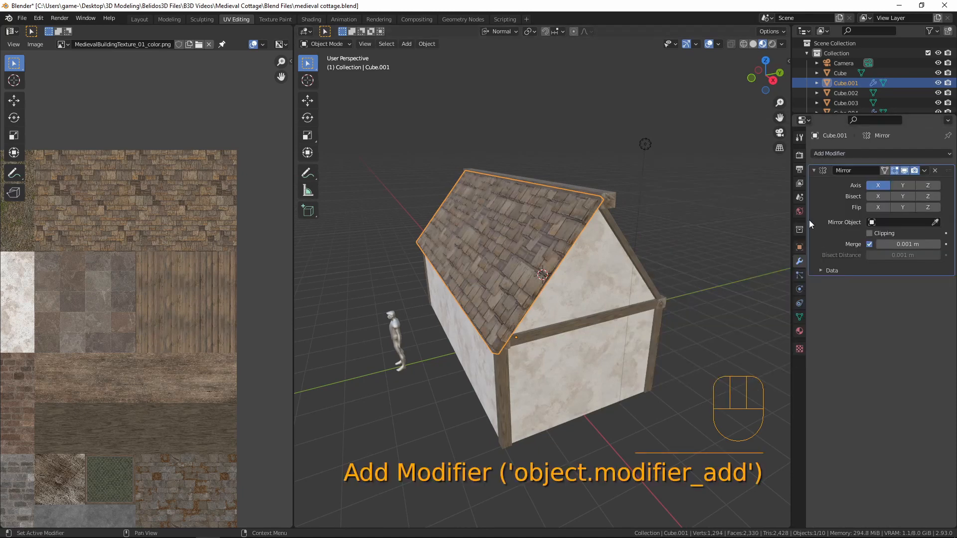
click(886, 186)
click(901, 185)
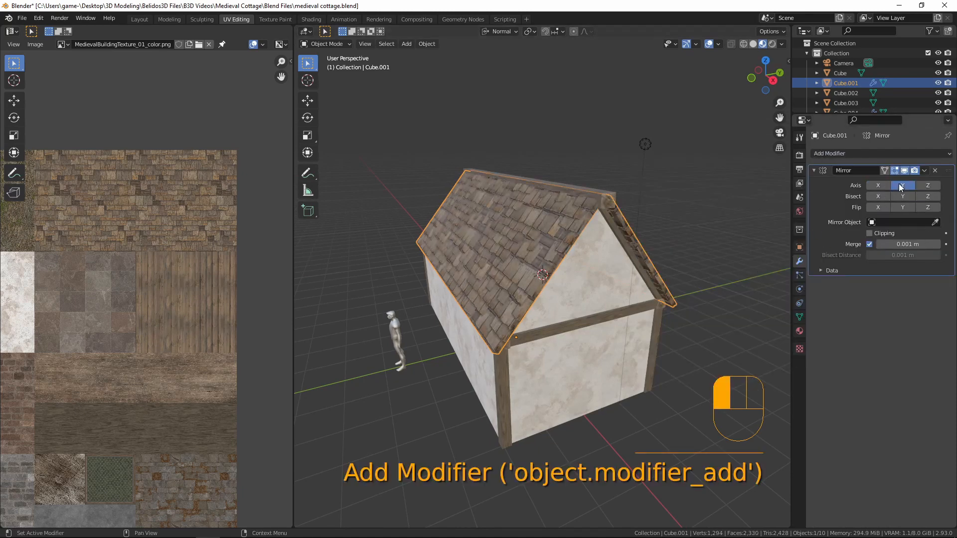
Step: Deselect everything and examine the mirrored shingle roof from both gable ends and both long sides
middle_drag(722, 270, 672, 243)
key(a)
key(a)
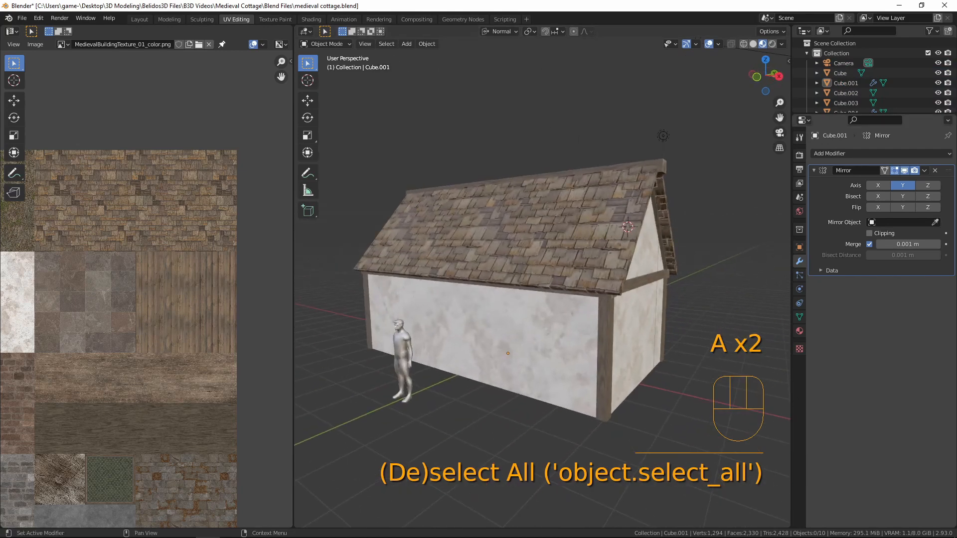
middle_drag(715, 300, 631, 308)
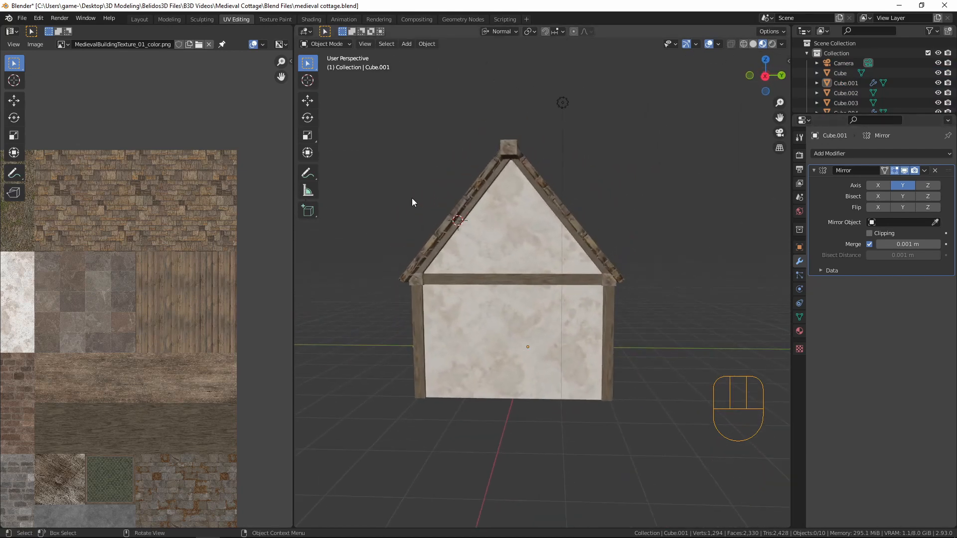
middle_drag(469, 204, 650, 229)
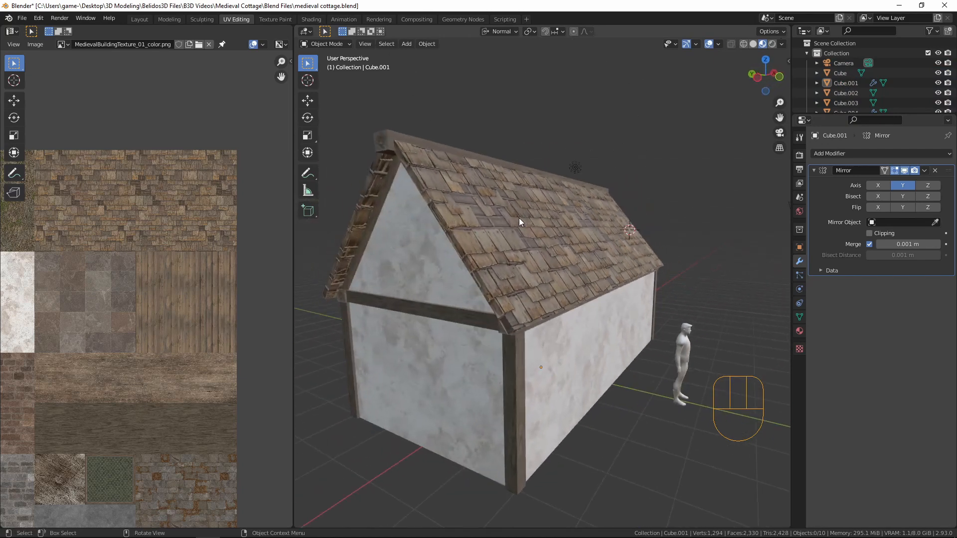
middle_drag(519, 218, 391, 216)
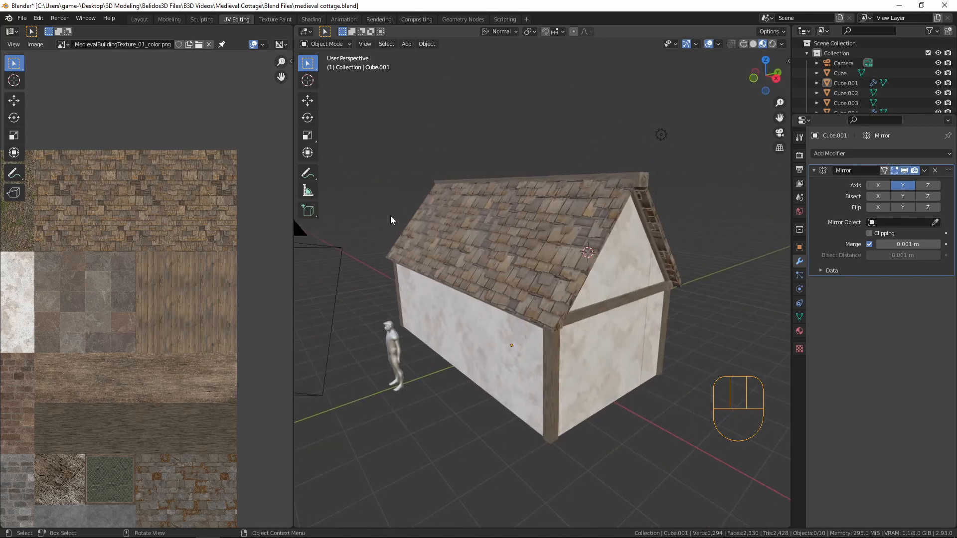
Step: Select both end faces of the ridge beam in Edit Mode and scale them together
click(644, 177)
middle_drag(660, 289, 626, 285)
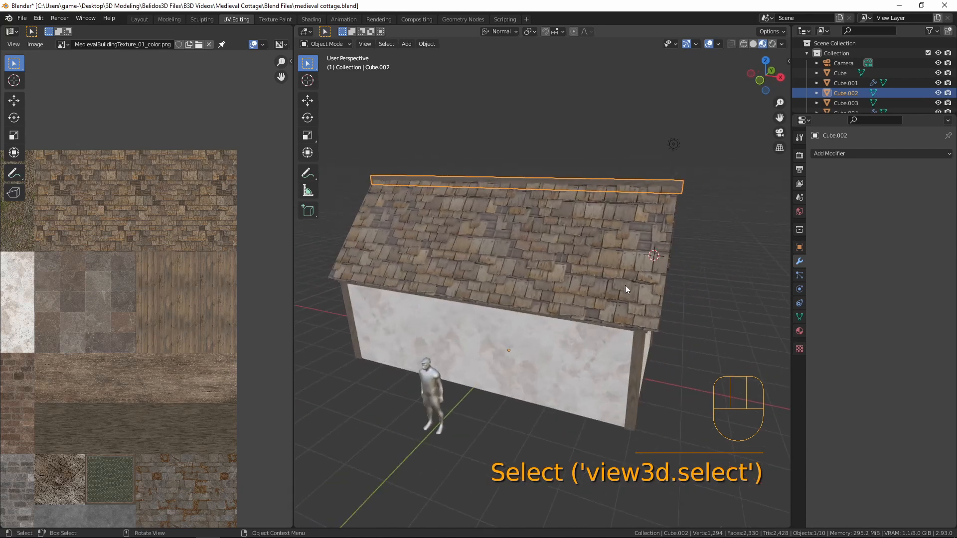
key(Tab)
middle_drag(563, 219, 537, 241)
scroll(508, 229, up, 2)
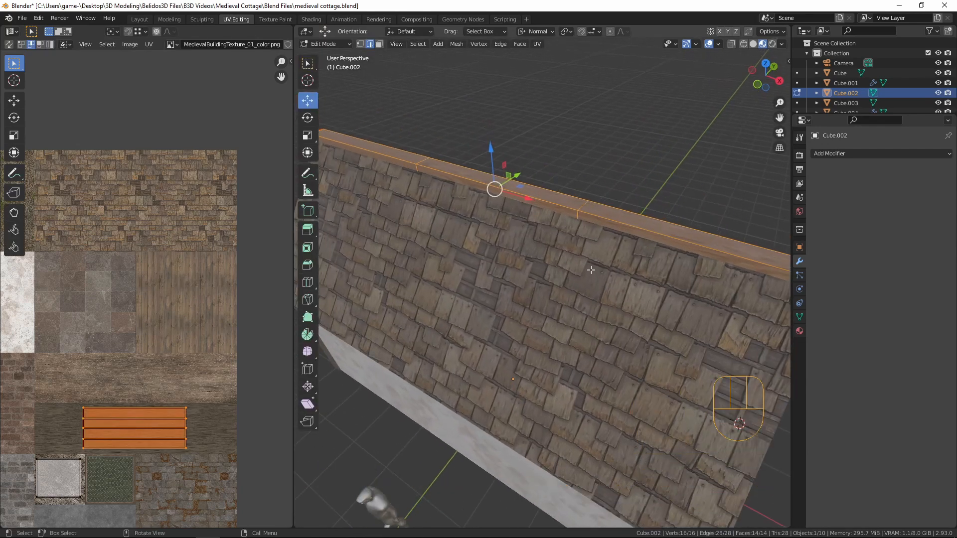
scroll(590, 270, down, 5)
middle_drag(591, 270, 563, 278)
key(3)
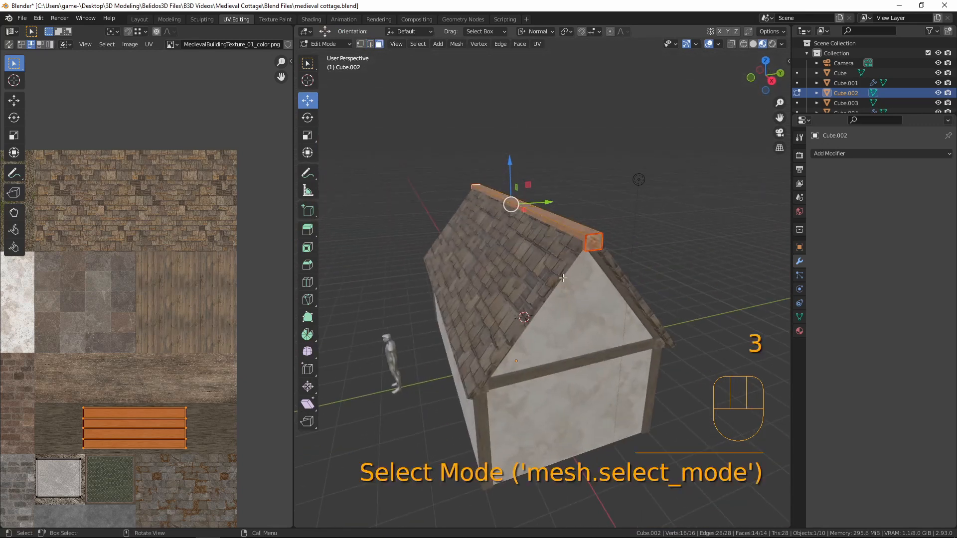
click(591, 240)
middle_drag(591, 241, 457, 213)
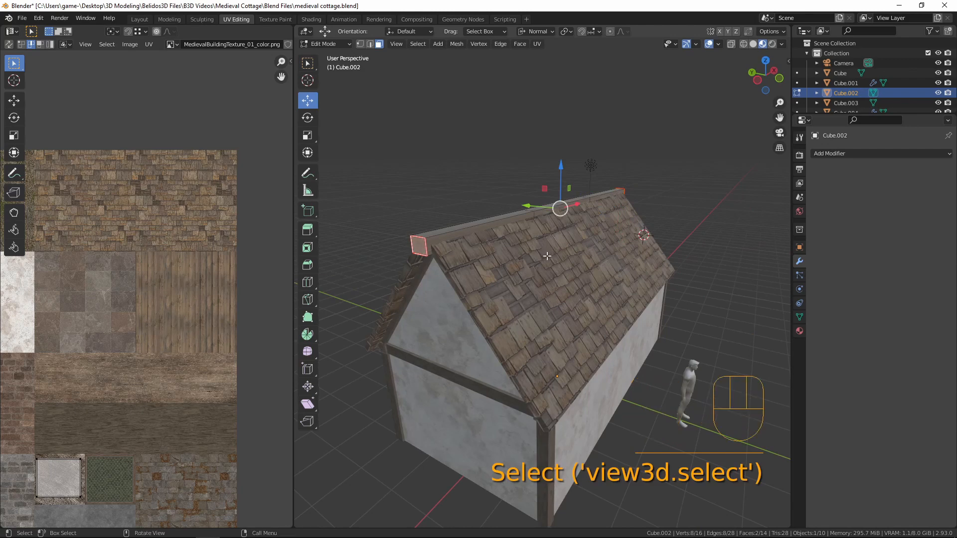
key(s)
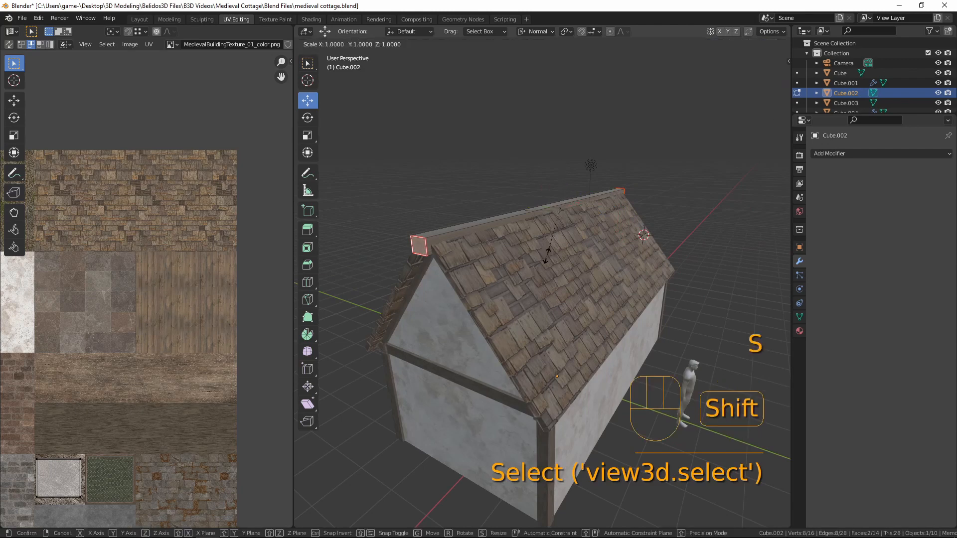
Step: Scale up the ridge beam's two end faces to about 1.16, excluding the normal X axis
key(shift+x)
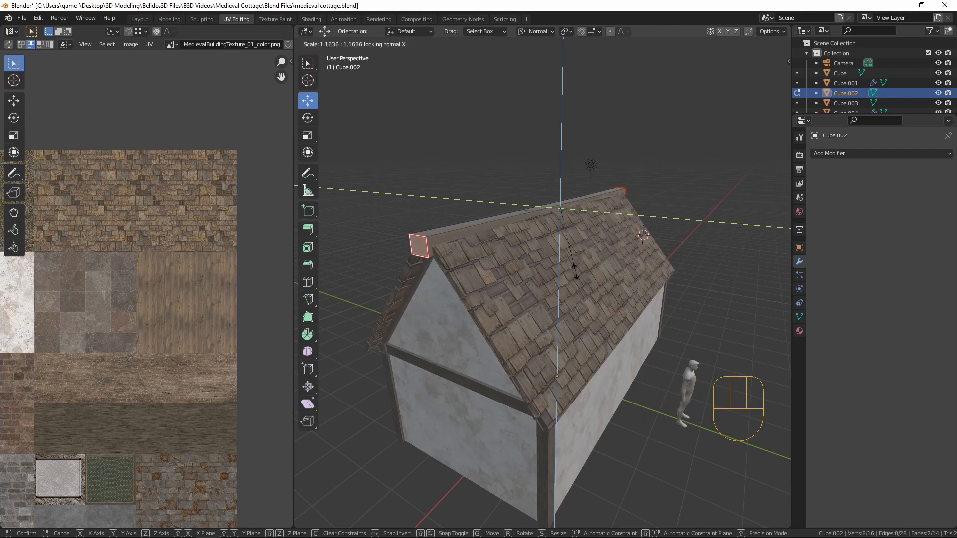
click(567, 270)
key(Tab)
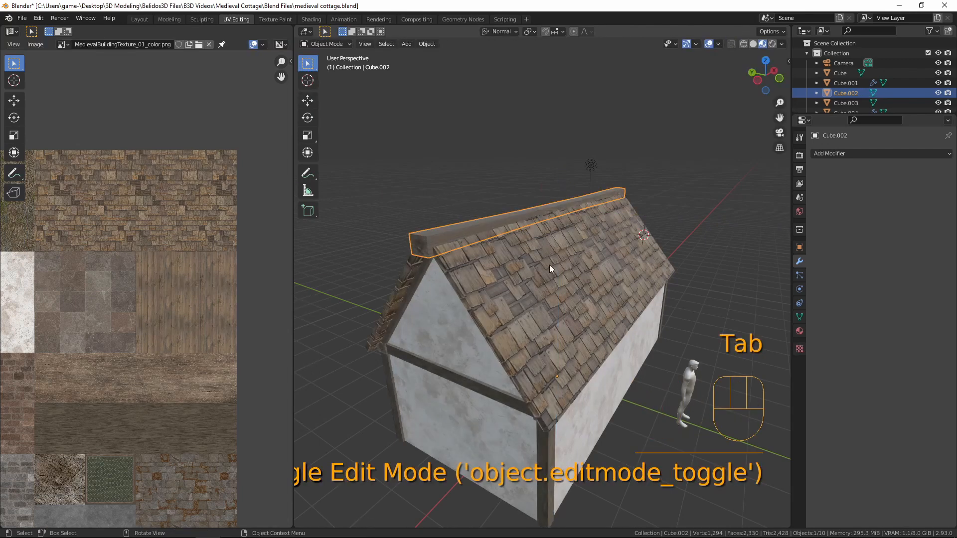
Step: Select the ridge beam's two inner edge loops and scale them down slightly, excluding the normal X axis
middle_drag(550, 265, 444, 271)
key(Tab)
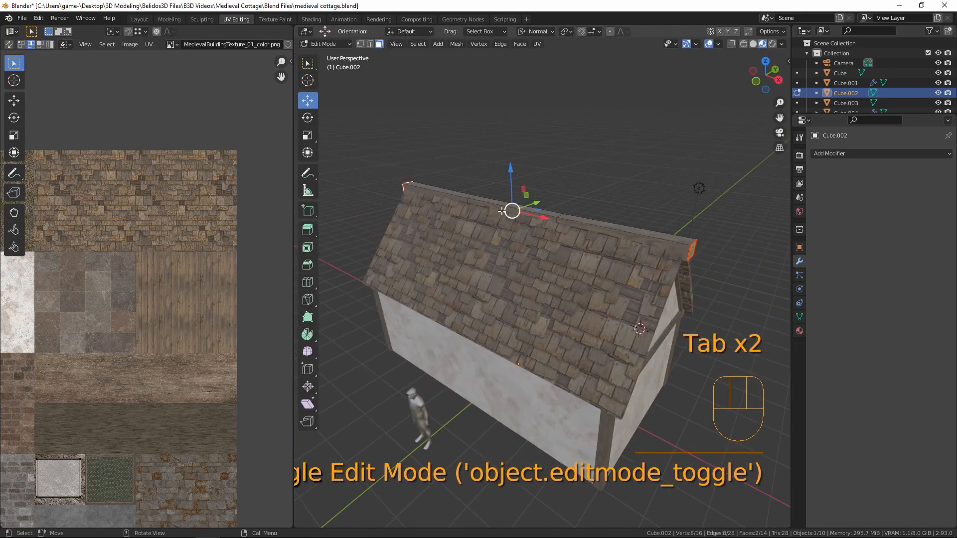
scroll(444, 271, up, 4)
key(2)
alt+click(435, 162)
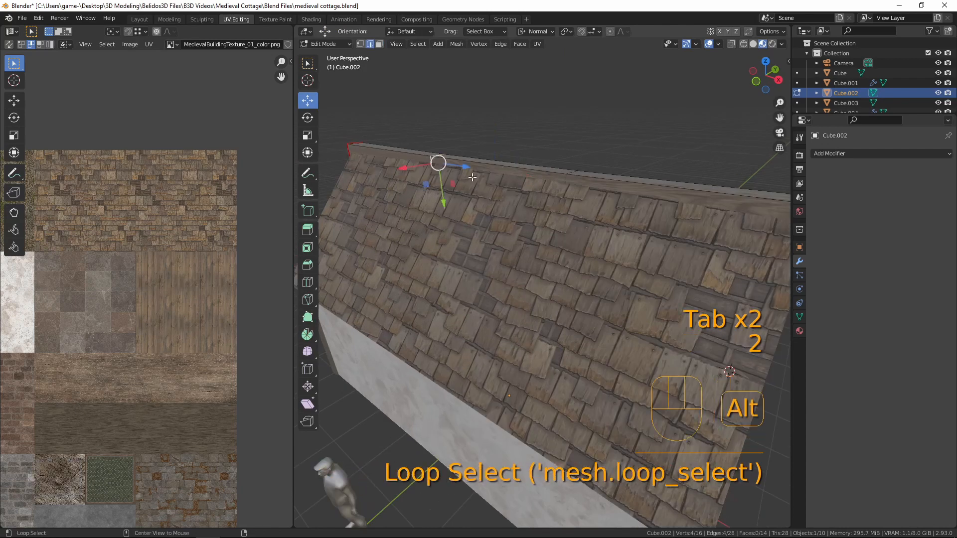
alt+shift+click(569, 178)
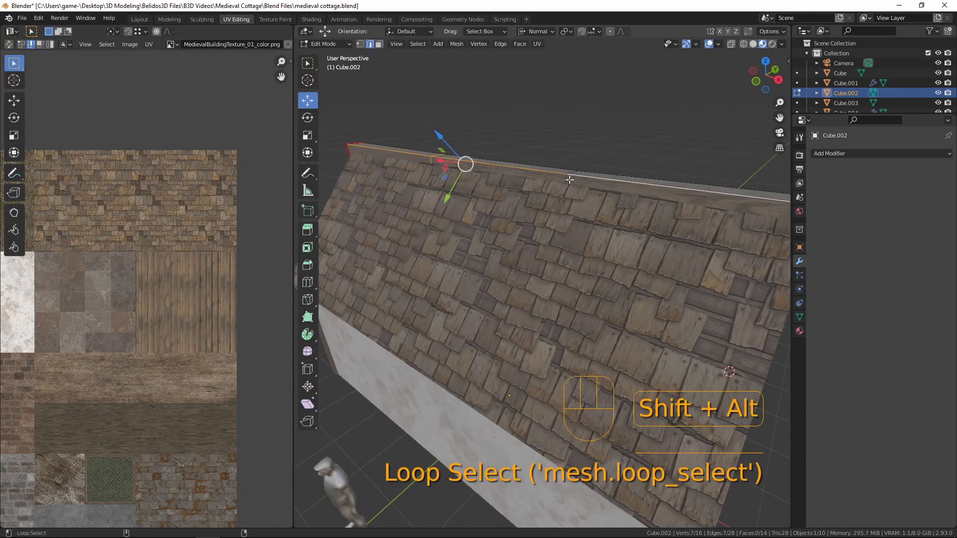
key(s)
shift+middle_click(590, 242)
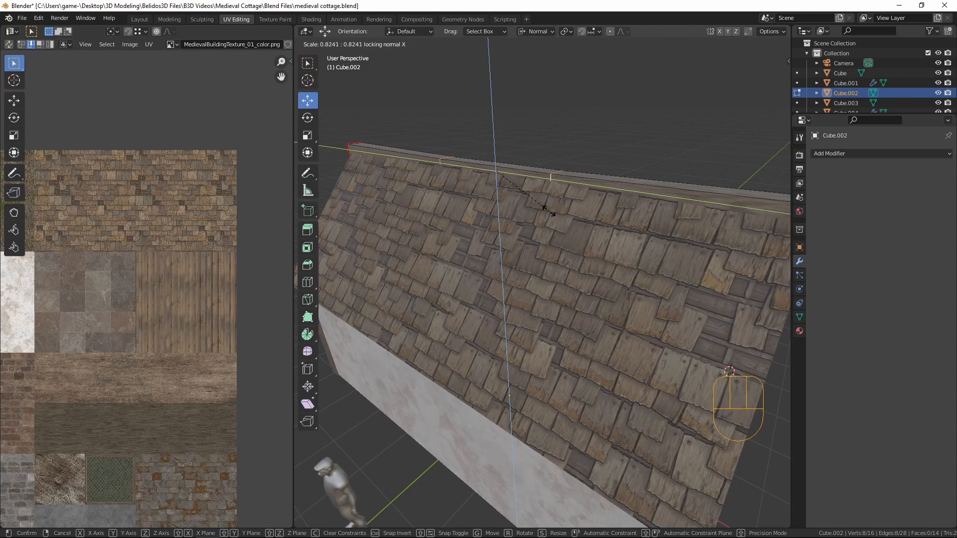
click(567, 222)
scroll(564, 221, down, 3)
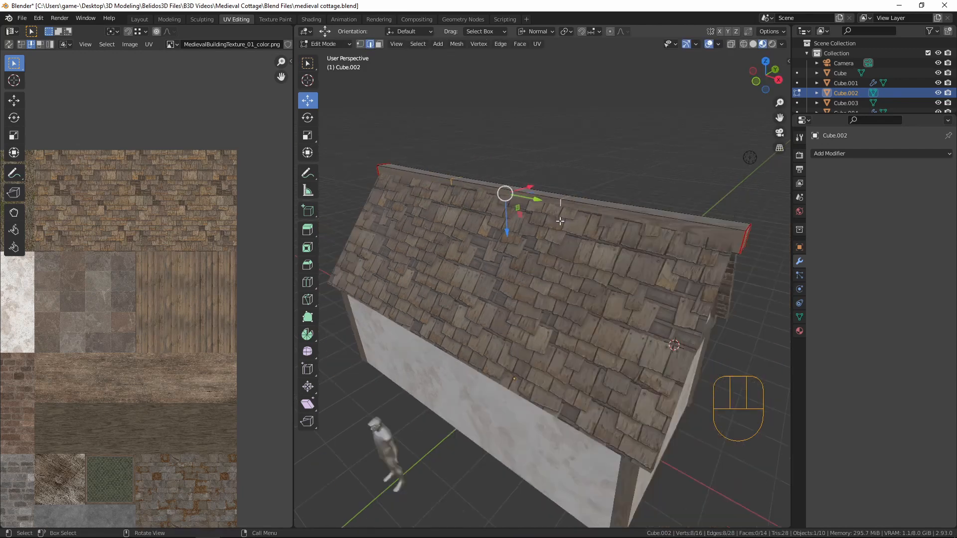
middle_drag(560, 220, 521, 251)
Step: Switch the transform orientation to Global and shrink the ridge beam's inner edge loops slightly, excluding the X axis
click(534, 31)
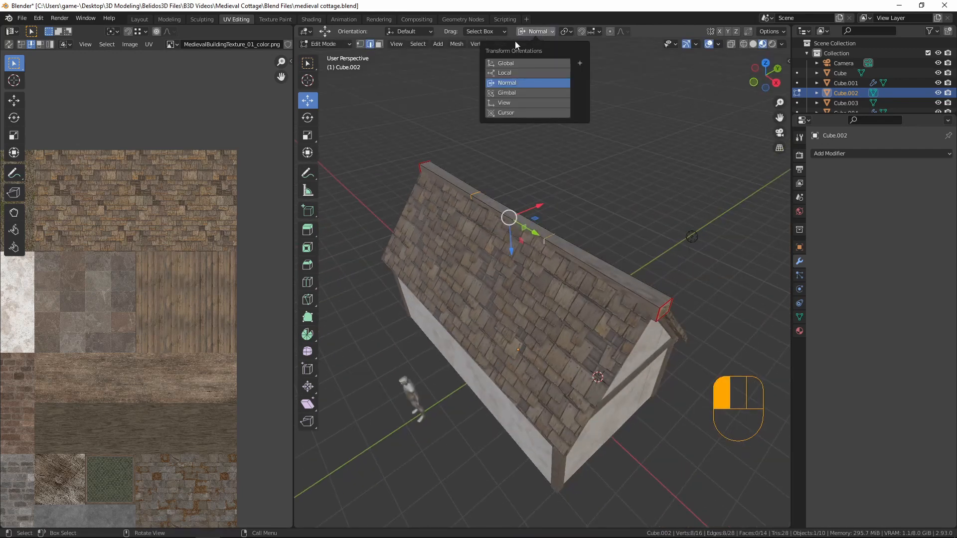
click(509, 63)
scroll(511, 228, up, 4)
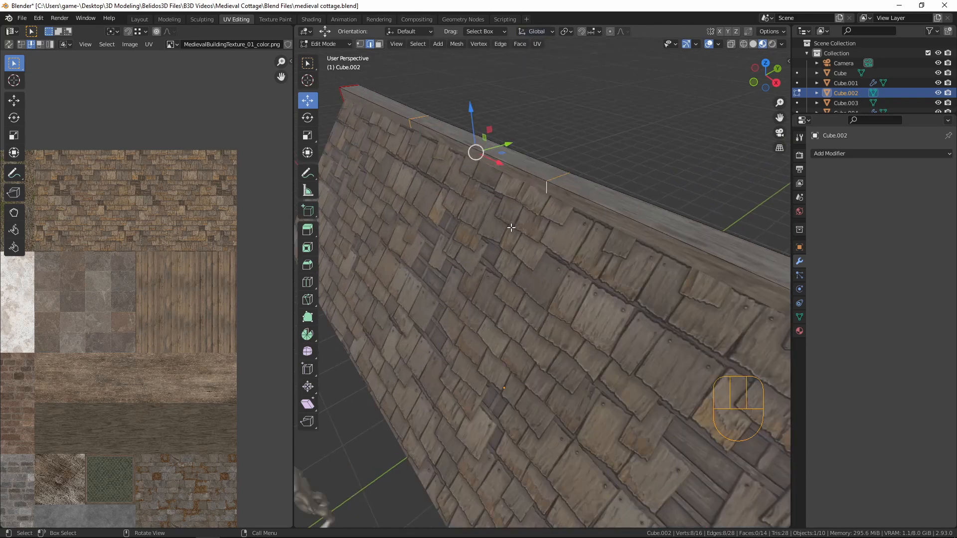
key(s)
key(shift+x)
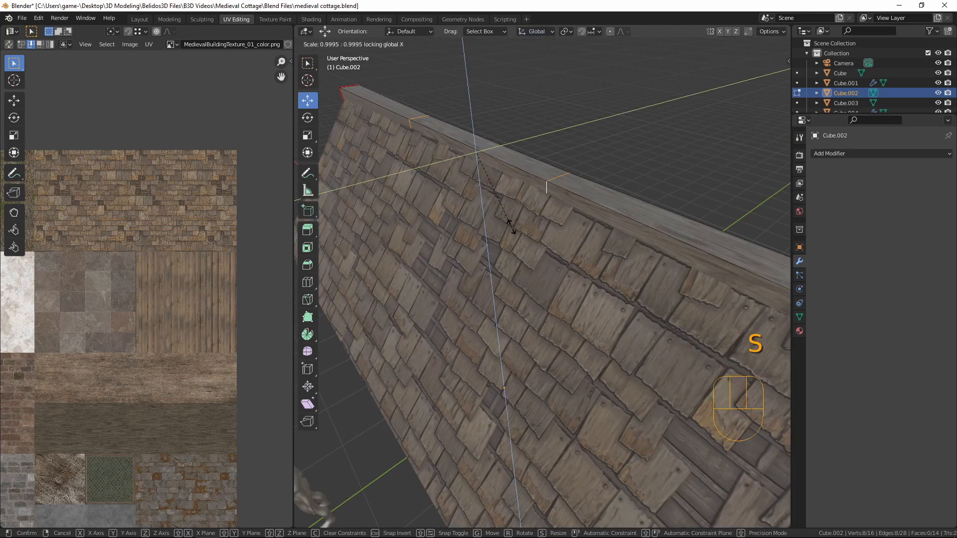
click(504, 217)
scroll(504, 217, down, 5)
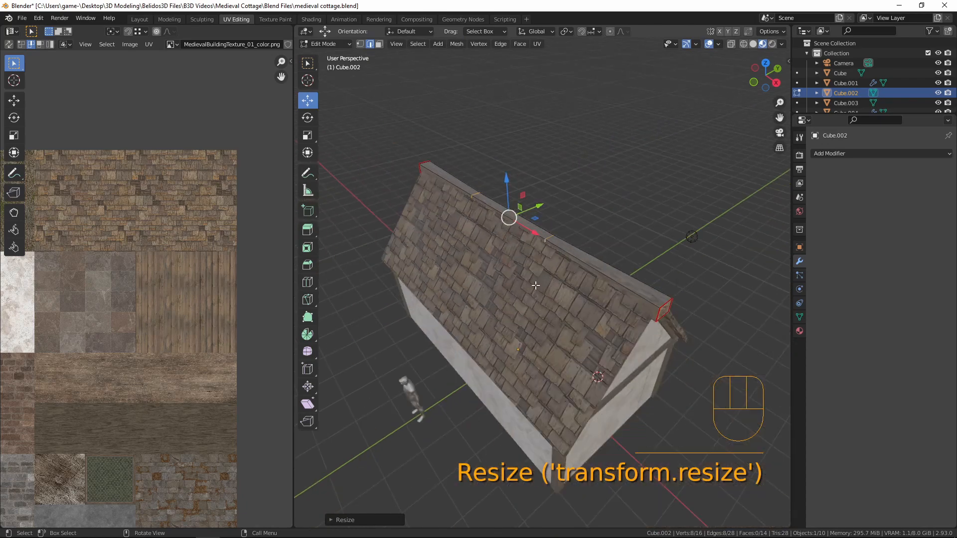
middle_drag(504, 219, 612, 255)
key(Tab)
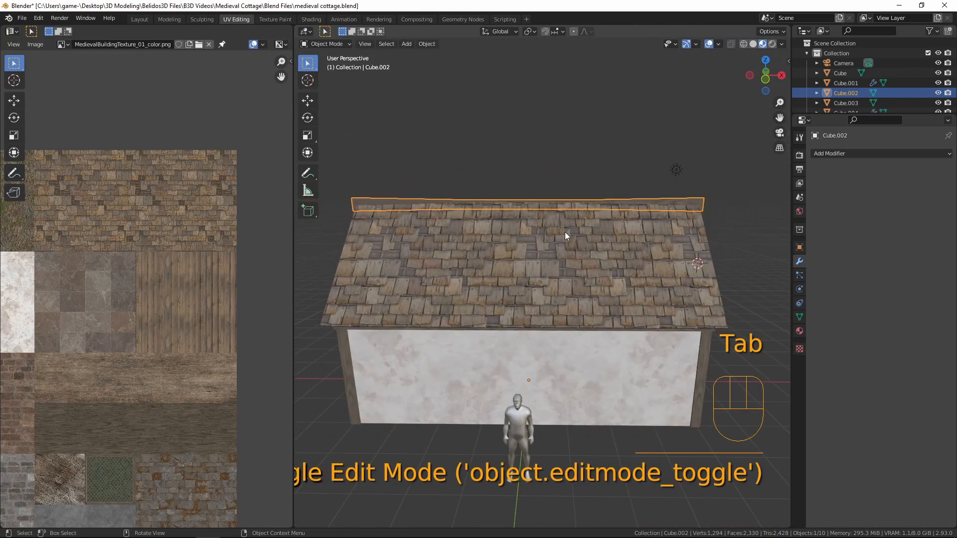
Step: Raise the ridge beam about 0.017 m along the Z axis and clear the selection
middle_drag(534, 223, 444, 196)
key(a)
key(a)
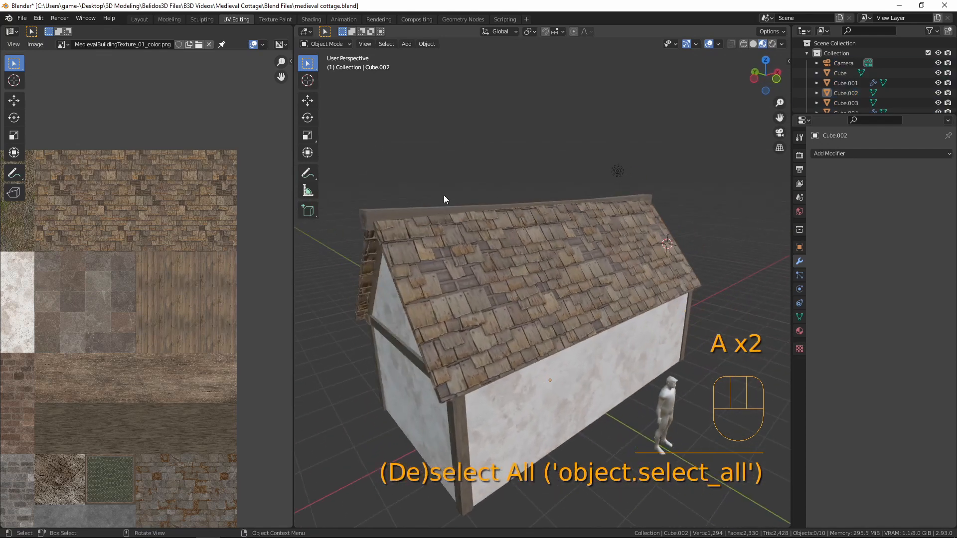
click(370, 214)
key(g)
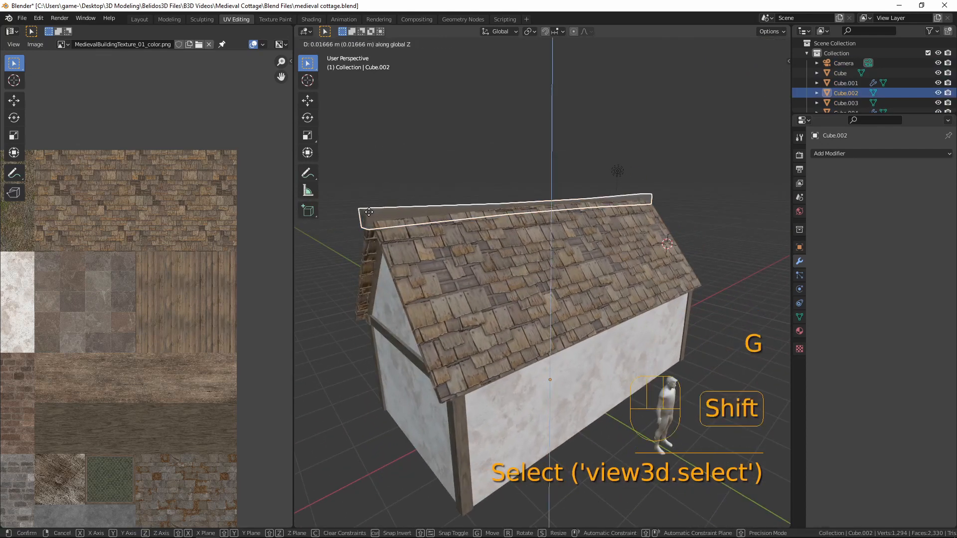
shift+click(372, 207)
key(a)
key(a)
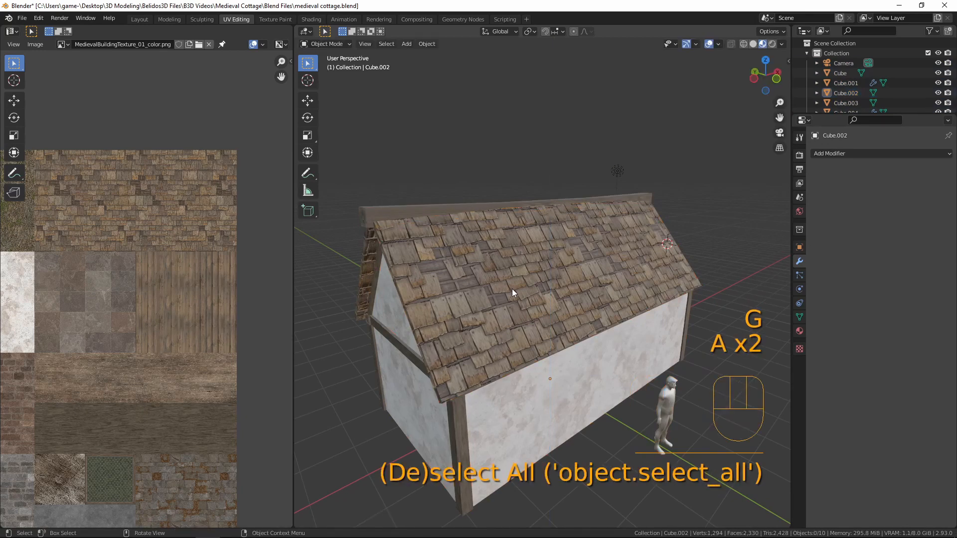
Step: Add two evenly spaced lengthwise loop cuts to the shingled roof slope without sliding them
click(516, 288)
middle_drag(493, 304, 455, 286)
key(Tab)
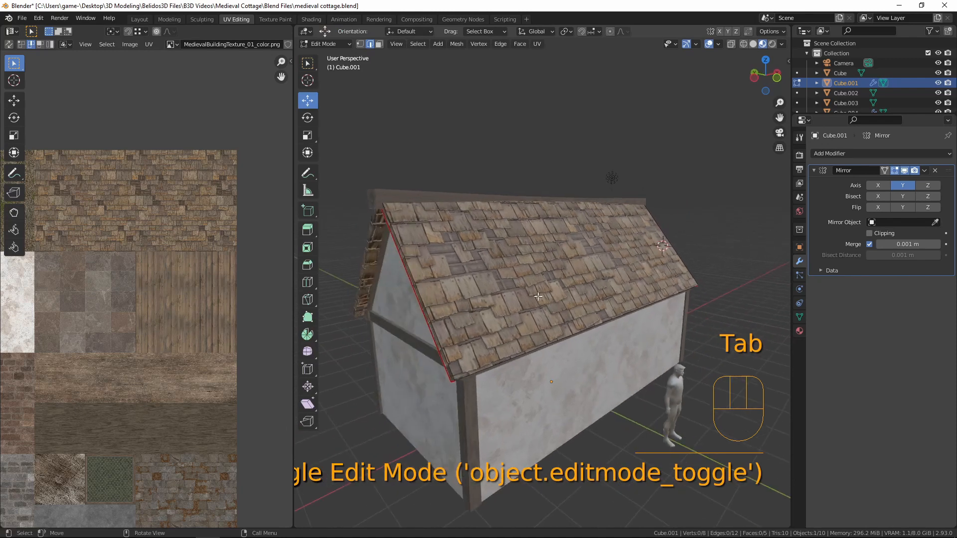
key(ctrl+r)
scroll(451, 289, up, 1)
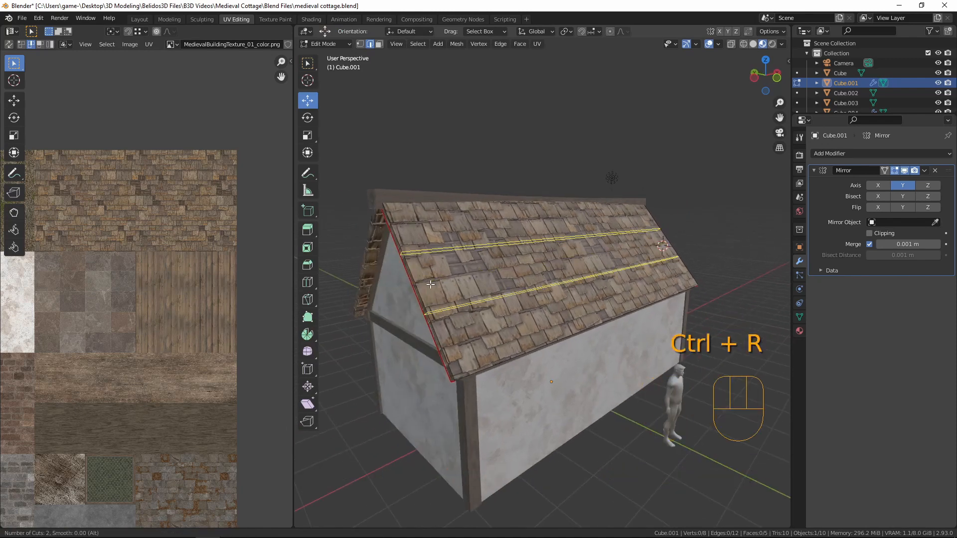
click(441, 296)
right_click(440, 299)
Step: Move the two new roof edge loops about 0.045 m inward along Y to make the slope sag
mouse_move(439, 299)
middle_down()
mouse_move(471, 317)
mouse_move(519, 315)
mouse_move(449, 315)
middle_up()
key(KP_3)
scroll(486, 307, up, 4)
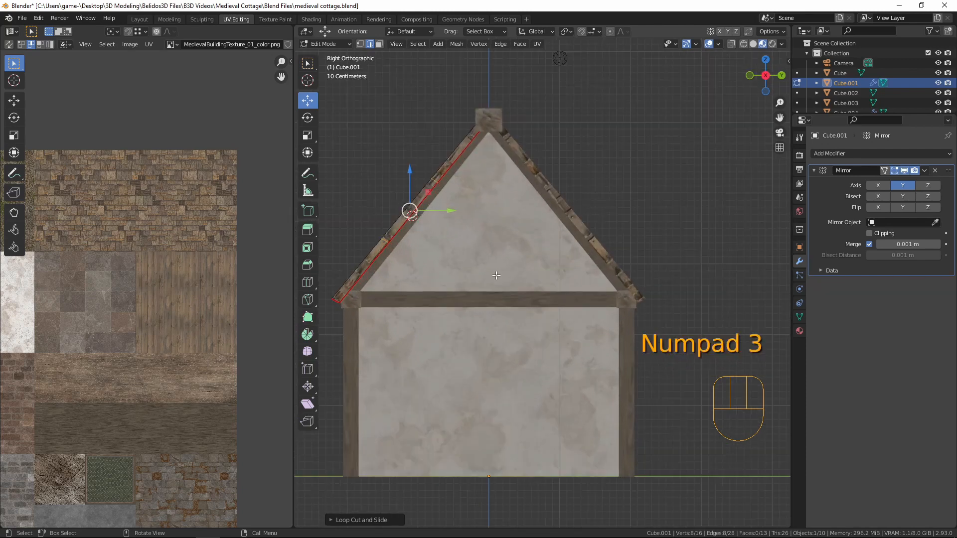
key(g)
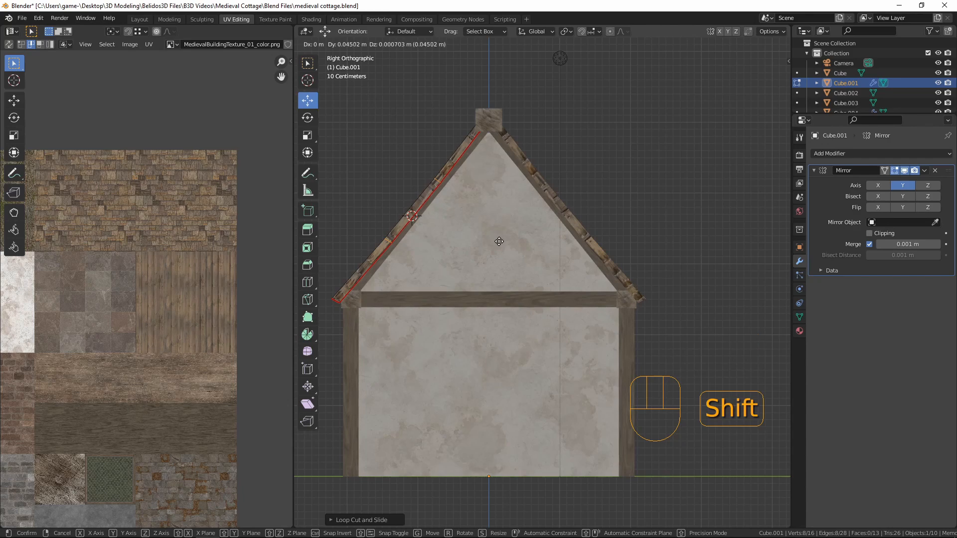
click(499, 243)
Step: Scale the two roof edge loops to about 0.974 along the X axis, leave Edit Mode and clear the selection
middle_drag(499, 243, 587, 256)
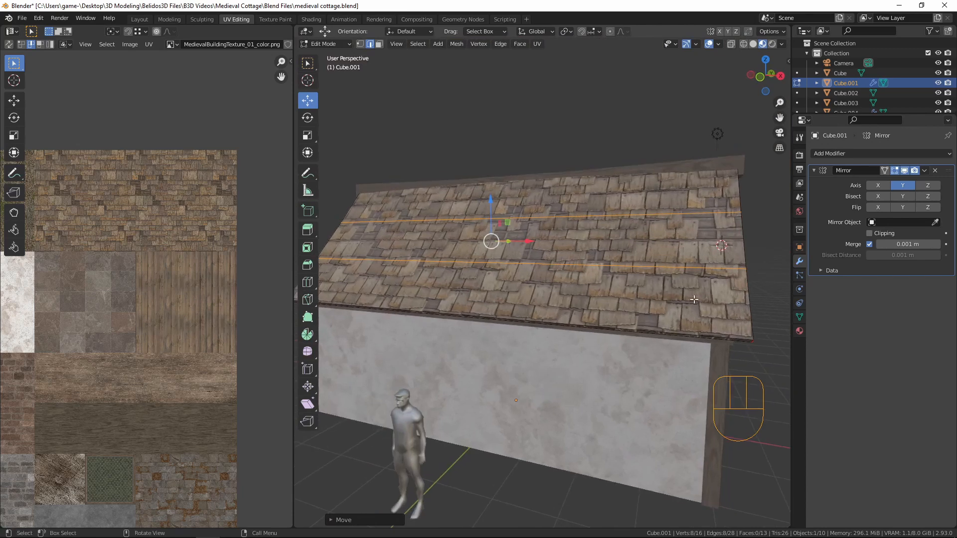
key(s)
key(x)
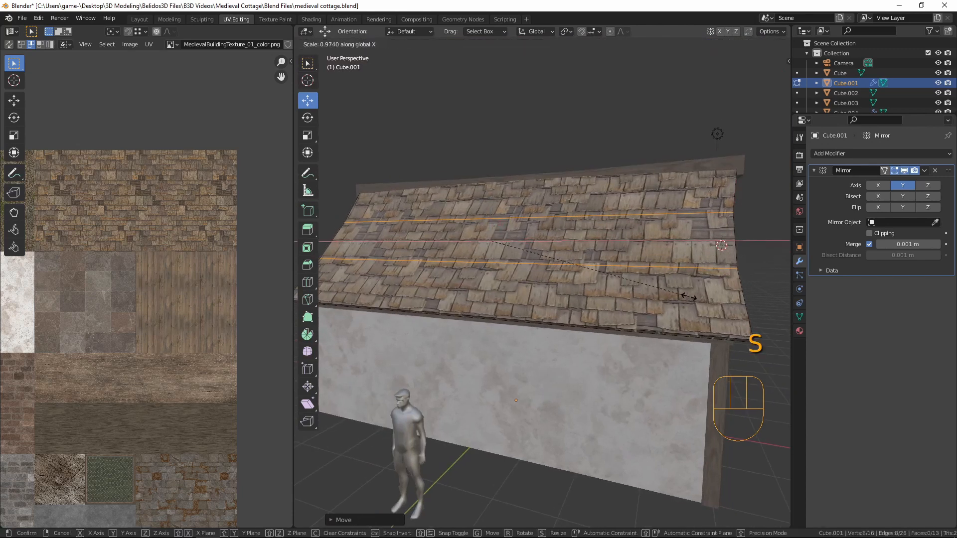
click(689, 297)
scroll(663, 280, down, 4)
middle_drag(662, 281, 633, 282)
key(a)
key(a)
key(Tab)
key(a)
key(a)
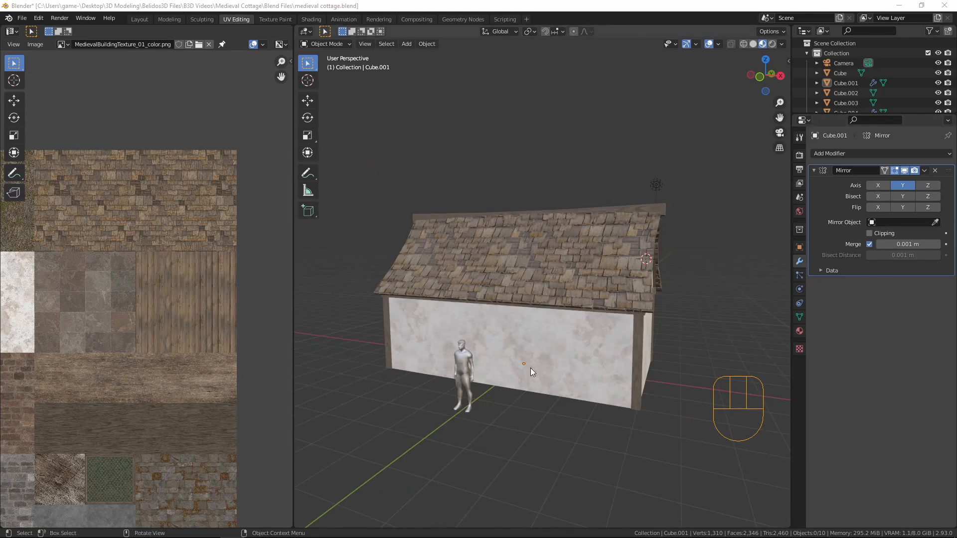
middle_drag(431, 343, 464, 335)
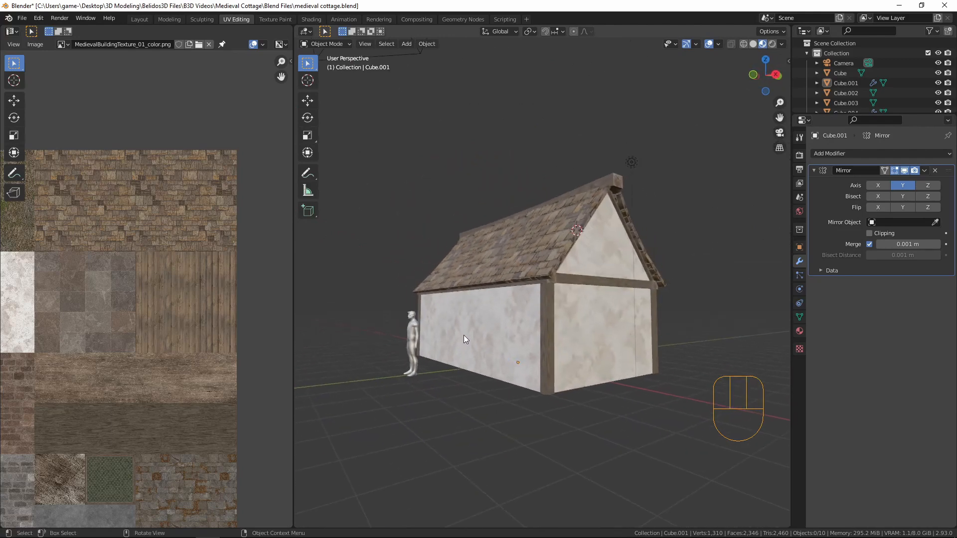
click(551, 306)
click(852, 154)
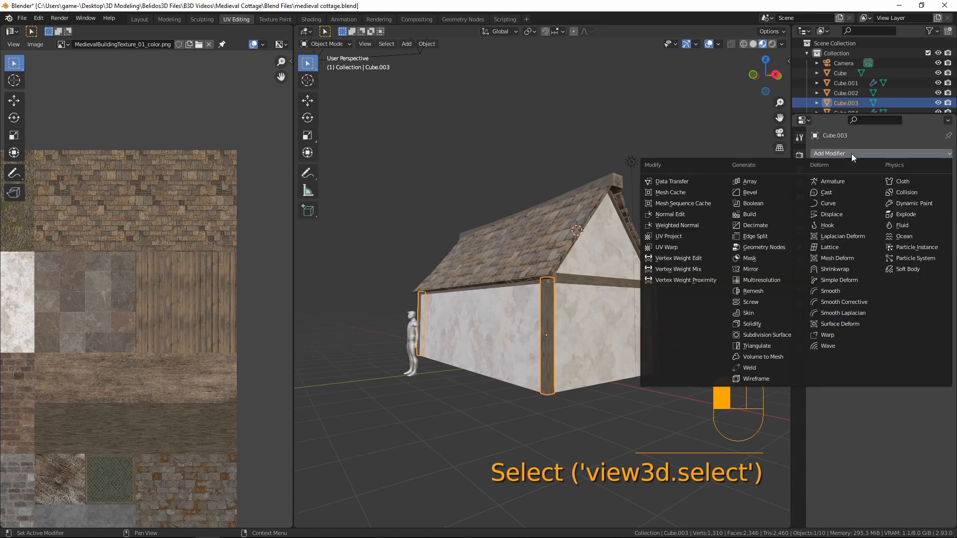
click(851, 154)
Step: Apply the Mirror modifiers on the roof and on the horizontal beams beneath the eaves
middle_drag(622, 298, 569, 334)
click(601, 279)
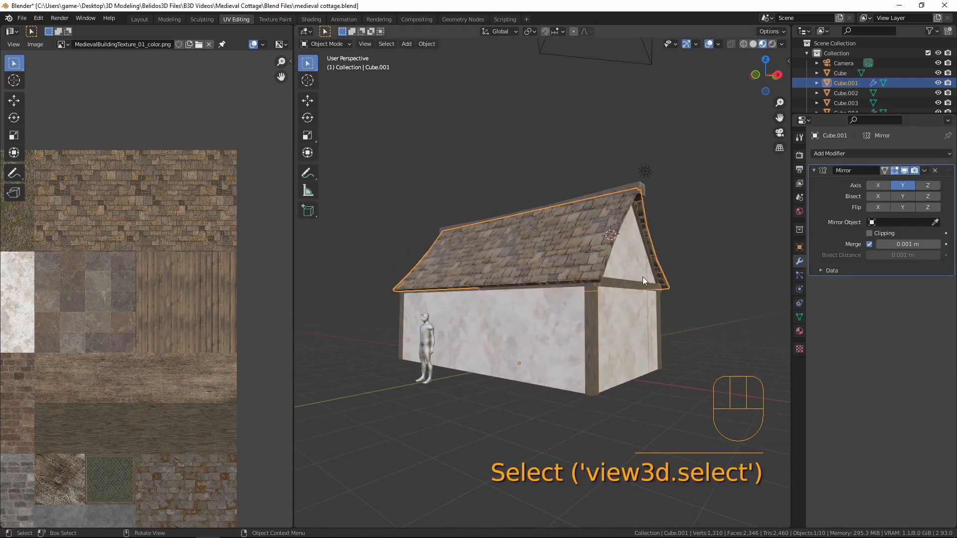
key(ctrl+a)
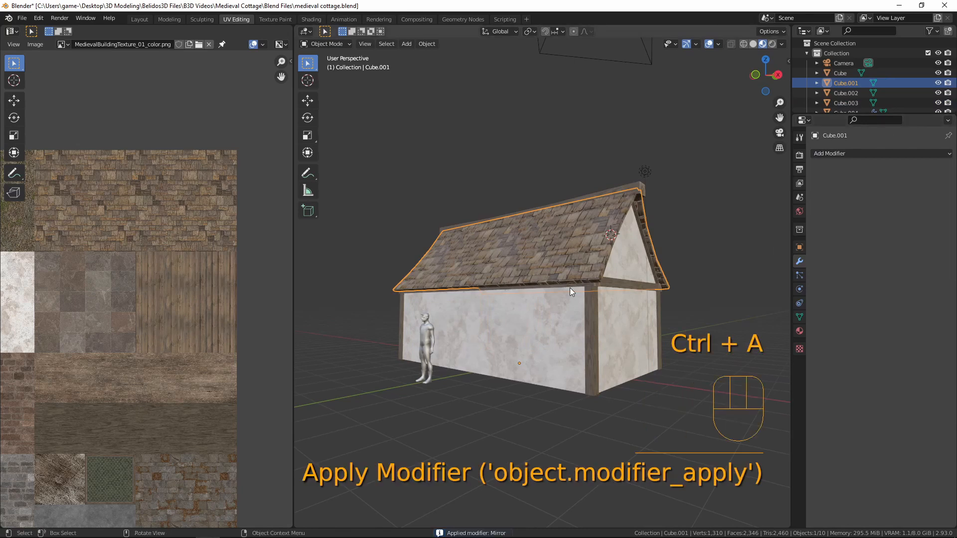
middle_drag(570, 289, 498, 265)
click(493, 262)
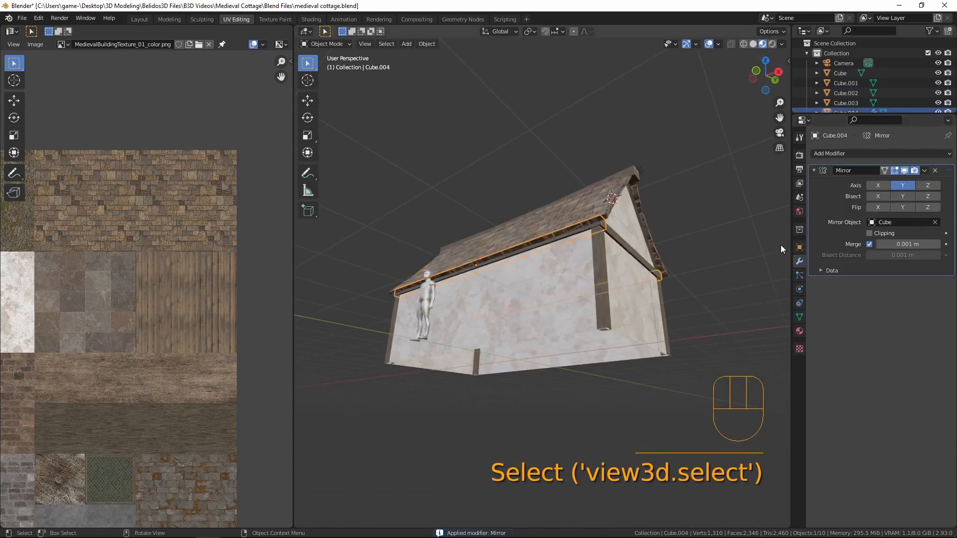
key(ctrl+a)
click(614, 211)
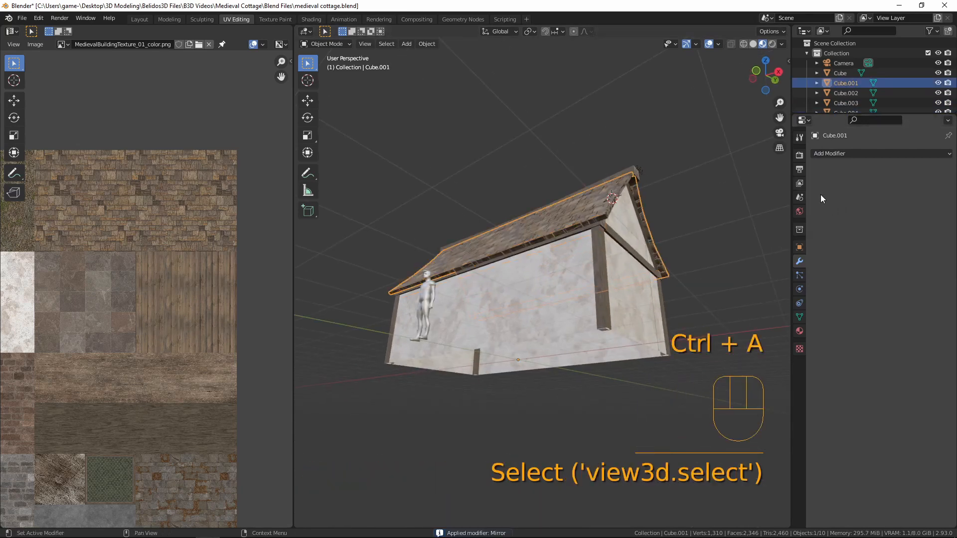
Step: Select all the cottage parts with the walls as the active object and join them into one object
middle_drag(785, 216, 557, 253)
click(511, 226)
drag(530, 210, 520, 357)
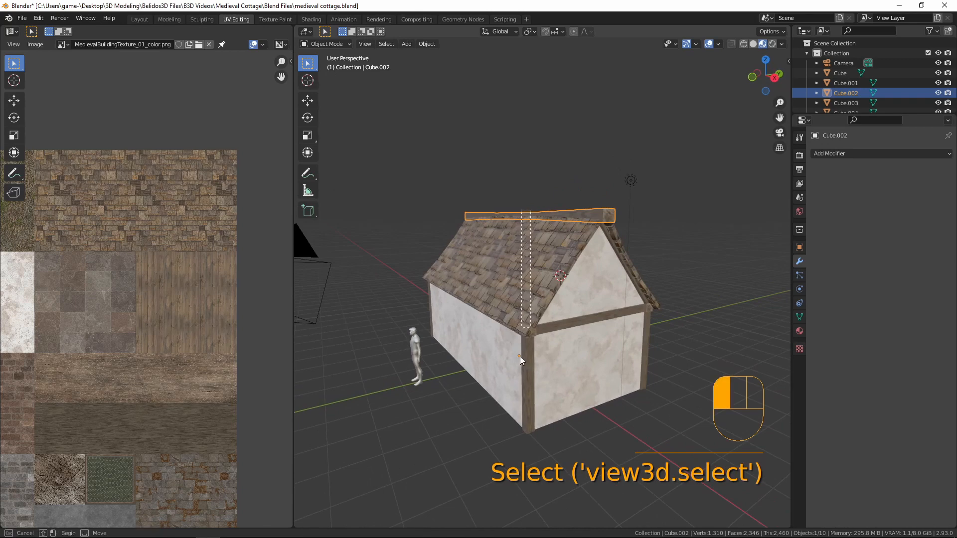
drag(563, 397, 563, 397)
shift+click(591, 391)
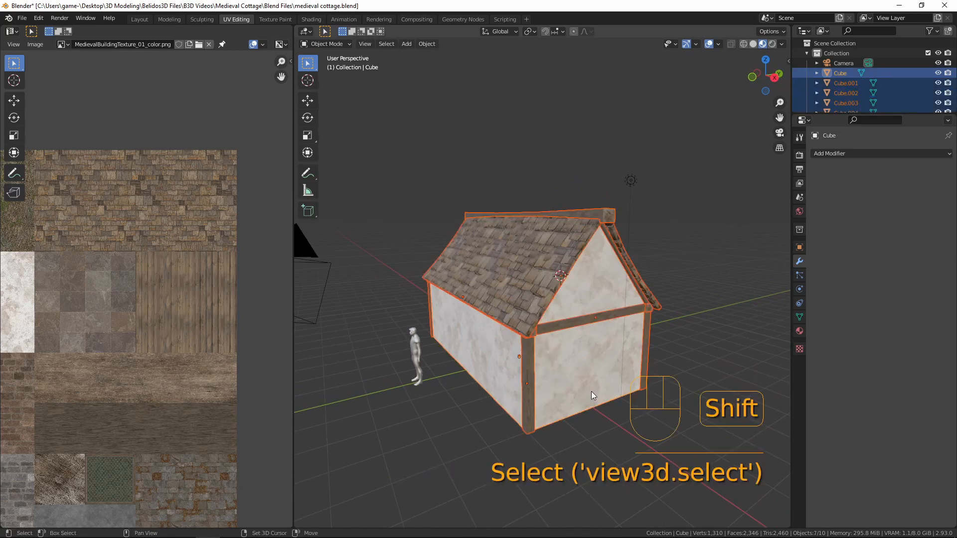
key(ctrl+j)
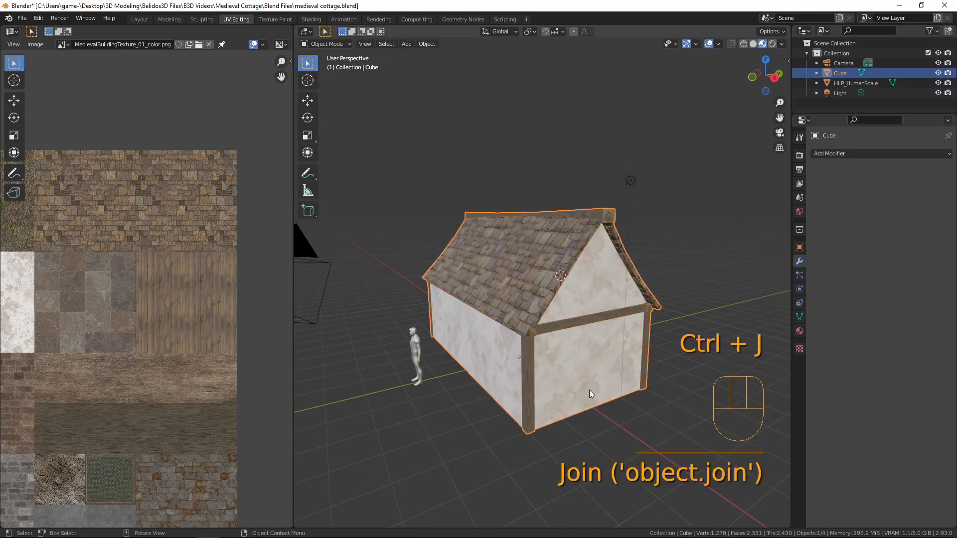
Step: In the joined cottage's Edit Mode, duplicate the corner post at the +X end of the front wall and slide the copy along X to near mid-wall
key(Tab)
key(Tab)
key(Tab)
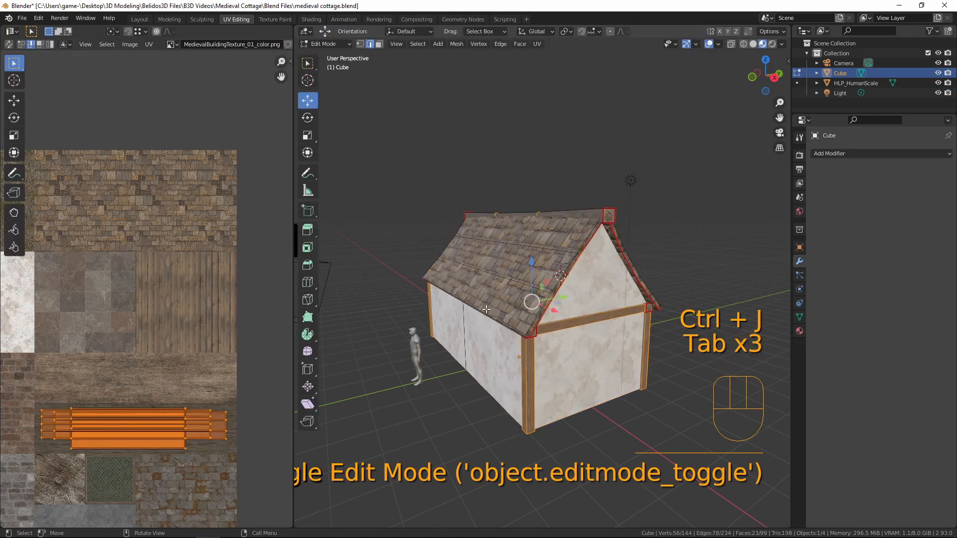
key(a)
key(a)
middle_drag(486, 309, 543, 286)
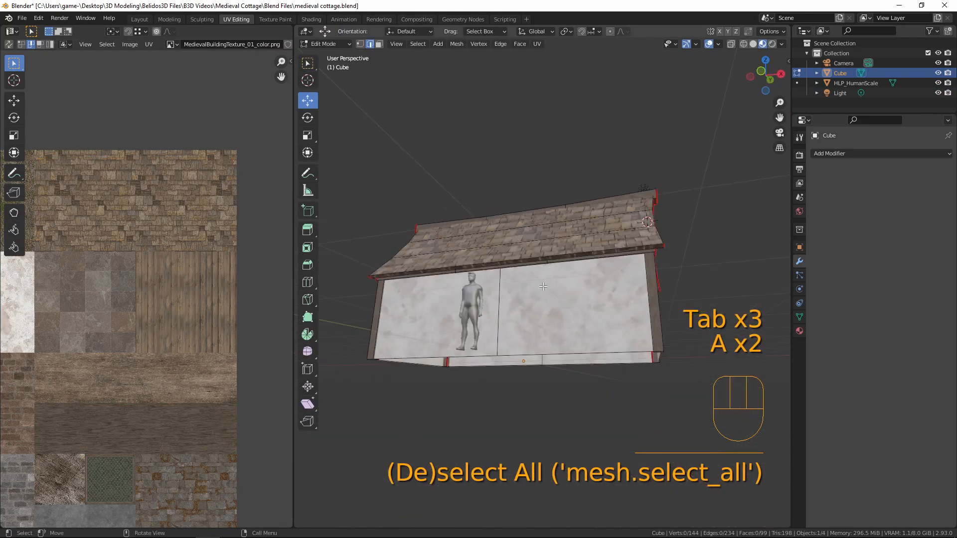
key(l)
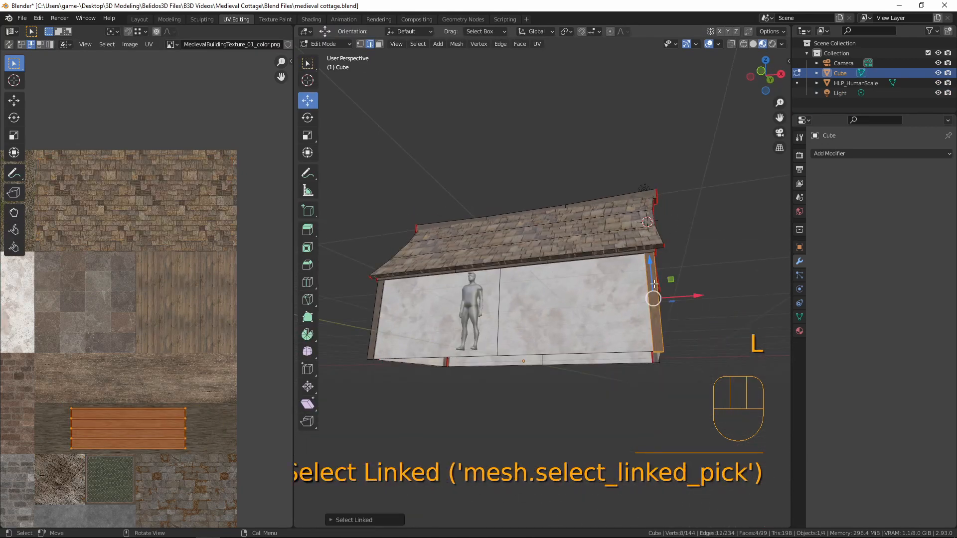
middle_drag(654, 276, 675, 338)
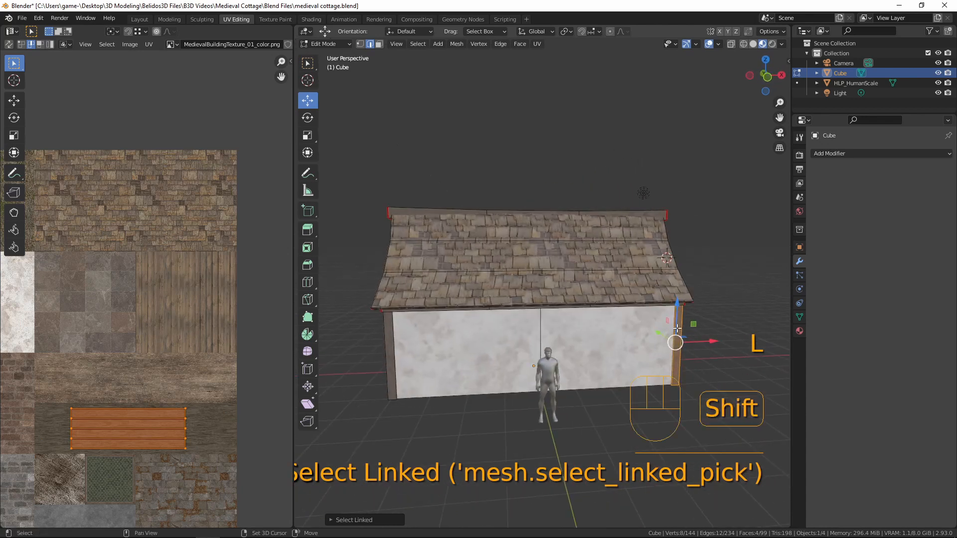
key(shift+d)
right_click(586, 249)
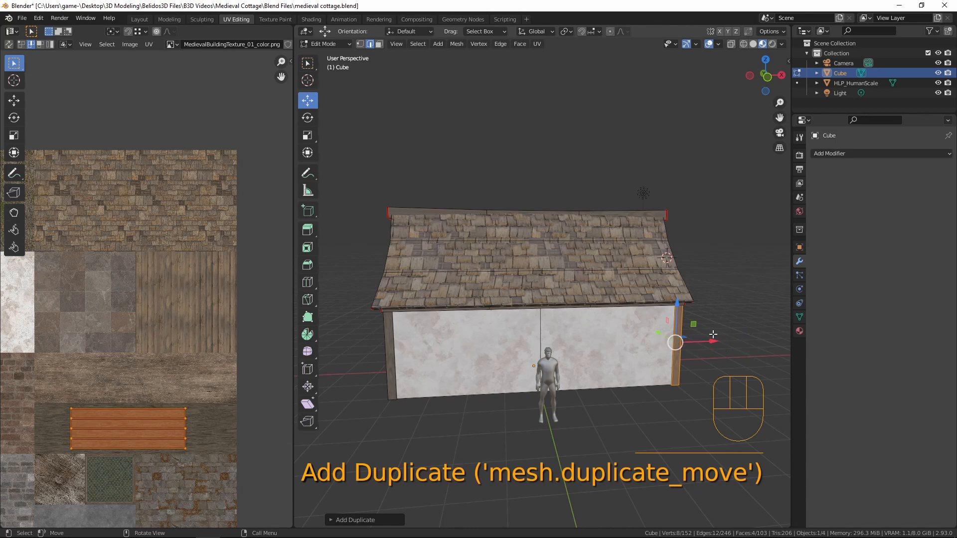
drag(715, 343, 556, 363)
key(KP_1)
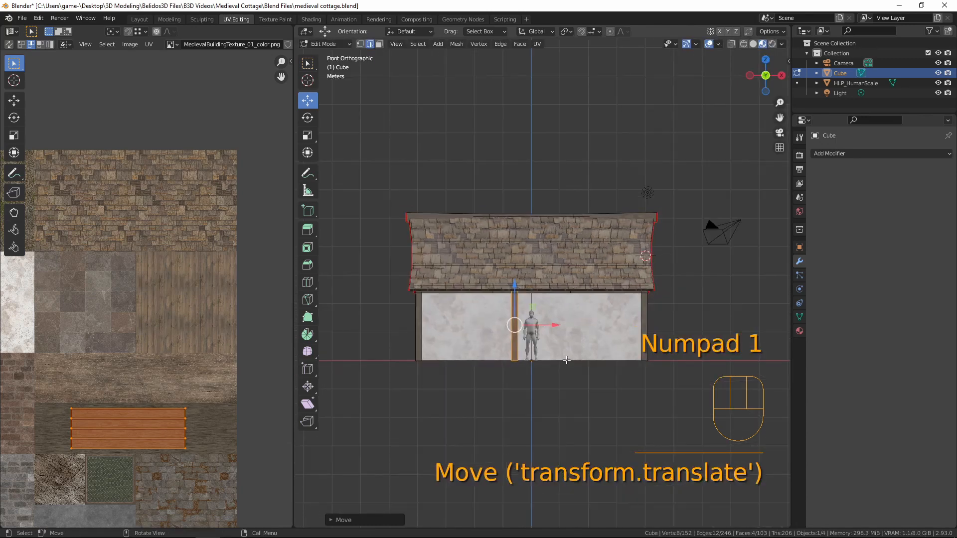
Step: Position the new post about one third along the front wall and duplicate it along X to about two thirds
scroll(567, 360, up, 2)
scroll(608, 343, up, 2)
shift+middle_drag(605, 381, 655, 254)
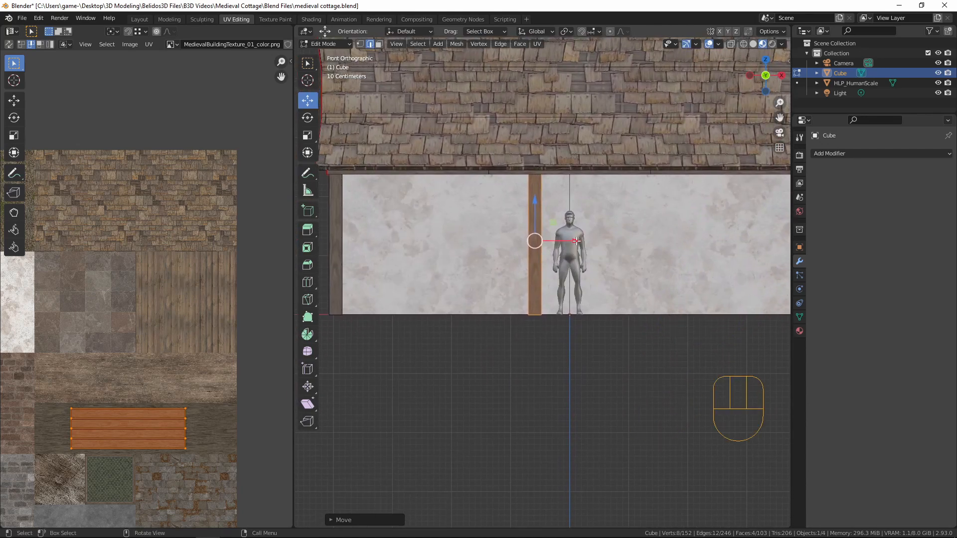
drag(578, 241, 647, 274)
scroll(532, 253, down, 3)
key(shift+d)
right_click(551, 264)
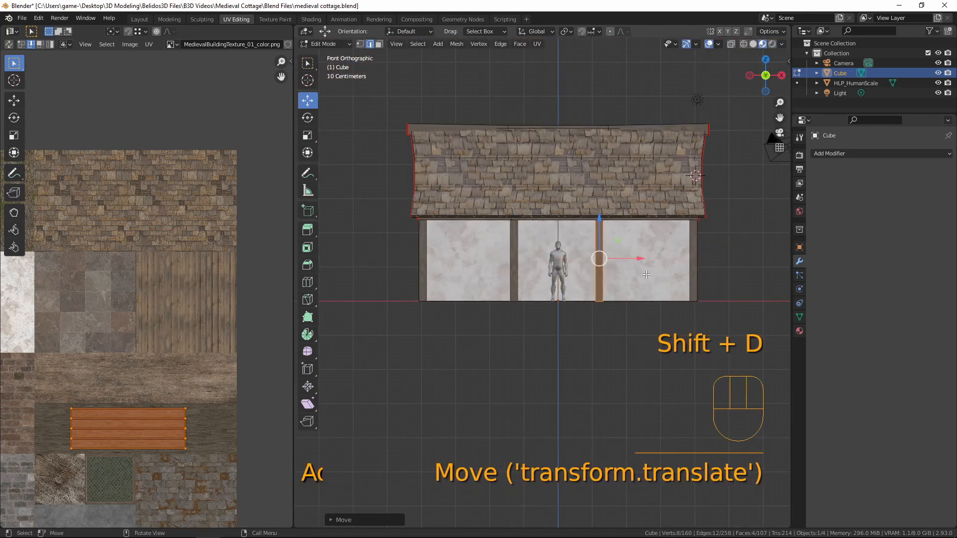
scroll(646, 275, up, 2)
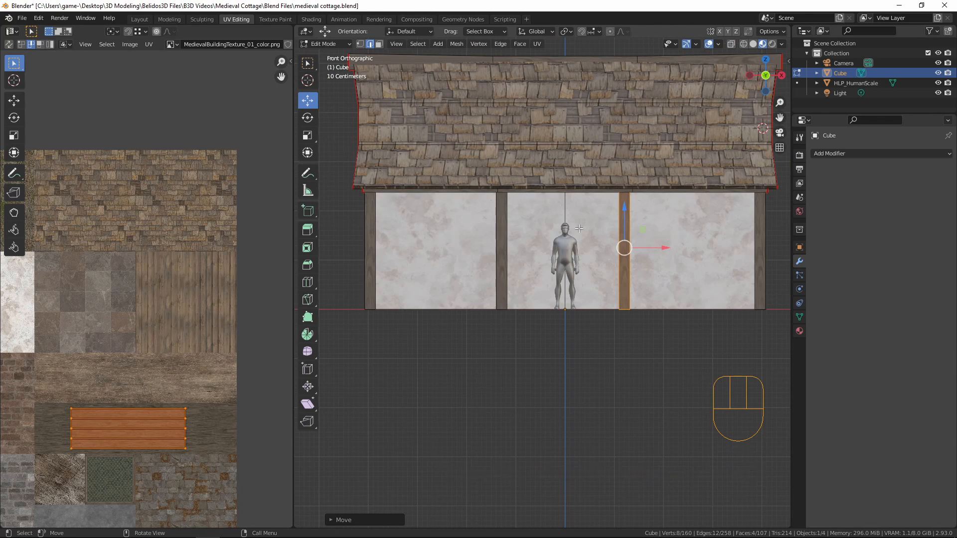
middle_drag(574, 234, 394, 251)
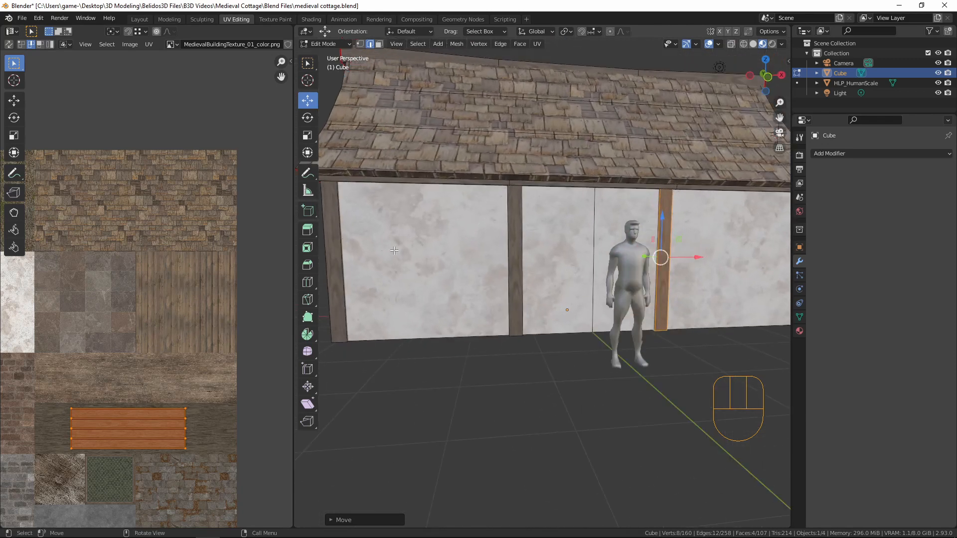
key(KP_1)
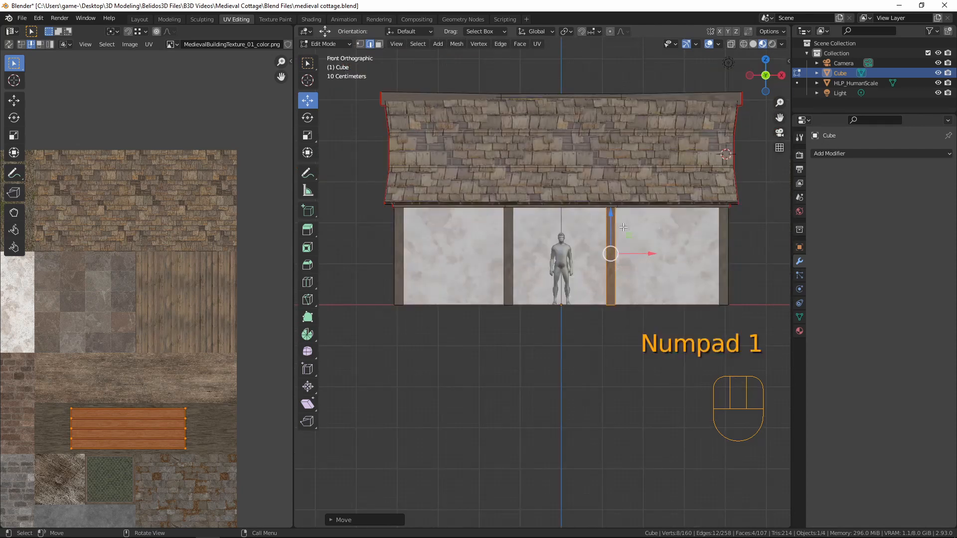
Step: Duplicate the intermediate post on the wall's -X side and move the copy along X close to that corner post
key(a)
key(a)
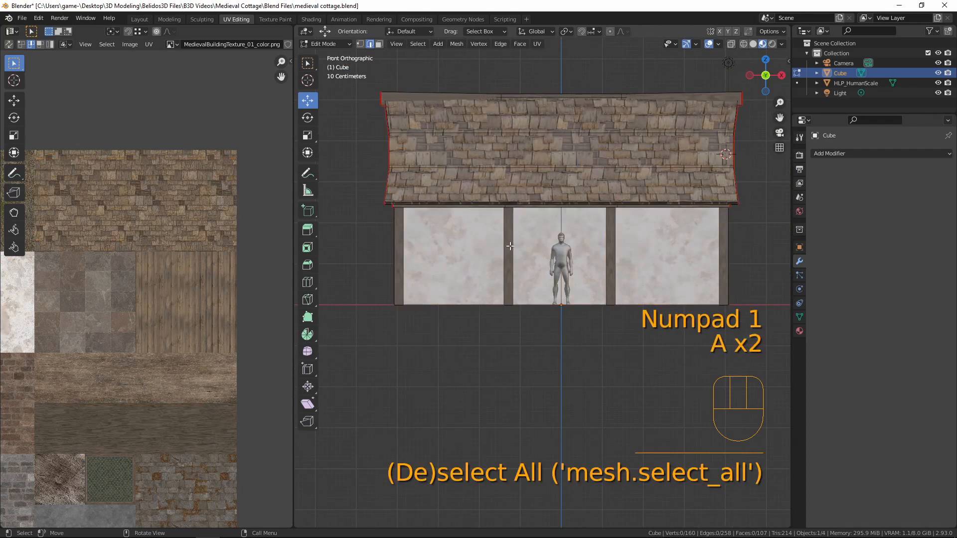
key(l)
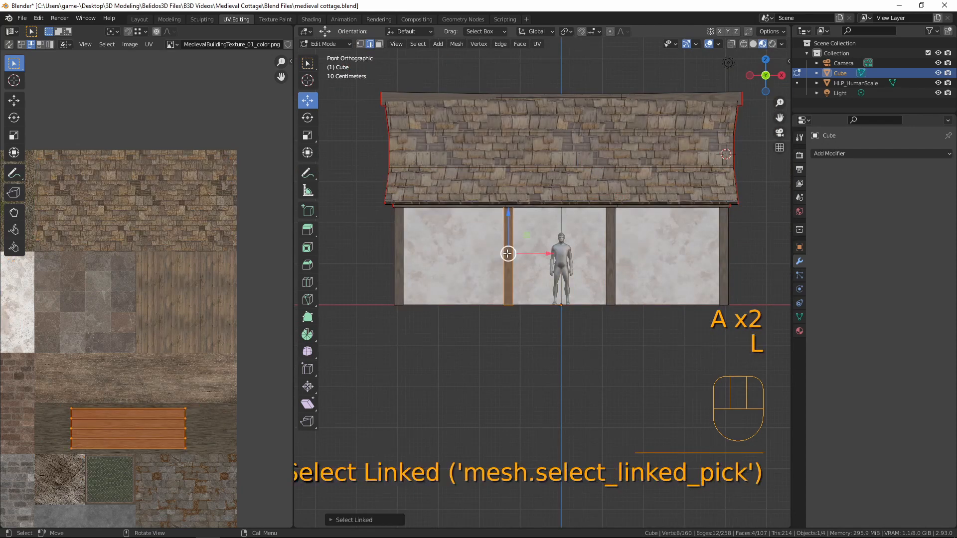
key(shift+d)
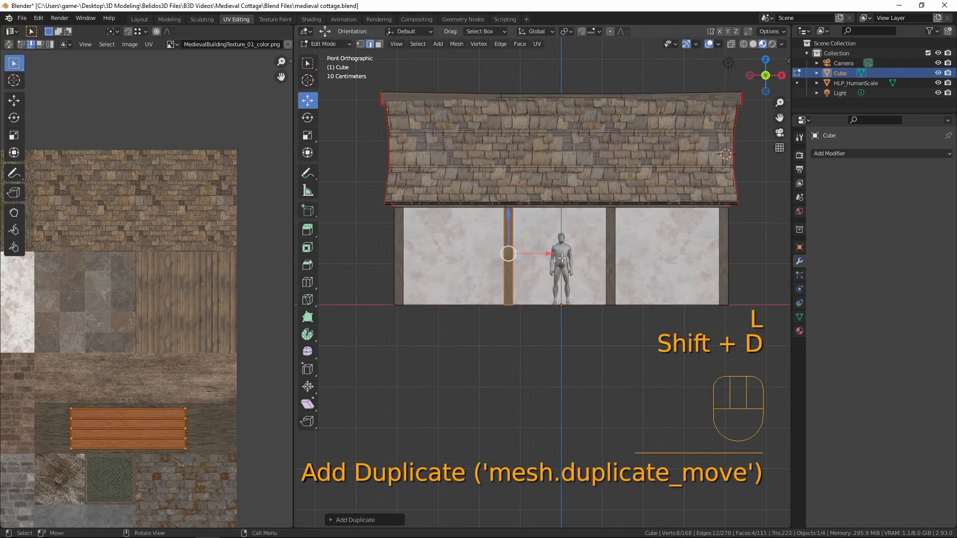
click(473, 255)
Step: Leave Edit Mode and move the human scale figure about 2.64 m along negative X, beside the newly copied post
key(Tab)
click(569, 284)
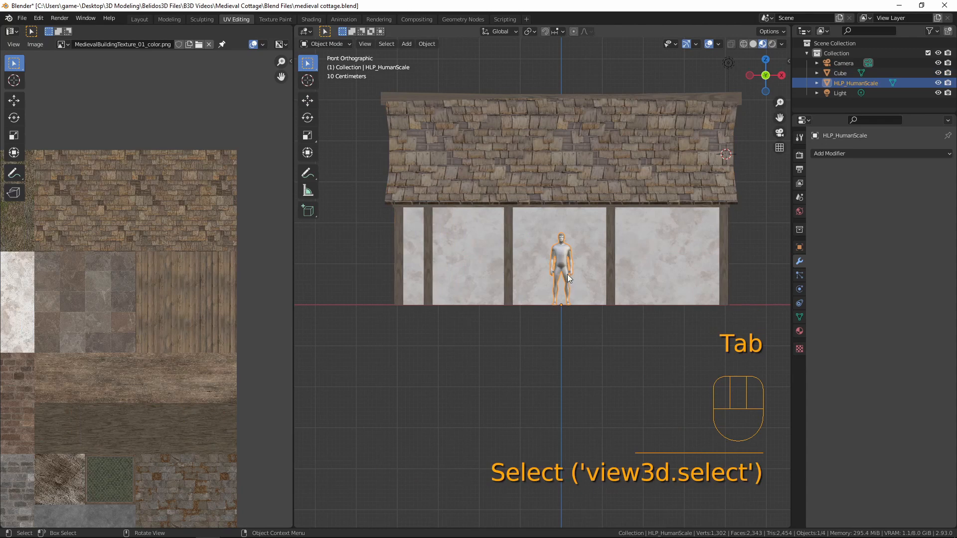
key(g)
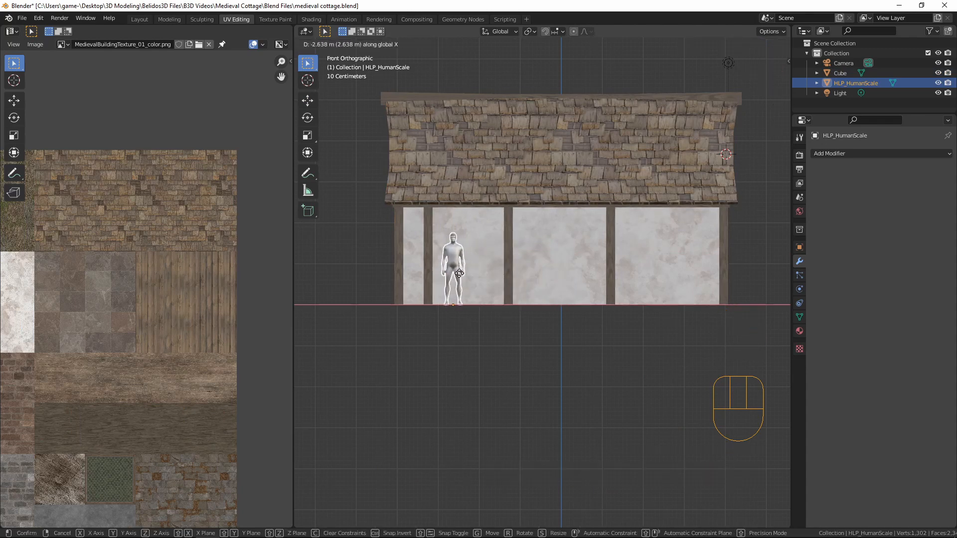
click(459, 273)
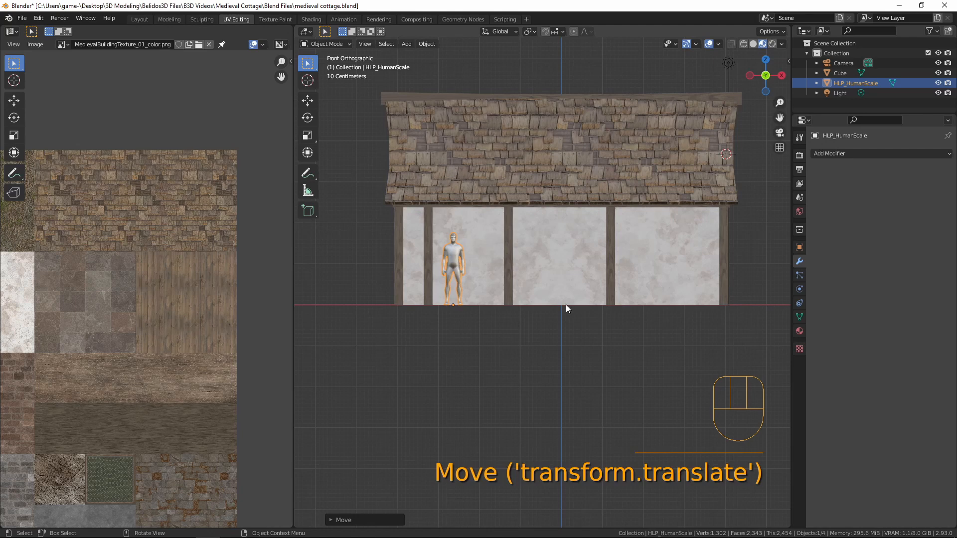
key(KP_Decimal)
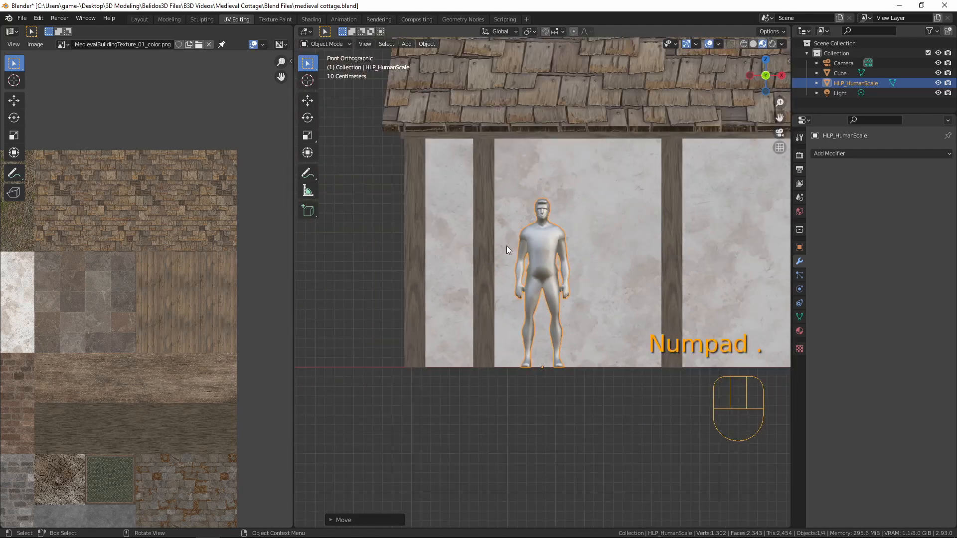
shift+middle_drag(537, 228, 537, 265)
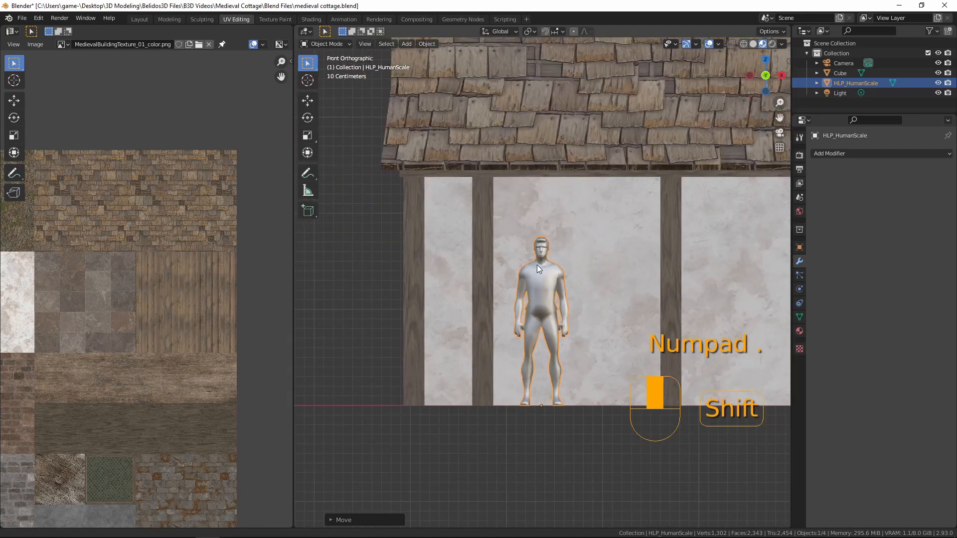
Step: Reopen the cottage mesh for editing, scale the copied post to about 0.79 along Z and lower it to ground level
key(Tab)
key(Tab)
key(a)
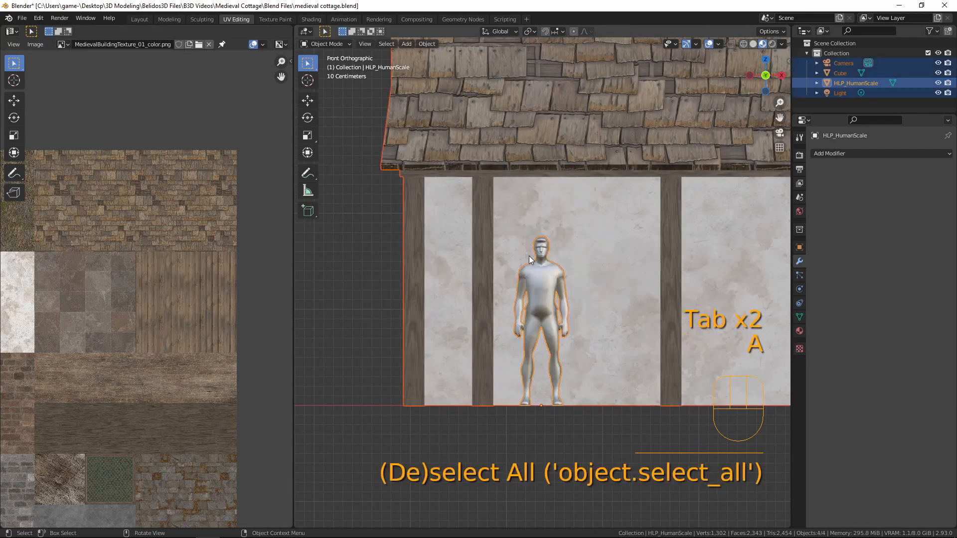
click(483, 241)
key(Tab)
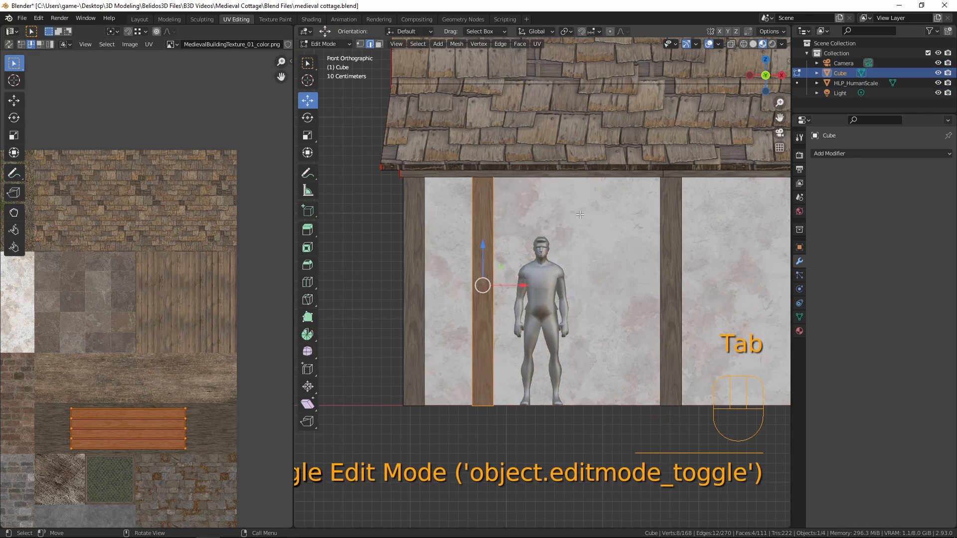
key(s)
key(z)
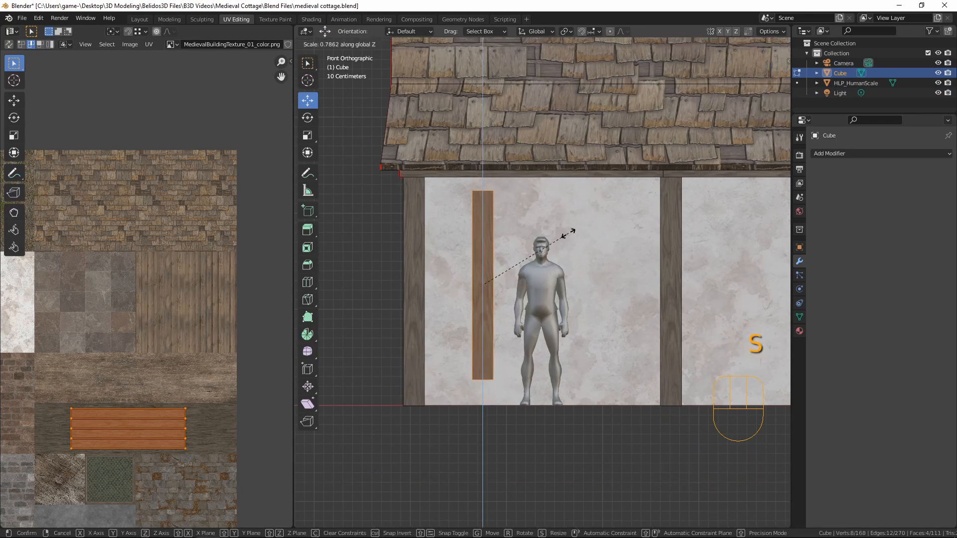
click(569, 233)
key(g)
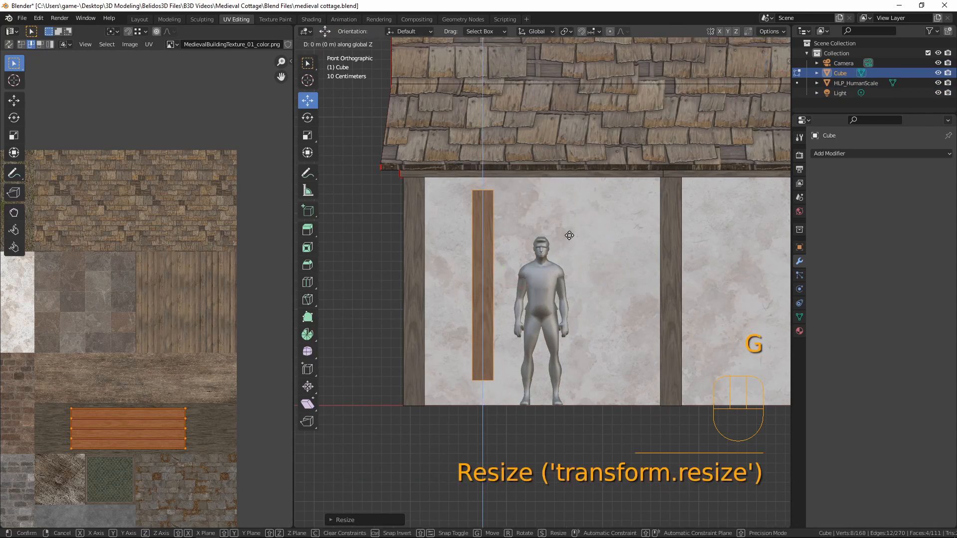
key(z)
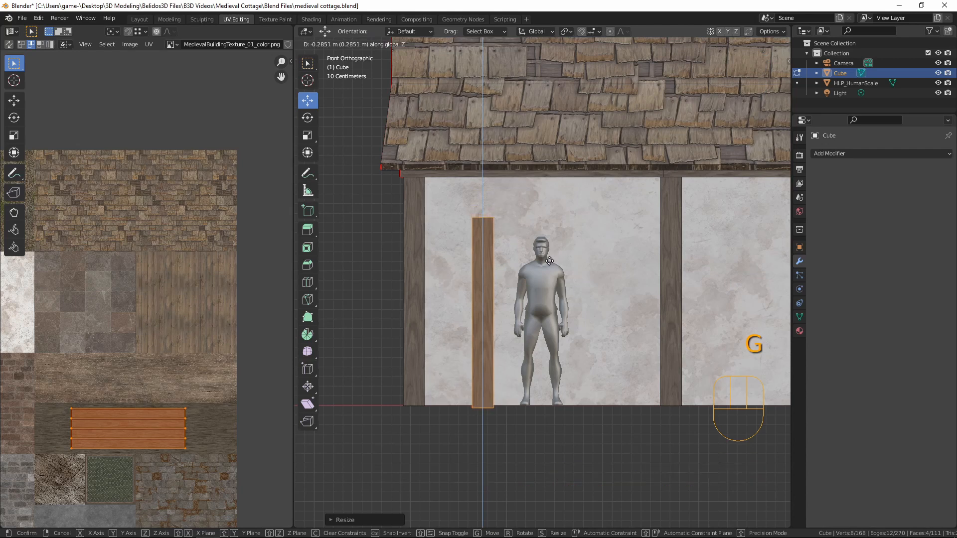
click(548, 258)
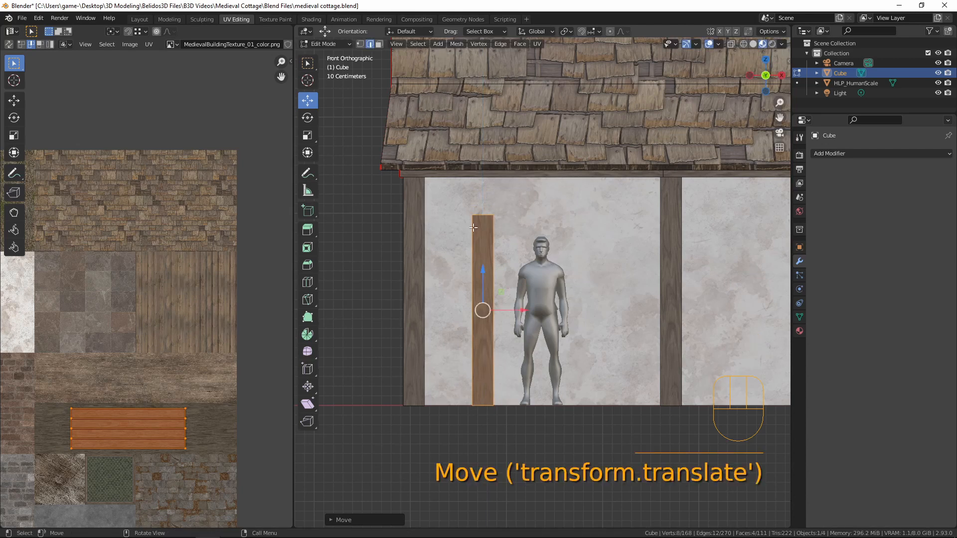
Step: Narrow the shortened post to about 0.58 along the X axis and return to the front view
middle_drag(474, 227, 566, 319)
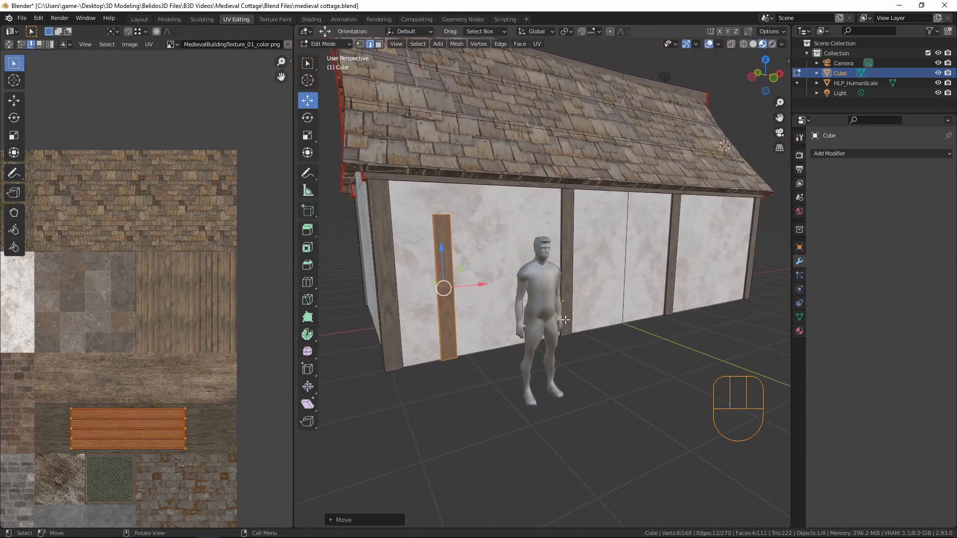
key(s)
key(x)
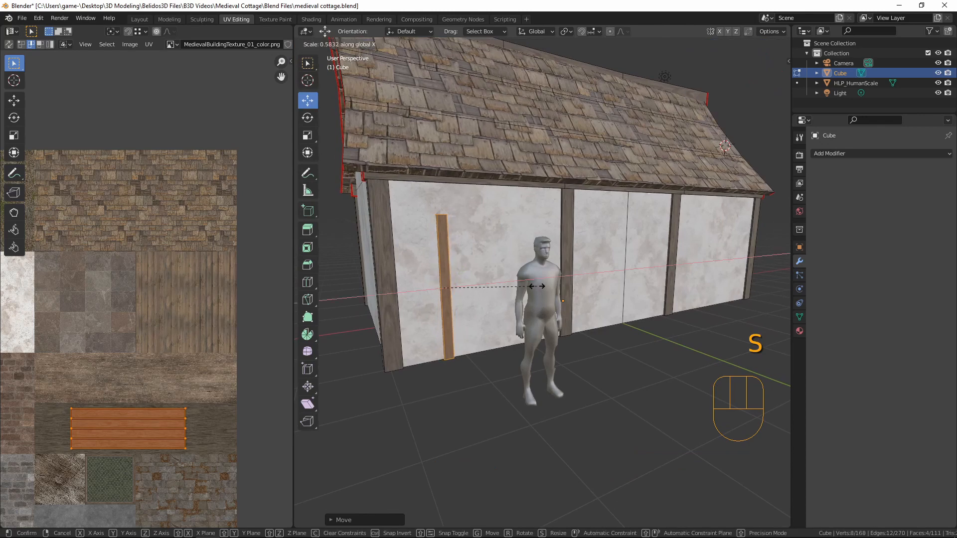
click(536, 286)
shift+middle_drag(518, 302, 544, 310)
key(KP_1)
scroll(559, 362, down, 1)
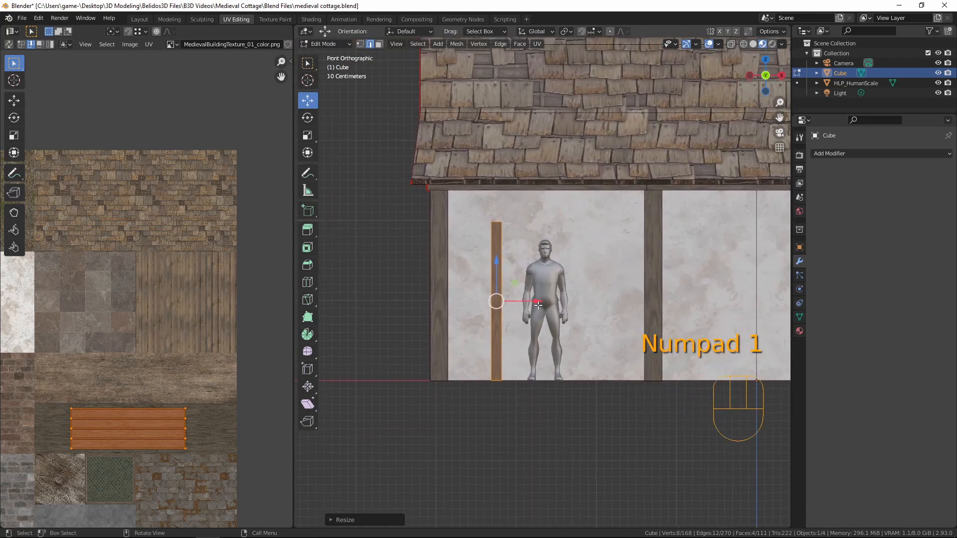
Step: Shift the narrow door post slightly toward the human figure and duplicate it about 0.95 m along X to the figure's other side
drag(539, 305, 547, 304)
key(shift+d)
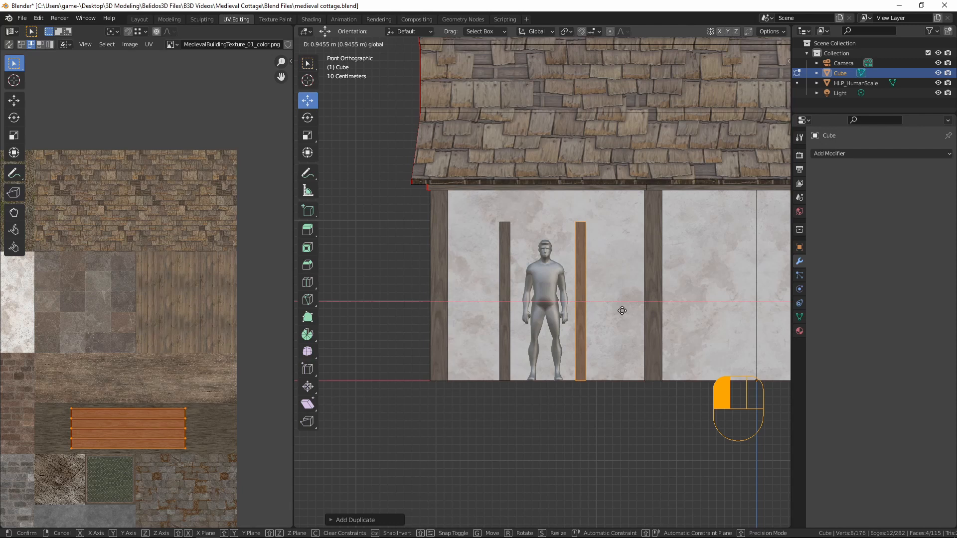
click(625, 310)
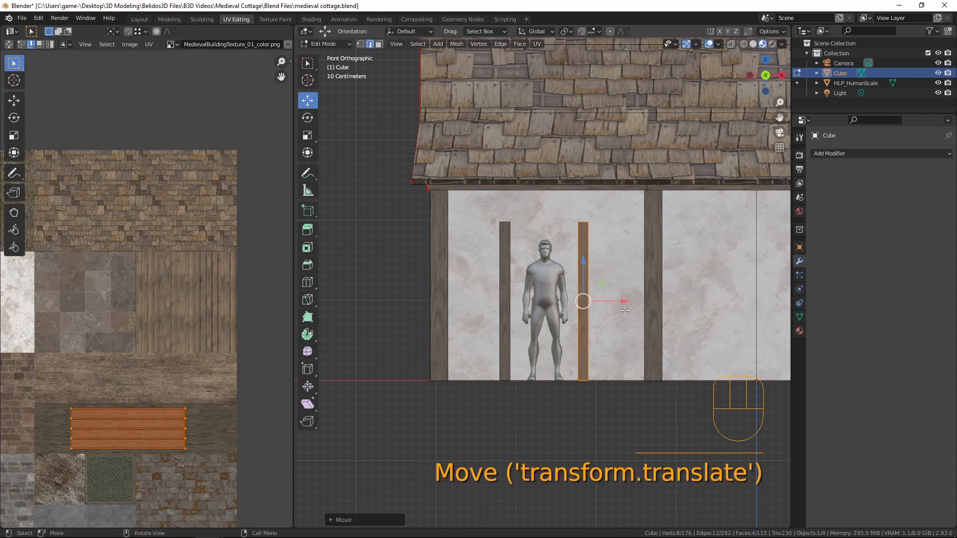
Step: Duplicate the second door post, rotate the copy 90° and place it on top of the two door posts as a lintel
key(shift+d)
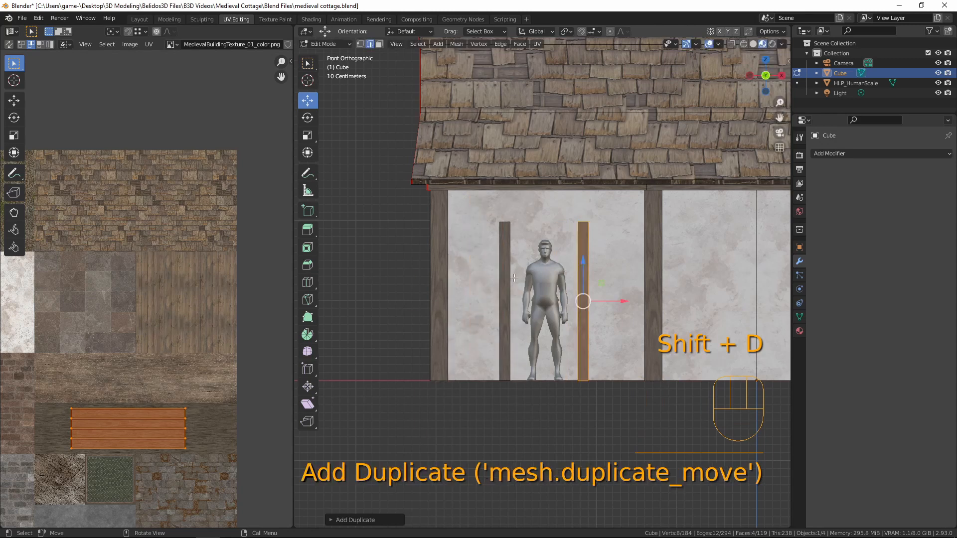
text(r90)
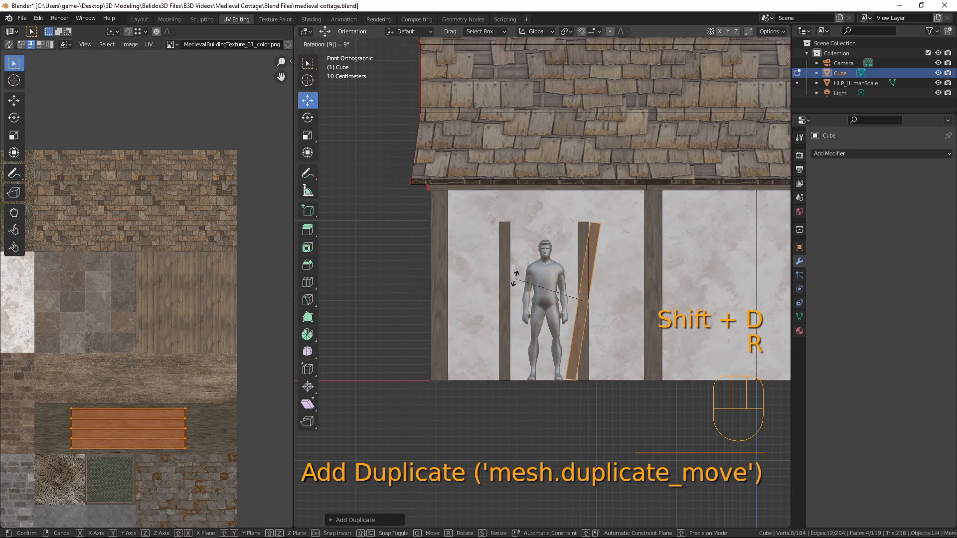
key(Return)
key(g)
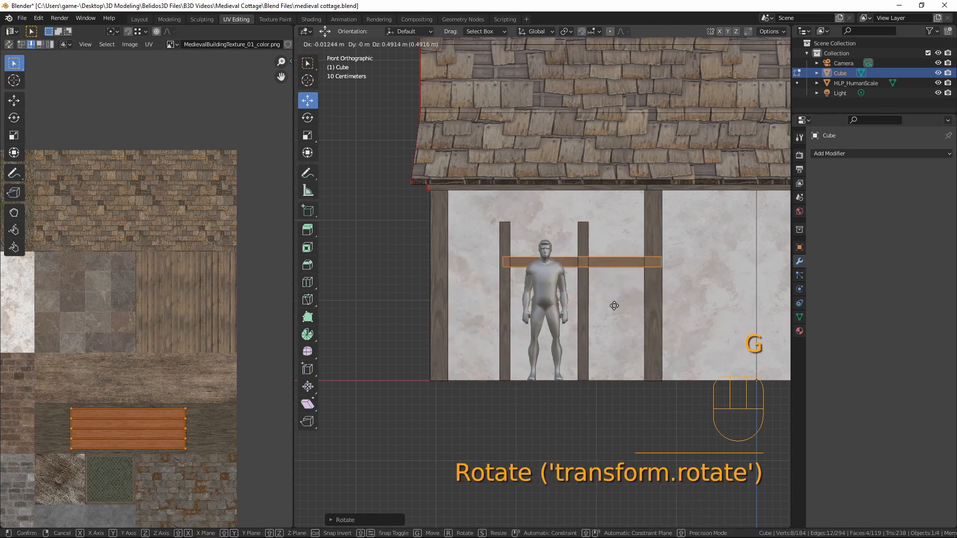
click(578, 267)
Step: Scale the lintel down along the X axis so it only slightly overhangs both door posts
scroll(613, 244, up, 3)
shift+middle_drag(622, 236, 635, 248)
key(s)
key(x)
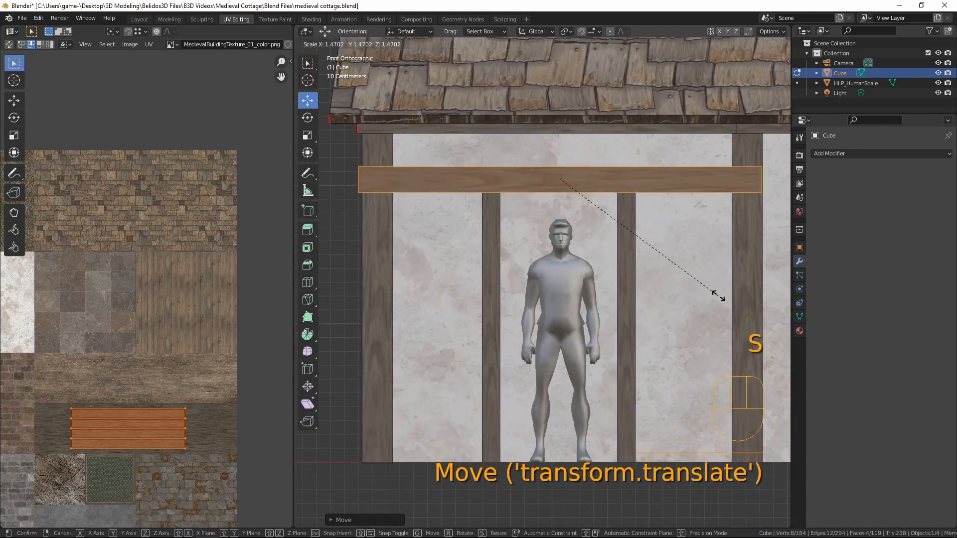
click(628, 231)
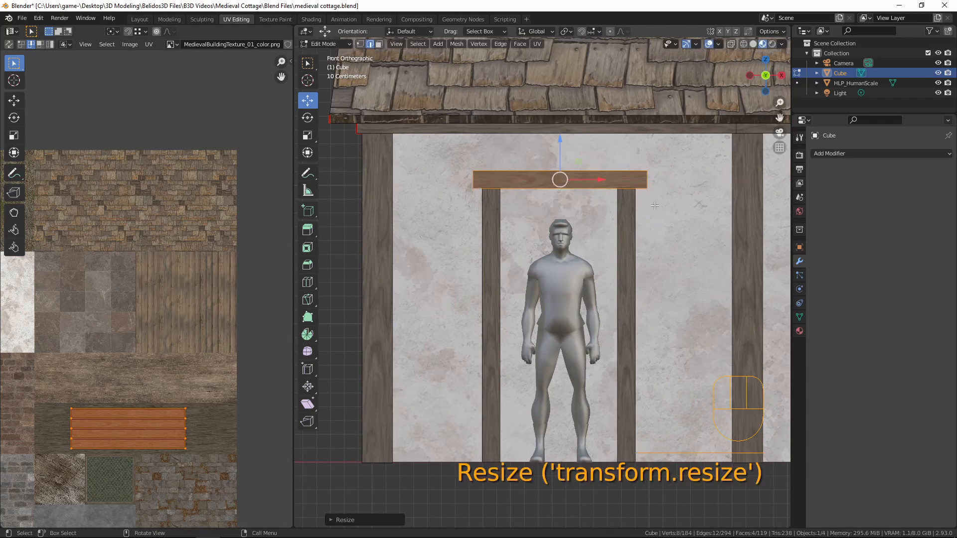
Step: Shift the lintel slightly along the X axis so it sits evenly over both door posts
key(g)
click(653, 206)
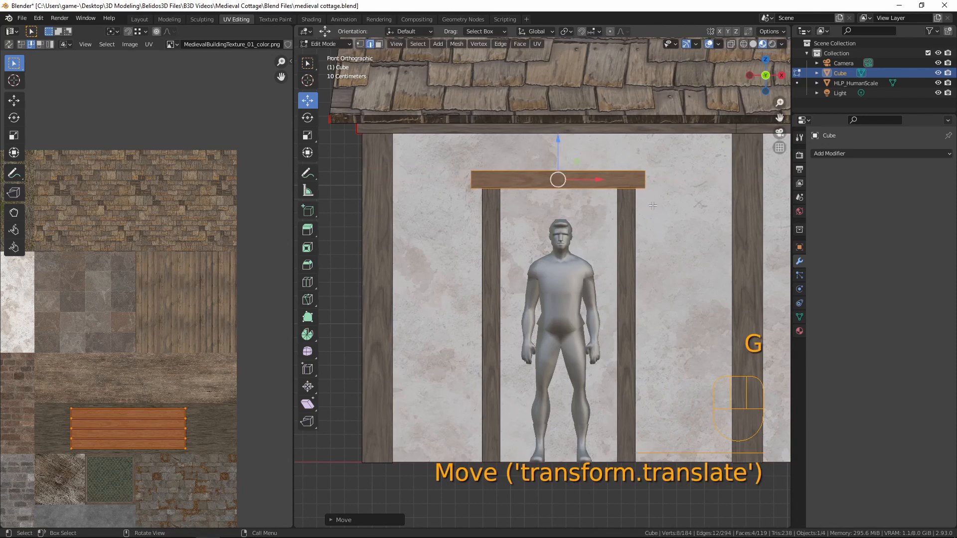
middle_drag(652, 206, 647, 246)
scroll(610, 203, up, 3)
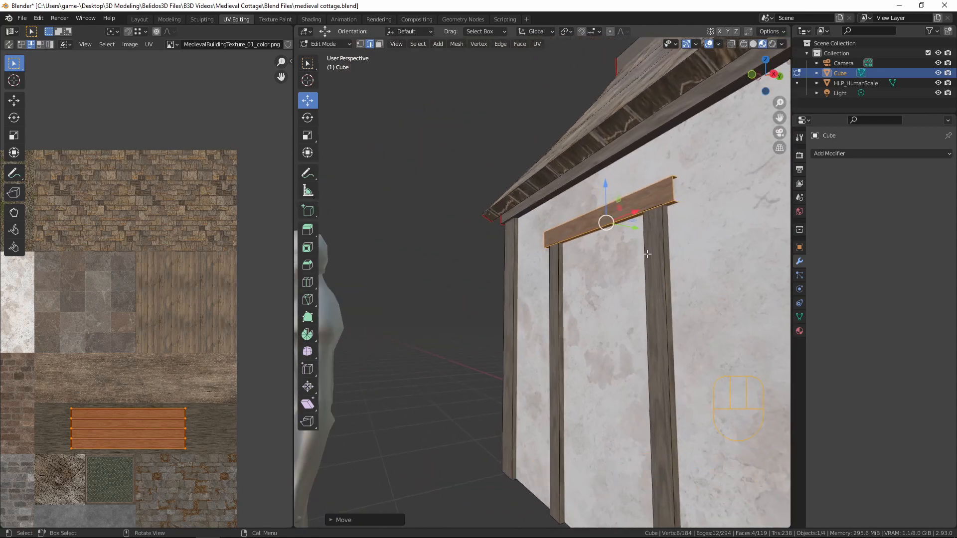
key(f)
key(y)
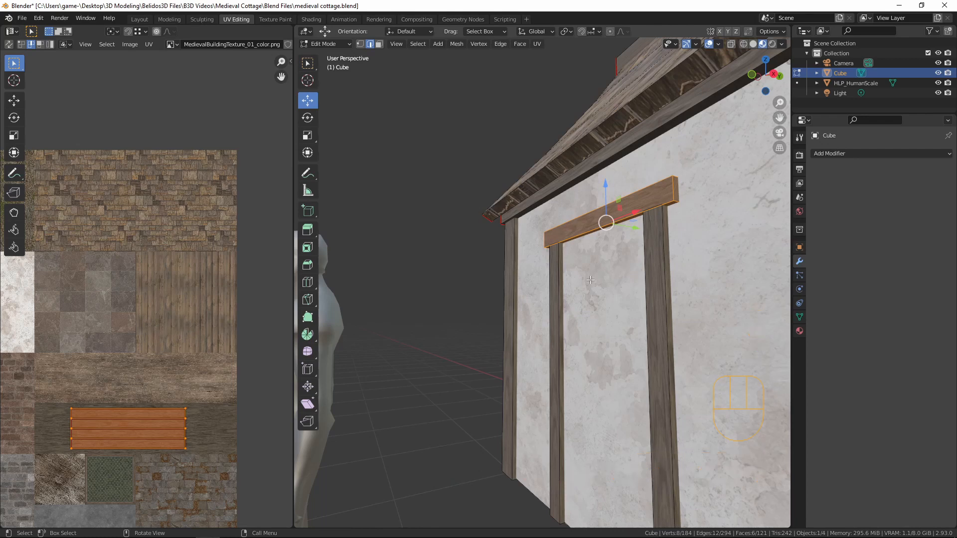
key(ctrl)
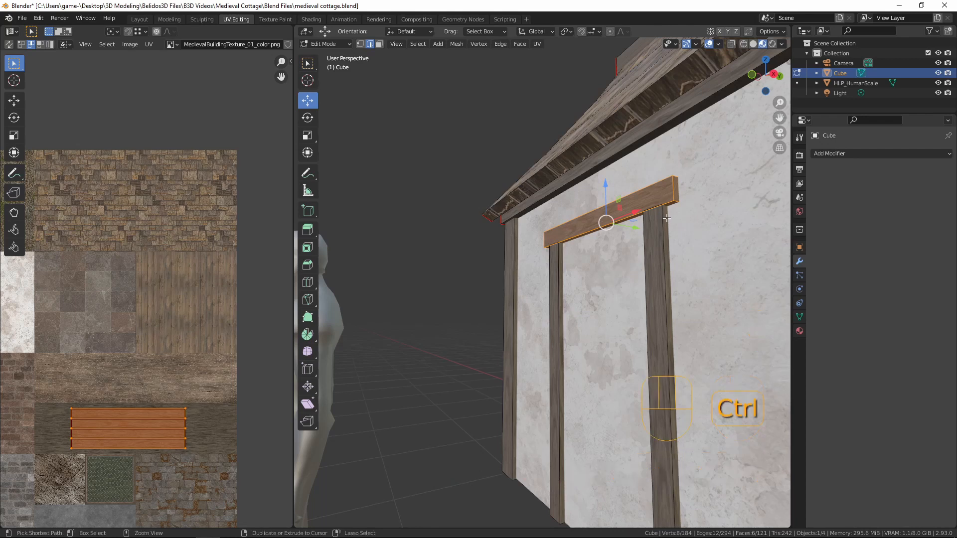
key(ctrl+z)
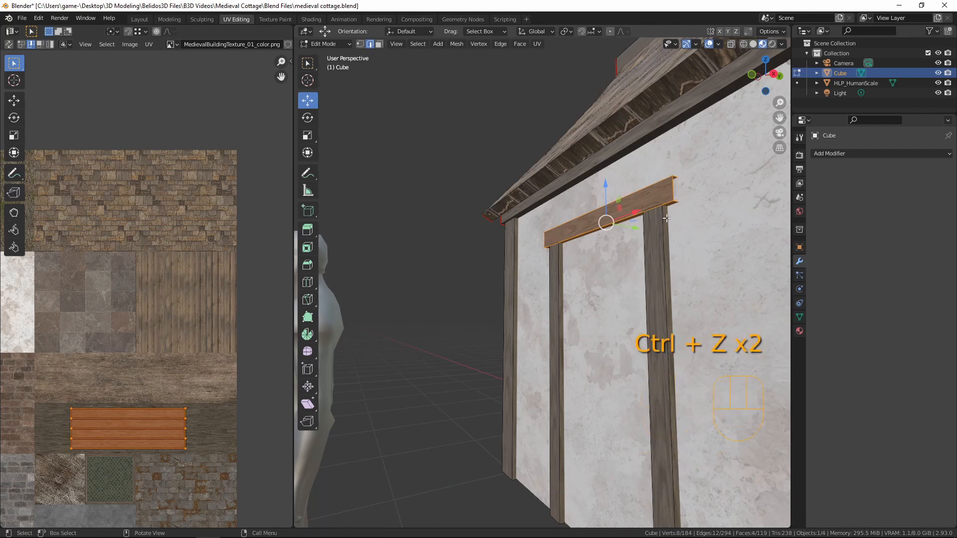
Step: Scale the lintel up slightly along the Y axis so it projects further from the wall than the posts
key(s)
key(y)
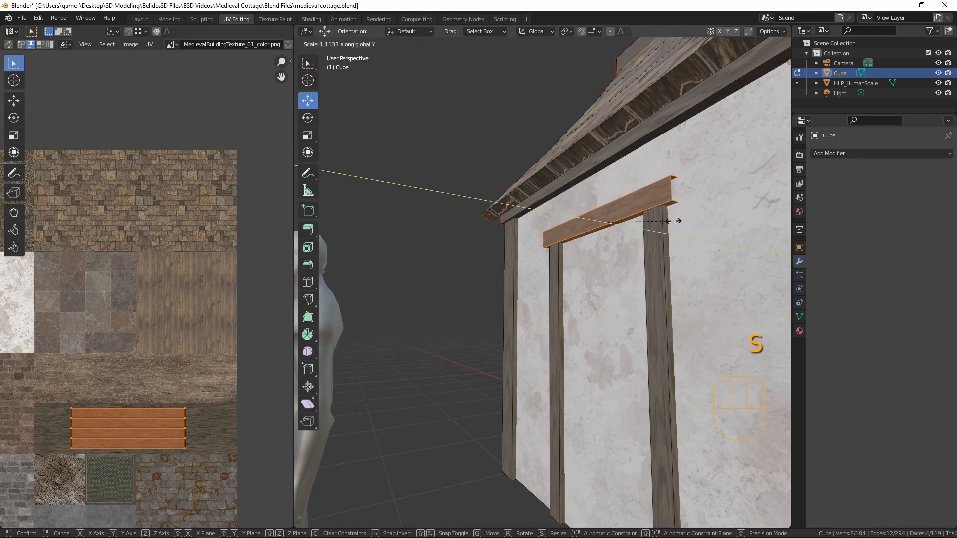
click(683, 223)
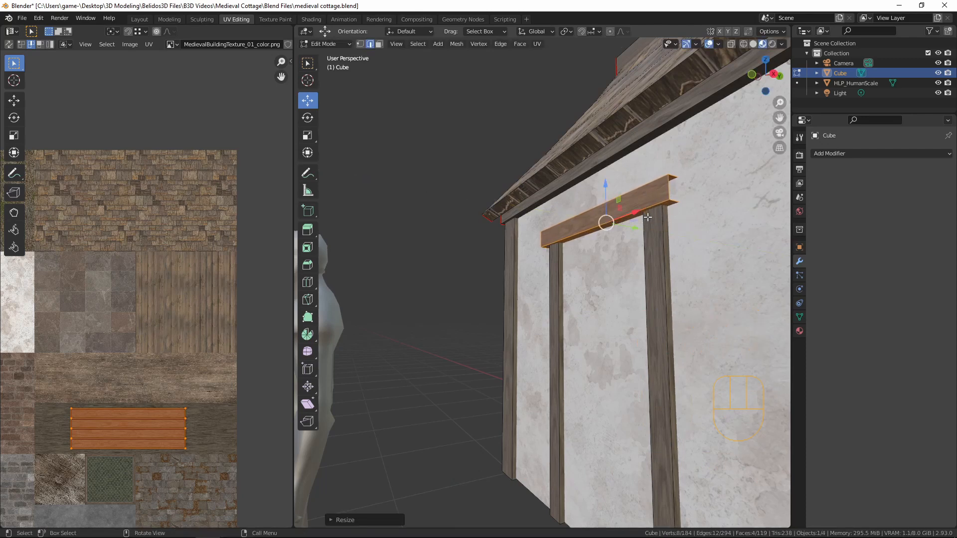
Step: Fill the open ends of the lintel with faces and clear the selection
middle_drag(648, 218, 644, 173)
scroll(644, 173, up, 2)
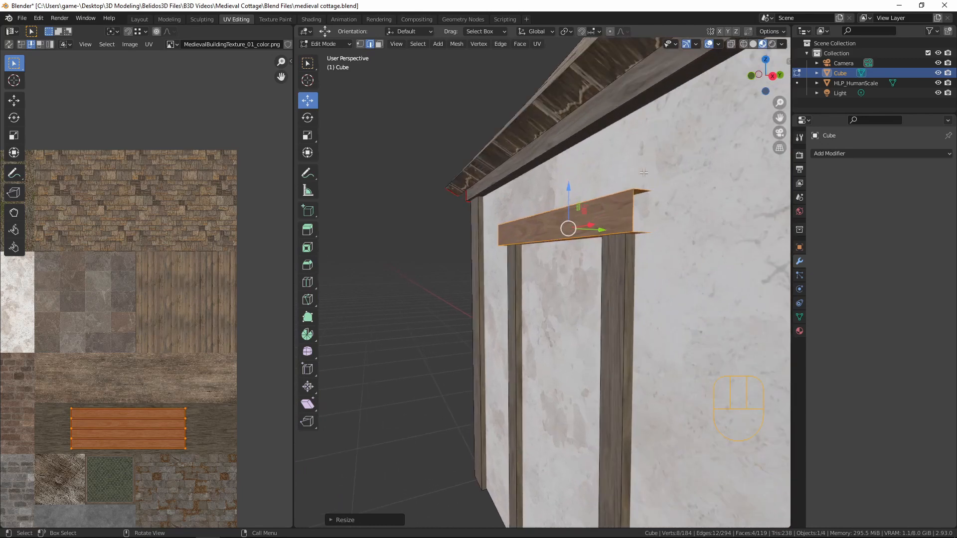
alt+click(632, 210)
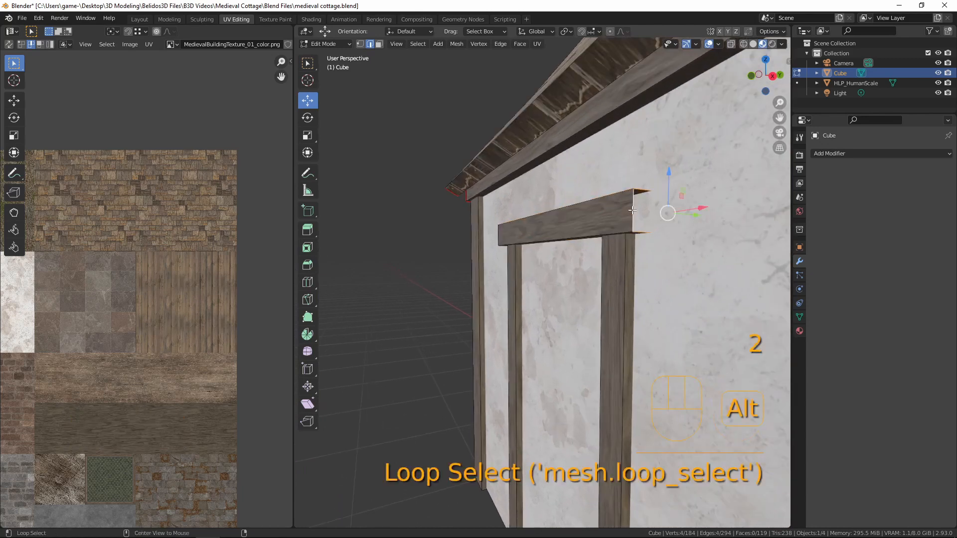
key(f)
middle_drag(635, 231, 696, 239)
middle_drag(361, 345, 389, 281)
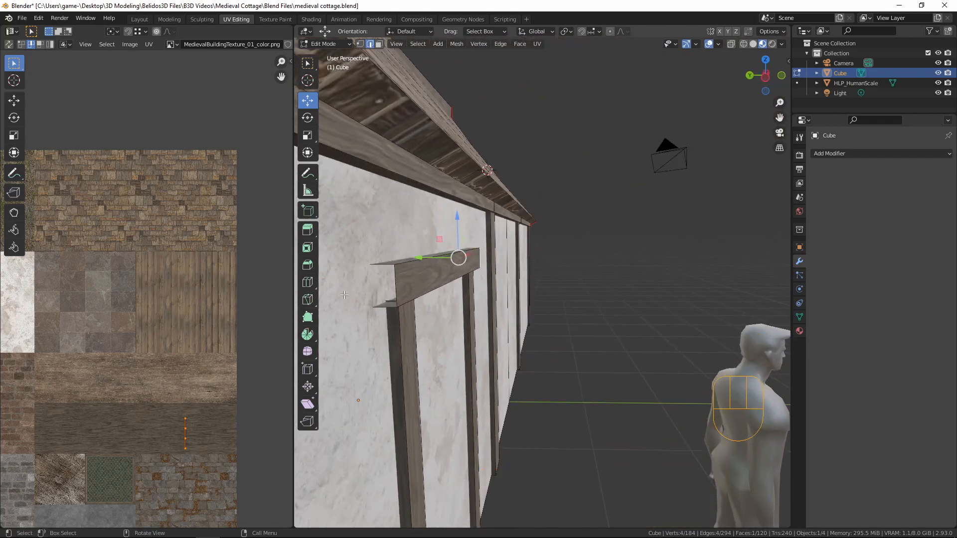
alt+click(394, 281)
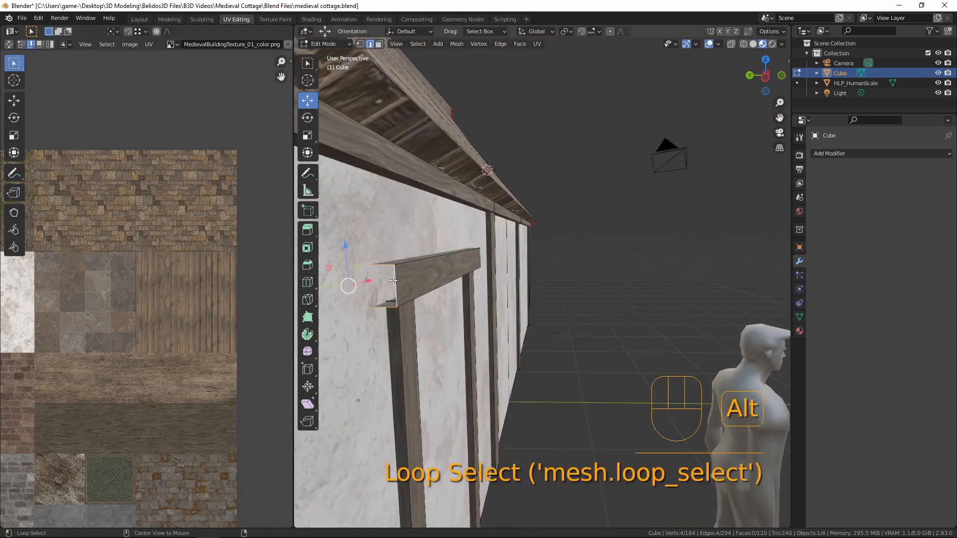
key(f)
middle_drag(399, 279, 428, 302)
key(a)
key(a)
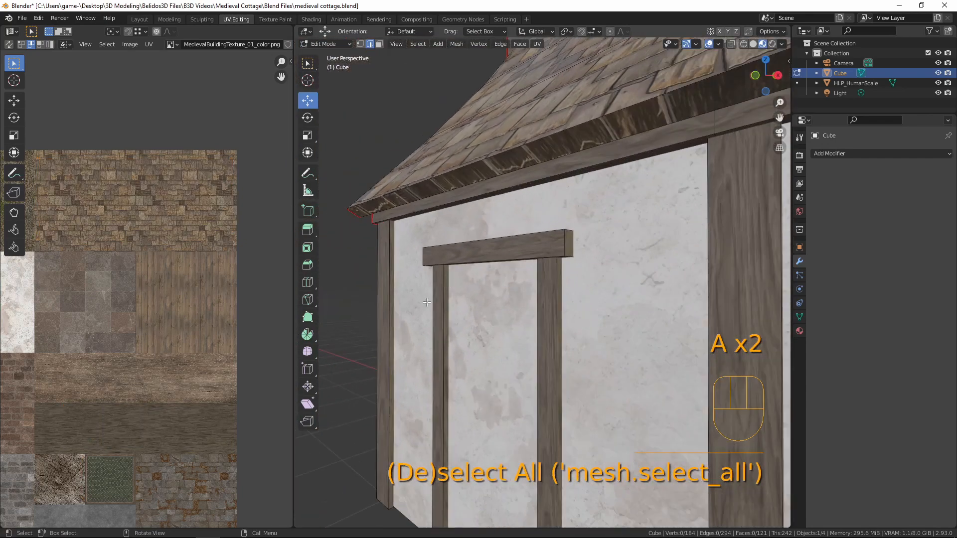
Step: Add two evenly spaced loop cuts across the length of the lintel
click(575, 242)
key(3)
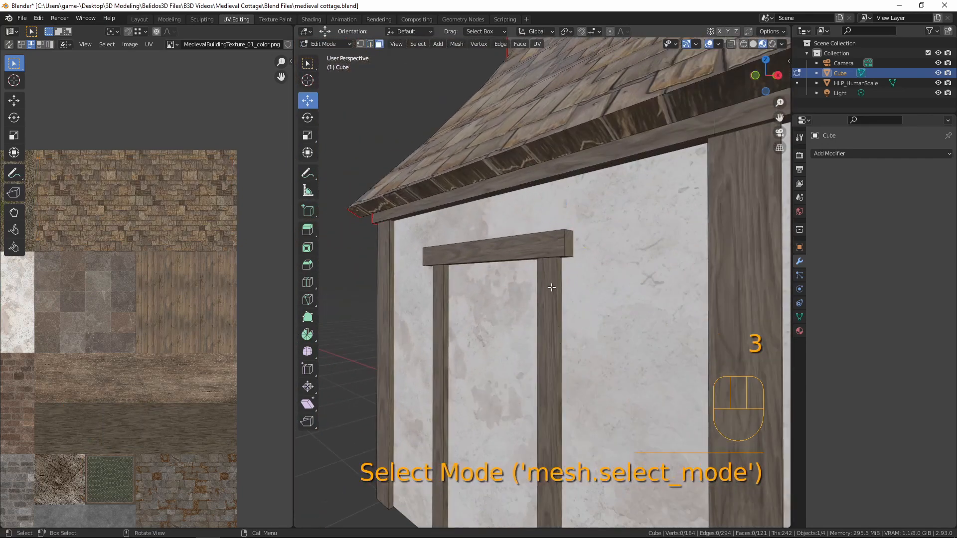
click(573, 246)
key(ctrl+r)
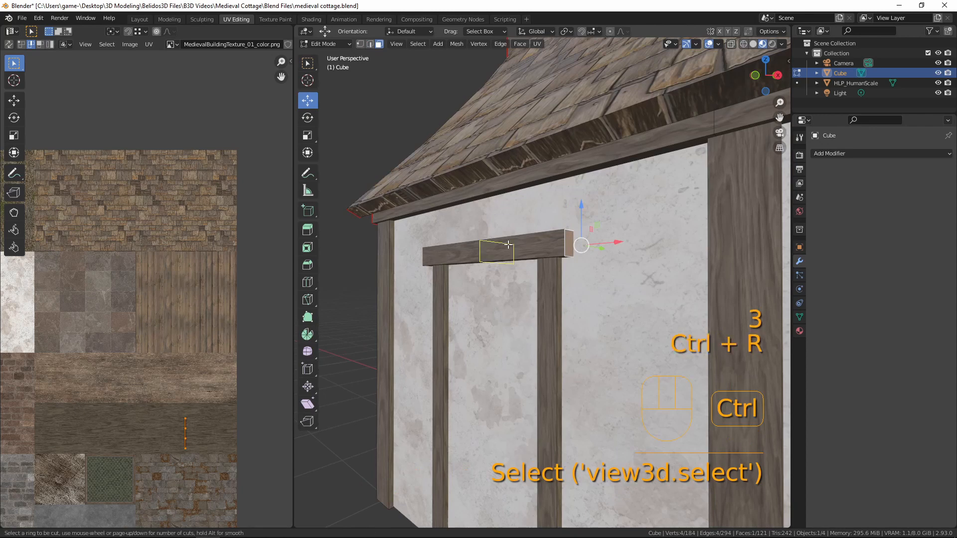
click(508, 245)
right_click(553, 275)
Step: Slightly enlarge one end face of the lintel and raise the opposite end face a little along the Z axis
click(569, 243)
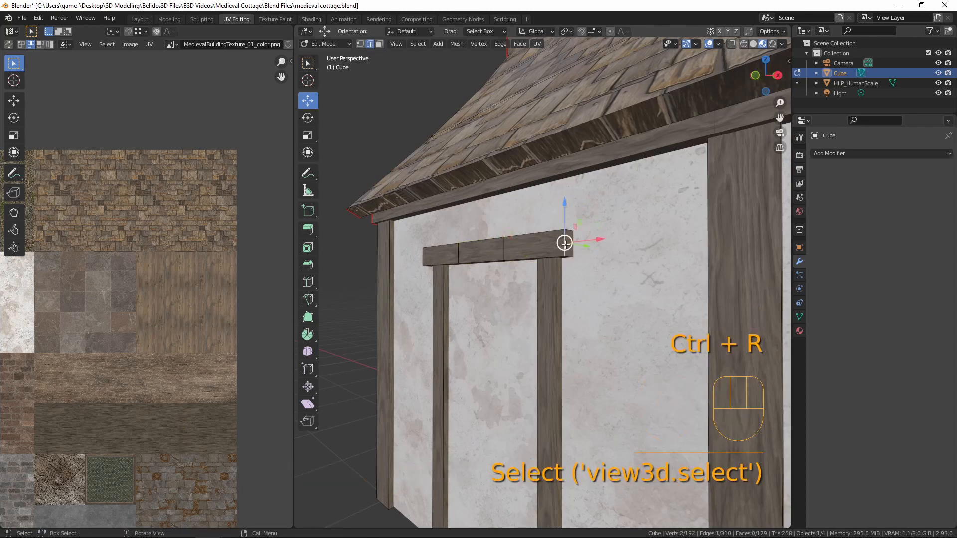
key(3)
key(s)
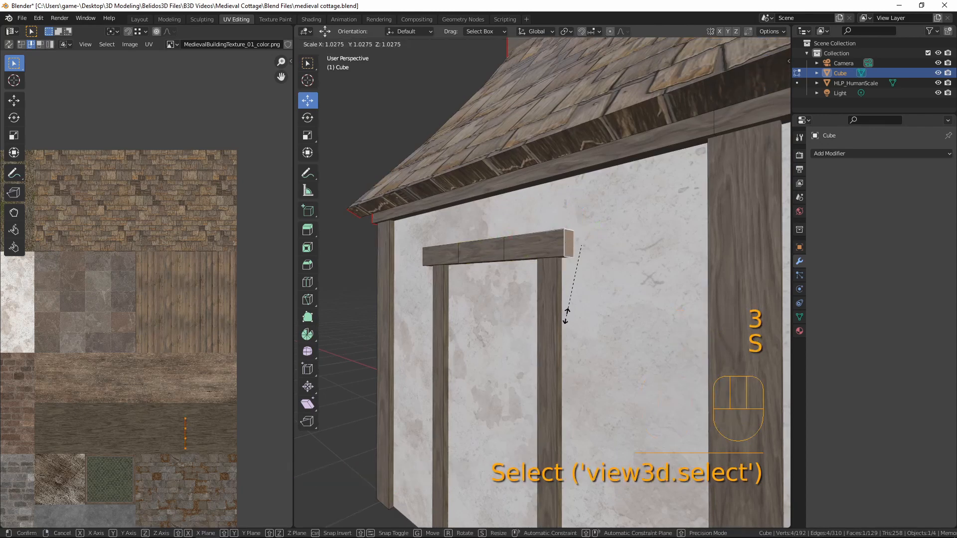
click(567, 322)
middle_drag(567, 322, 624, 334)
shift+middle_drag(506, 304, 718, 312)
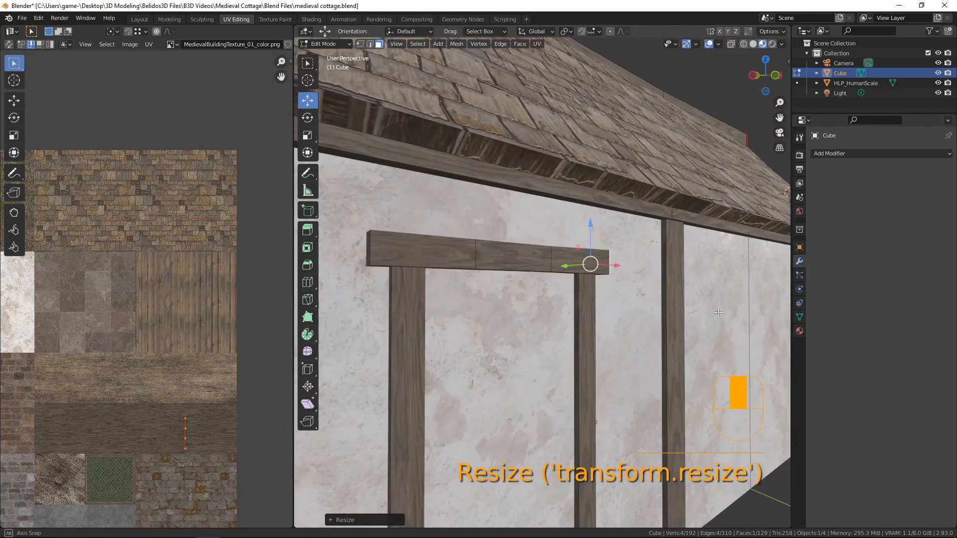
click(370, 247)
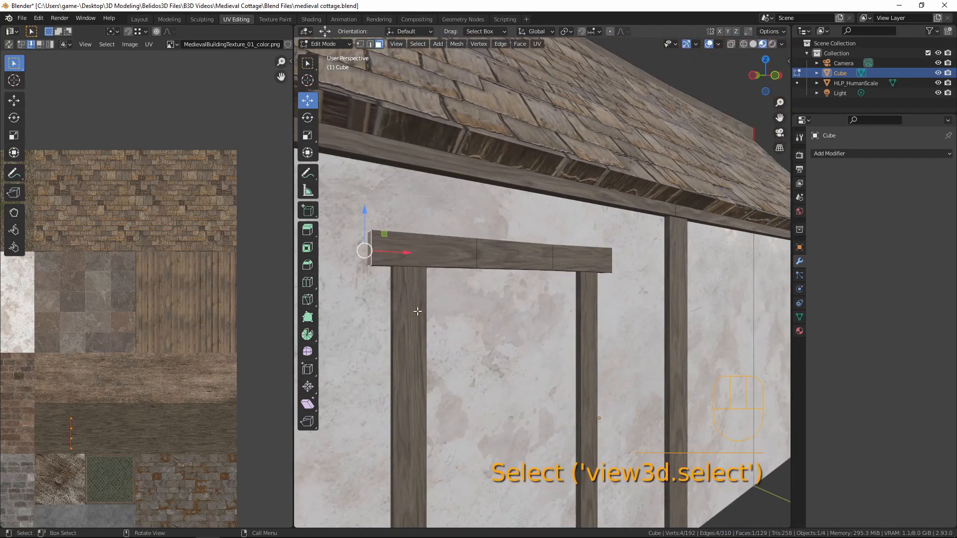
key(g)
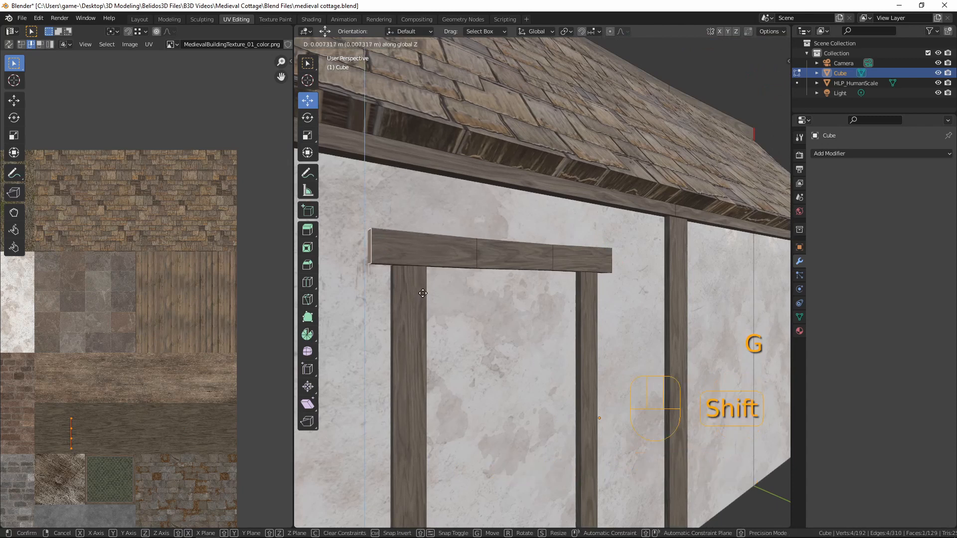
click(423, 293)
middle_drag(423, 293, 474, 257)
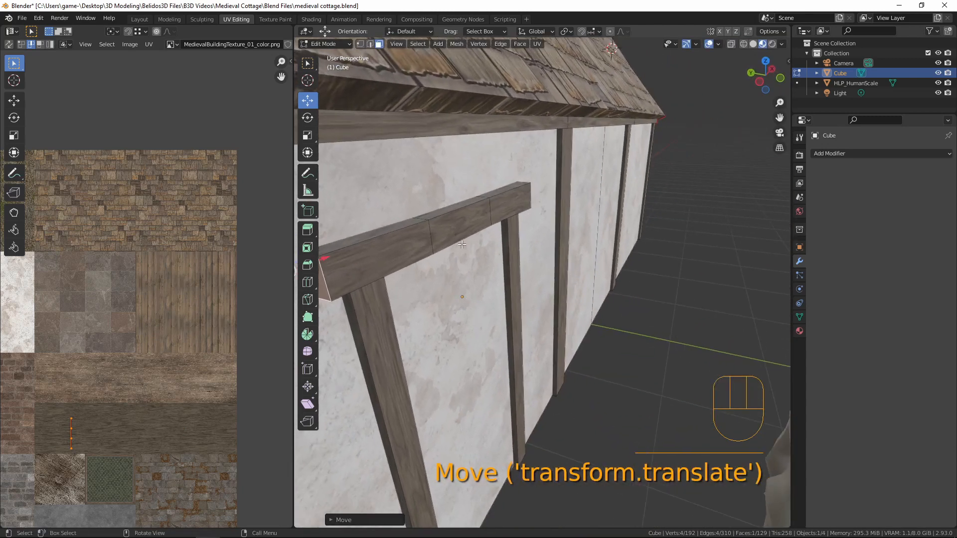
Step: Rotate the two inner edge loops of the lintel slightly for a crooked look and clear the selection
key(2)
alt+click(432, 234)
alt+shift+click(490, 212)
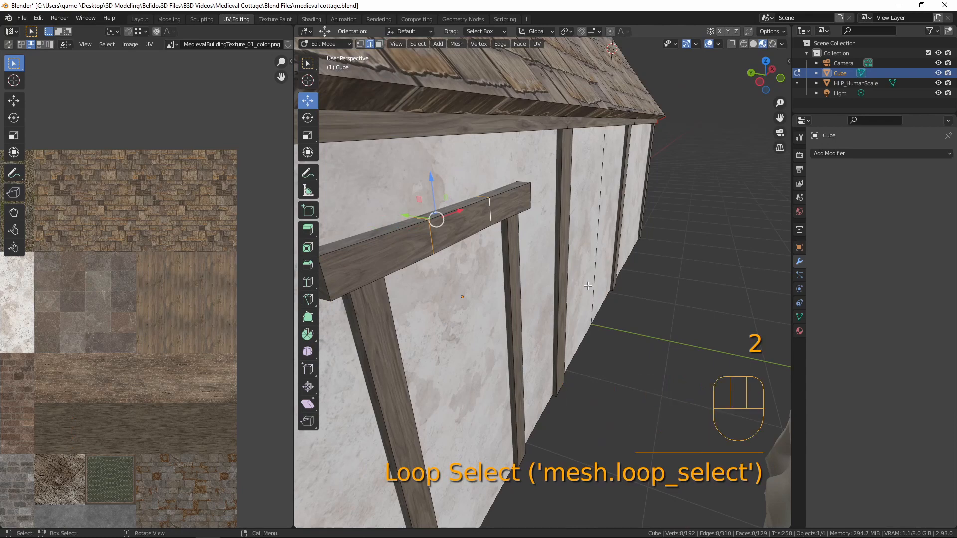
key(r)
click(604, 249)
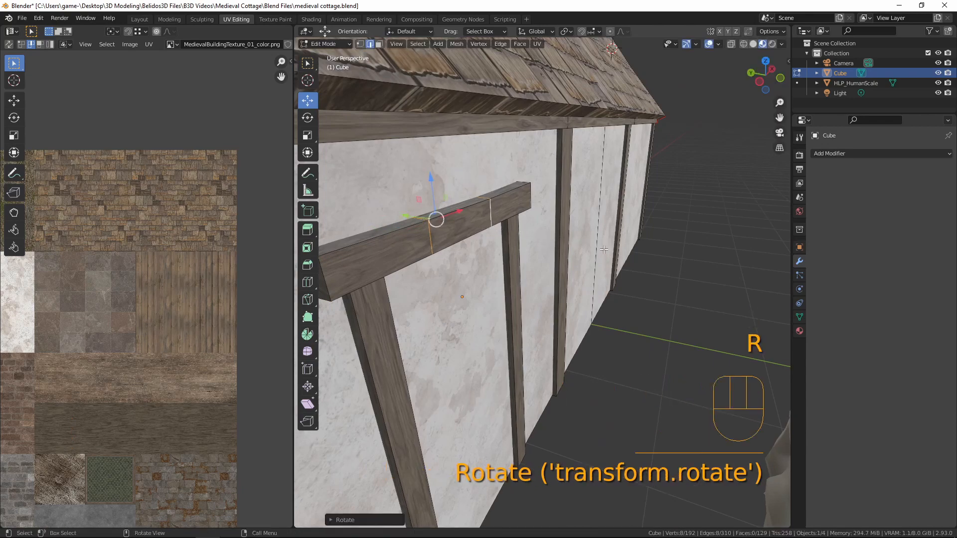
middle_drag(601, 284, 535, 240)
key(a)
key(a)
Step: Add two evenly spaced loop cuts to the door post nearer the cottage's corner
scroll(550, 277, down, 5)
scroll(573, 377, up, 4)
middle_drag(474, 247, 554, 300)
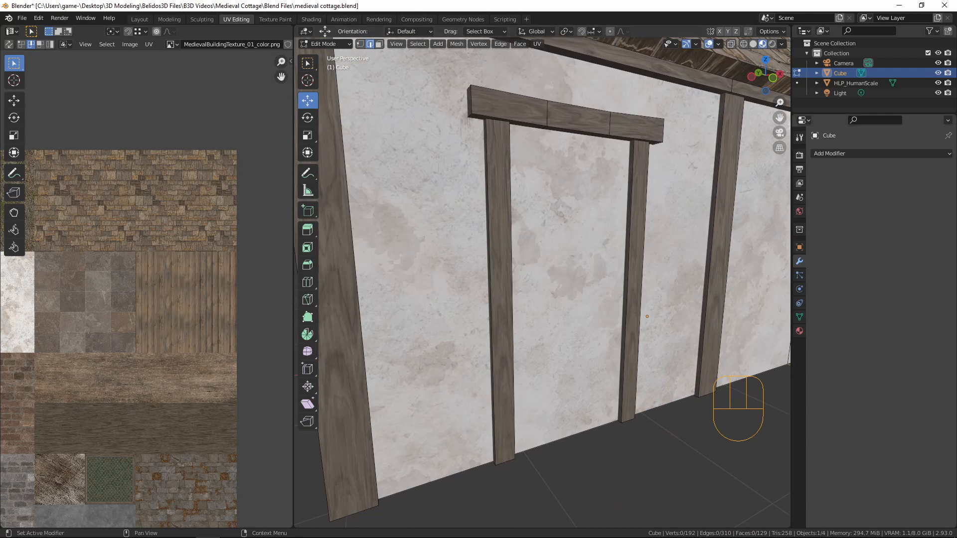
click(503, 261)
key(ctrl+r)
scroll(500, 248, up, 1)
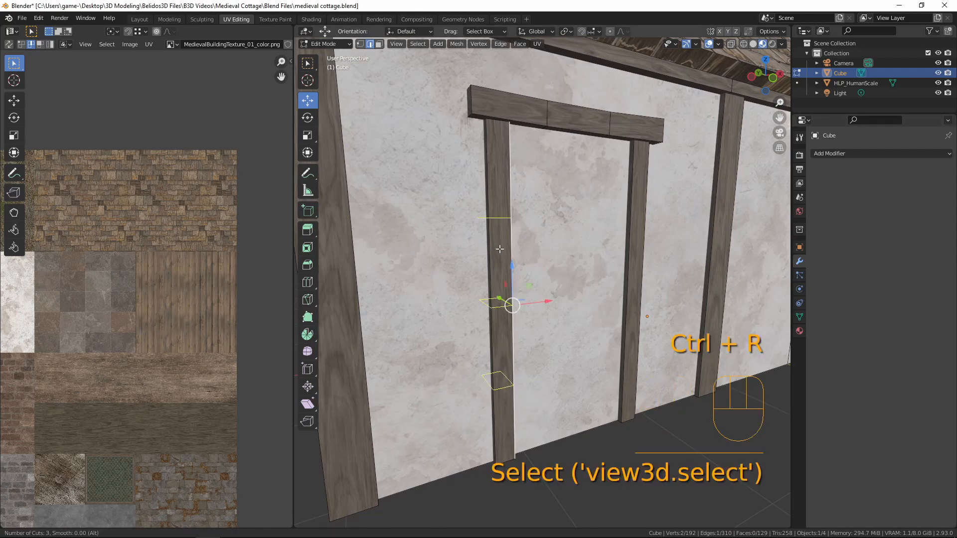
click(500, 248)
right_click(500, 248)
Step: Scale and slightly rotate the new edge loops of that door post to make it irregular
middle_drag(548, 317, 468, 279)
key(s)
click(535, 322)
middle_drag(535, 322, 639, 349)
key(r)
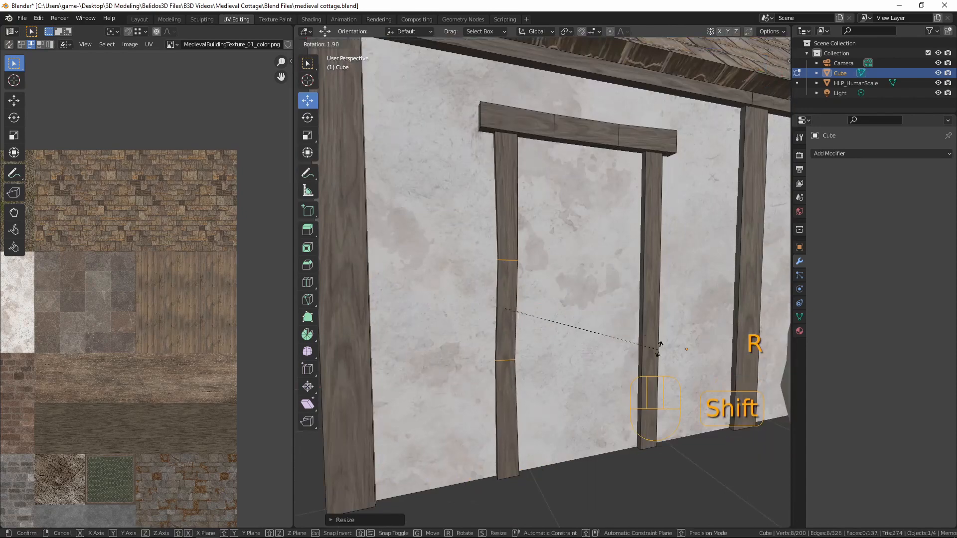
click(660, 346)
Step: Add three loop cuts to the other door post and shift them slightly off centre
key(ctrl+r)
scroll(646, 294, up, 2)
click(647, 294)
right_click(647, 295)
key(g)
click(647, 316)
Step: Add one loop cut to the front corner post nearest the door and scale it slightly
scroll(643, 329, down, 4)
key(Tab)
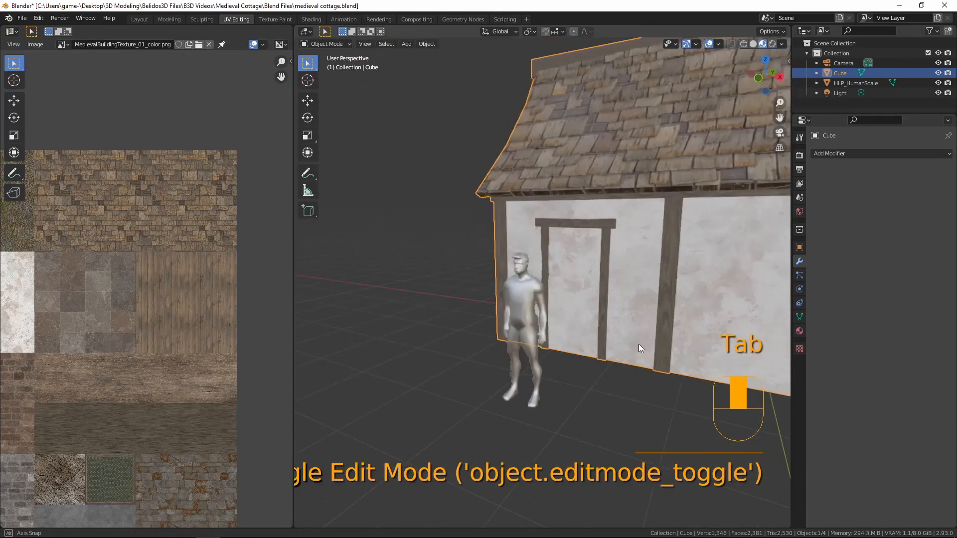
middle_drag(638, 344, 696, 339)
key(Tab)
key(ctrl+r)
click(524, 229)
right_click(524, 205)
key(s)
click(588, 330)
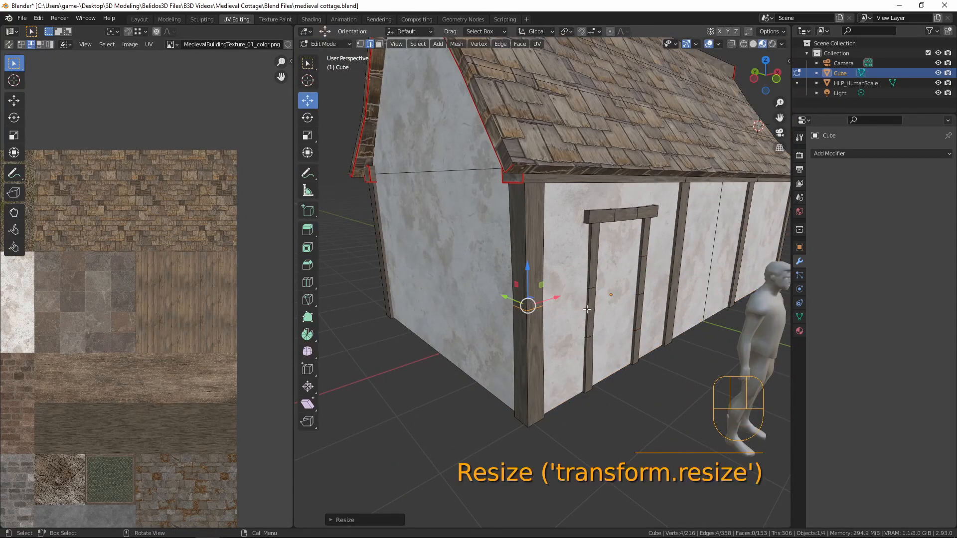
Step: Add three loop cuts to the intermediate wall post beside the door, scale them, and adjust the middle loop's scale separately
middle_drag(628, 321, 557, 295)
key(ctrl+r)
scroll(556, 294, up, 2)
click(554, 295)
right_click(554, 294)
key(s)
click(675, 384)
alt+click(553, 288)
key(s)
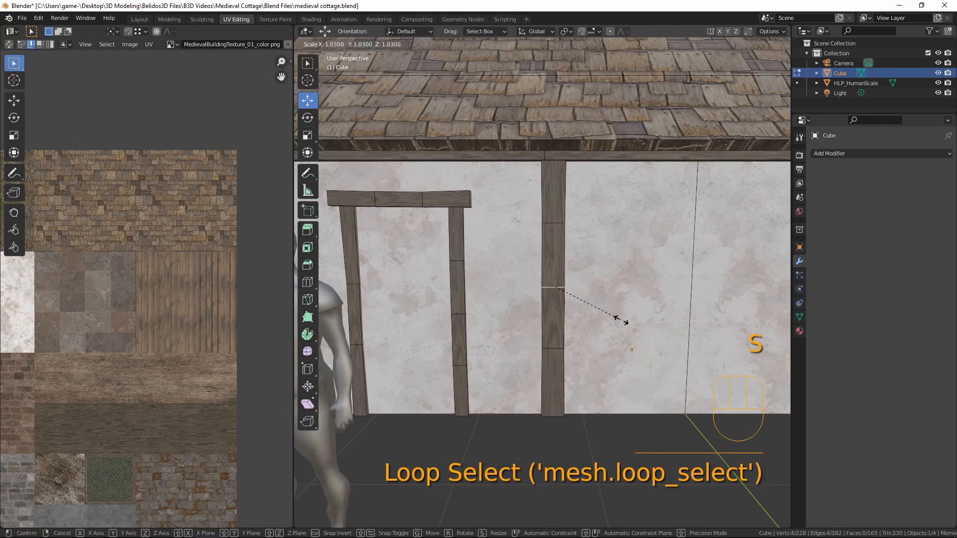
click(621, 320)
Step: Add two loop cuts to the second intermediate post on the front wall and rotate them slightly
scroll(622, 320, down, 2)
shift+middle_drag(621, 321, 468, 313)
key(ctrl+r)
key(r)
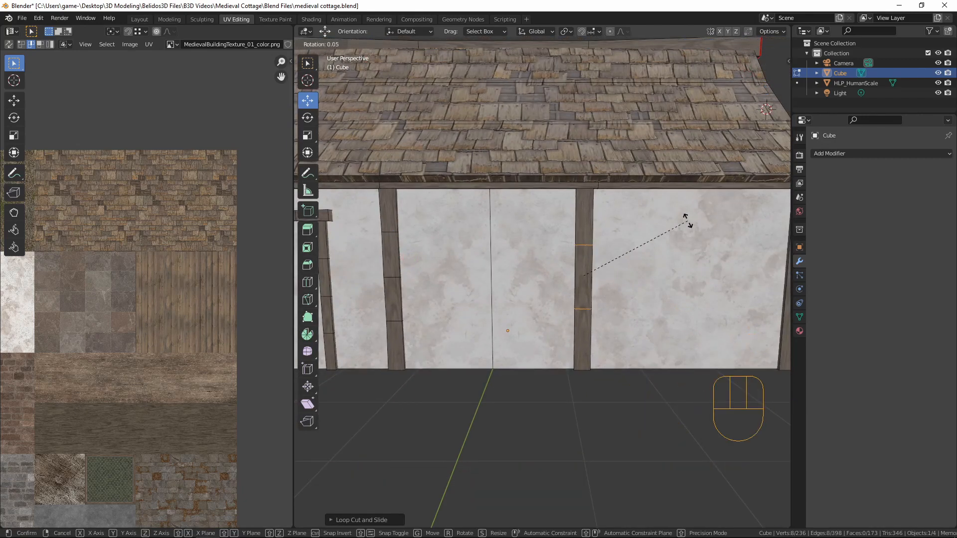
click(688, 220)
Step: Add three loop cuts to the front corner post farthest from the door, scaling all loops and then the middle one
shift+middle_drag(688, 220, 582, 215)
key(ctrl+r)
scroll(689, 244, up, 2)
click(688, 244)
key(s)
alt+click(686, 272)
key(s)
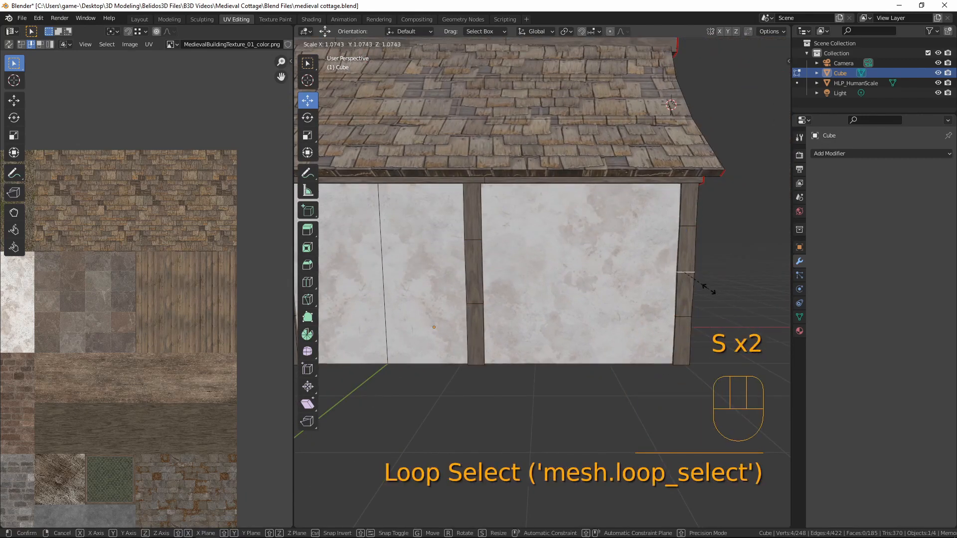
click(702, 279)
Step: Add loop cuts to the next corner post around the cottage and rotate them slightly
key(Tab)
middle_drag(693, 265, 519, 269)
key(Tab)
key(ctrl+r)
click(595, 270)
key(r)
click(688, 308)
Step: Add two loop cuts to the remaining corner post beside the gable wall and rotate them slightly
middle_drag(708, 308, 584, 294)
key(ctrl+r)
right_click(674, 290)
key(ctrl+z)
key(r)
click(674, 289)
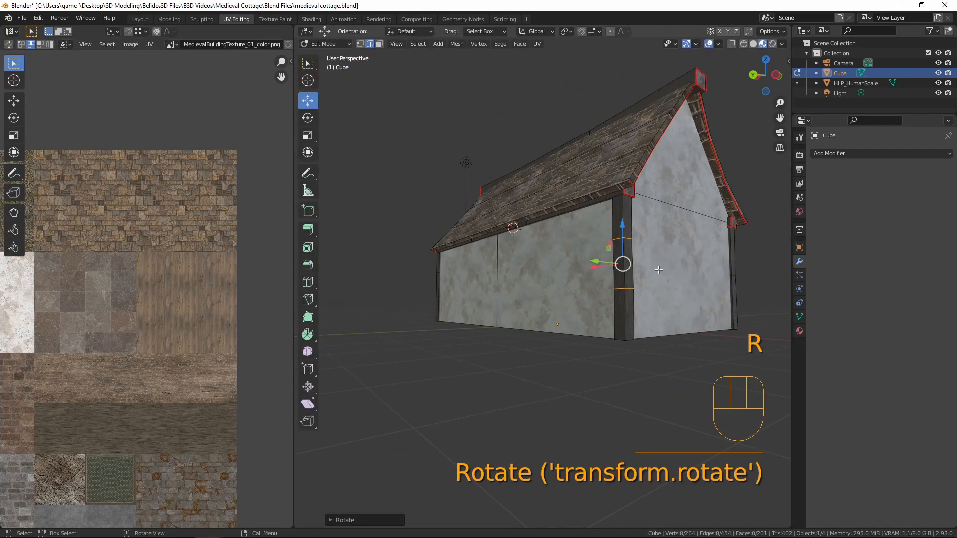
Step: Duplicate the two intermediate front wall posts and place the copies on the opposite long wall, using the right view in wireframe
middle_drag(673, 289, 449, 299)
key(a)
key(a)
key(l)
key(l)
key(shift+d)
key(KP_3)
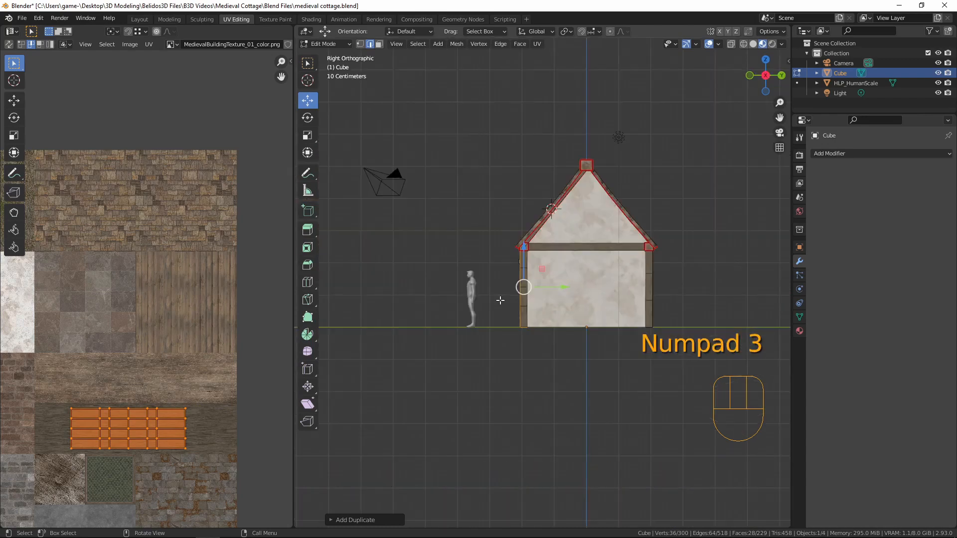
key(shift+z)
click(665, 290)
key(shift+z)
mouse_move(680, 287)
middle_down()
mouse_move(554, 301)
mouse_move(512, 324)
mouse_move(650, 336)
mouse_move(506, 324)
mouse_move(661, 344)
mouse_move(728, 329)
mouse_move(757, 341)
mouse_move(655, 334)
mouse_move(693, 339)
mouse_move(748, 319)
mouse_move(541, 339)
middle_up()
Step: Examine the front wall's posts and door frame in proportion to the human figure
key(Tab)
click(568, 307)
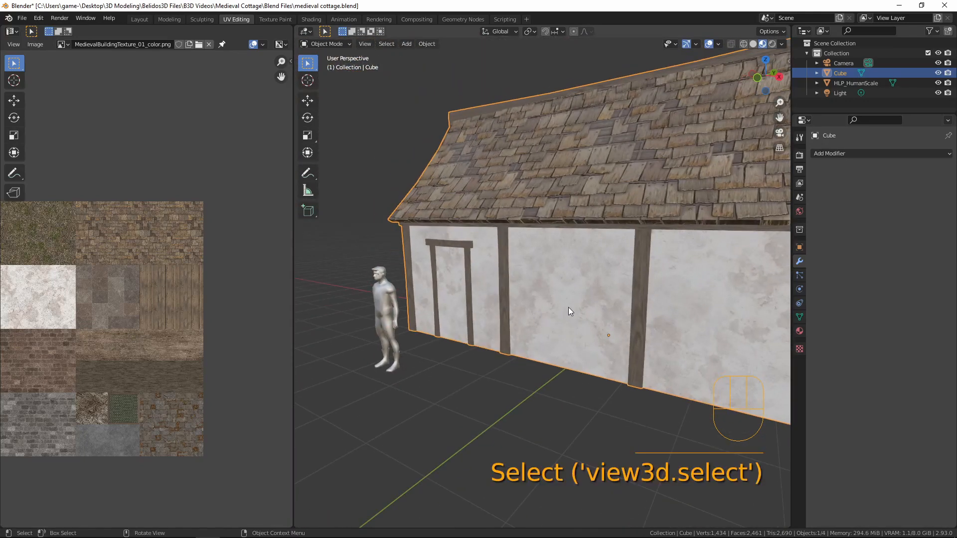
key(Tab)
shift+middle_drag(475, 325, 697, 331)
scroll(598, 317, up, 4)
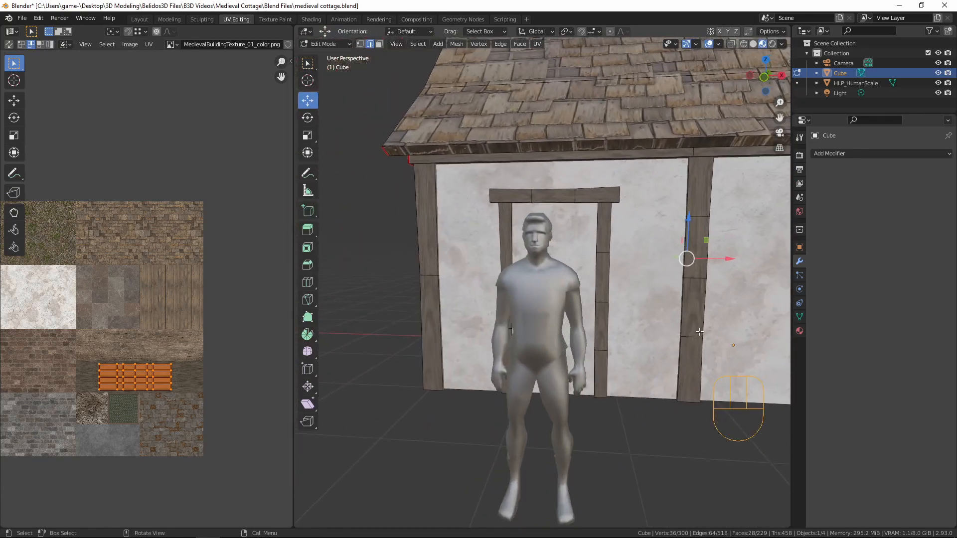
scroll(693, 331, down, 3)
key(ctrl)
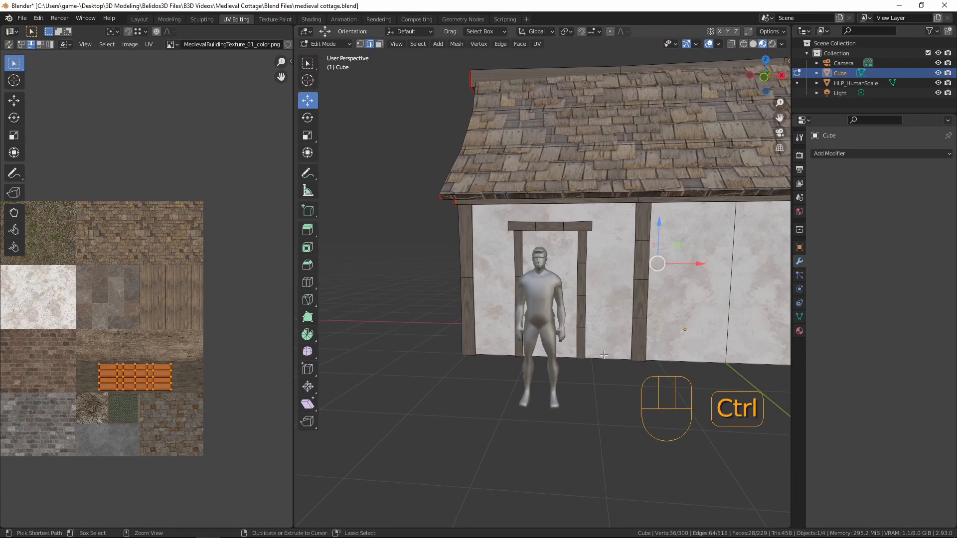
Step: Add two vertical loop cuts to the front wall and slide them behind the door frame's two side posts
key(ctrl+r)
click(604, 355)
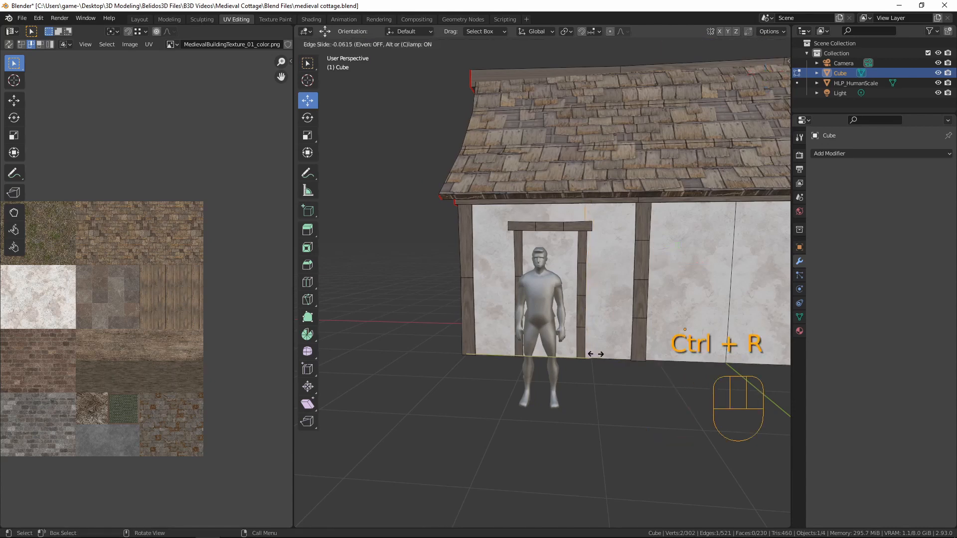
click(594, 354)
middle_drag(520, 345, 419, 364)
key(ctrl)
key(ctrl+r)
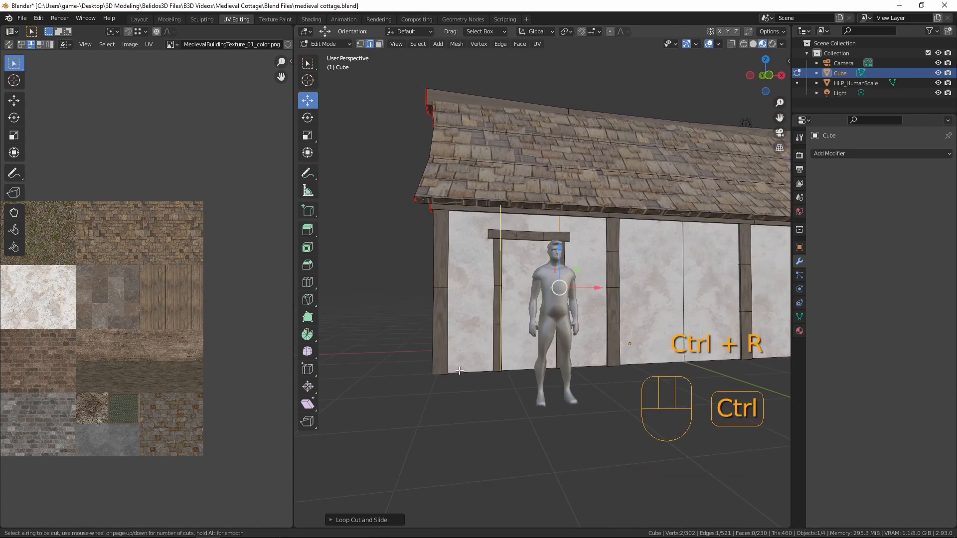
click(456, 369)
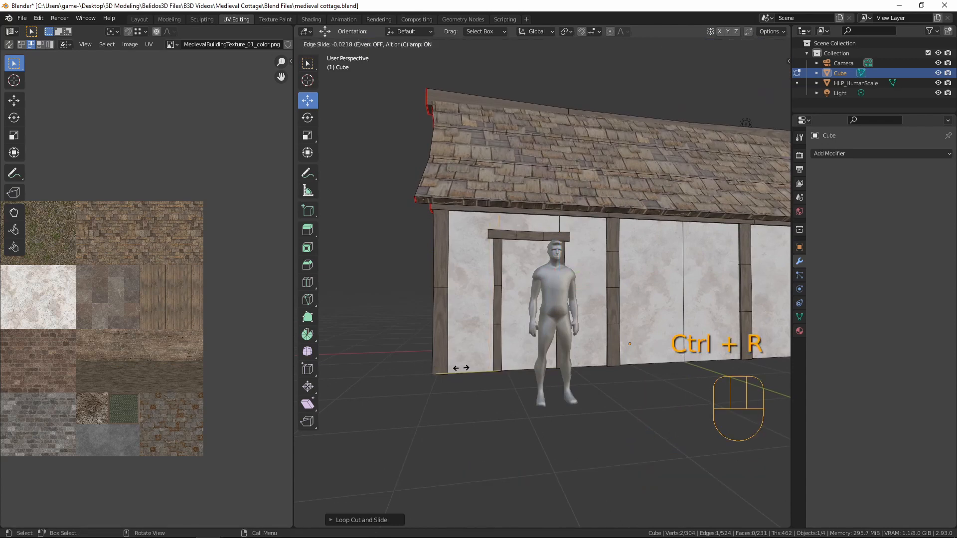
click(461, 368)
middle_drag(461, 367, 500, 307)
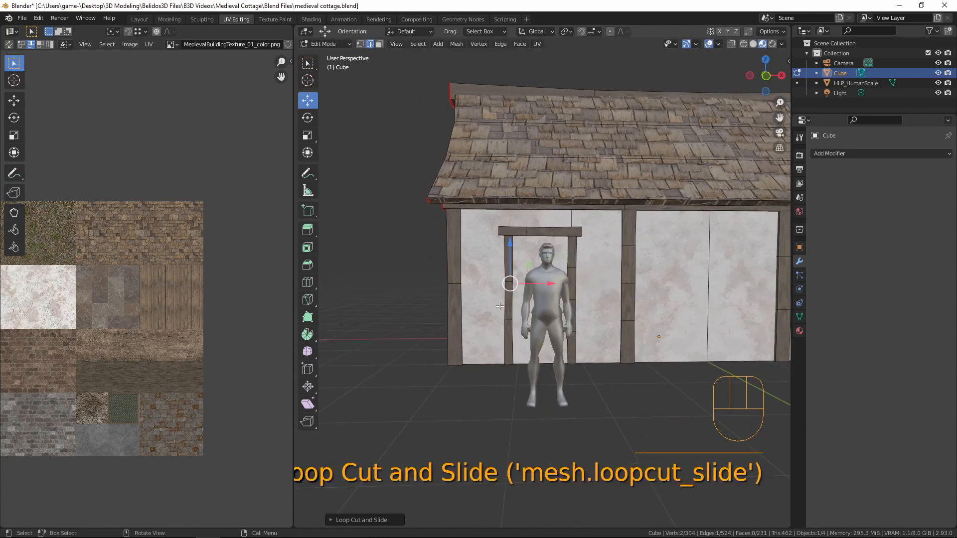
Step: Add a horizontal loop cut to the walls and slide it up to the height of the door lintel
key(ctrl+r)
click(512, 222)
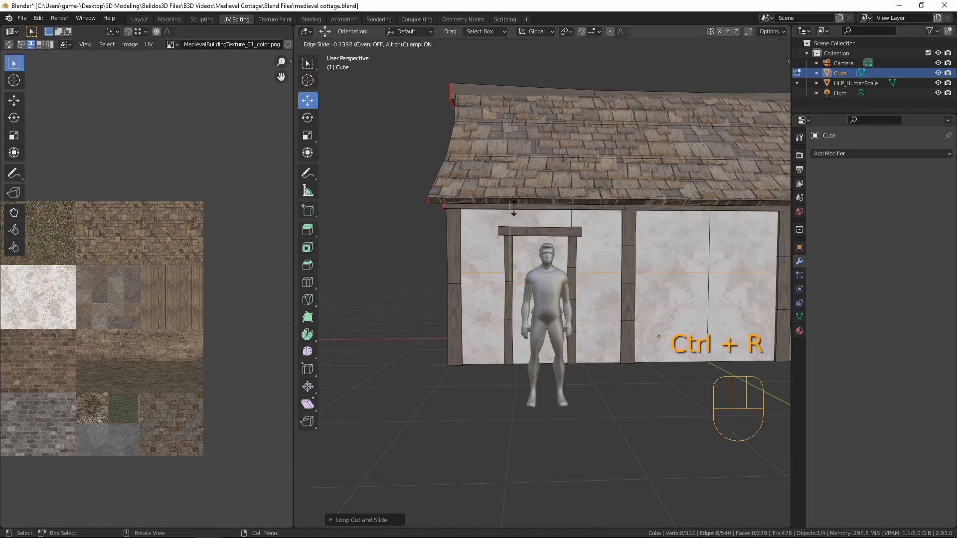
click(502, 168)
Step: Select the wall face inside the door frame, move its UVs onto the vertical wood planks and enlarge them
middle_drag(637, 235, 568, 306)
key(3)
click(610, 298)
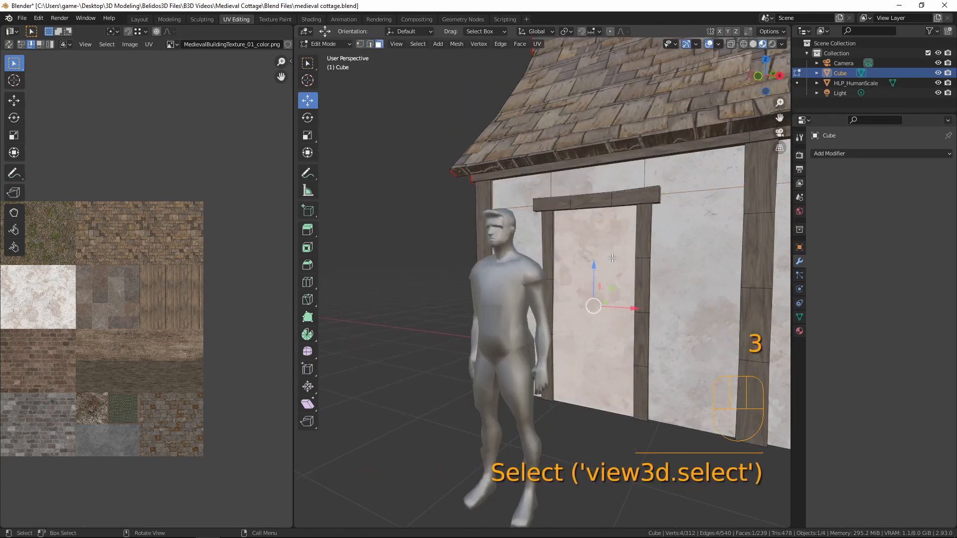
scroll(100, 316, down, 2)
key(ctrl+space)
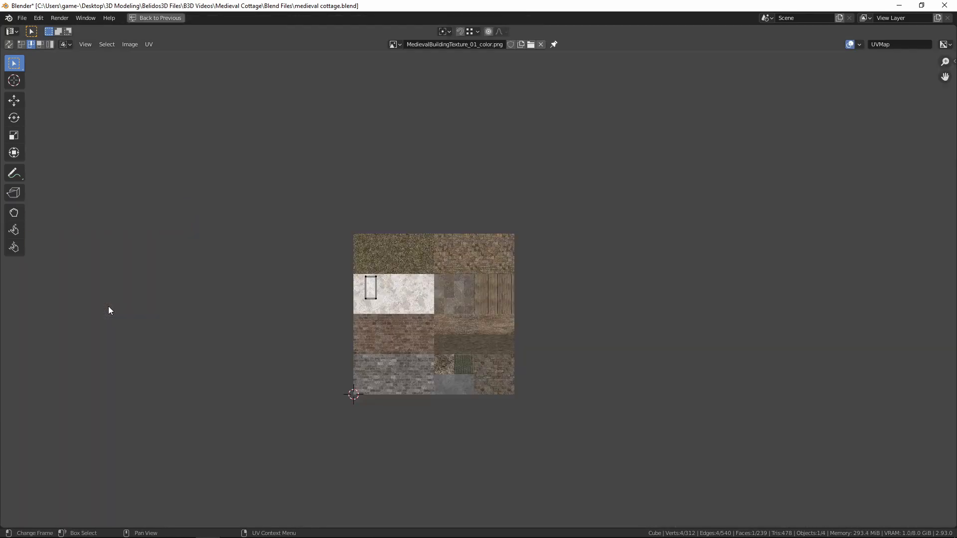
scroll(438, 322, up, 3)
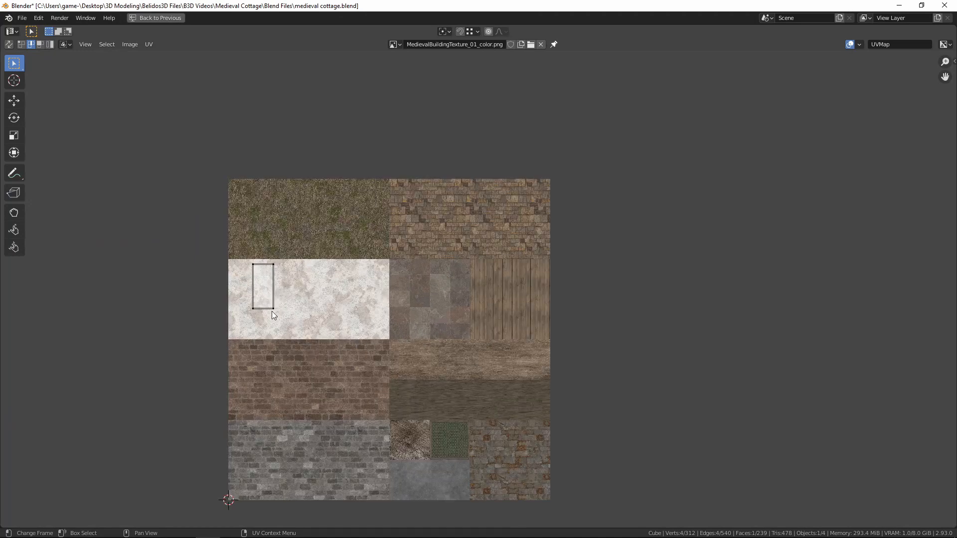
click(269, 298)
key(g)
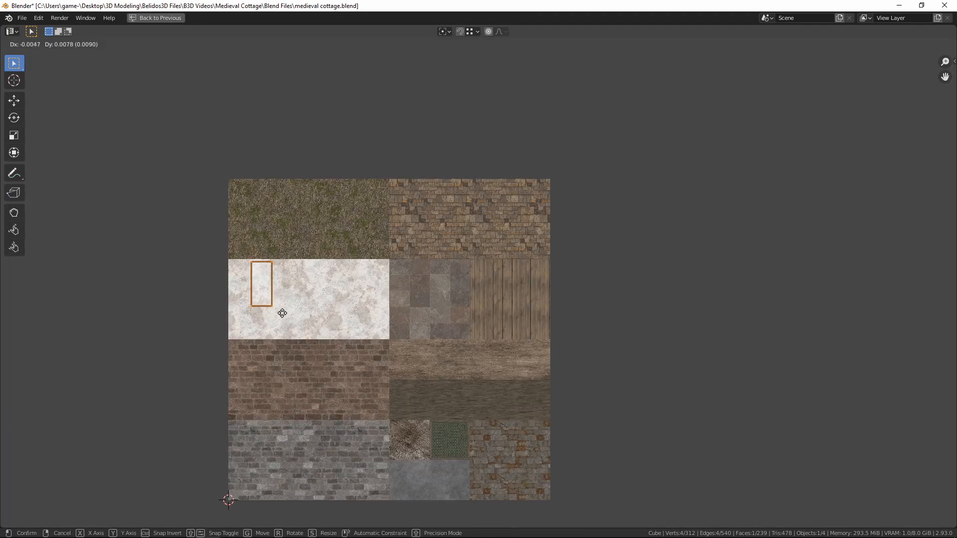
click(528, 325)
key(s)
click(570, 357)
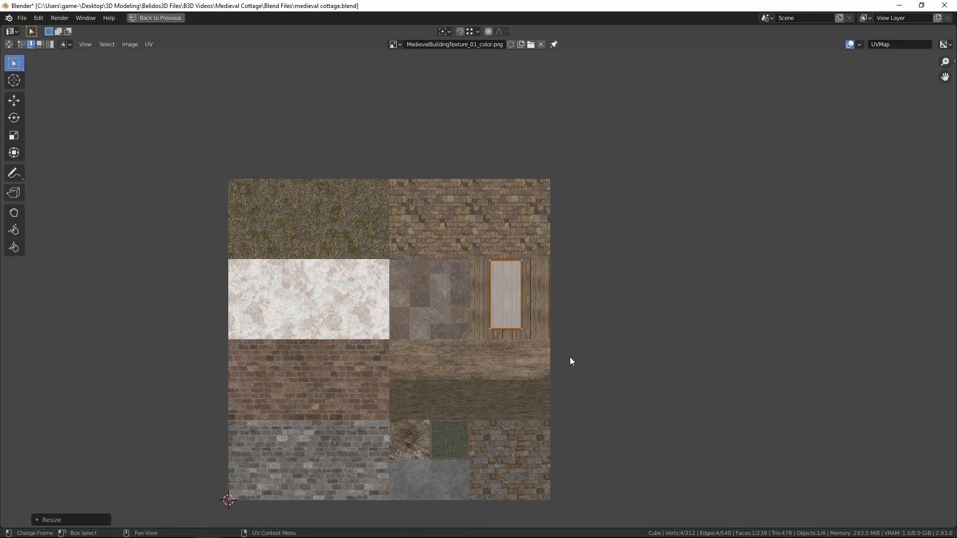
Step: Reposition the door face's UVs on the planks and scale them up to span the full plank height
key(g)
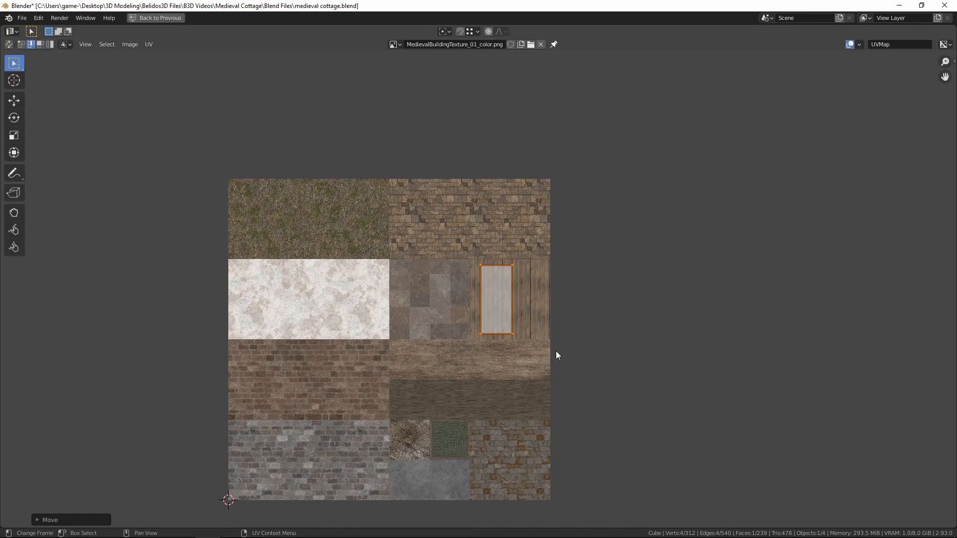
click(556, 351)
key(s)
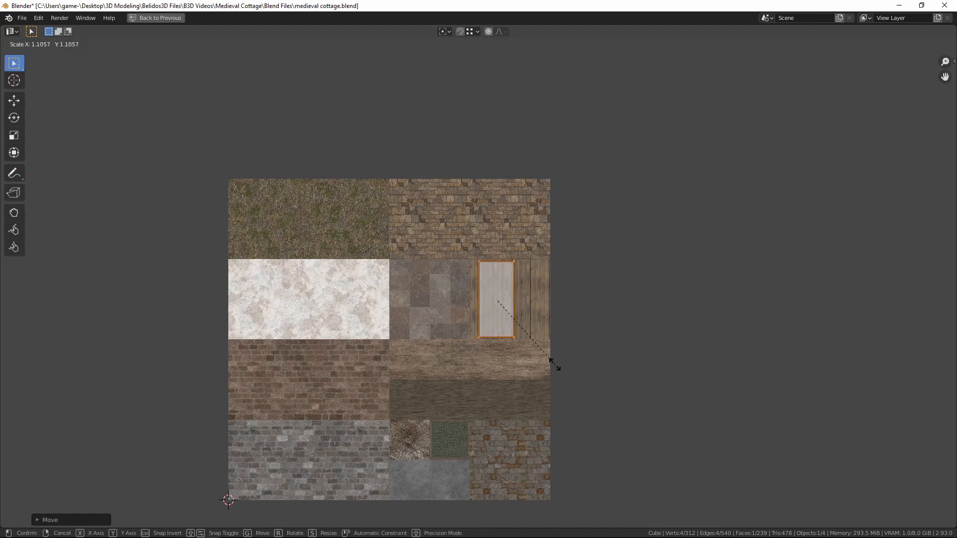
click(552, 359)
key(ctrl+space)
key(Tab)
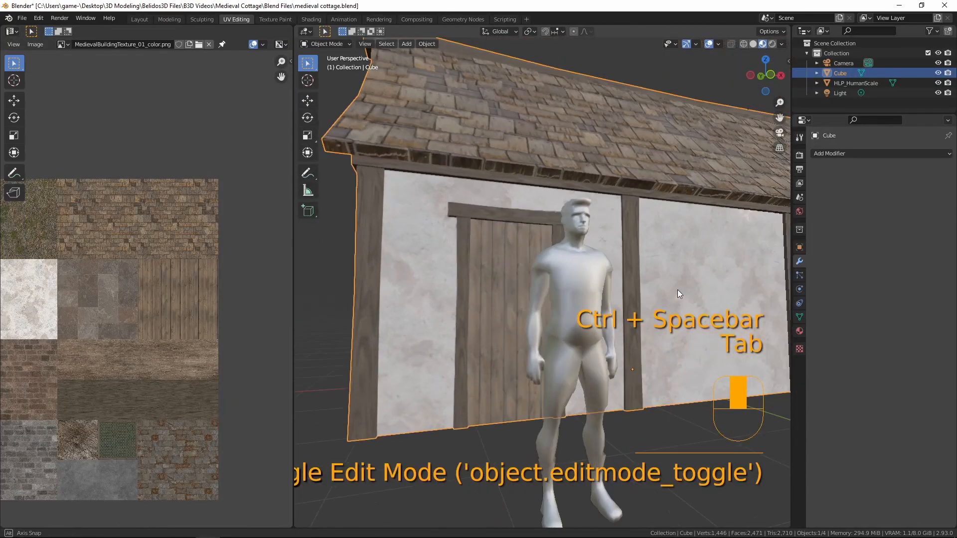
middle_drag(678, 289, 657, 321)
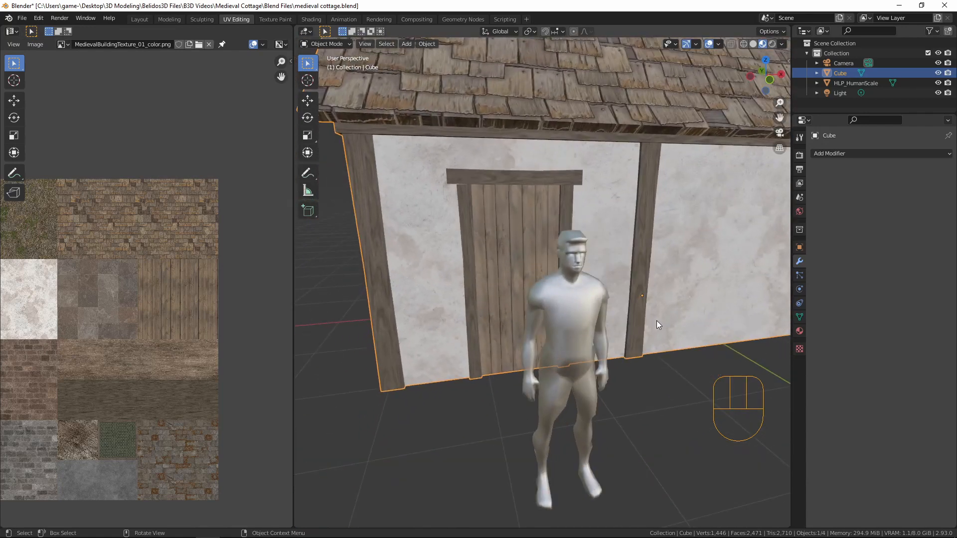
key(a)
key(a)
scroll(613, 311, down, 4)
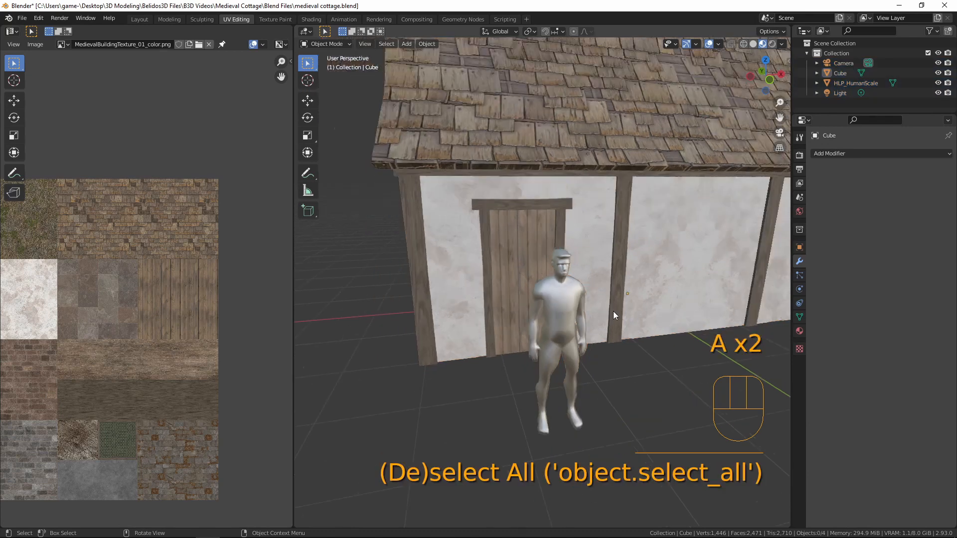
middle_drag(614, 311, 554, 344)
Step: Duplicate the door frame's lintel and both side posts and move the copy along X to the middle wall section
click(507, 235)
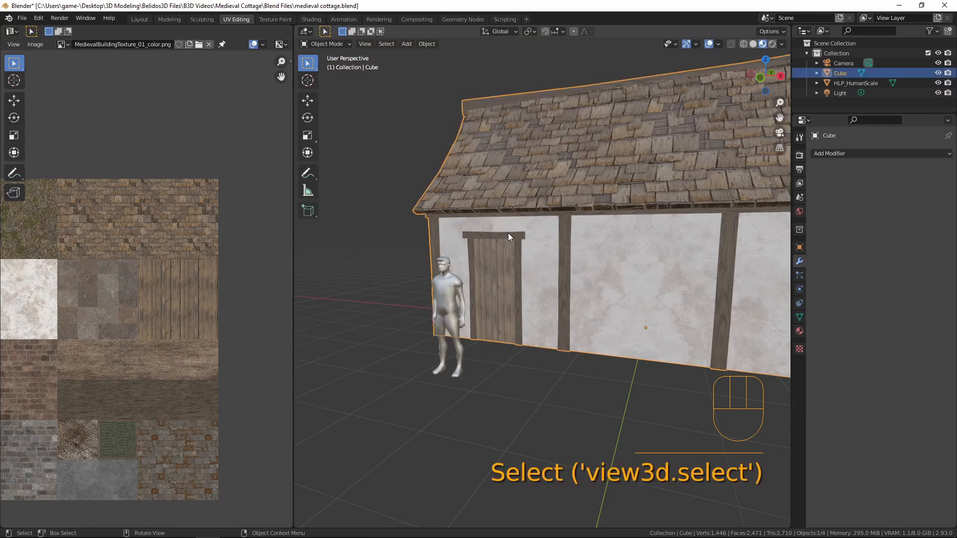
key(Tab)
scroll(531, 256, up, 2)
key(a)
key(a)
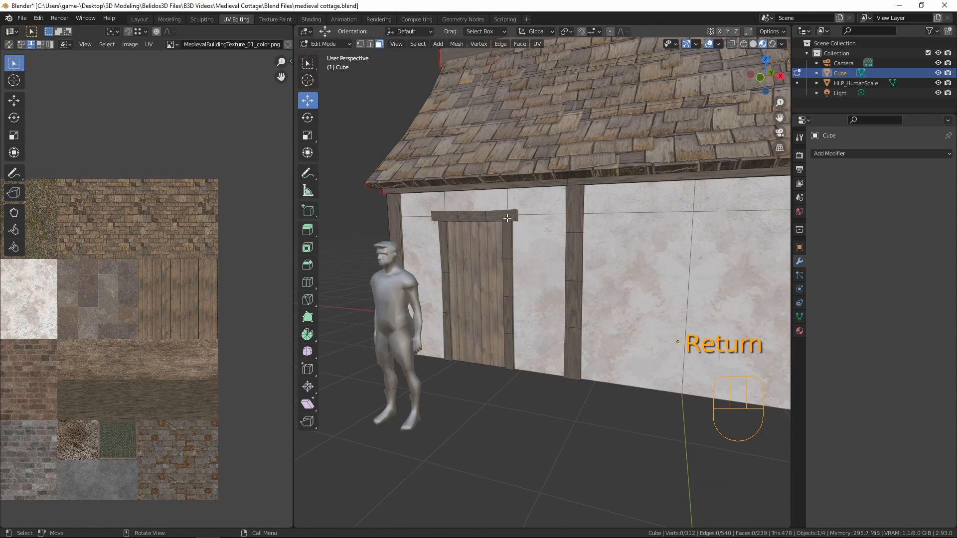
key(l)
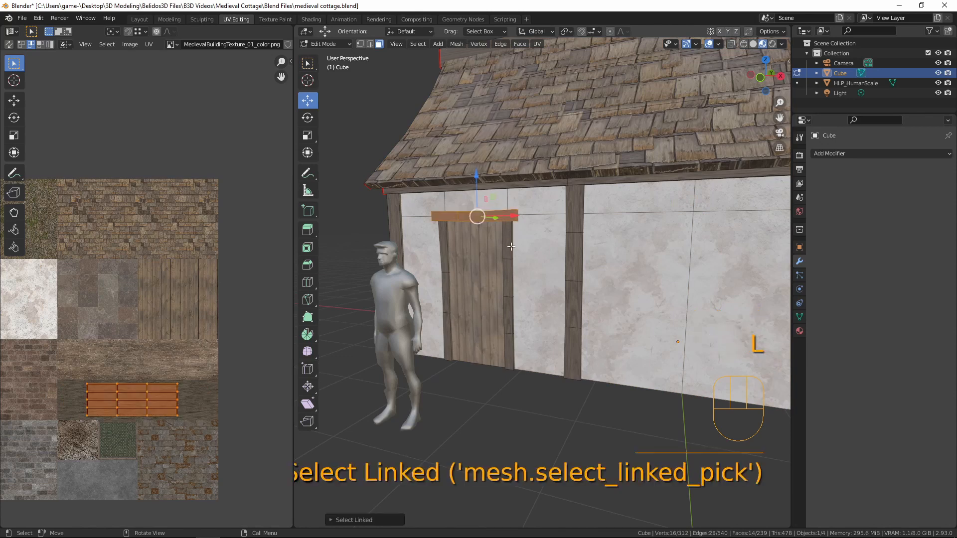
key(l)
key(ctrl+z)
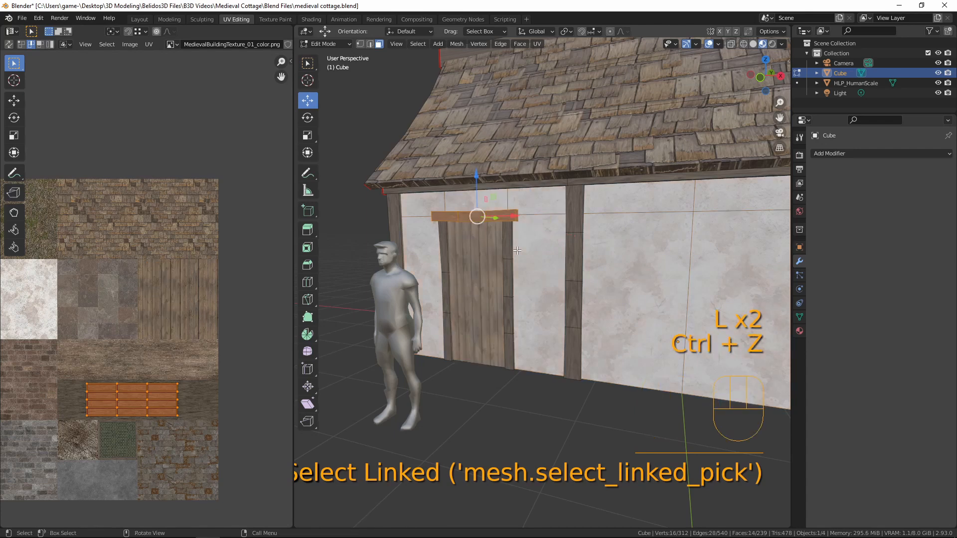
key(l)
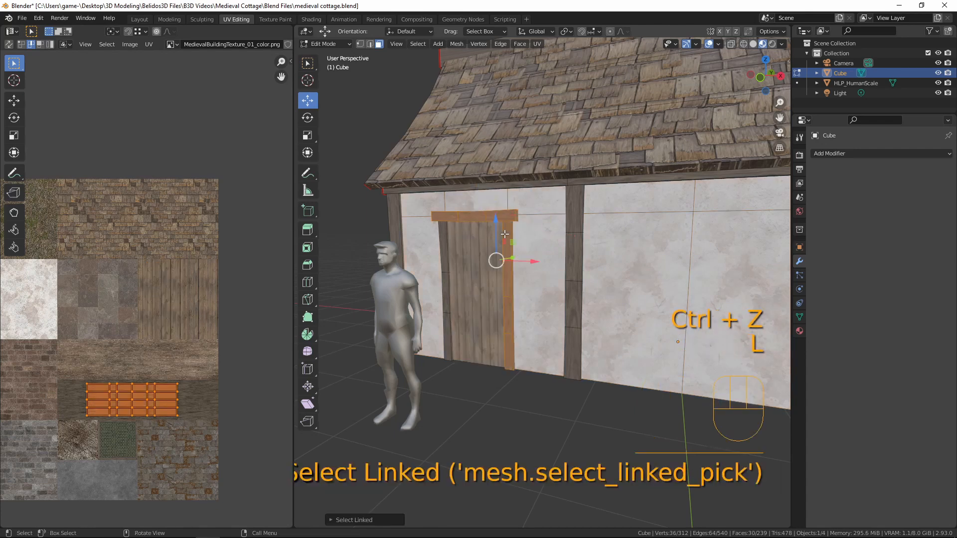
key(l)
key(shift+d)
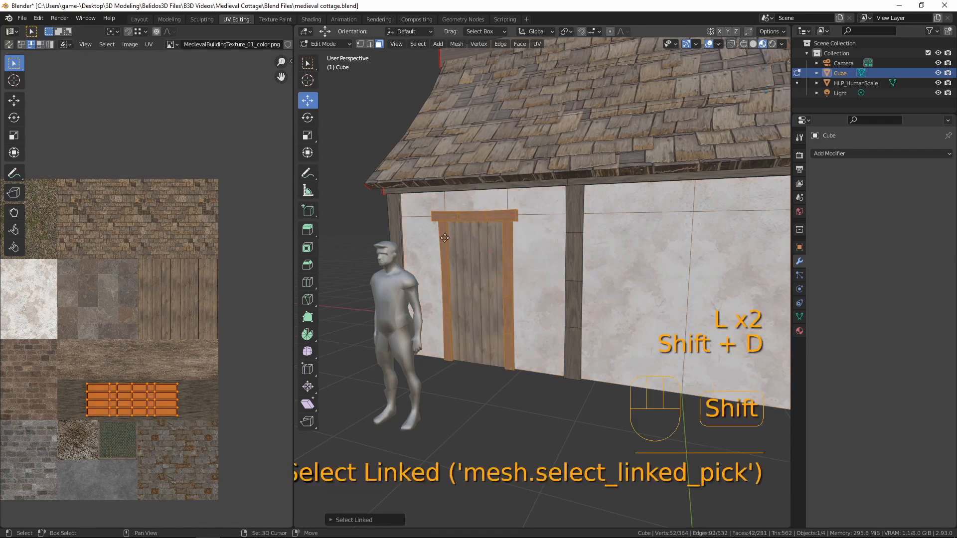
middle_drag(445, 238, 501, 154)
key(g)
key(x)
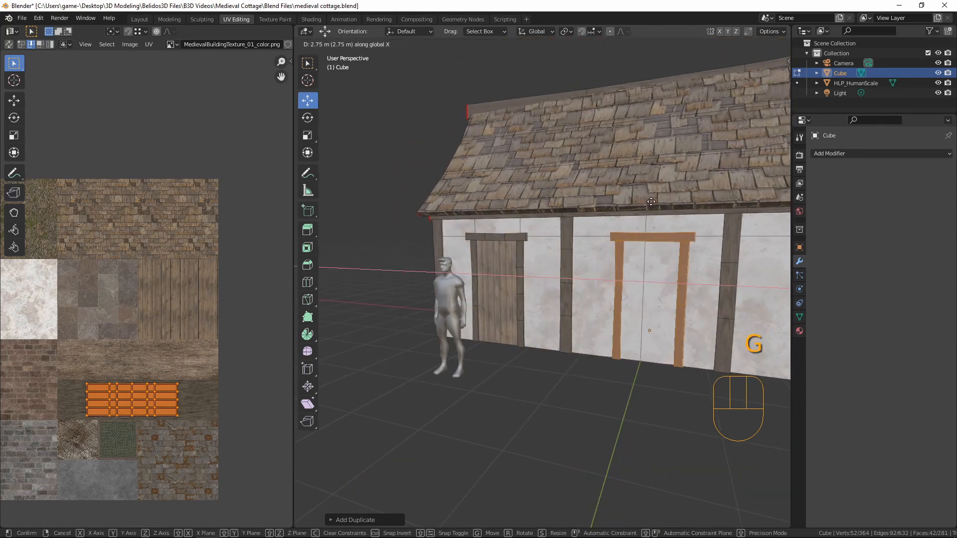
click(668, 319)
Step: Add a loop cut to the copied frame's left post, level with the middle cut of its right post
middle_drag(668, 319, 622, 280)
scroll(616, 310, up, 3)
key(Tab)
scroll(499, 279, down, 2)
key(Tab)
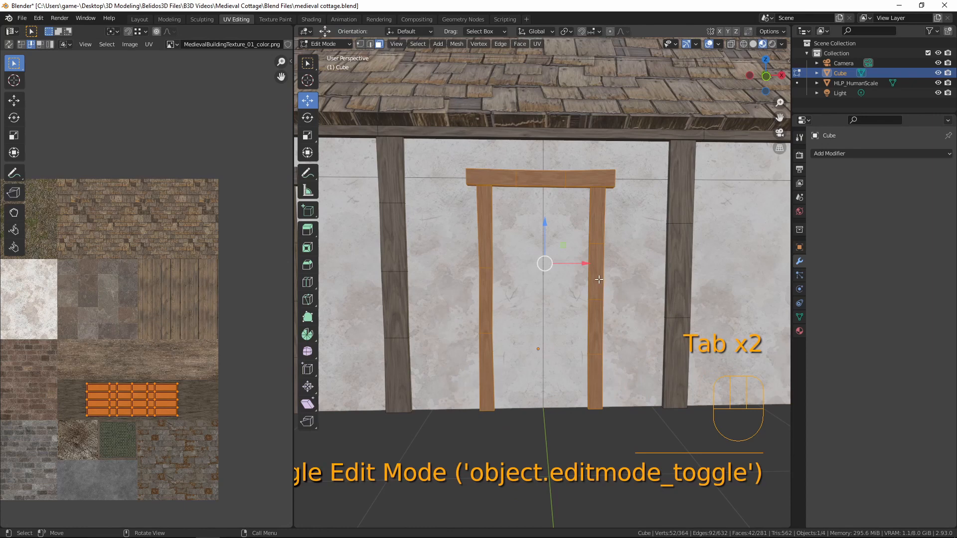
alt+click(594, 303)
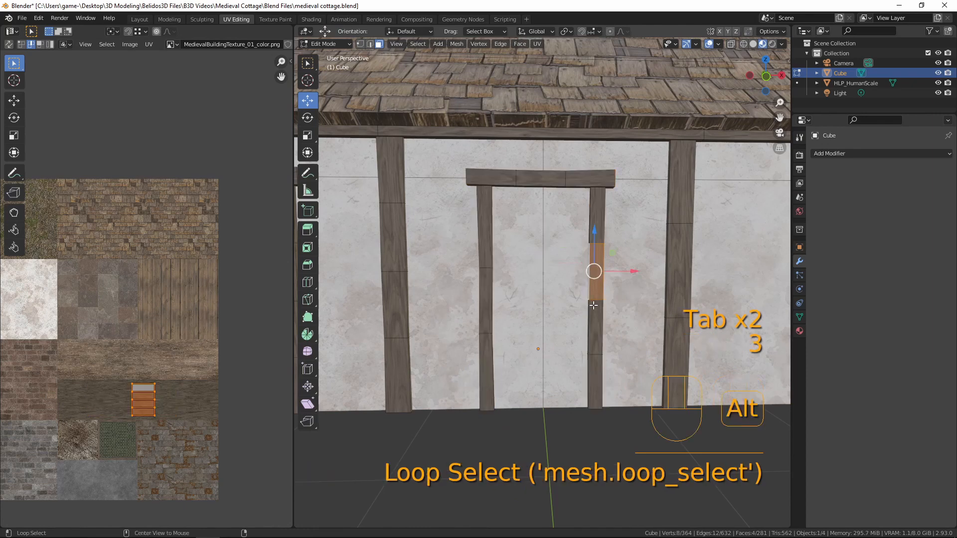
alt+click(593, 344)
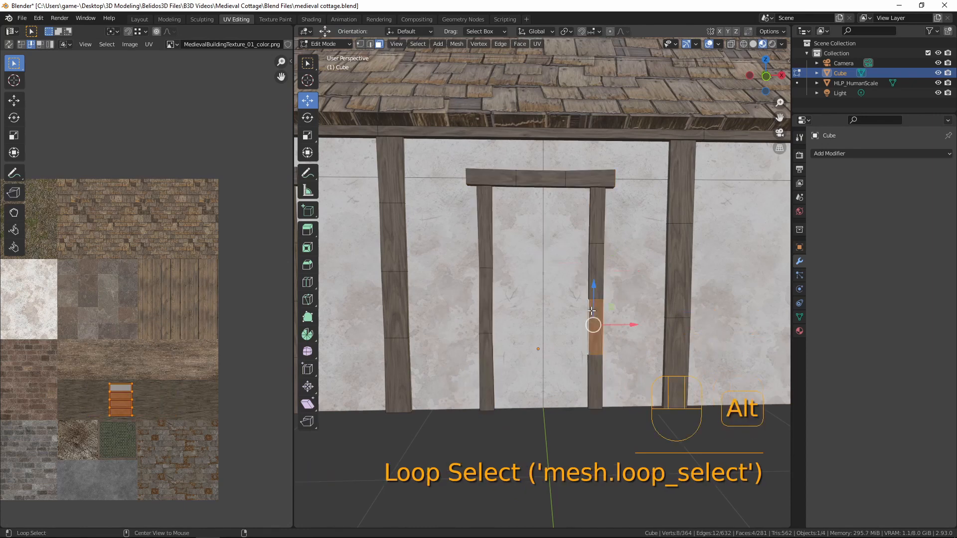
alt+shift+click(590, 360)
alt+shift+click(487, 351)
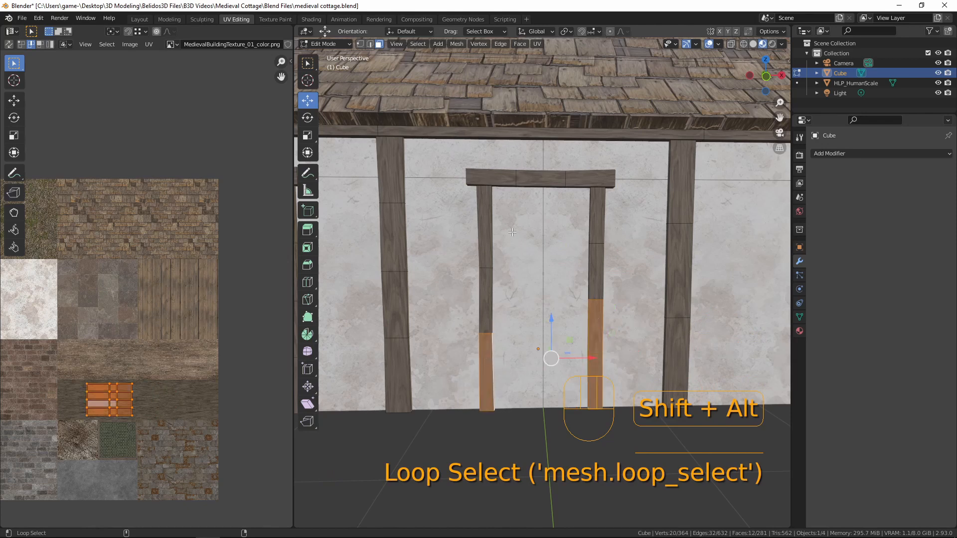
key(ctrl+r)
click(482, 303)
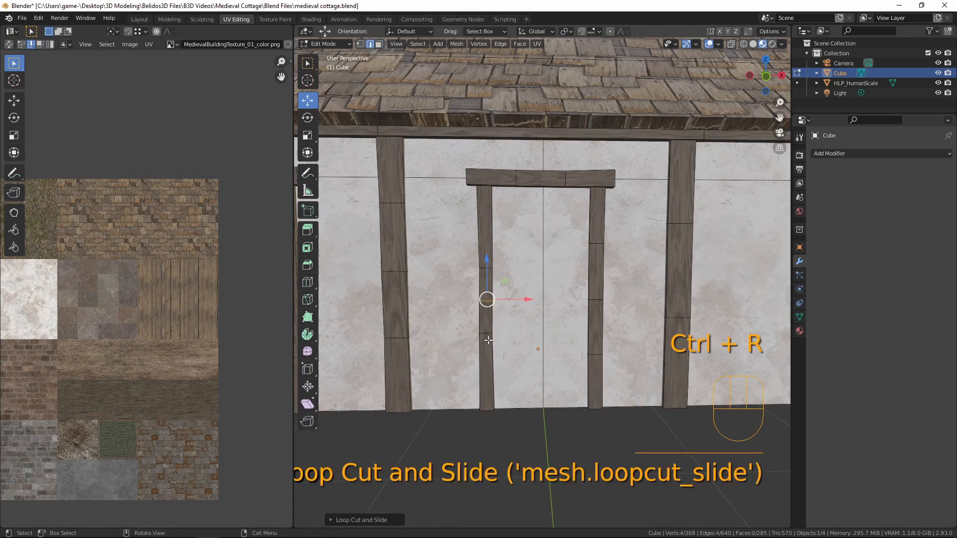
Step: Delete the lower face loops of both copied posts to shorten them to window height
key(3)
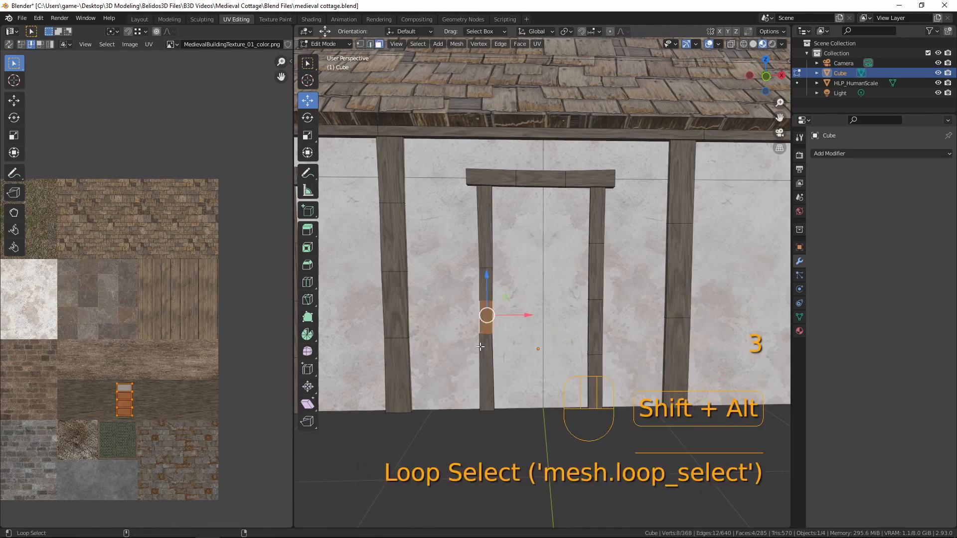
alt+shift+click(483, 349)
alt+shift+click(595, 311)
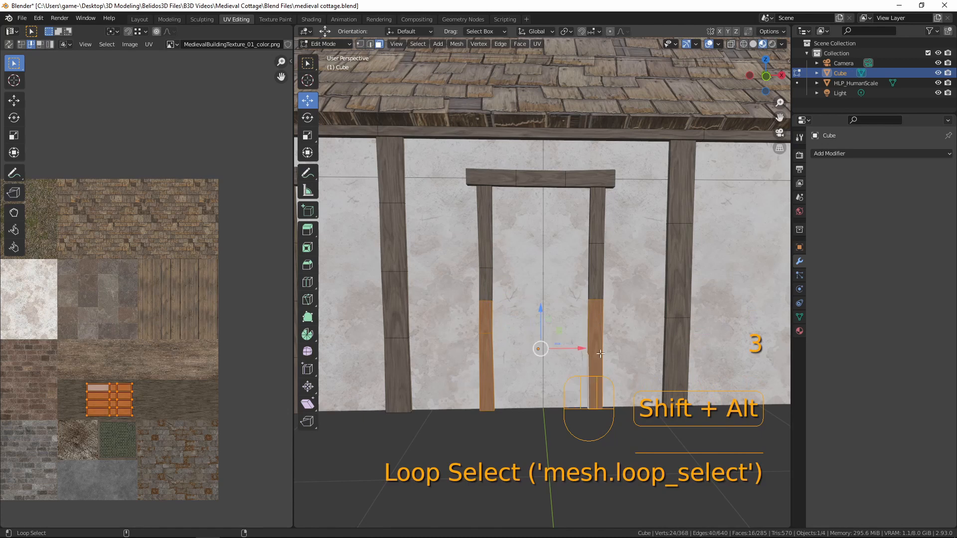
key(x)
click(549, 346)
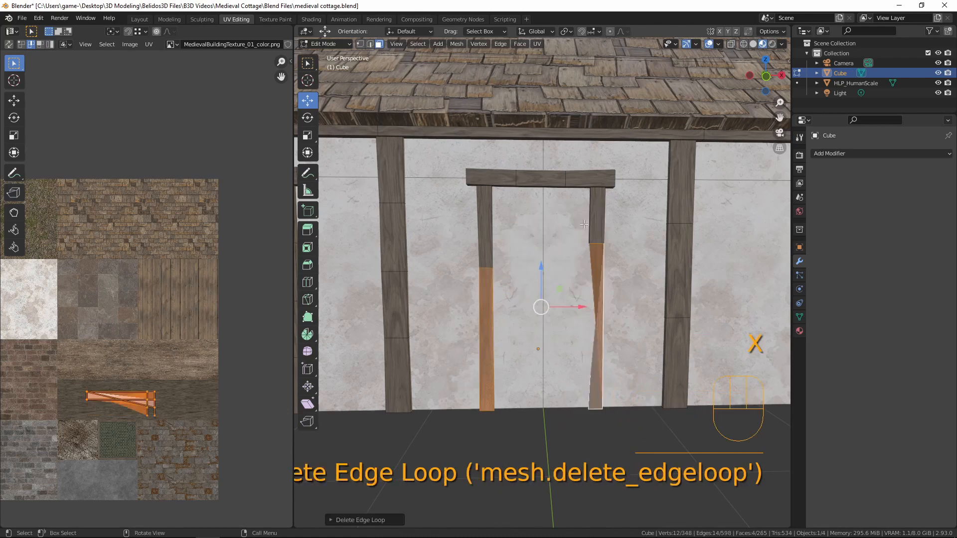
key(ctrl+z)
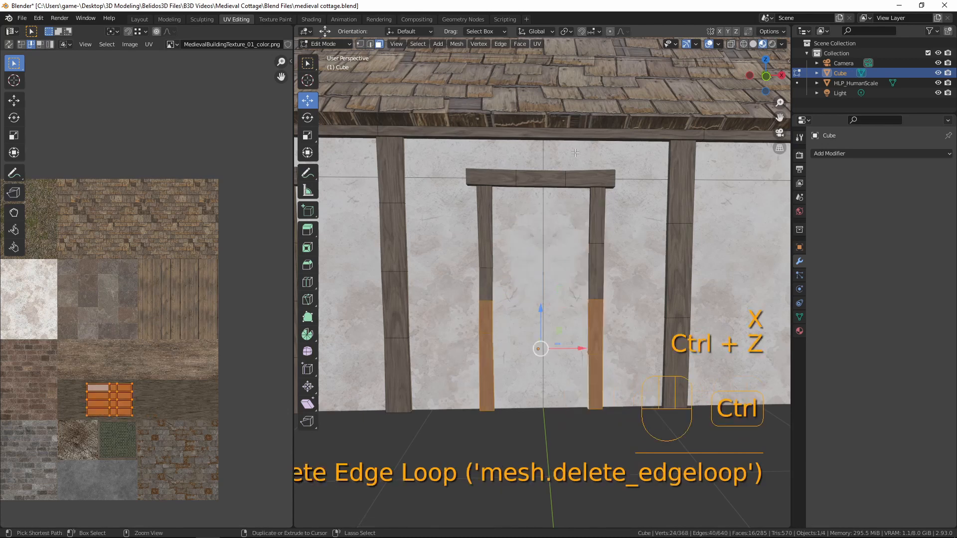
key(x)
click(575, 153)
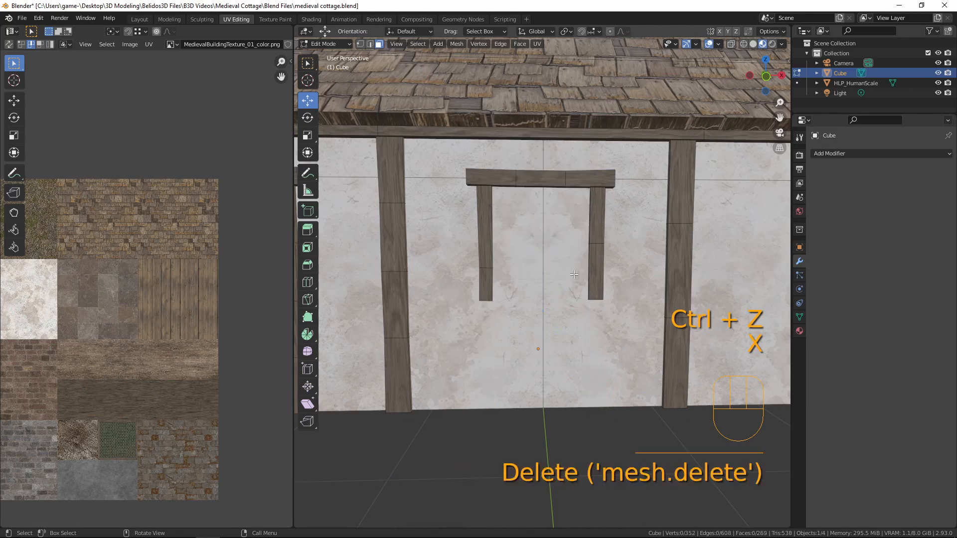
Step: Duplicate the window frame's lintel and move the copy down about 1.1 m along Z under both posts as a sill
scroll(545, 267, up, 2)
key(a)
key(a)
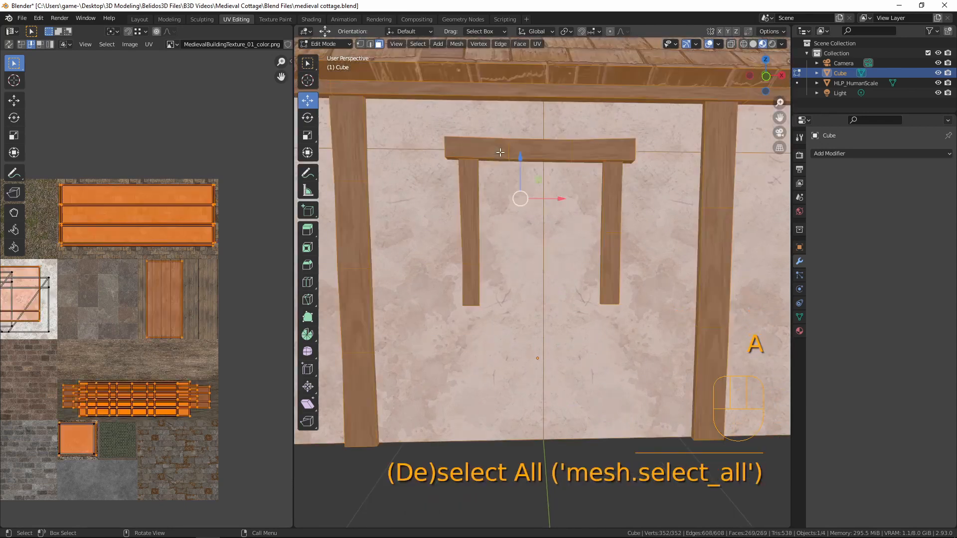
key(l)
key(shift+d)
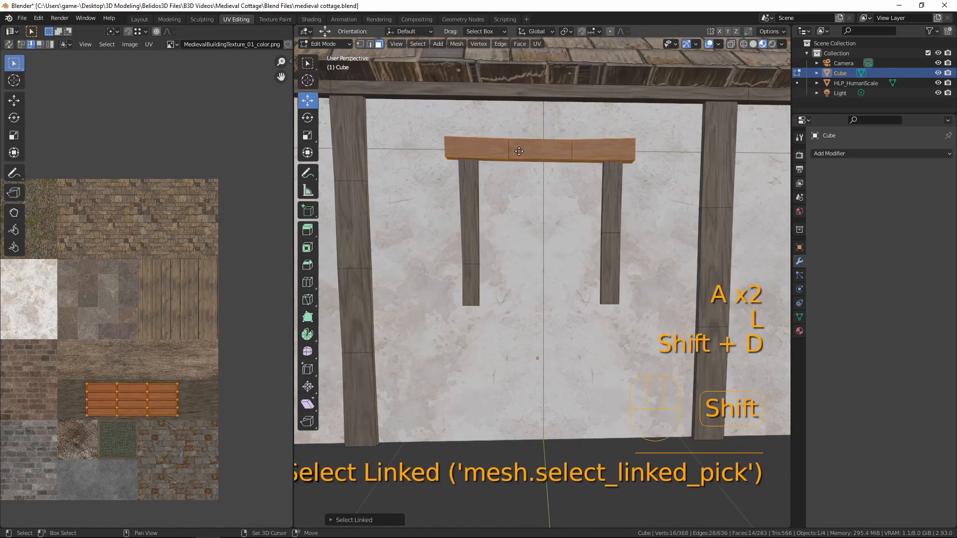
key(g)
key(z)
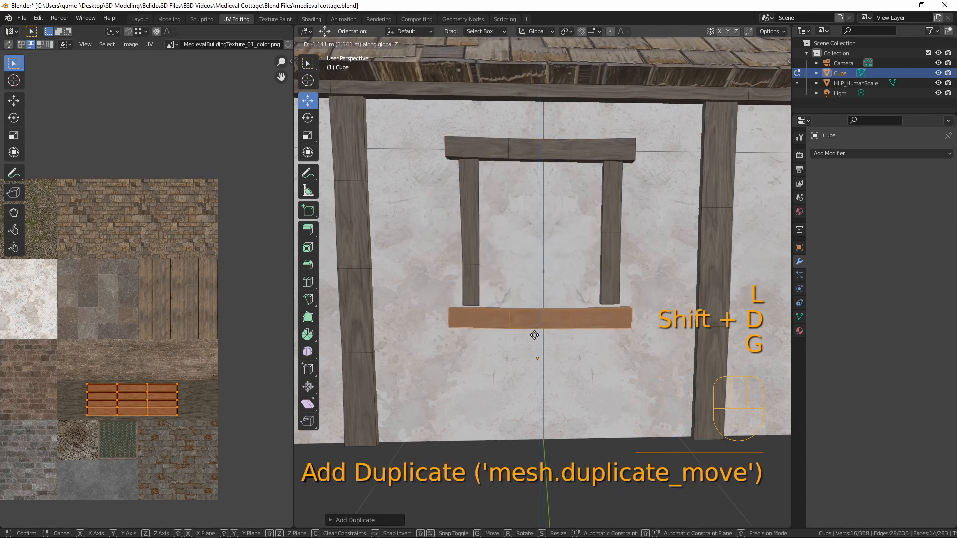
click(535, 329)
middle_drag(535, 328, 631, 205)
scroll(624, 225, up, 2)
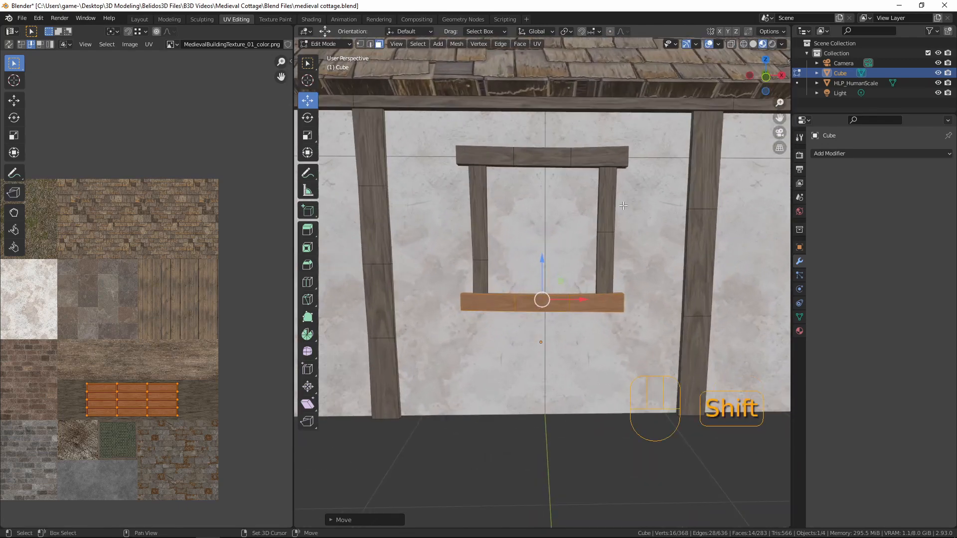
Step: Add a horizontal loop cut across the front wall, hidden behind the window sill
shift+middle_drag(619, 246, 606, 410)
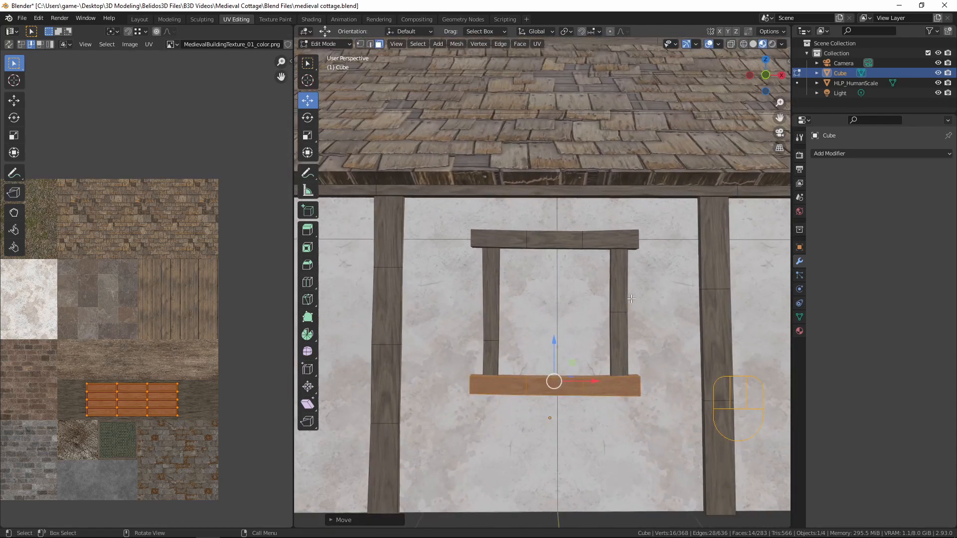
scroll(606, 411, down, 1)
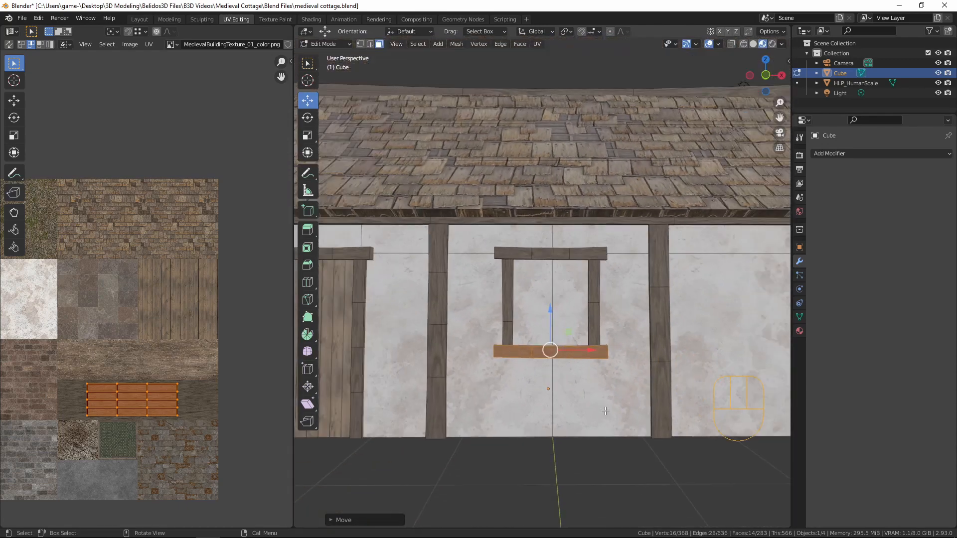
key(ctrl+r)
click(539, 397)
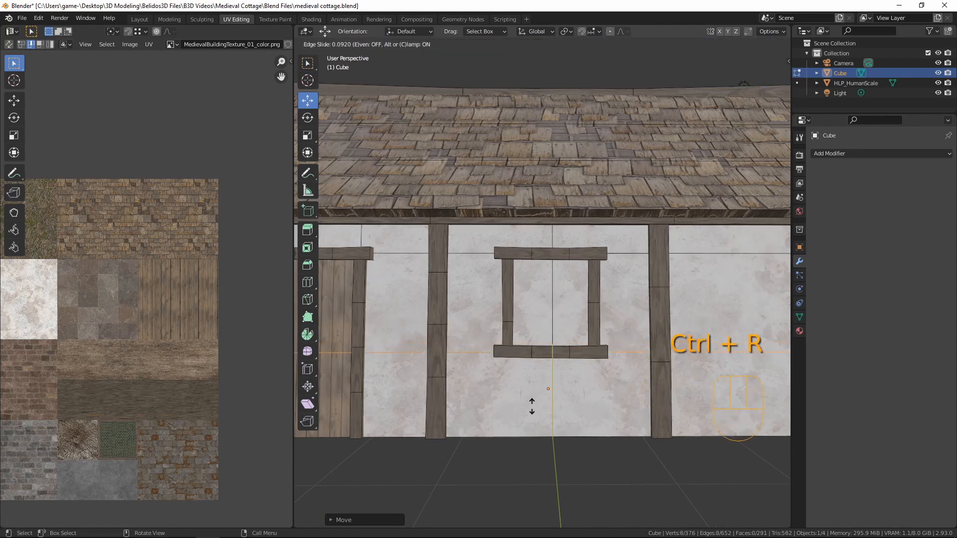
click(532, 406)
Step: Add two vertical loop cuts to the front wall, one behind each side post of the window frame
key(ctrl+r)
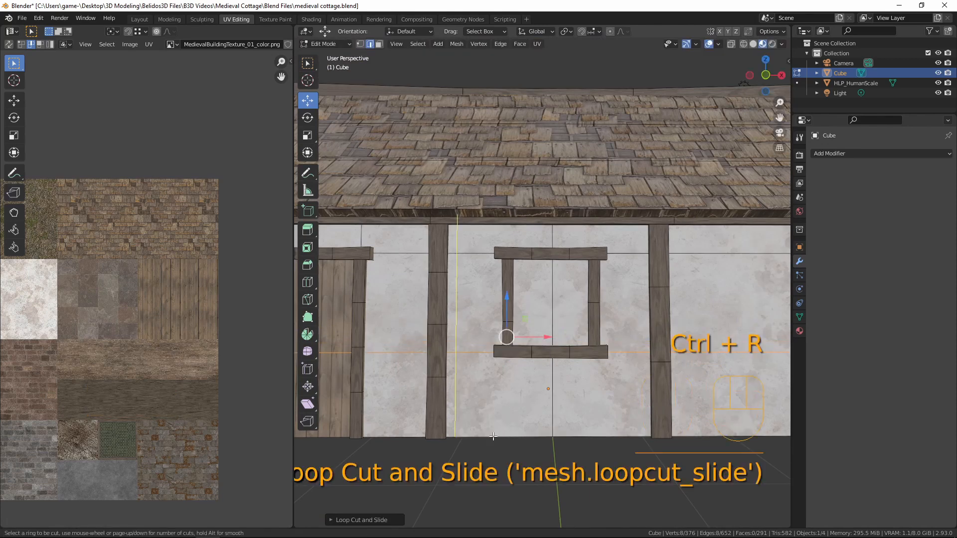
click(493, 436)
click(545, 447)
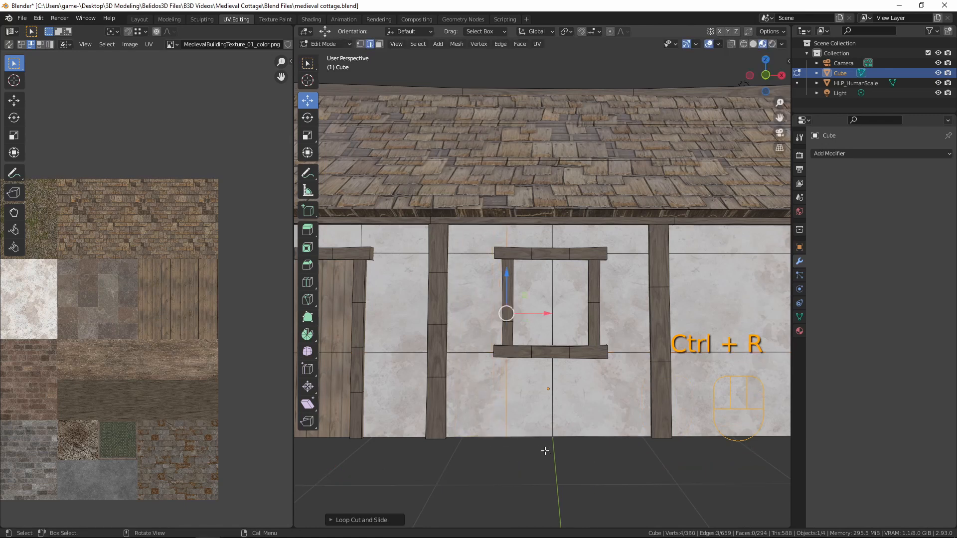
key(ctrl+r)
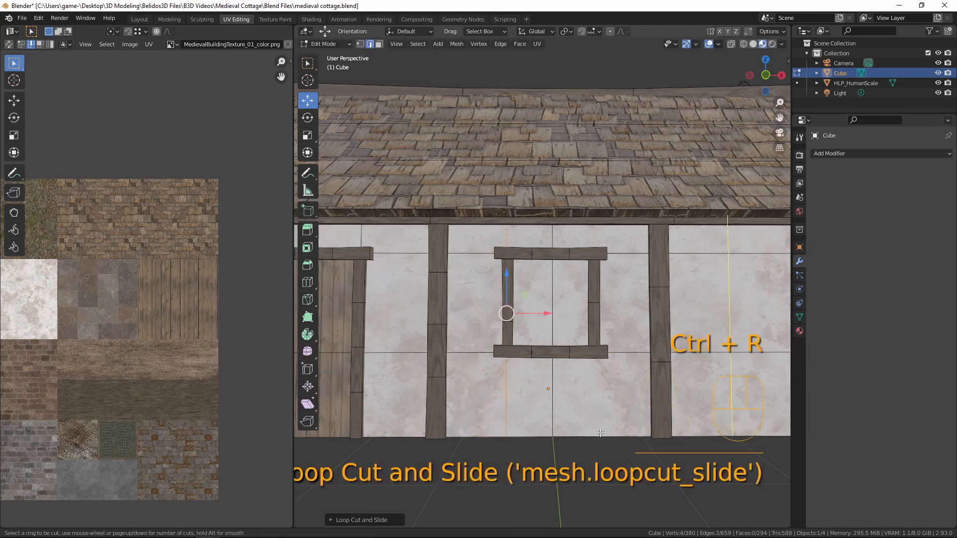
click(601, 433)
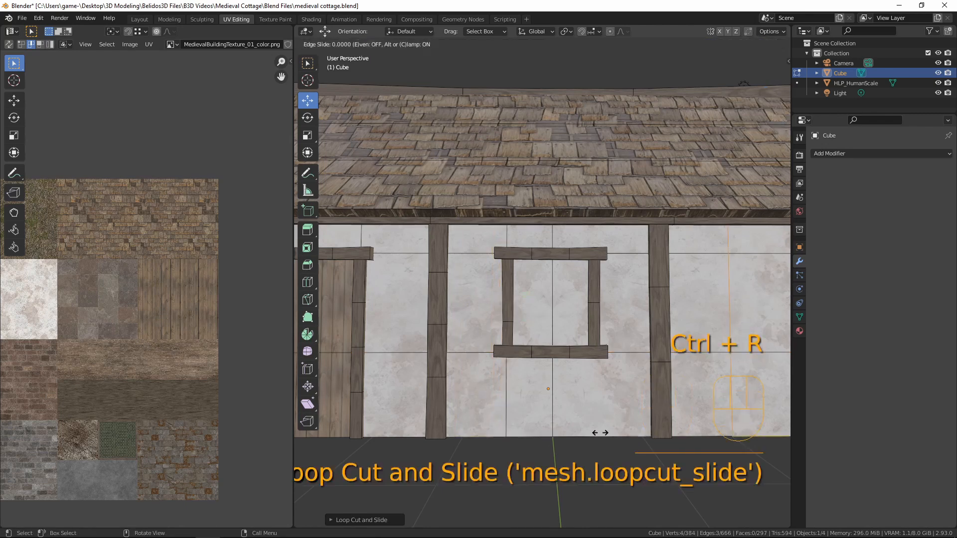
click(464, 411)
Step: Select the two wall faces enclosed by the window frame and unwrap their UVs
key(3)
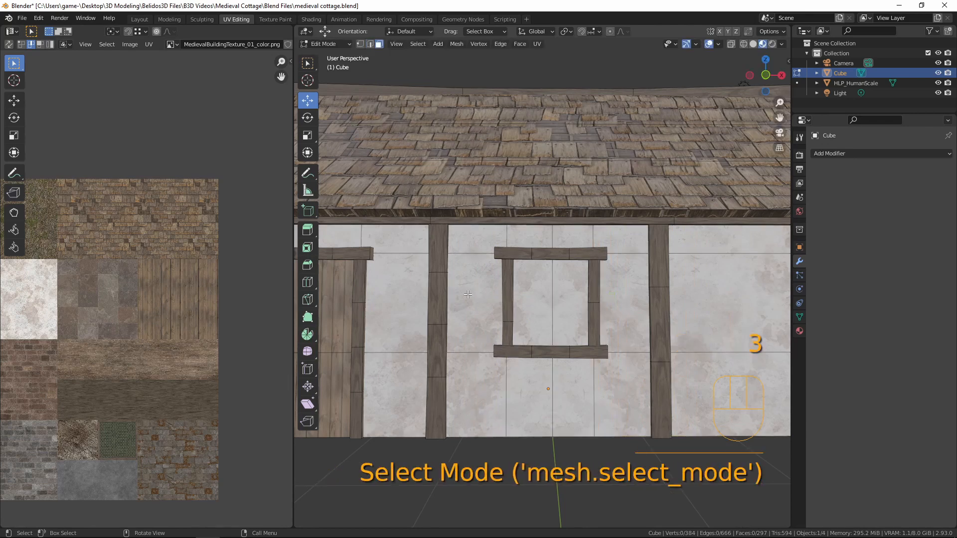
click(529, 297)
shift+click(564, 294)
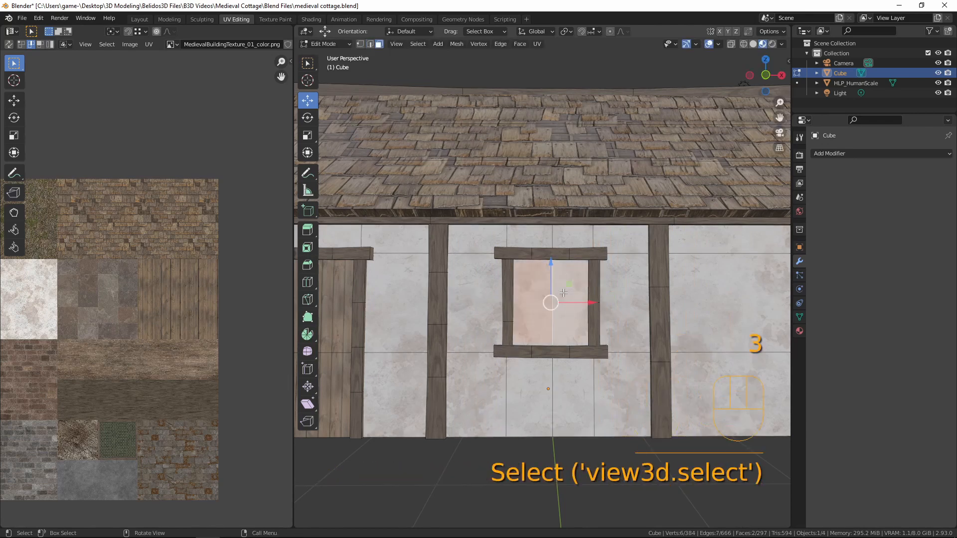
scroll(190, 301, down, 2)
middle_drag(72, 302, 161, 319)
scroll(160, 323, up, 6)
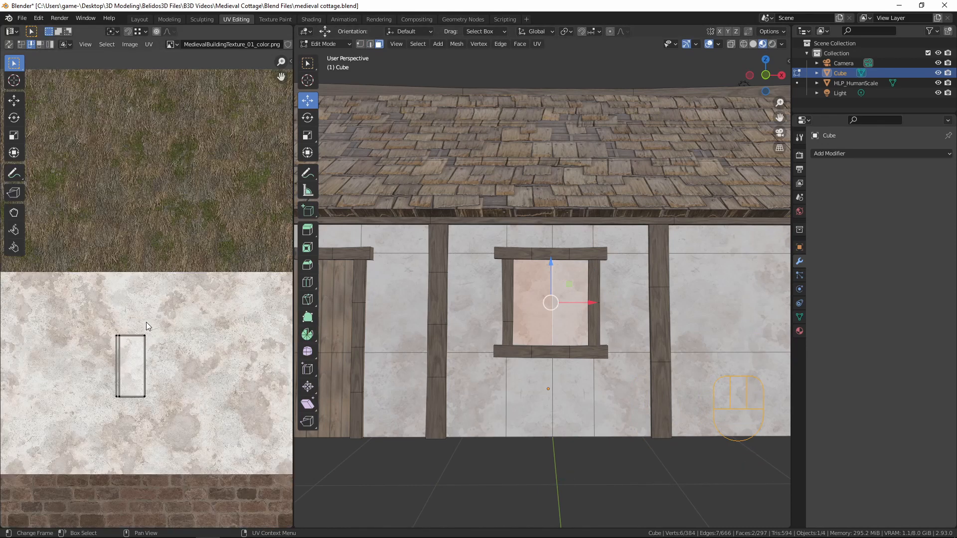
key(a)
scroll(149, 322, down, 3)
scroll(151, 321, down, 1)
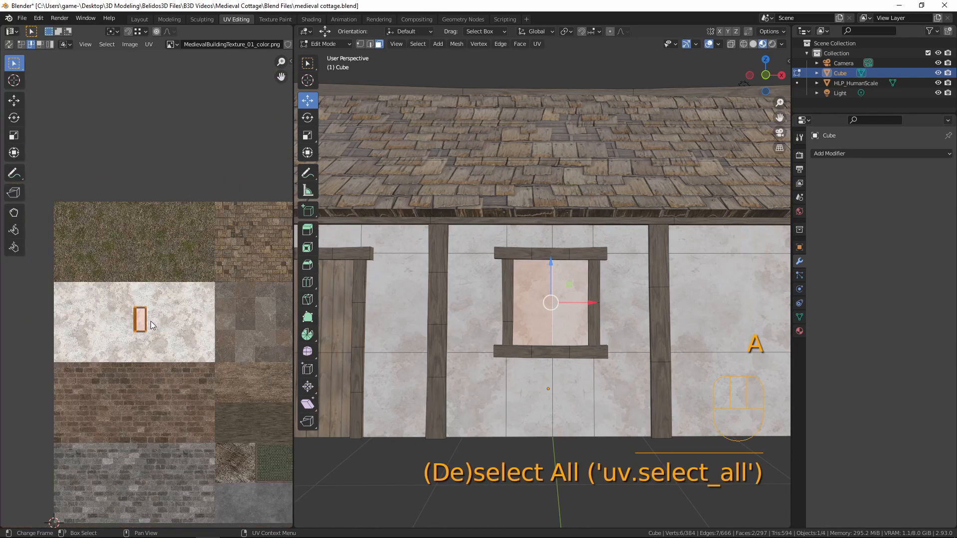
key(u)
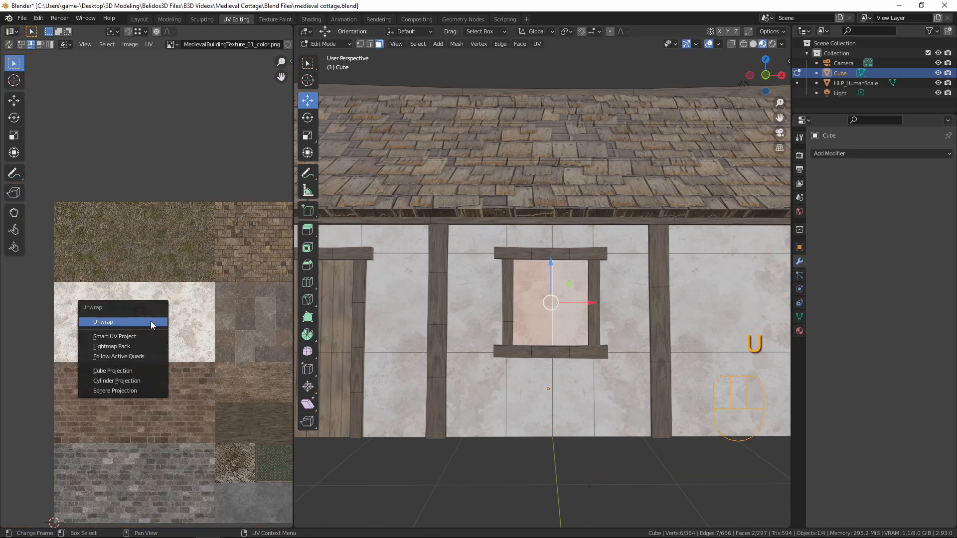
click(151, 321)
Step: Move the unwrapped window UVs onto the lattice window texture and scale them to roughly match its height
scroll(158, 315, down, 3)
scroll(177, 339, up, 7)
key(ctrl+space)
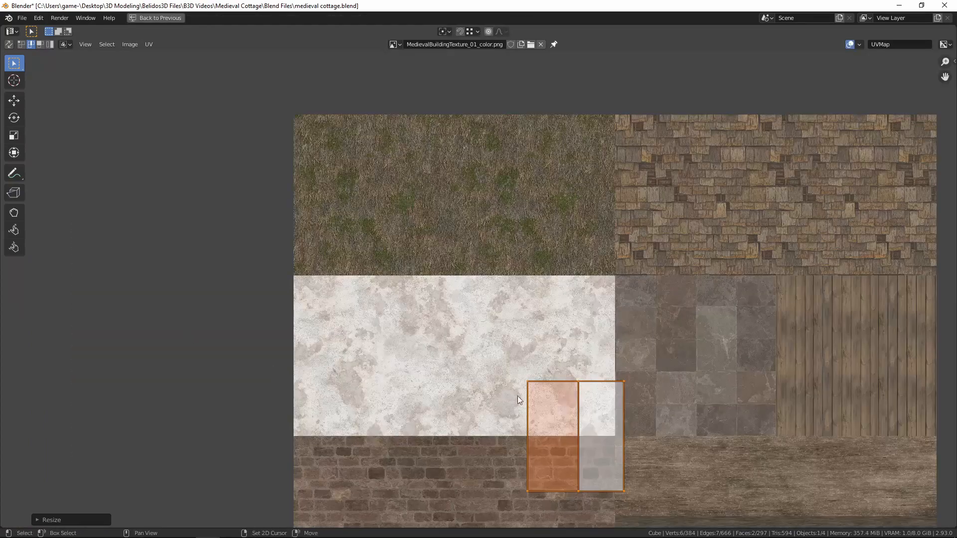
middle_drag(519, 397, 241, 92)
key(g)
click(401, 293)
key(s)
click(545, 353)
scroll(498, 349, up, 6)
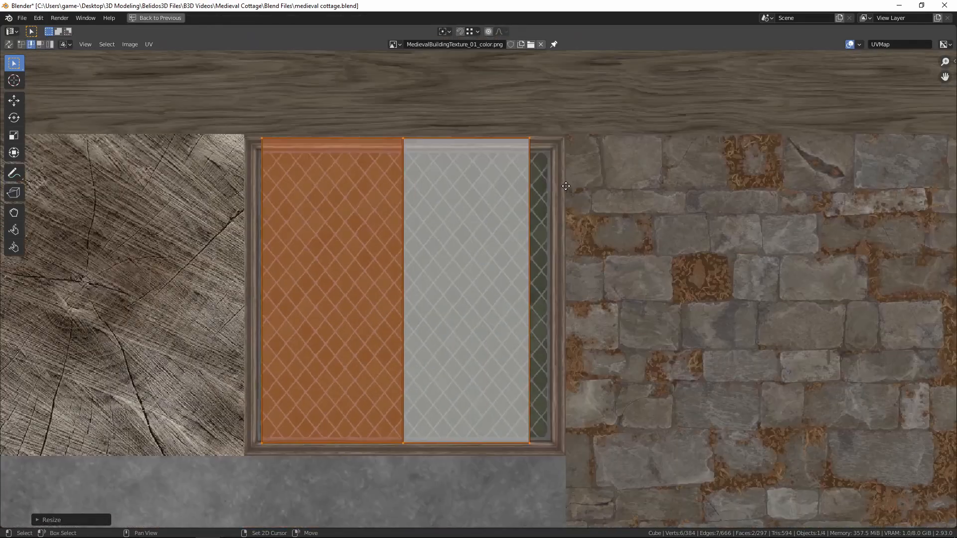
key(g)
click(382, 206)
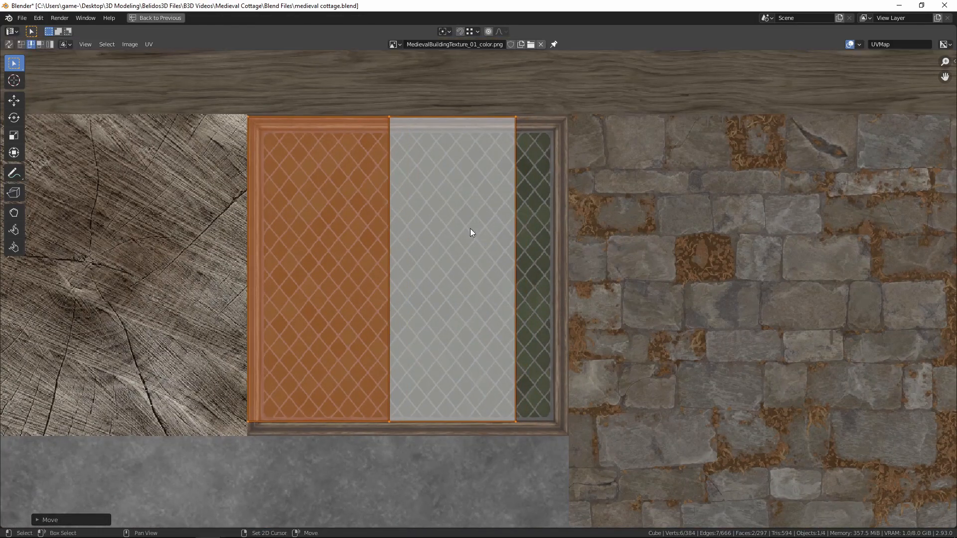
Step: Stretch the window UVs along X and Y and centre them to fill the whole lattice window texture
key(s)
key(x)
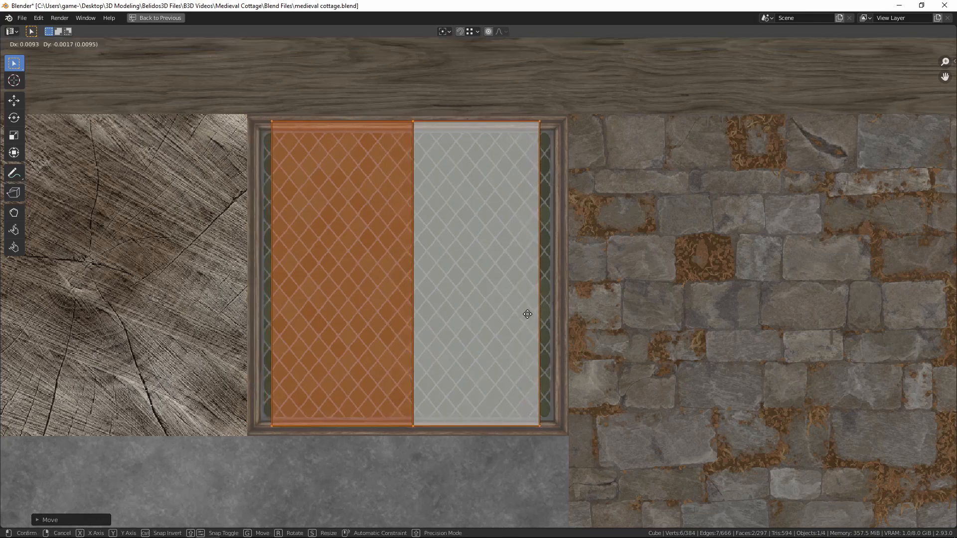
click(664, 377)
key(g)
key(x)
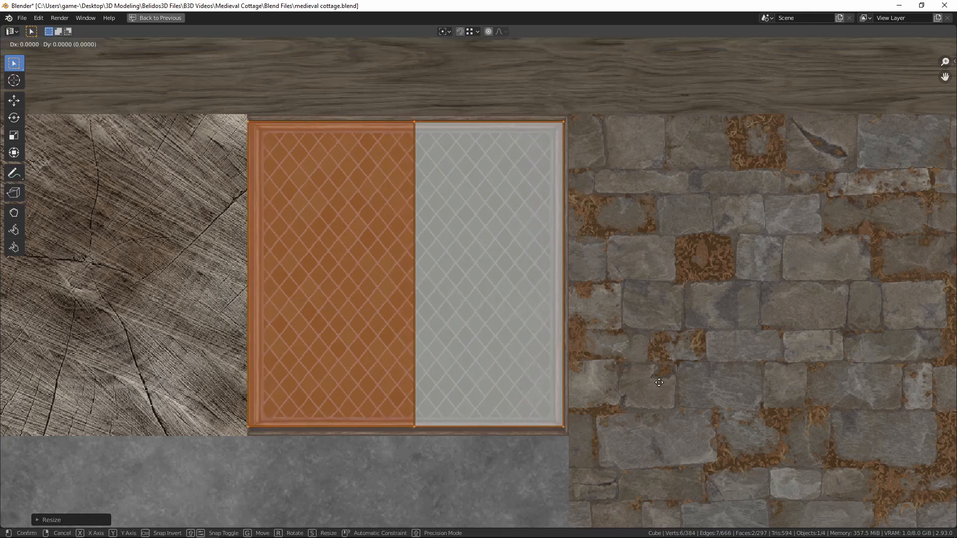
click(666, 376)
key(s)
key(y)
right_click(783, 394)
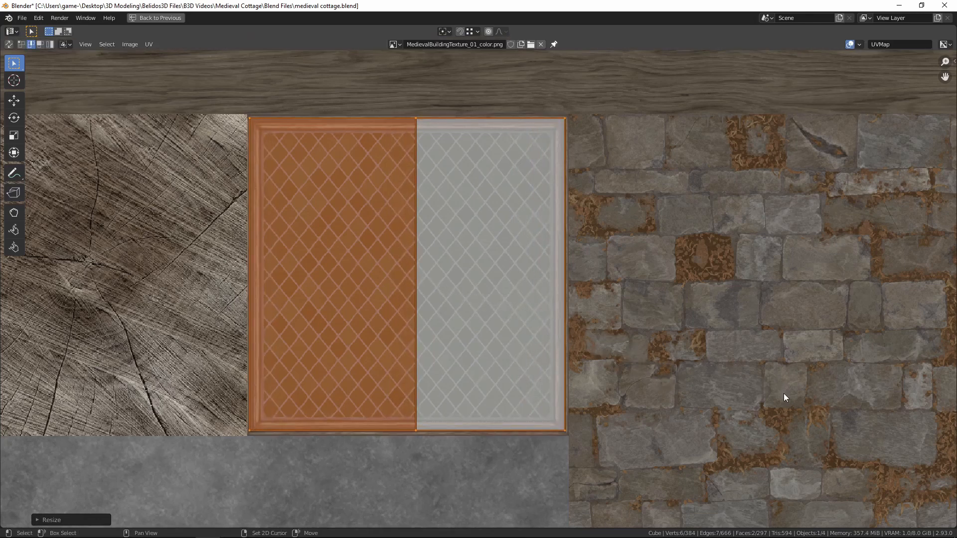
key(ctrl+space)
Step: Leave Edit Mode and examine the textured window and the cottage's front and gable walls from several angles
key(Tab)
middle_drag(716, 343, 583, 249)
scroll(645, 253, down, 5)
scroll(439, 225, down, 2)
scroll(582, 249, up, 1)
scroll(509, 235, up, 6)
middle_drag(521, 215, 733, 265)
scroll(509, 234, down, 6)
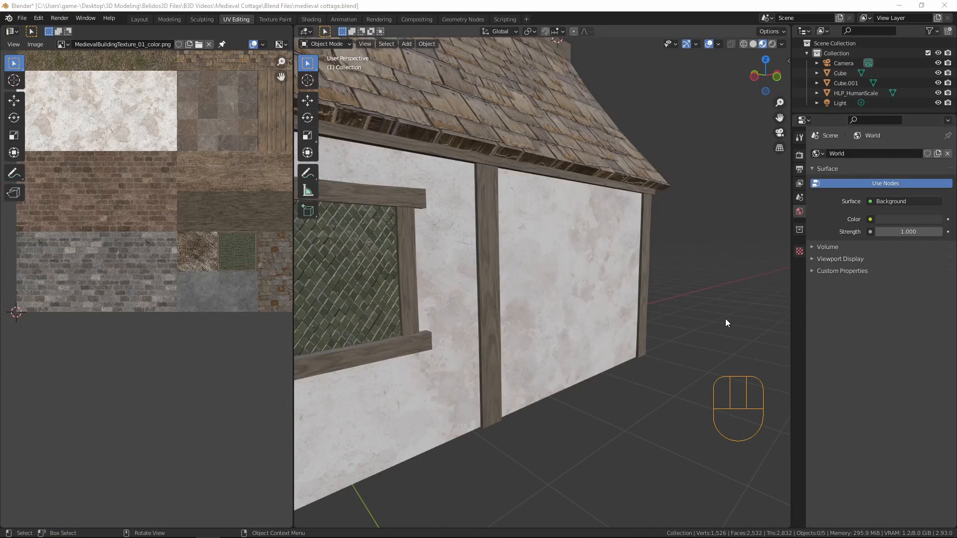
scroll(668, 295, down, 6)
middle_drag(637, 267, 602, 250)
click(602, 250)
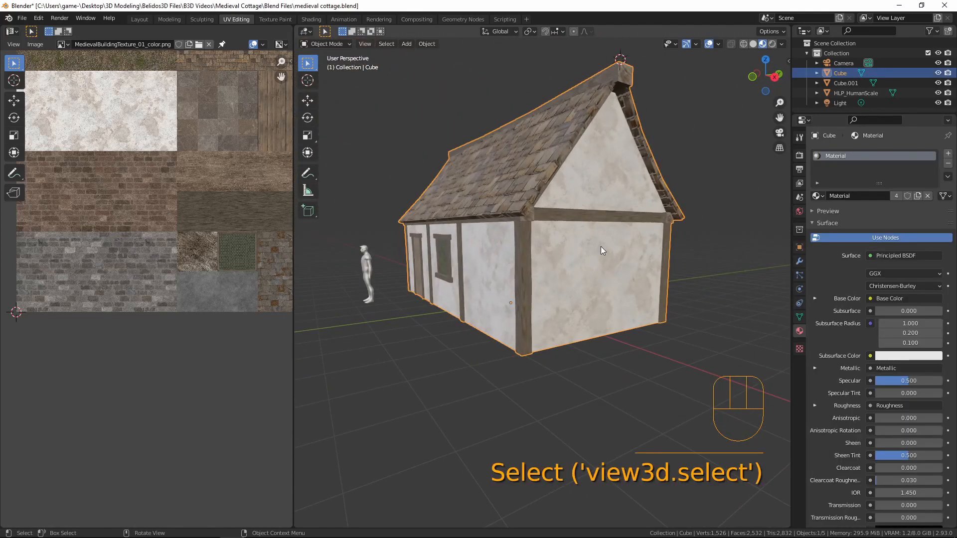
middle_drag(450, 262, 503, 265)
key(shift+a)
mouse_move(504, 265)
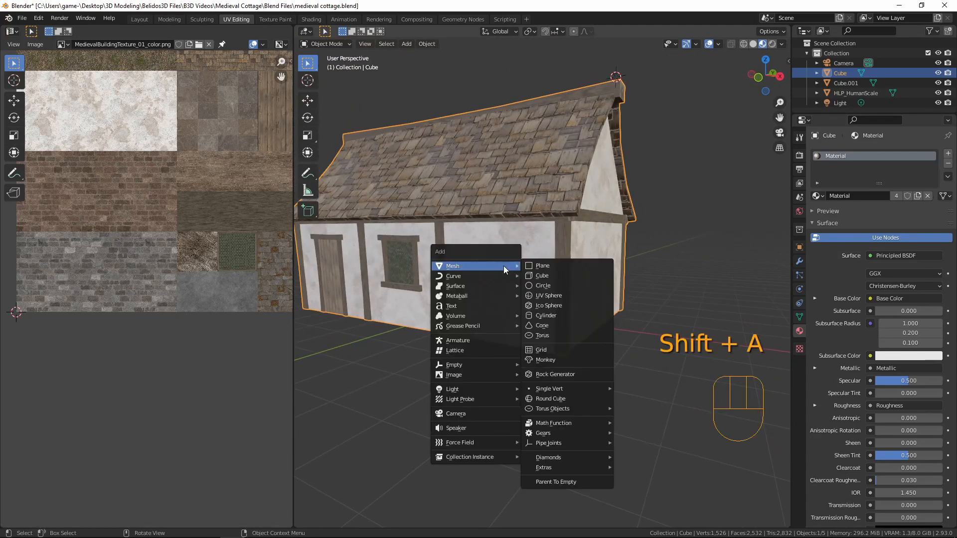
click(553, 275)
middle_drag(513, 247, 529, 205)
scroll(529, 205, down, 5)
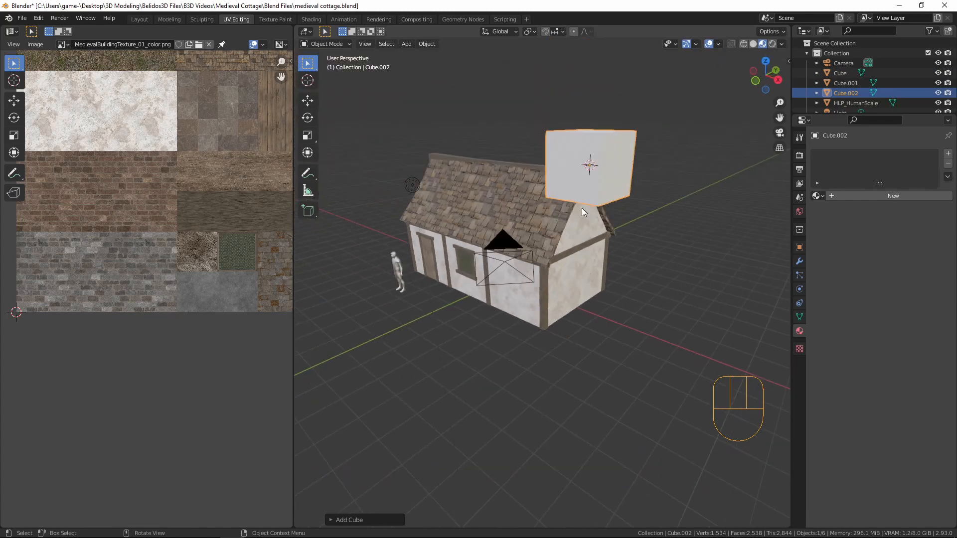
key(x)
click(582, 208)
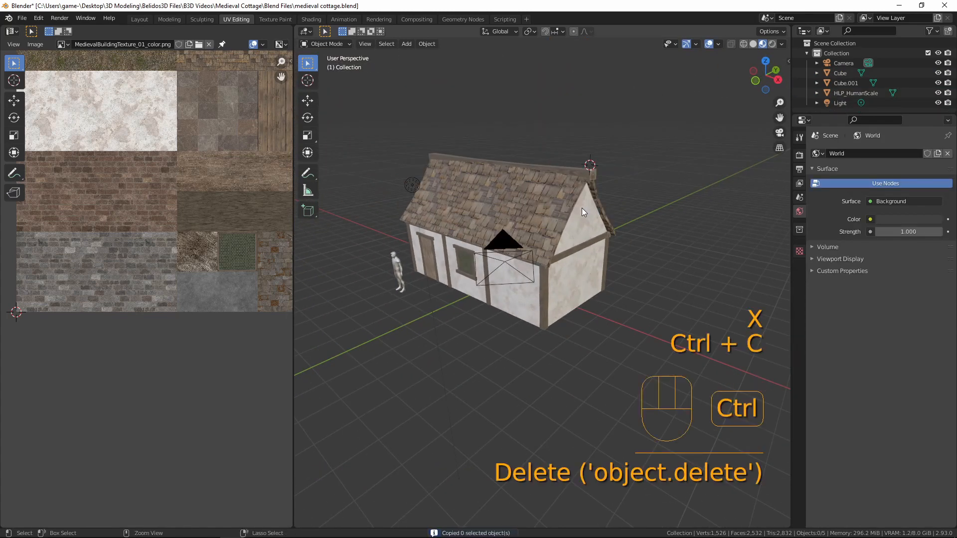
Step: Reset the 3D cursor to the world origin and add a cube mesh there
key(shift+c)
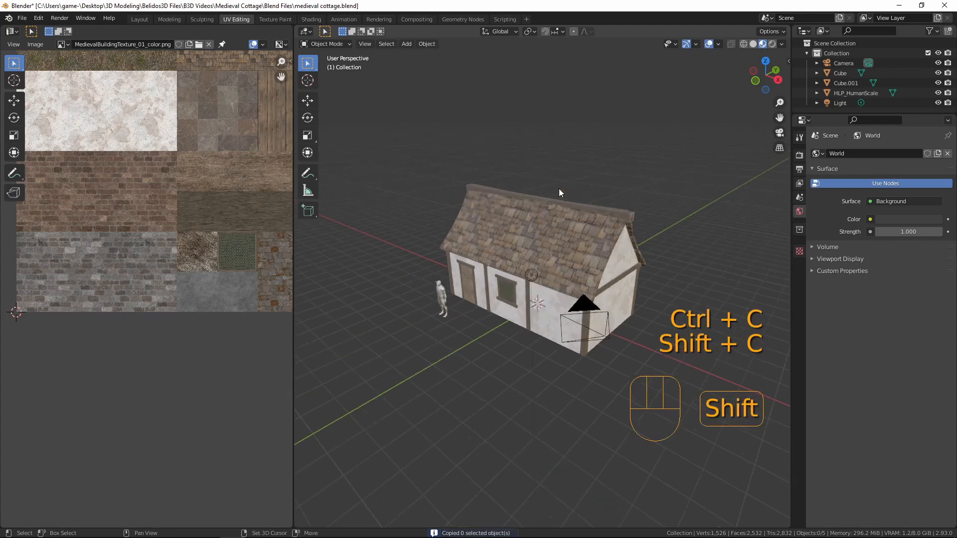
scroll(558, 261, up, 4)
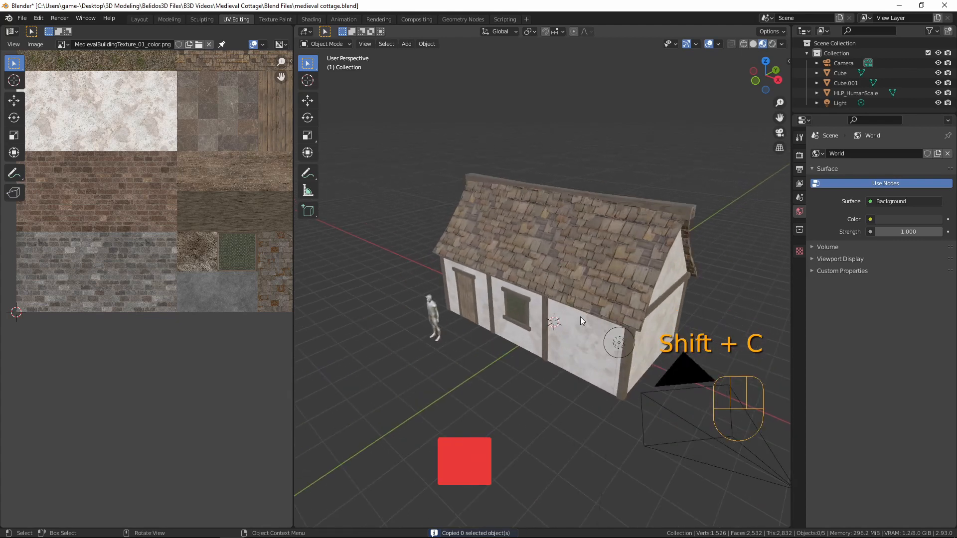
key(shift+a)
mouse_move(584, 315)
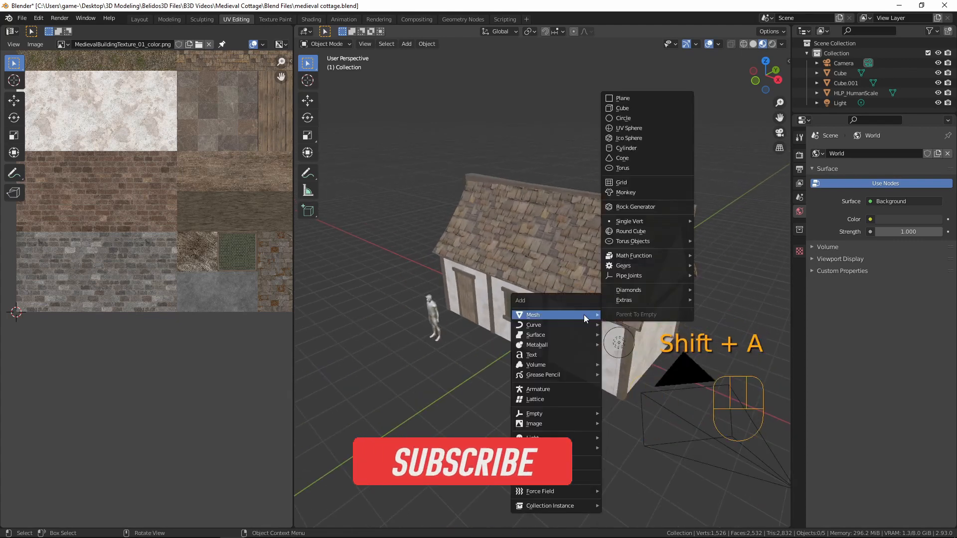
click(651, 111)
middle_drag(537, 271, 607, 231)
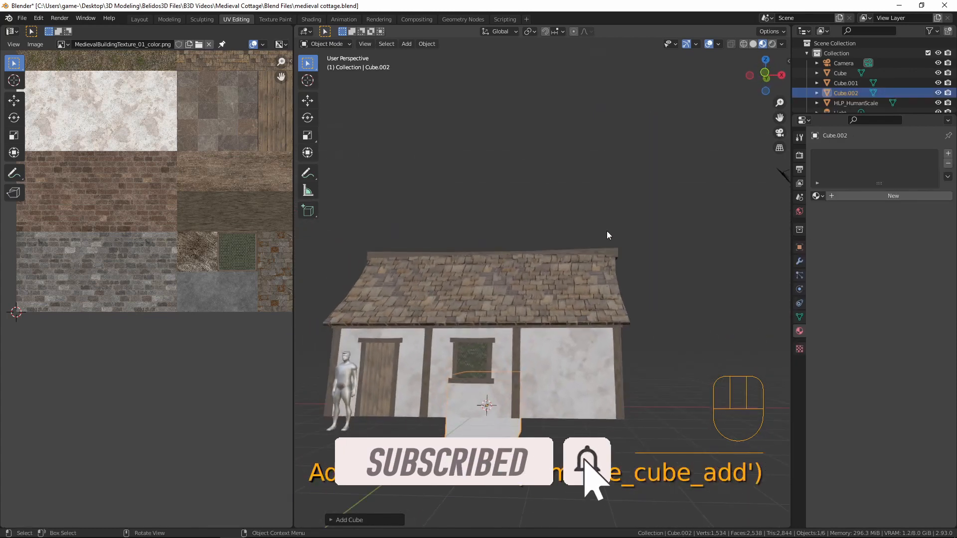
Step: In front view, move the new cube about 4.88 m along X to the cottage's gable end
key(KP_1)
scroll(444, 402, down, 3)
shift+middle_drag(444, 402, 461, 298)
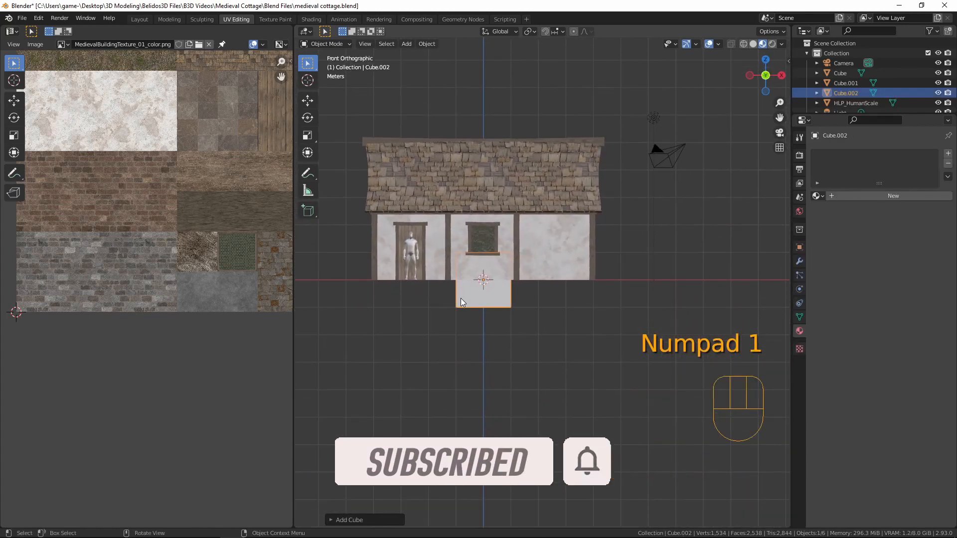
key(g)
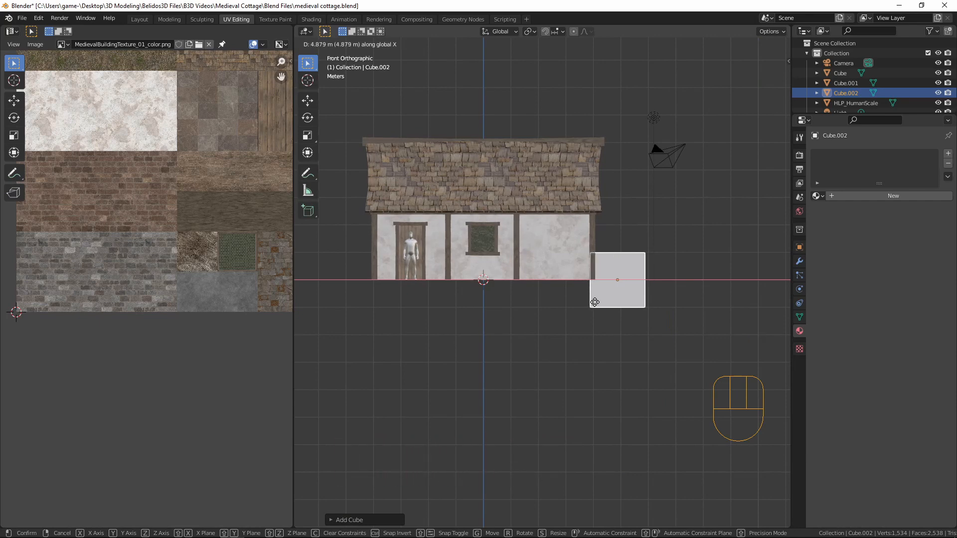
click(595, 303)
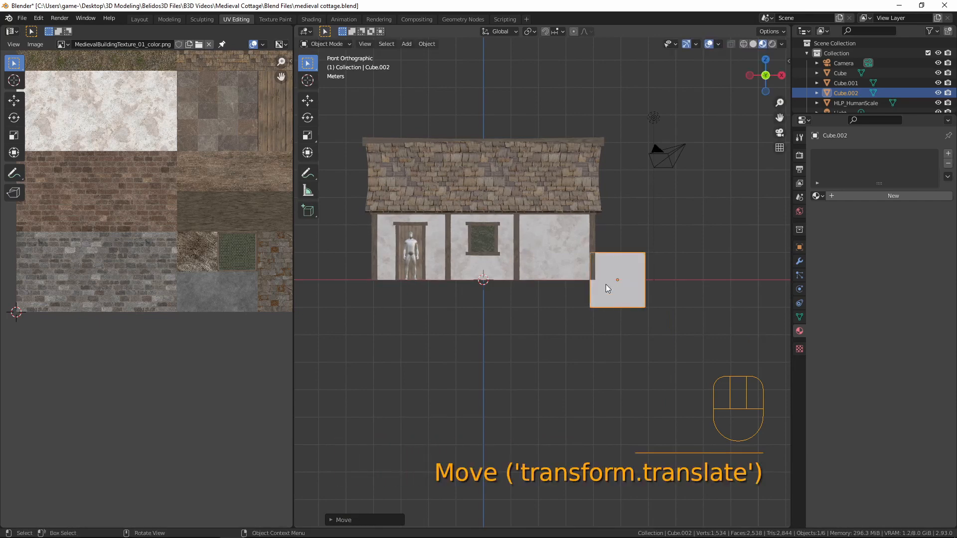
Step: Raise the whole cube mesh in Edit Mode along Z so that its base rests on the ground
key(Tab)
key(g)
key(z)
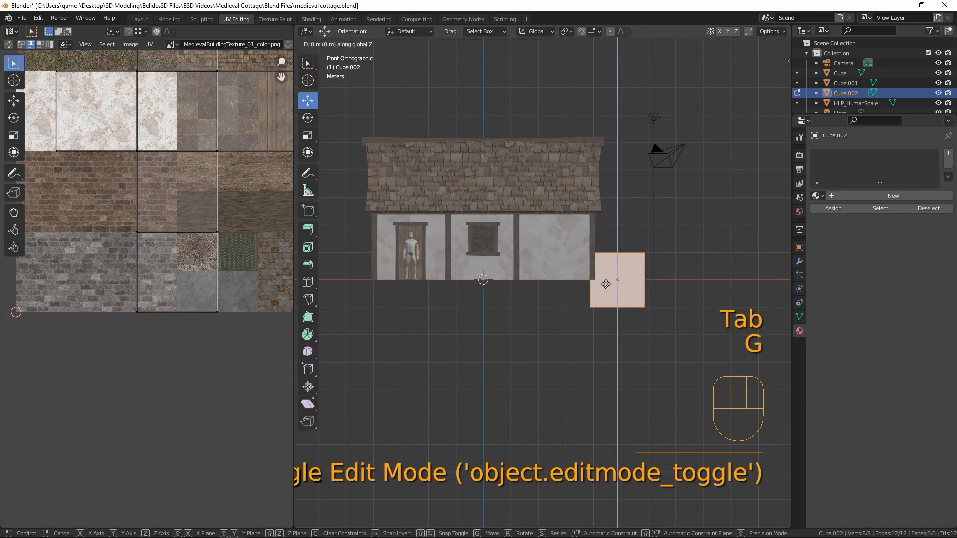
click(607, 273)
Step: Push the cube's outer face along X toward the gable wall and pull its bottom edge outward to taper the block
middle_drag(627, 291, 646, 255)
click(671, 232)
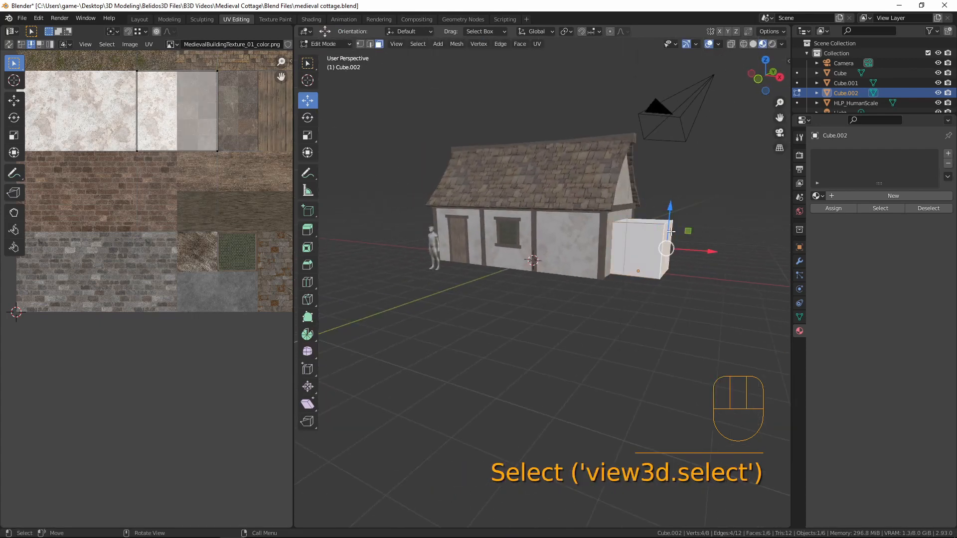
drag(713, 253, 683, 274)
key(2)
click(633, 270)
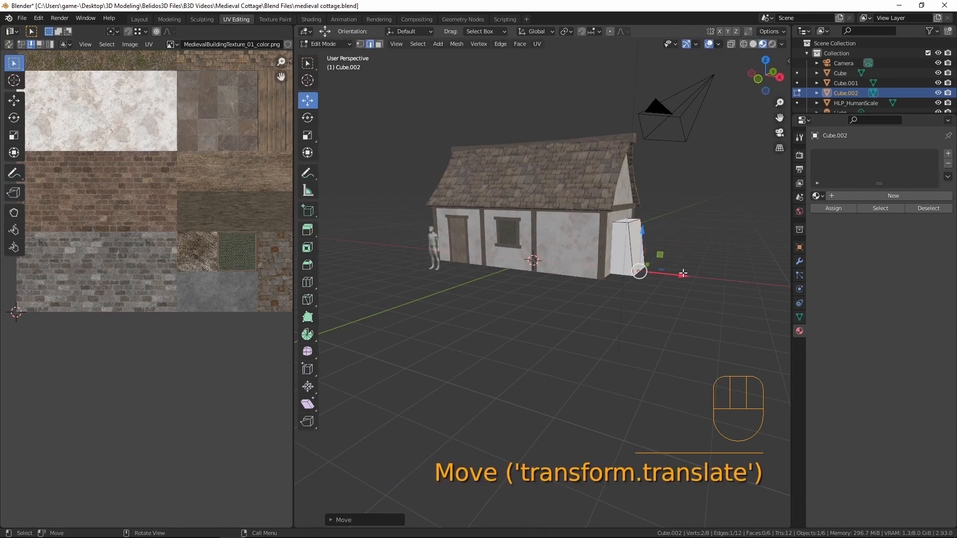
Step: Delete the block's underside face and the hidden face against the gable wall
middle_drag(681, 207, 590, 286)
scroll(589, 285, up, 4)
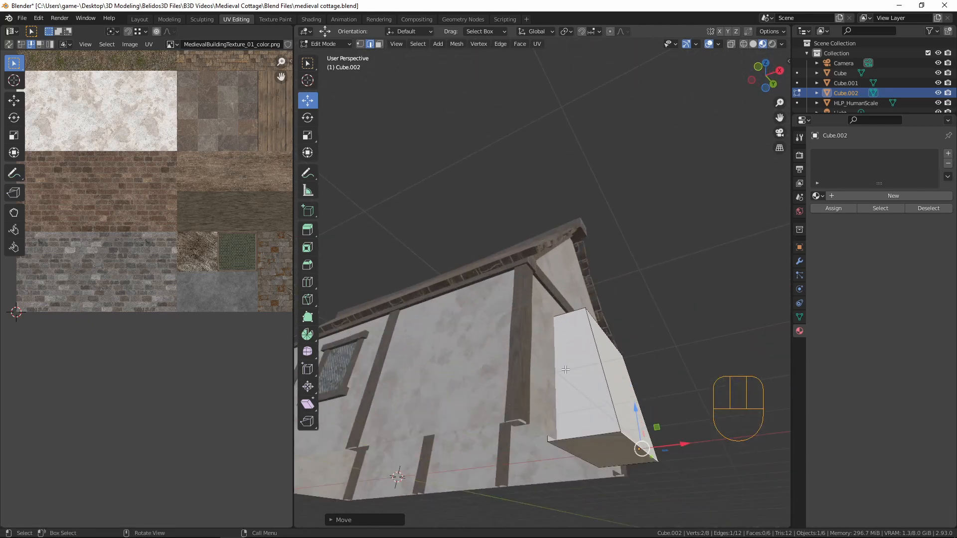
middle_drag(574, 417, 570, 359)
click(600, 405)
middle_drag(599, 405, 462, 367)
key(3)
click(591, 430)
shift+click(462, 367)
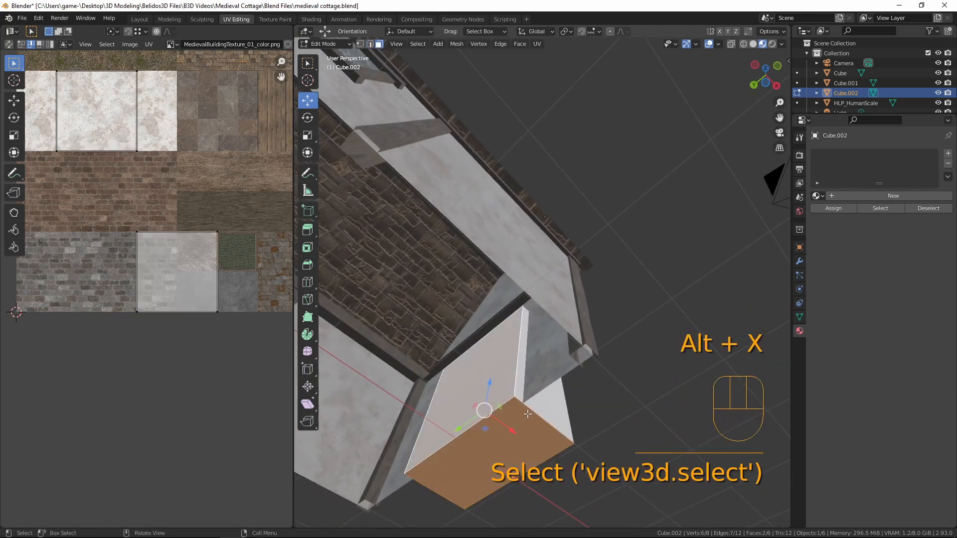
key(x)
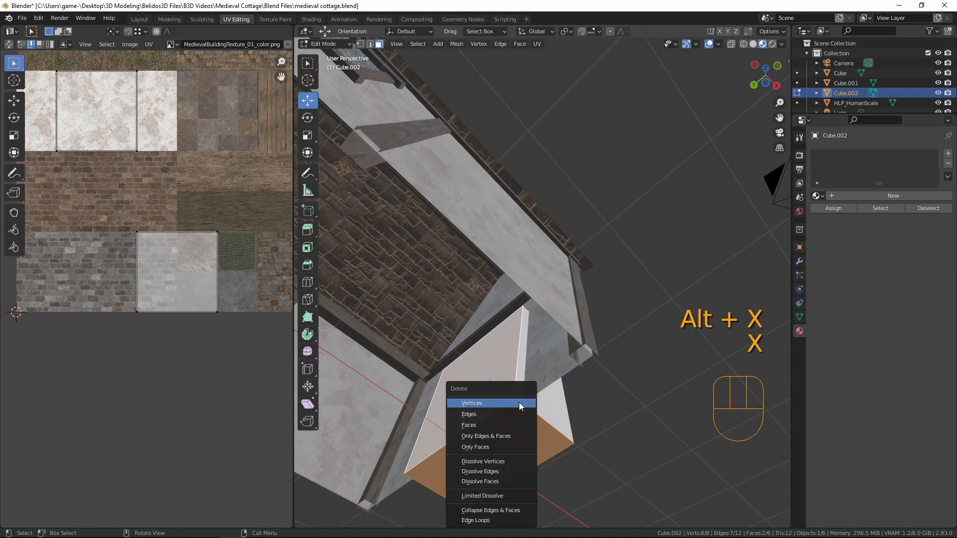
click(520, 402)
Step: Bevel all edges of the tapered block with 2 segments and a width of about 0.1 m, and leave Edit Mode
middle_drag(532, 387, 557, 360)
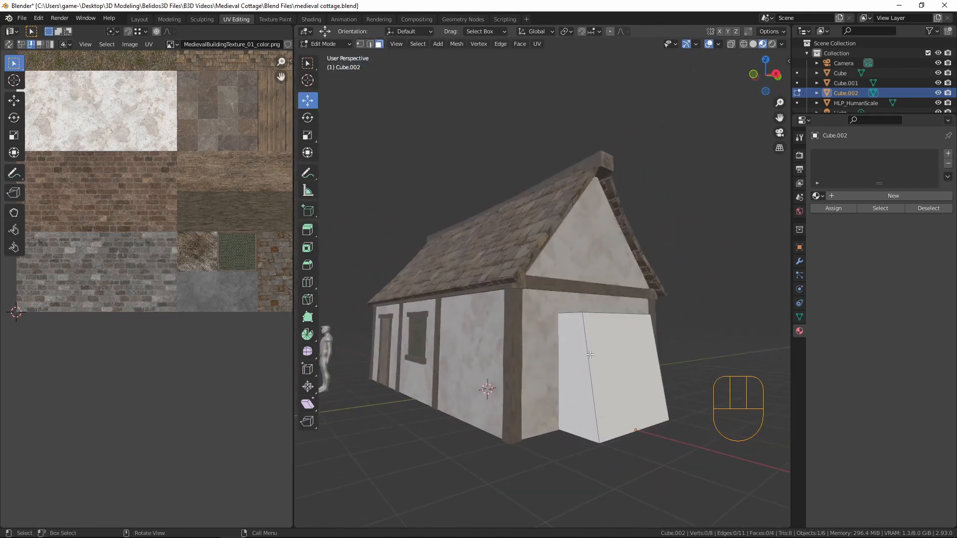
key(a)
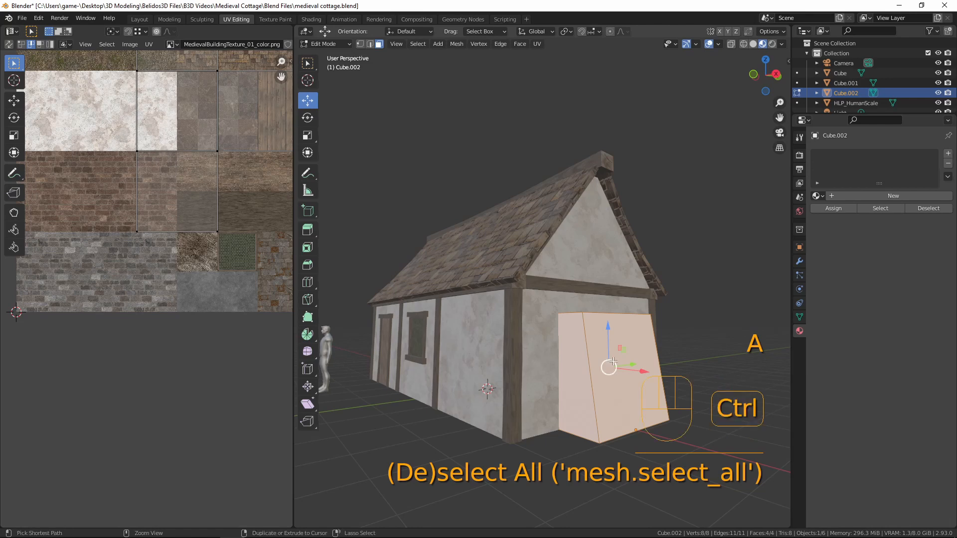
key(ctrl+v)
key(ctrl+b)
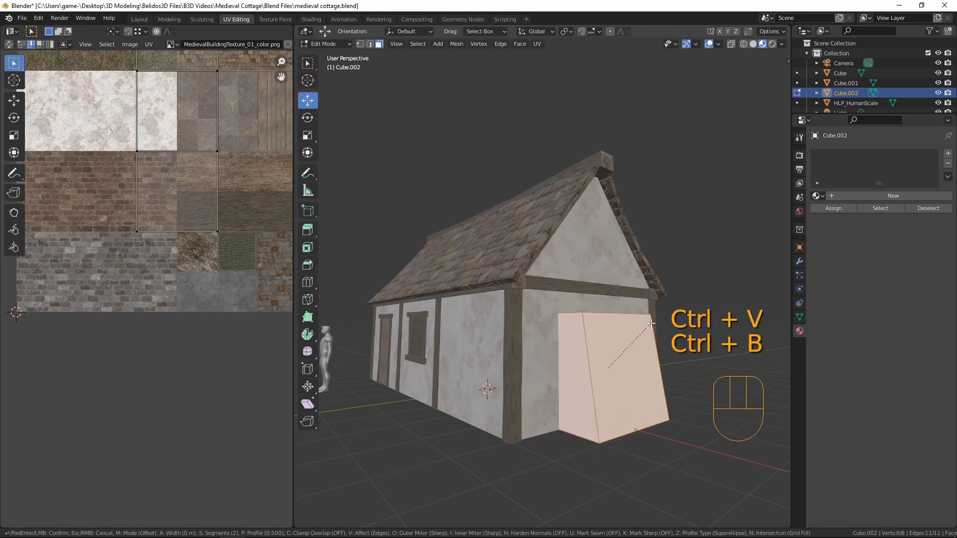
shift+scroll(691, 299, down, 1)
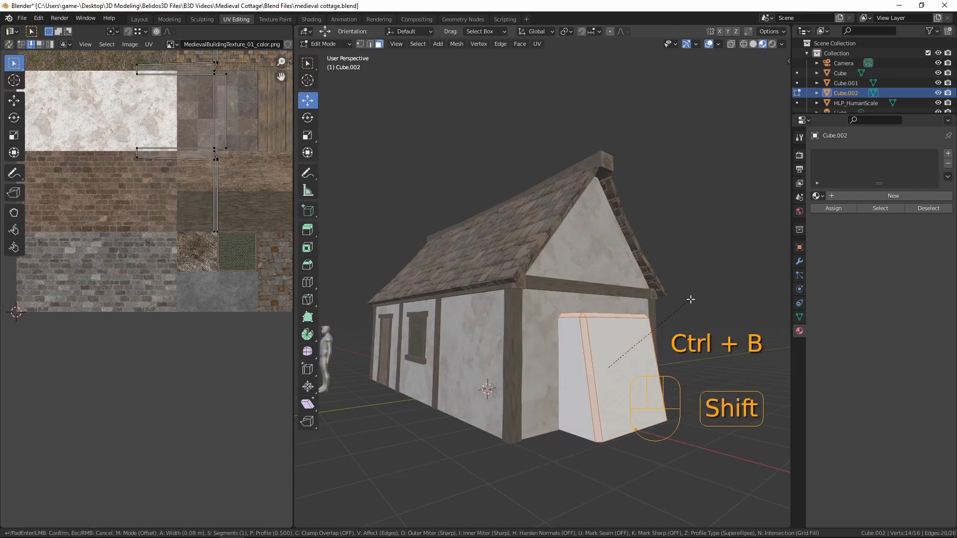
shift+scroll(696, 295, up, 1)
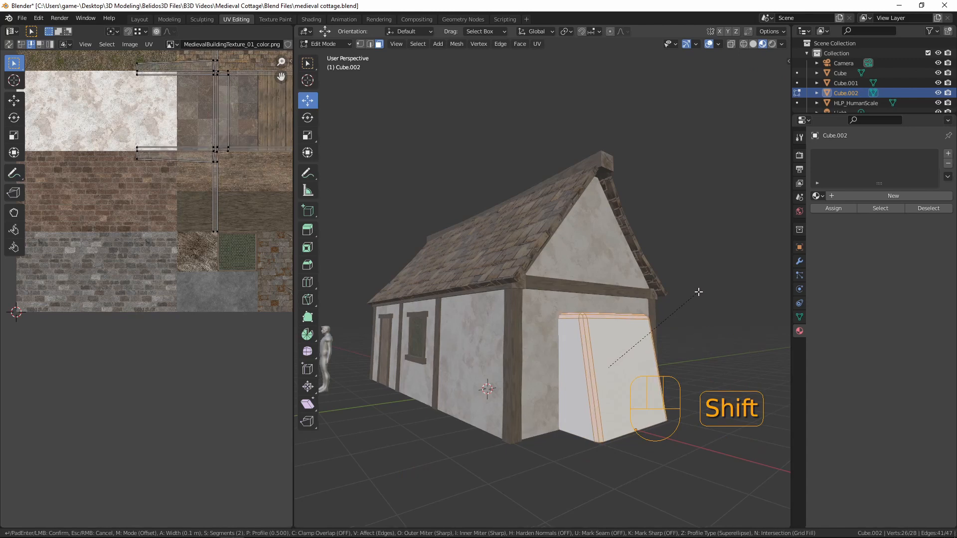
click(699, 291)
middle_drag(699, 292, 642, 306)
key(Tab)
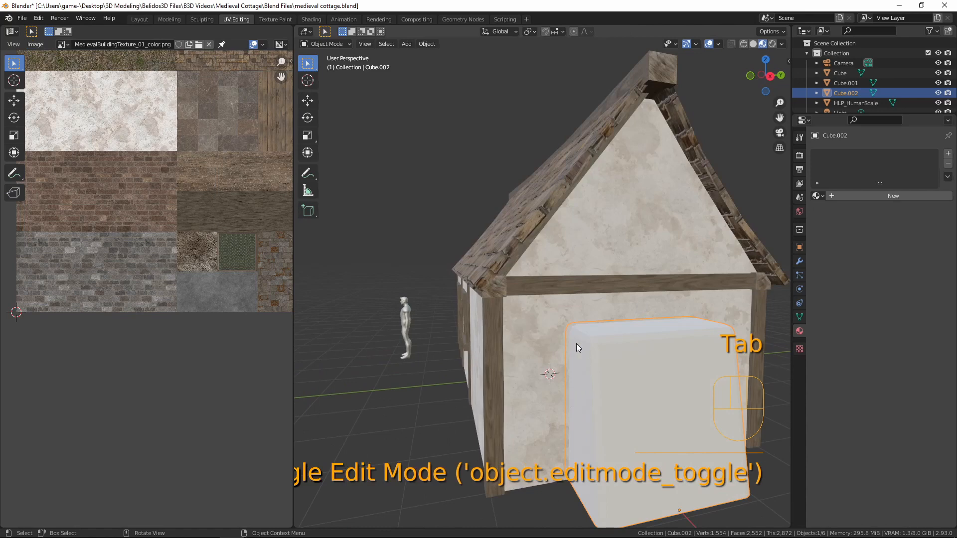
Step: Add a material slot to the block and assign the existing building texture material named Material
middle_drag(577, 343, 538, 348)
click(948, 154)
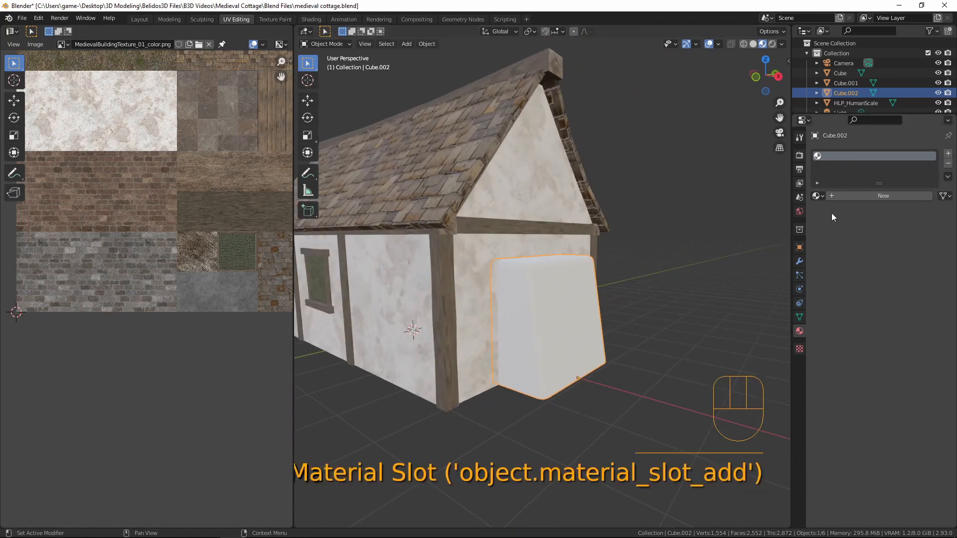
click(818, 195)
click(837, 219)
middle_drag(523, 292, 558, 299)
Step: Unwrap all of the block's faces with Cube Projection
key(Tab)
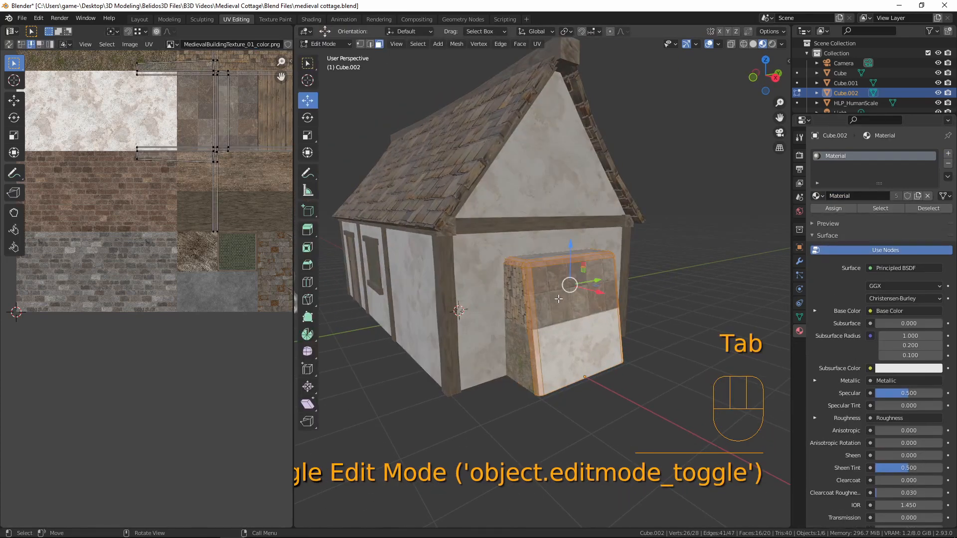
key(a)
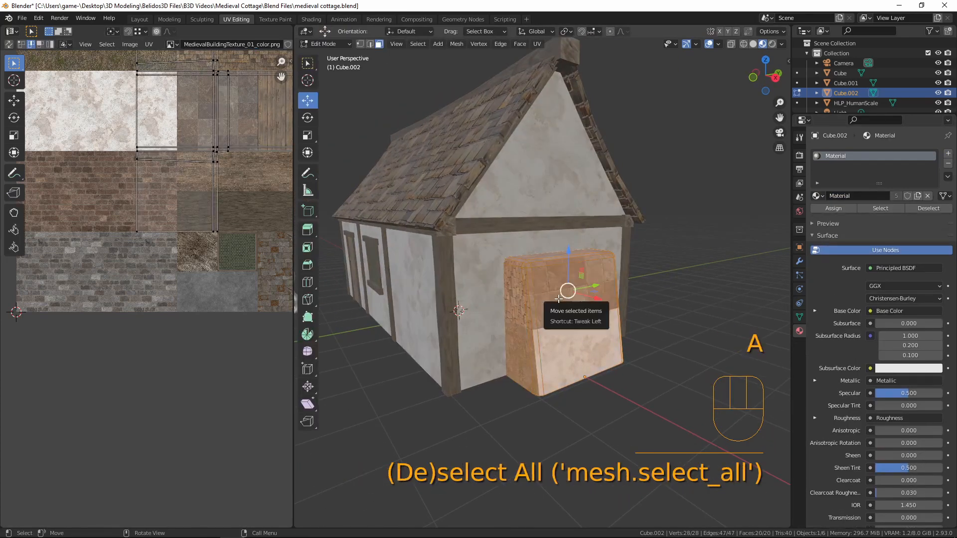
key(u)
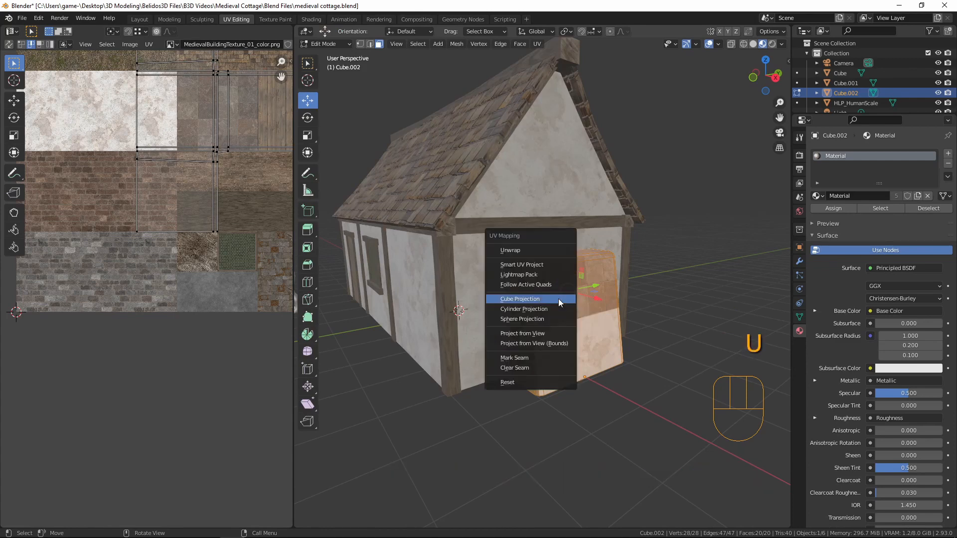
click(555, 298)
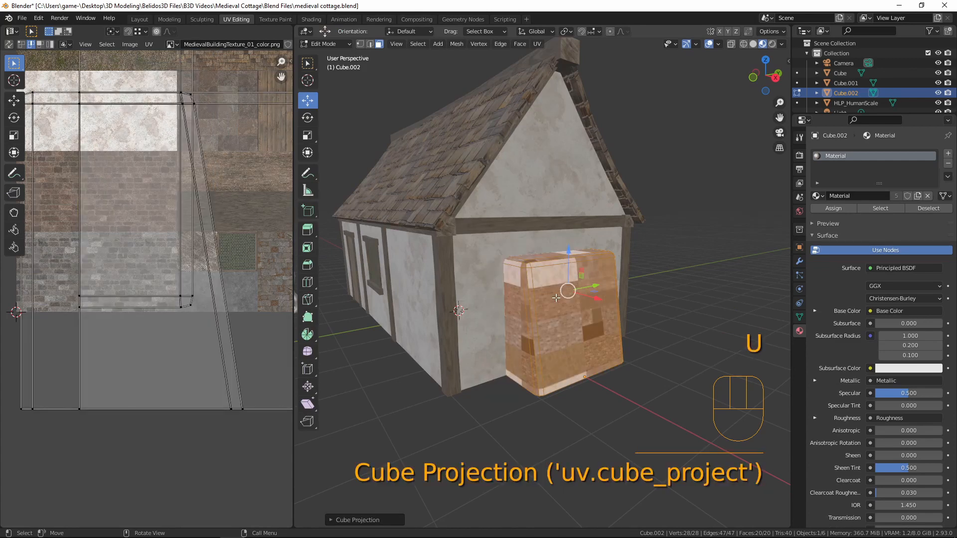
Step: Scale down all of the block's UVs and place them within the grey stone brick area of the texture
scroll(221, 291, down, 5)
key(a)
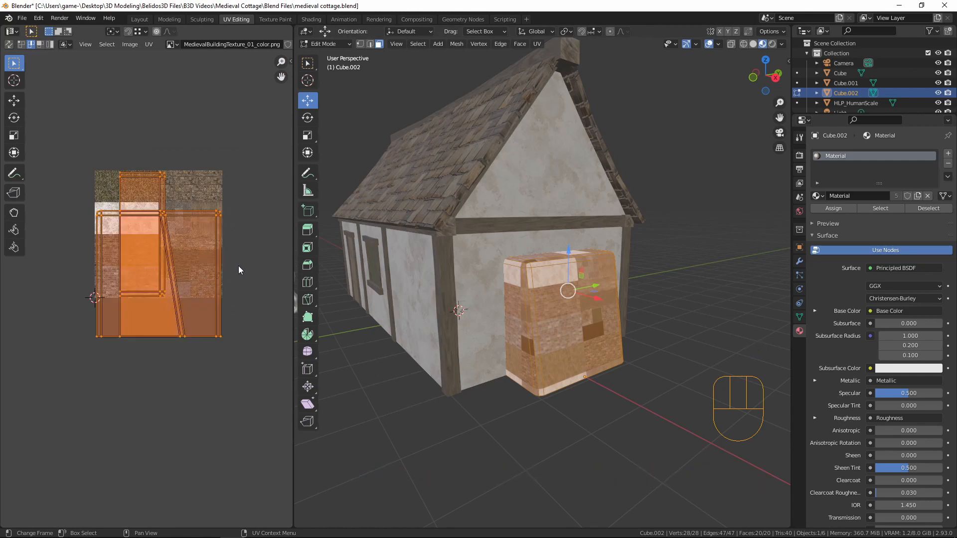
key(s)
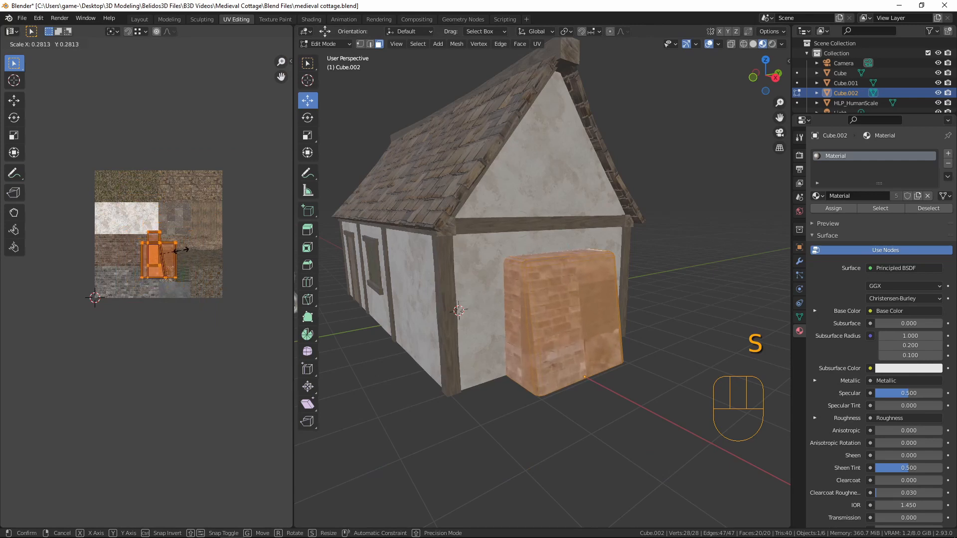
click(185, 267)
key(g)
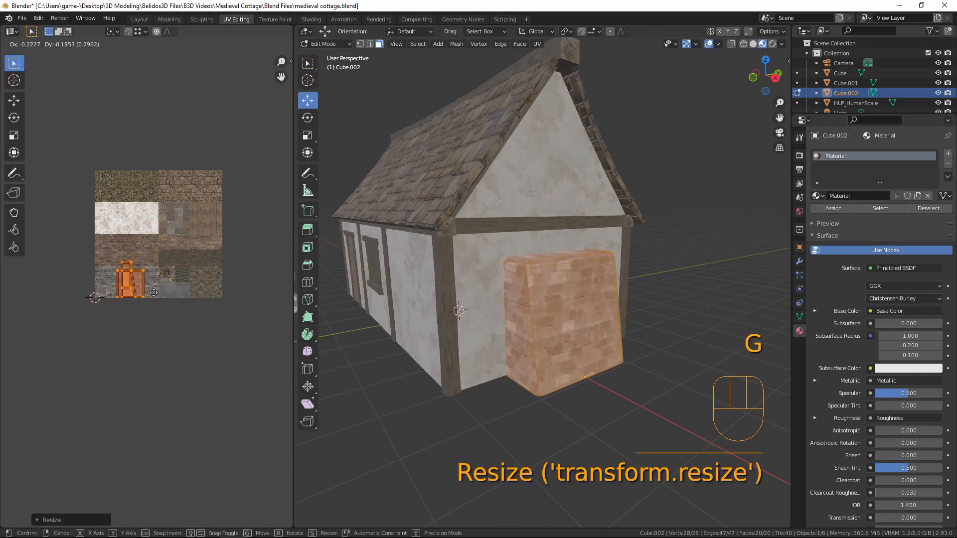
click(154, 293)
key(s)
click(196, 274)
key(g)
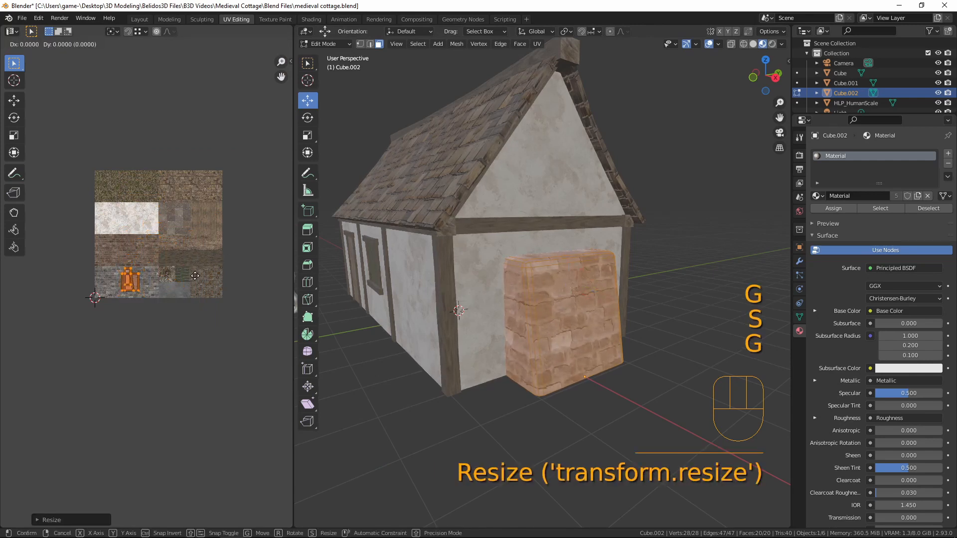
click(192, 278)
Step: Examine the stone-textured block from several sides outside Edit Mode and return to editing its mesh
key(Tab)
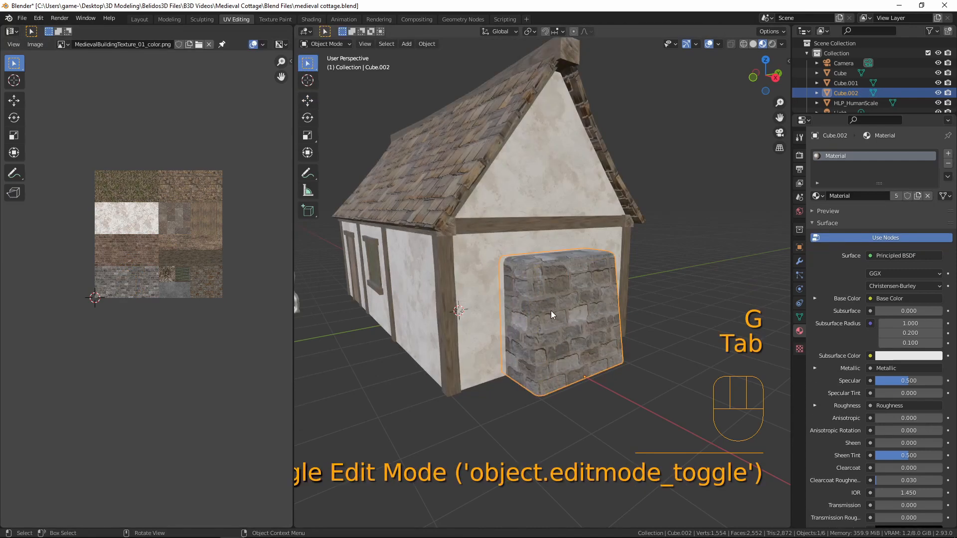
scroll(553, 310, up, 4)
middle_drag(555, 310, 299, 304)
middle_drag(508, 331, 548, 298)
key(Tab)
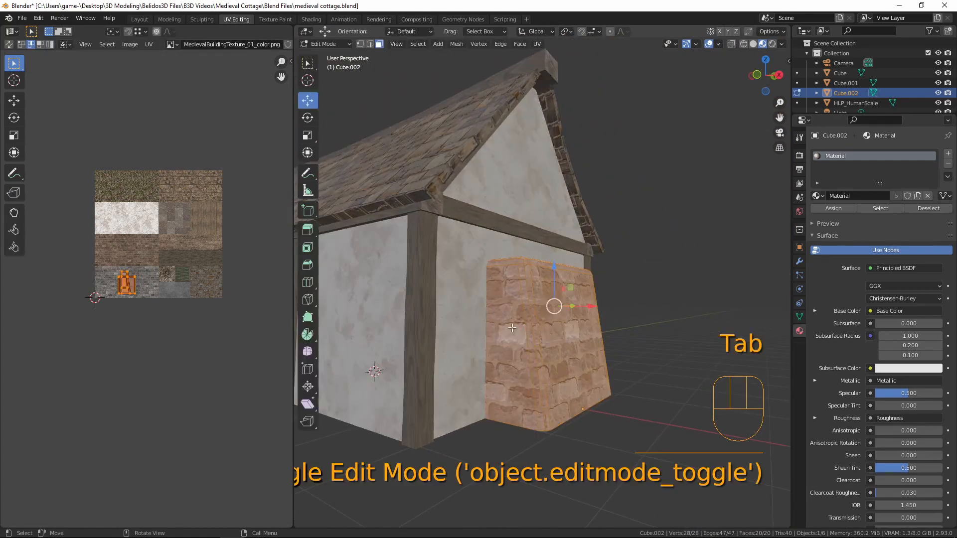
alt+click(521, 264)
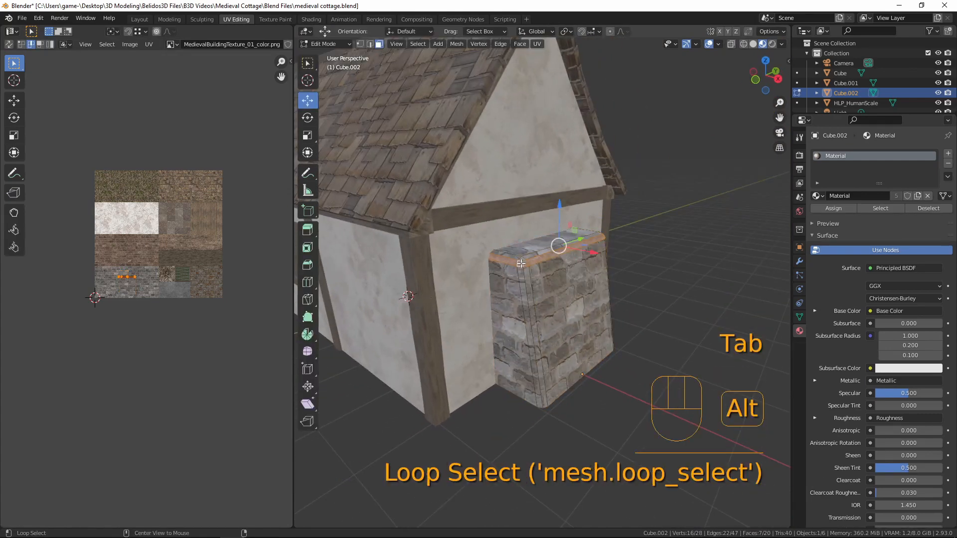
alt+shift+click(533, 257)
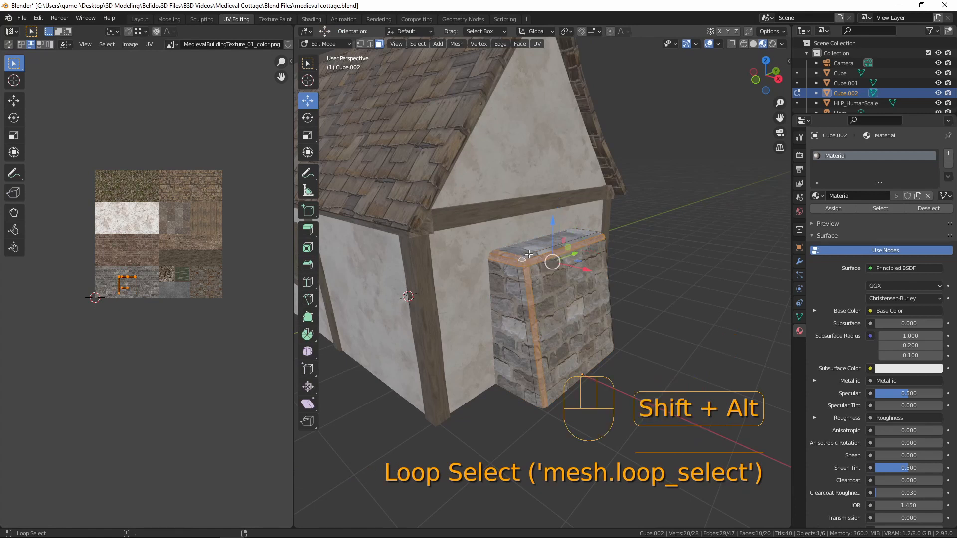
key(ctrl)
key(ctrl+z)
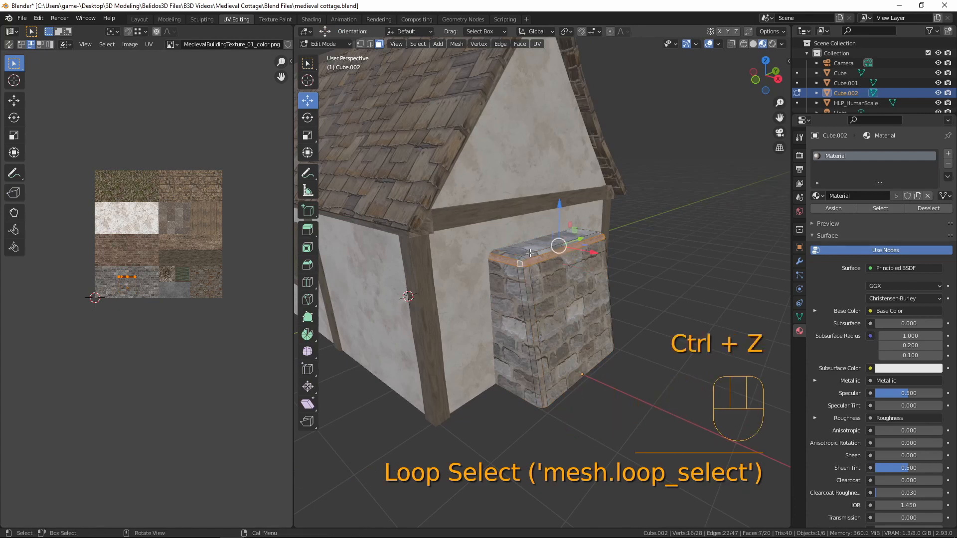
Step: Select the block's top face with its surrounding bevel faces and raise them along Z toward the gable's horizontal beam
click(525, 249)
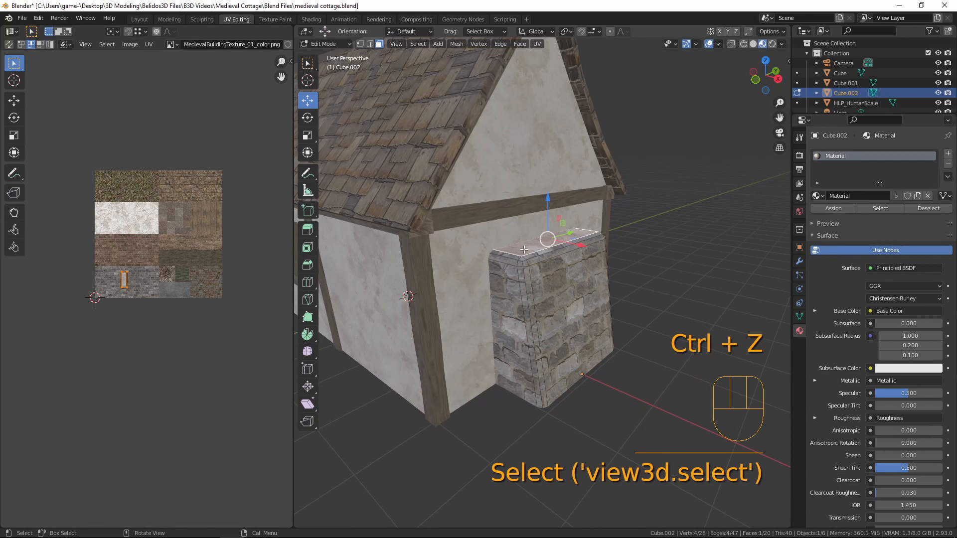
key(ctrl+KP_Add)
key(ctrl+KP_Add)
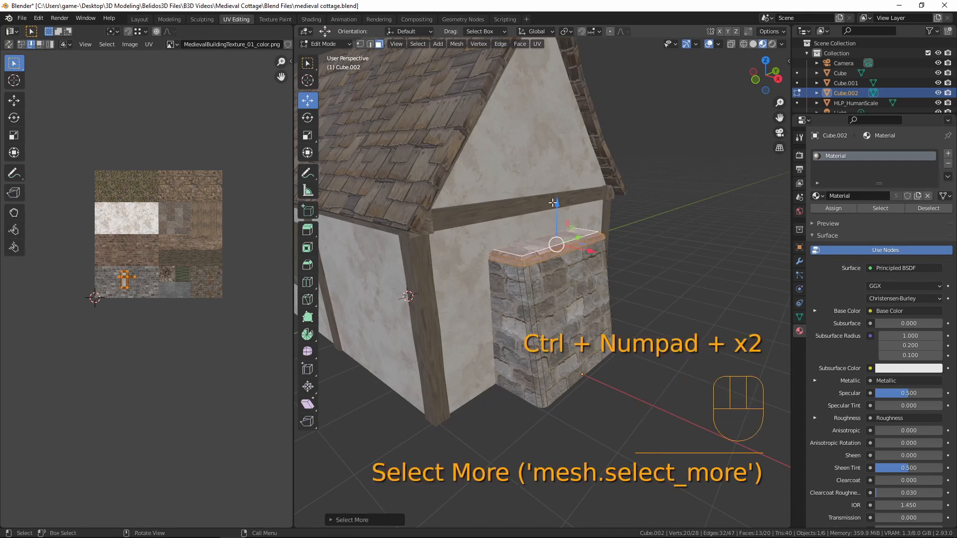
drag(559, 196, 557, 171)
Step: Duplicate the block's top face in place, separate the copy into its own object and leave Edit Mode
middle_drag(556, 171, 504, 216)
click(562, 210)
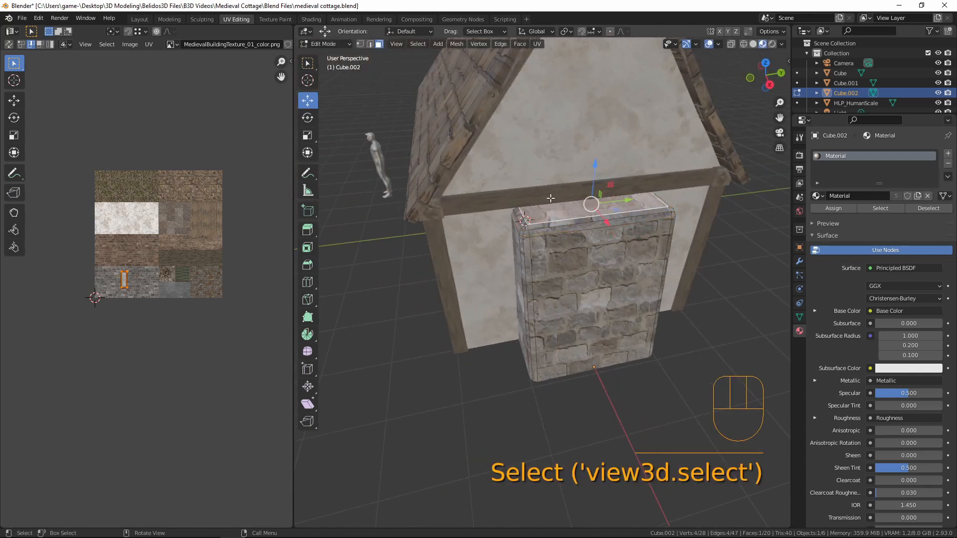
key(shift)
key(shift+d)
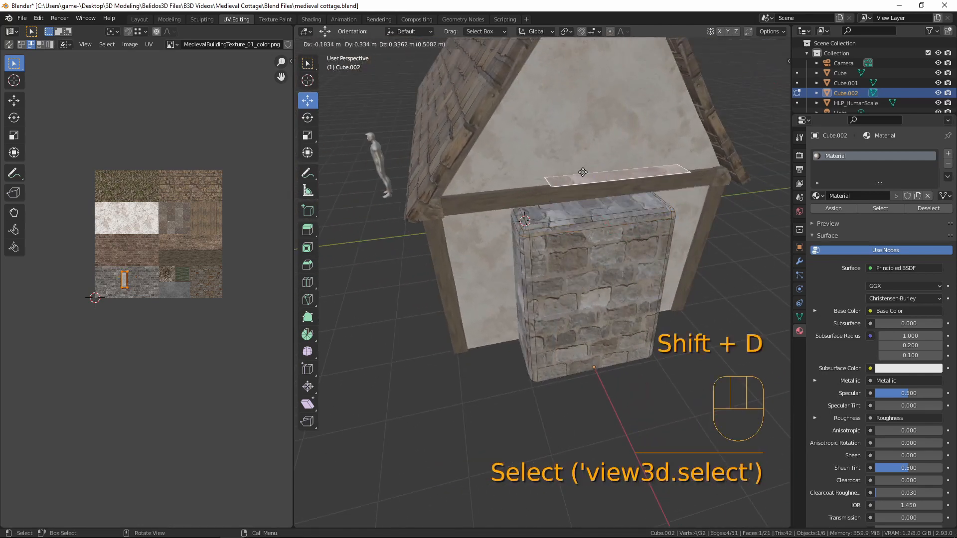
key(p)
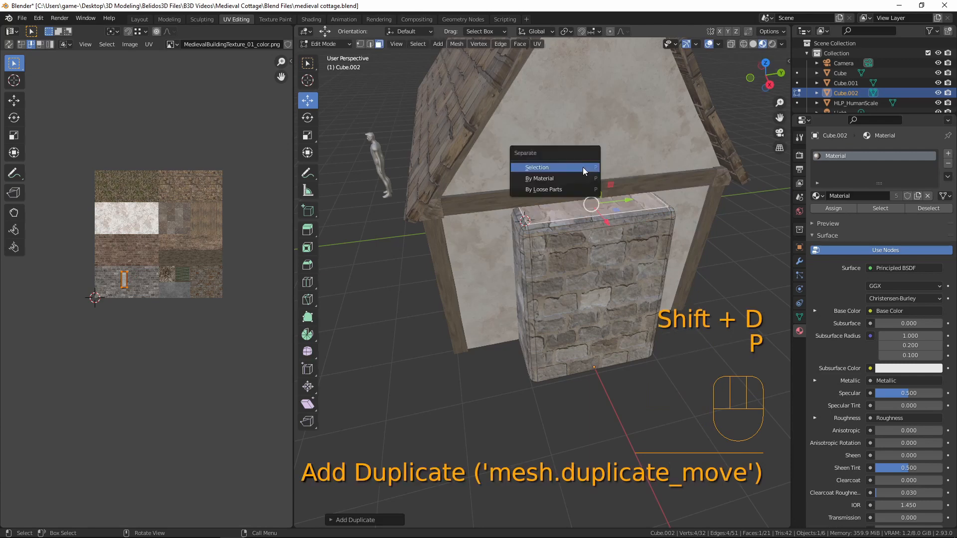
click(582, 167)
key(Tab)
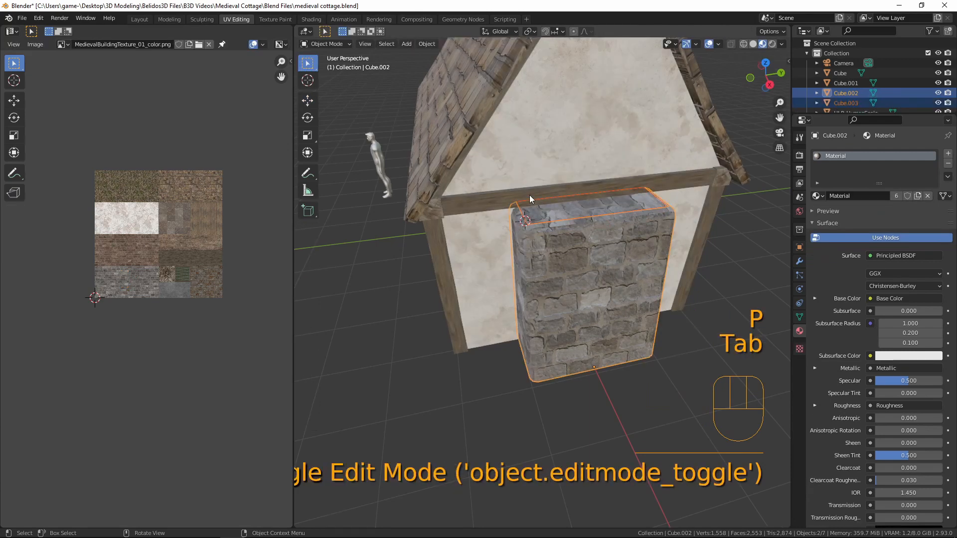
Step: Extrude the separated top face about 2.8 m upward to form a chimney stack rising above the roof
click(567, 206)
middle_drag(593, 187, 540, 257)
key(Tab)
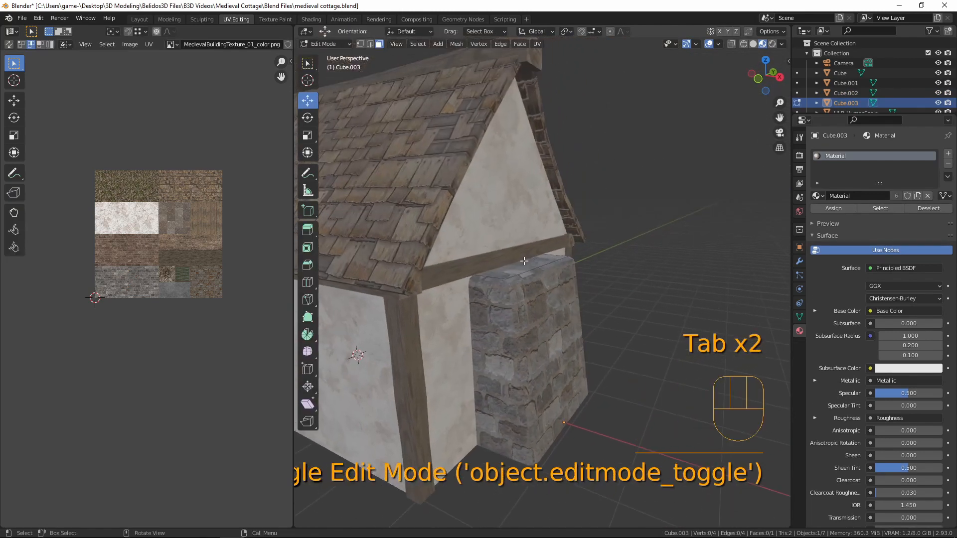
key(a)
scroll(553, 252, down, 2)
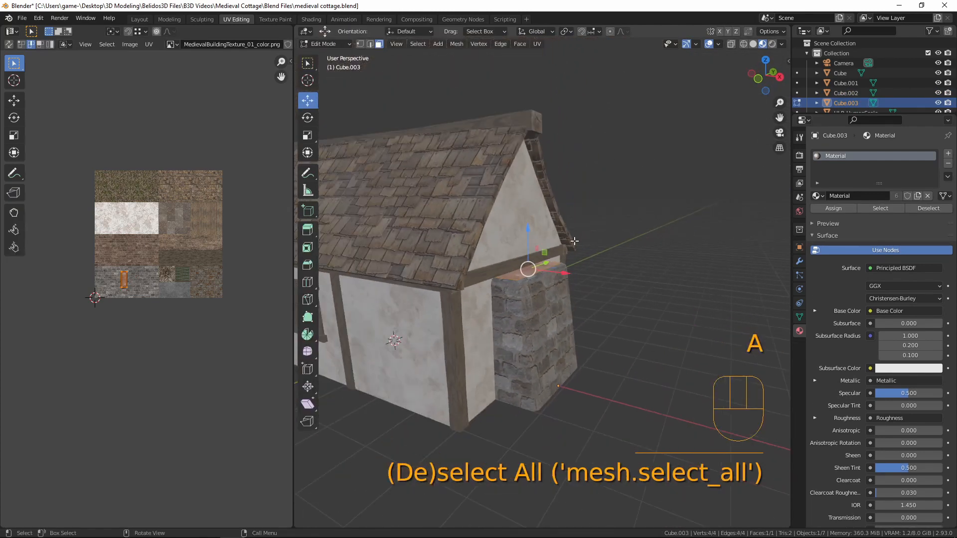
key(e)
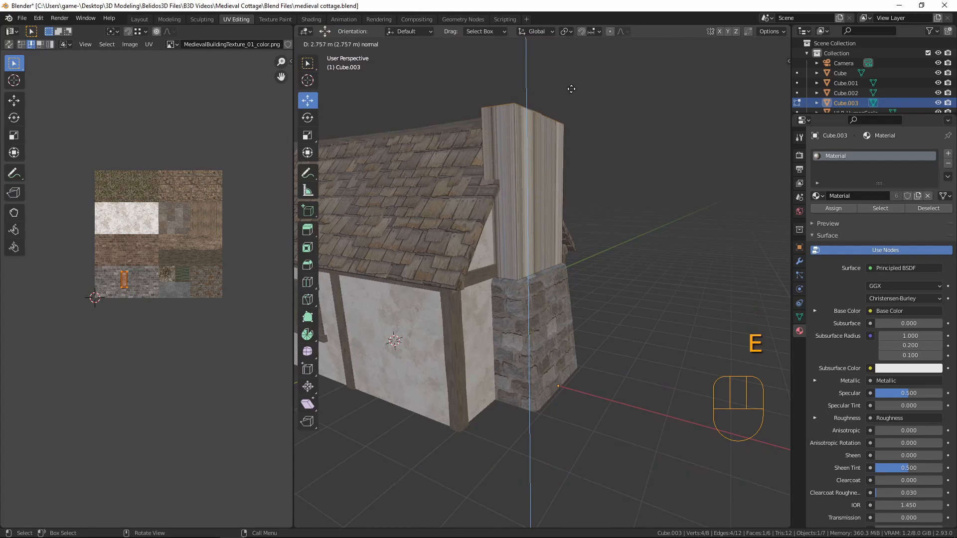
click(571, 81)
middle_drag(571, 81, 544, 196)
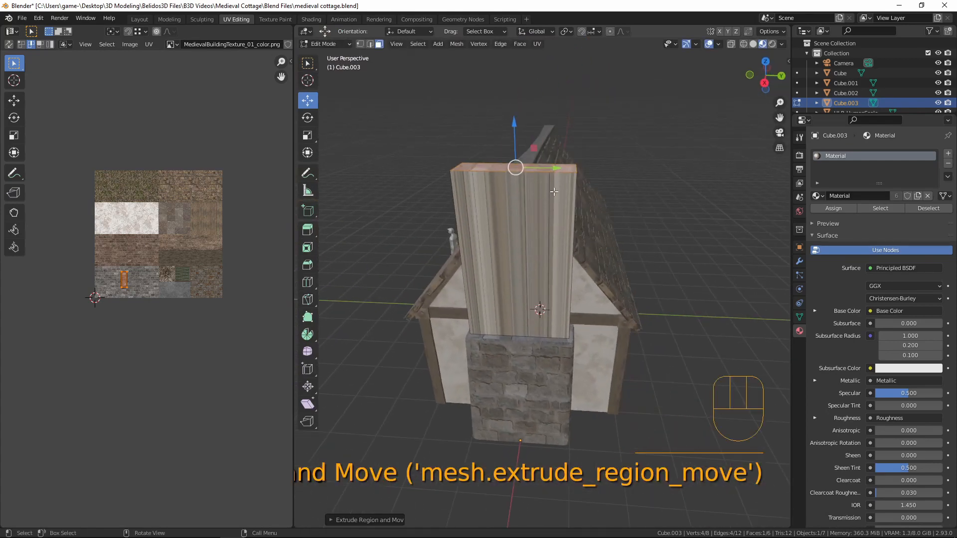
Step: Scale the entire upper stack along Y to about 0.74 so it is narrower than the stone base
key(a)
key(s)
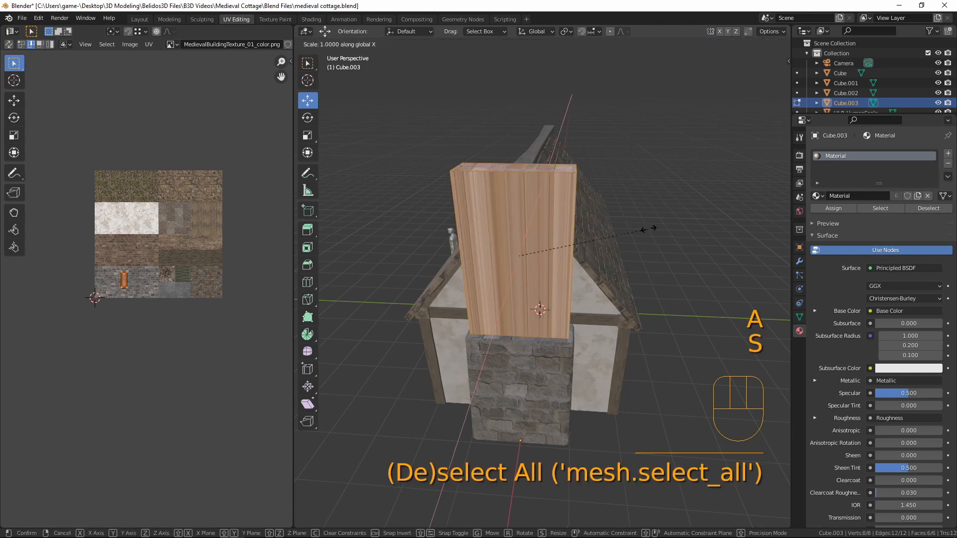
key(y)
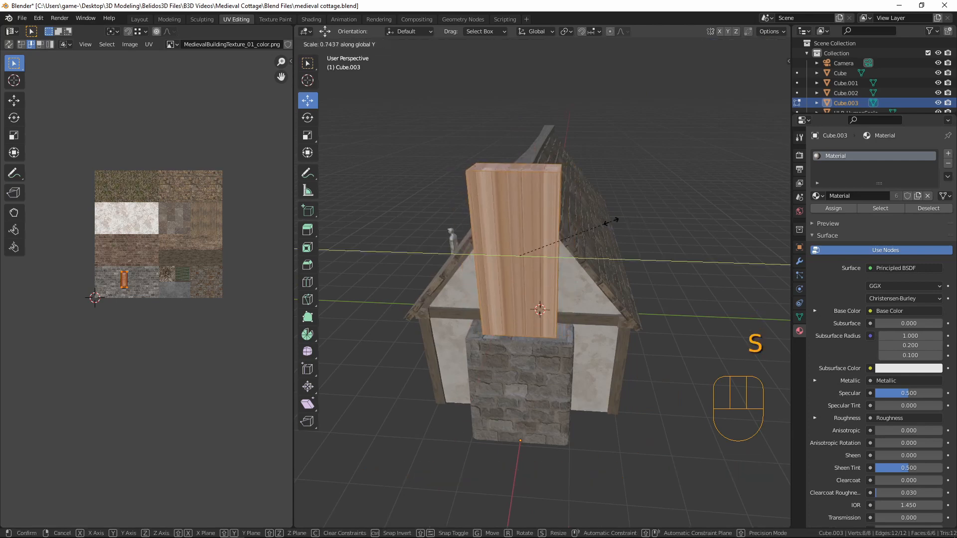
click(608, 221)
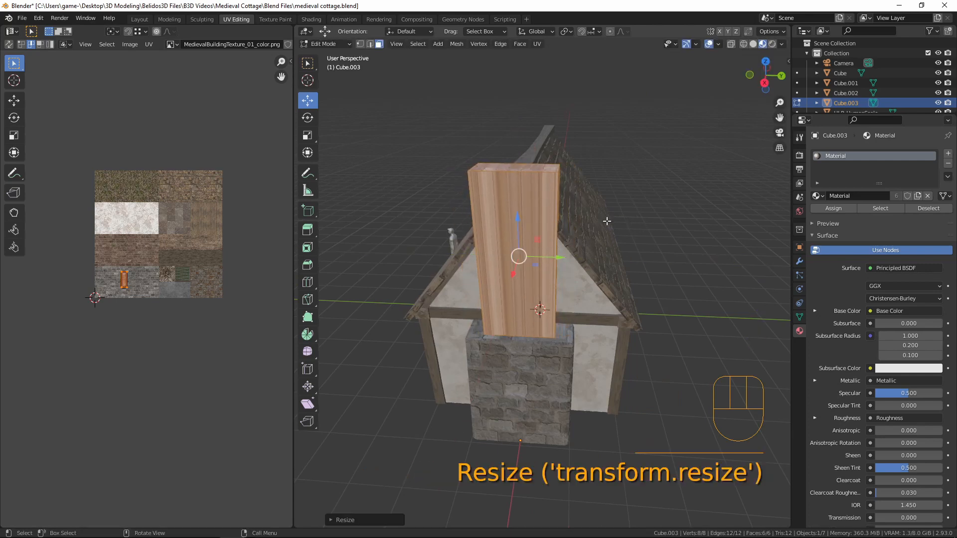
Step: Scale down the stack's top face so the chimney tapers upward
click(516, 167)
key(s)
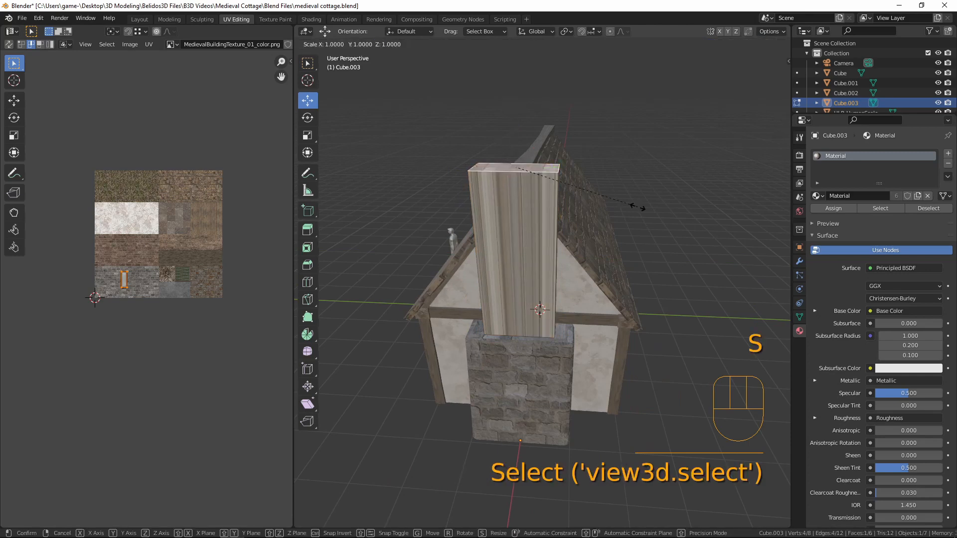
click(564, 221)
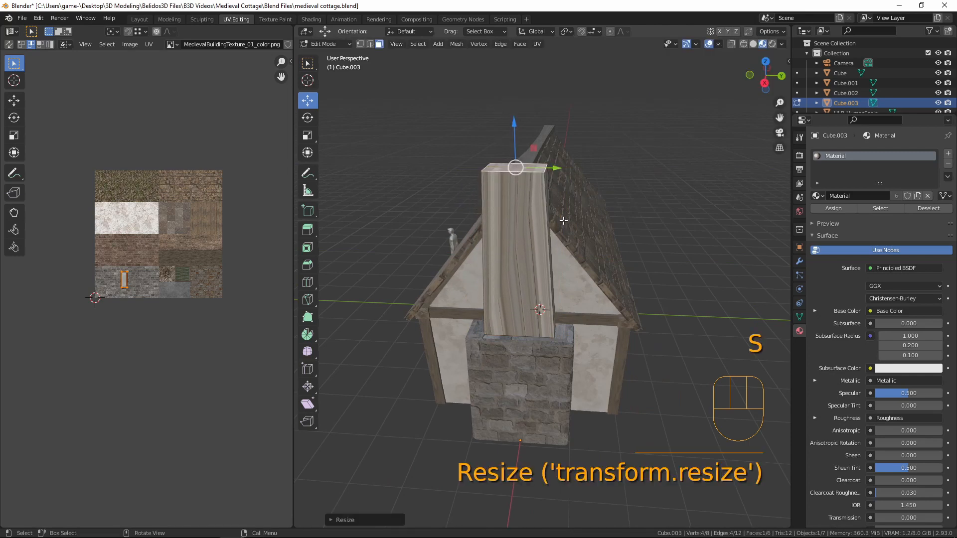
Step: Select the stack's outer top edge and move it slightly inward along X toward the house
middle_drag(563, 221, 600, 247)
key(2)
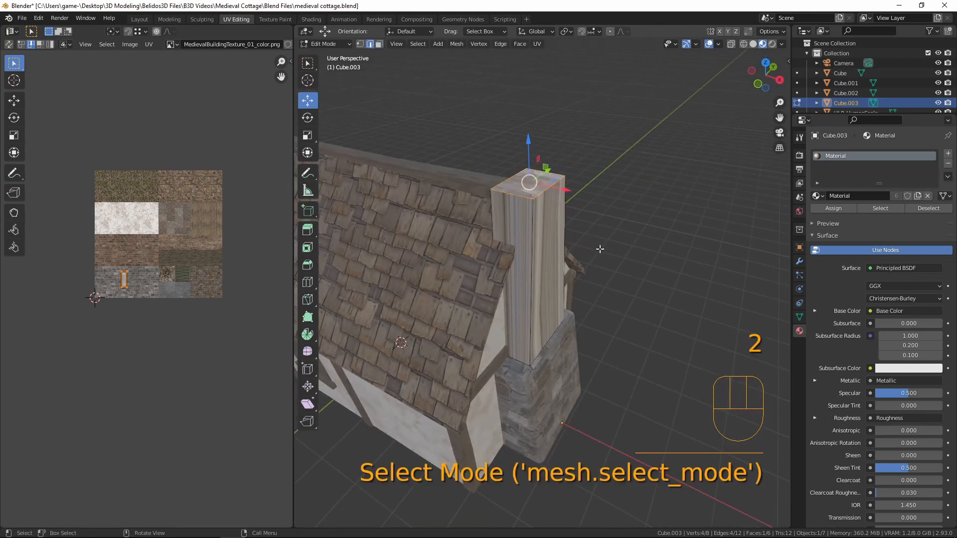
click(550, 186)
drag(587, 195, 580, 192)
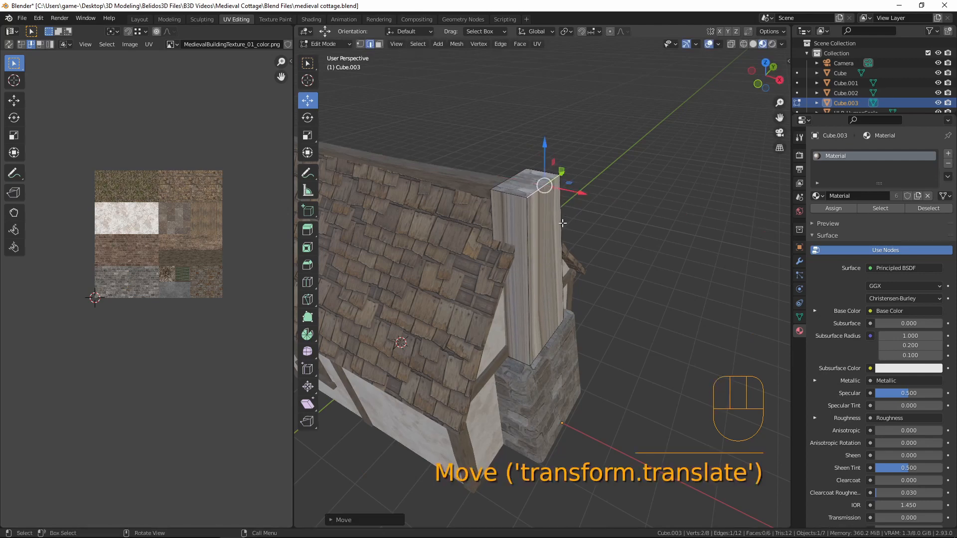
Step: Select the whole linked stack mesh and shift it slightly outward along X, away from the gable wall
middle_drag(580, 192, 546, 197)
key(l)
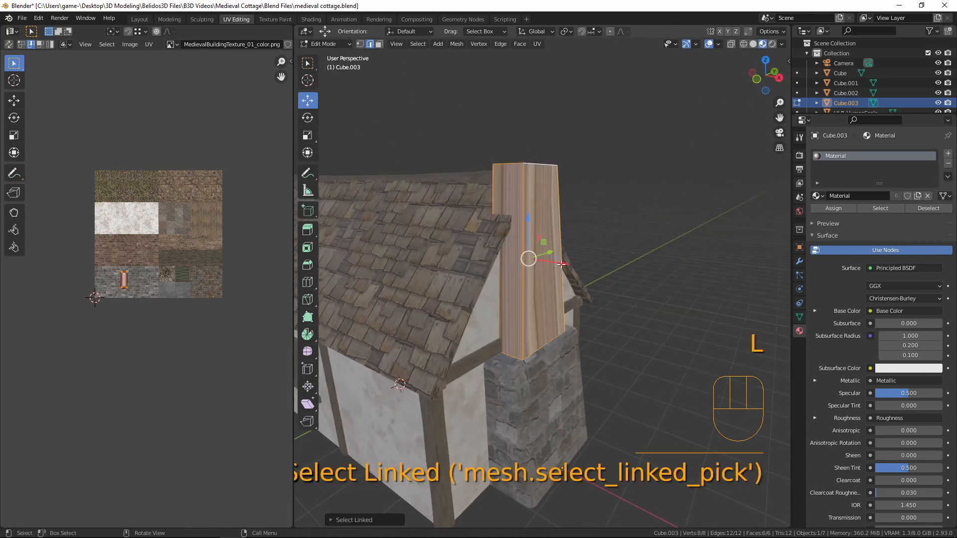
drag(562, 265, 566, 265)
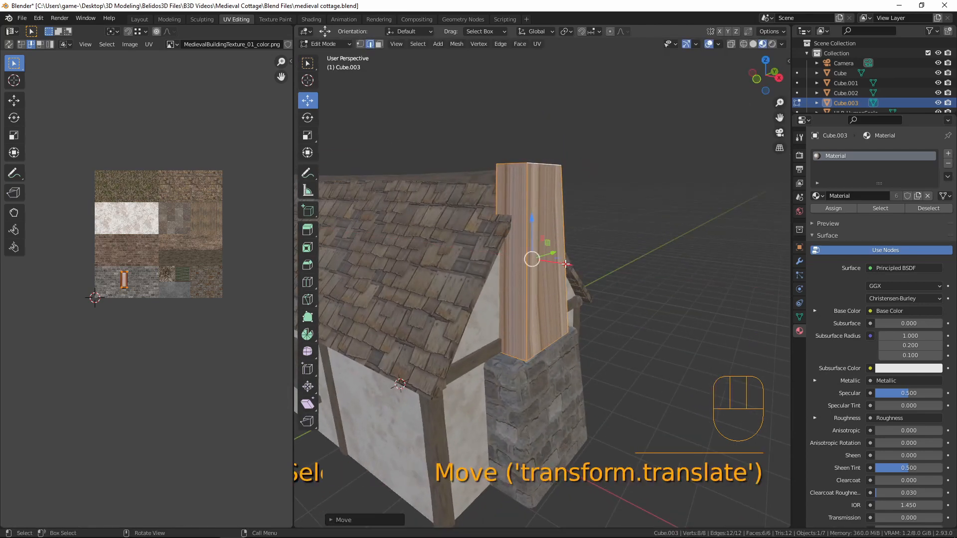
Step: Pull the stack's outer top edge a little further toward the roof along X to steepen the outer face's slope
middle_drag(566, 265, 588, 274)
click(589, 198)
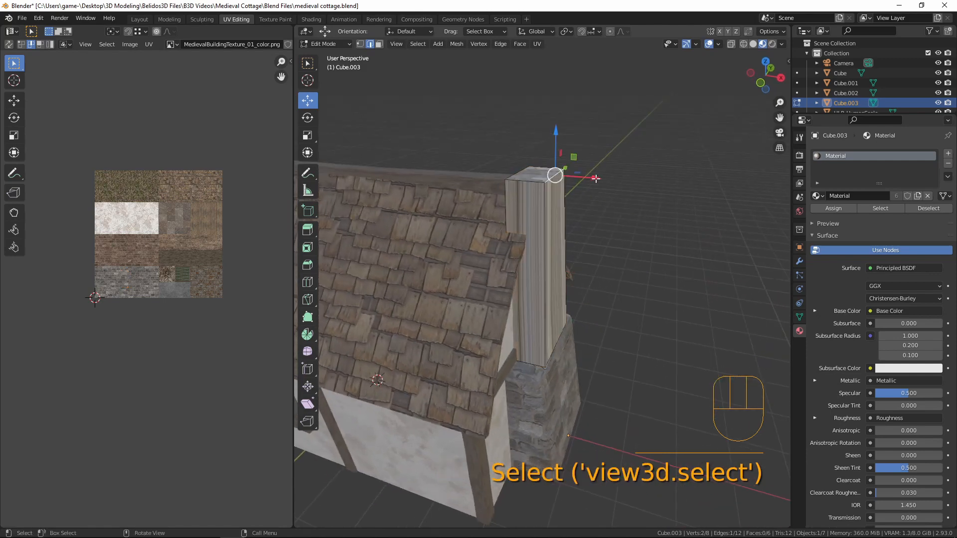
drag(596, 178, 587, 175)
key(Tab)
key(Tab)
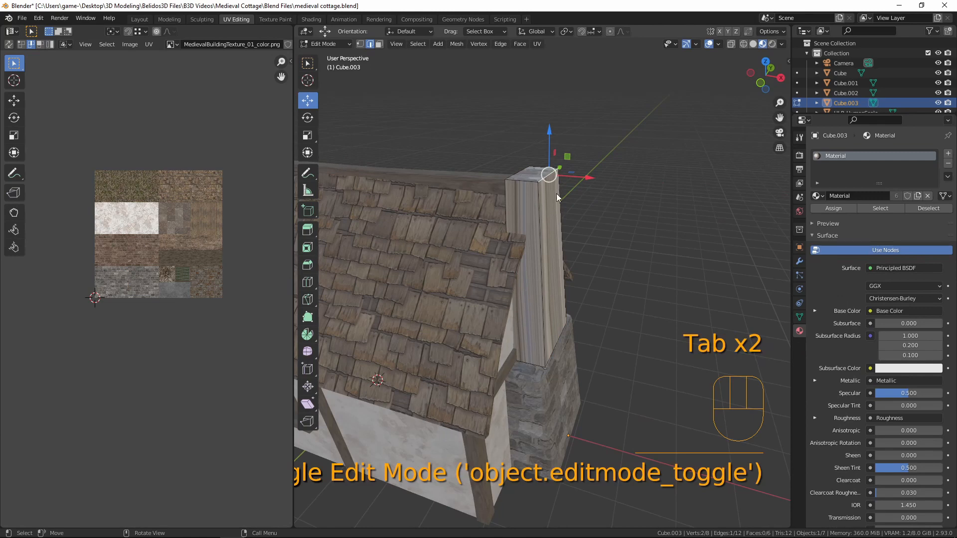
Step: Leave Edit Mode and move the stone base block about 0.07 m along X, outward from the wall
key(Tab)
click(555, 406)
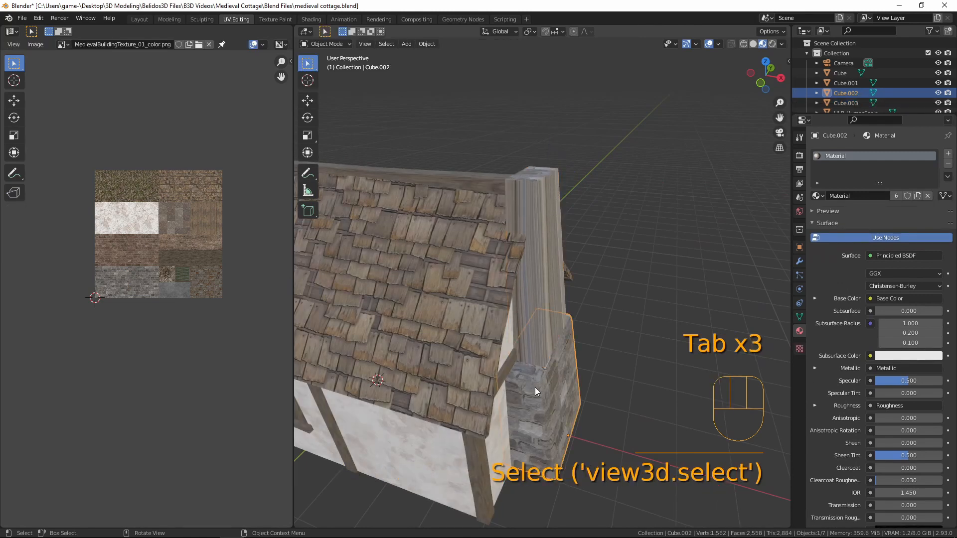
key(g)
key(x)
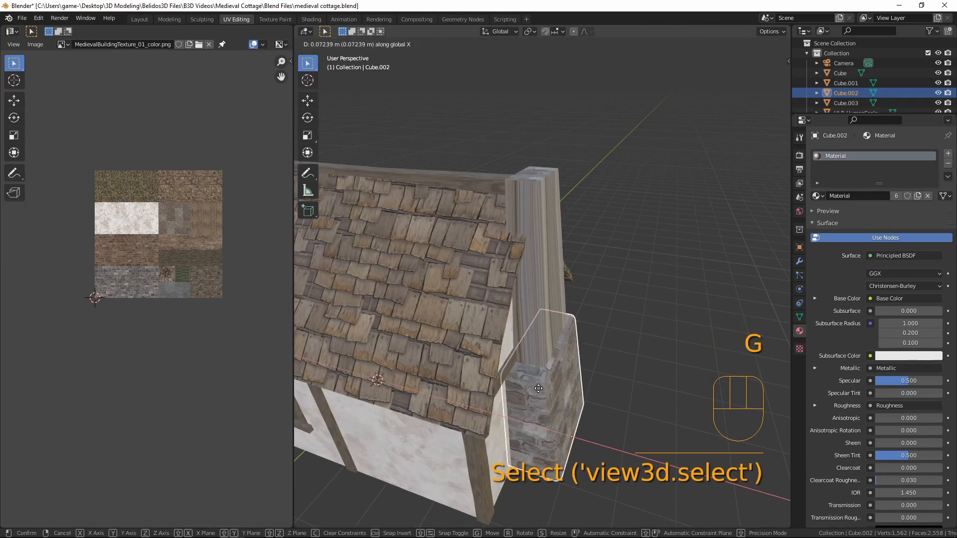
click(539, 388)
middle_drag(539, 389, 536, 352)
middle_drag(557, 267, 509, 361)
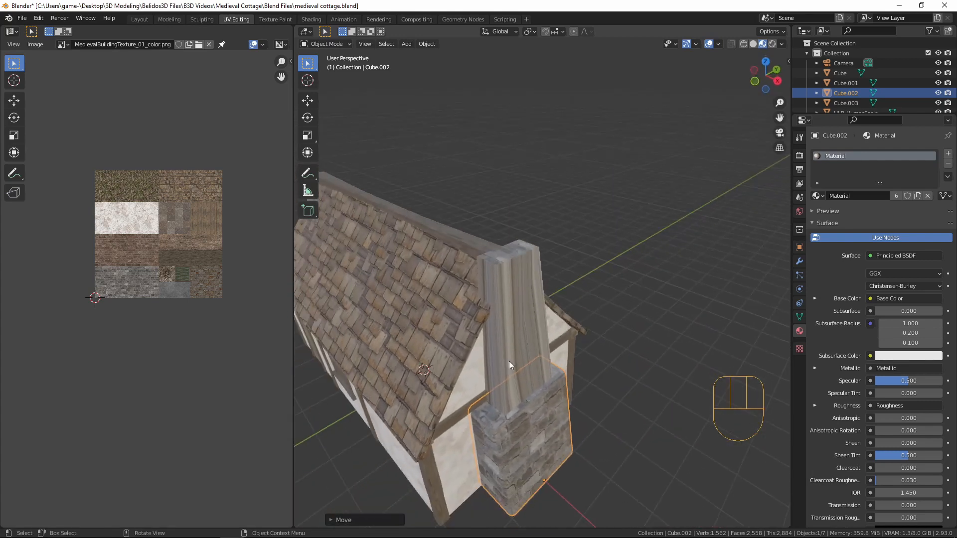
Step: Add a horizontal loop cut around the upper stack and slide it to just below the top
scroll(510, 361, up, 3)
click(498, 261)
key(Tab)
middle_drag(498, 261, 461, 220)
key(ctrl+r)
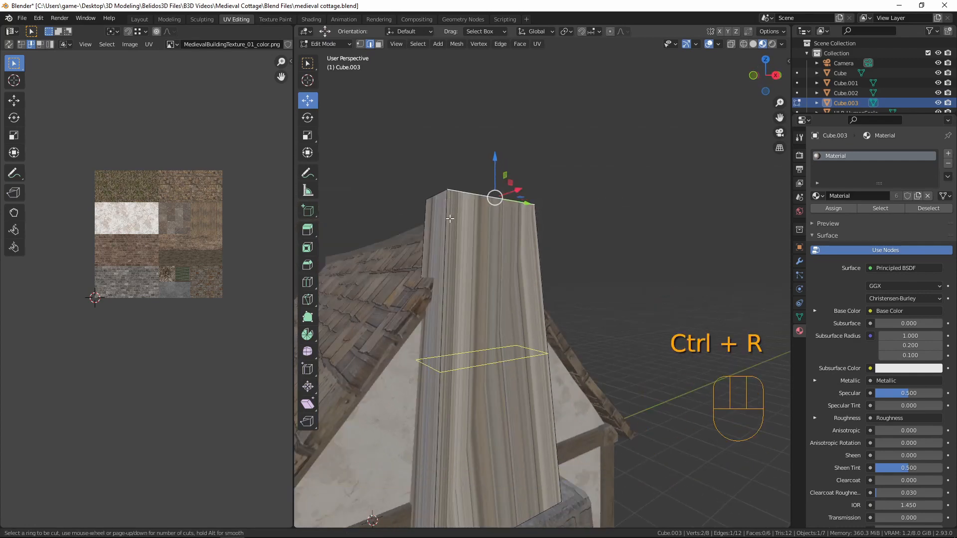
click(450, 219)
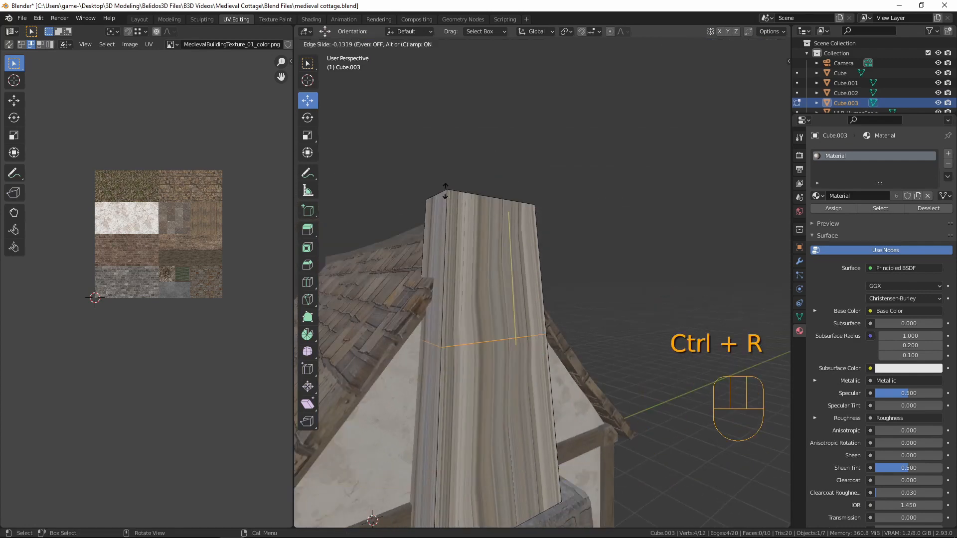
click(426, 523)
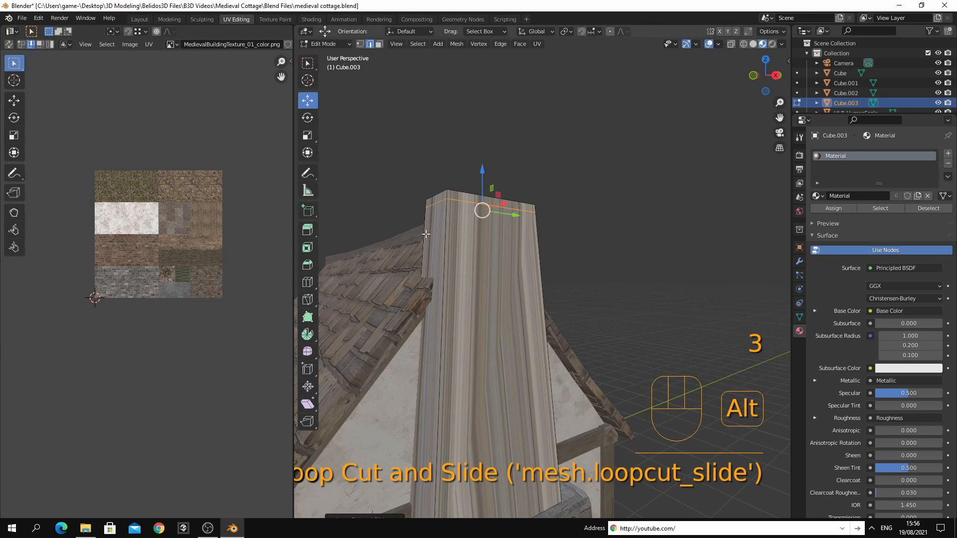
Step: Select the narrow face loop around the stack's top and extrude it outward along normals to form a projecting rim
alt+click(446, 202)
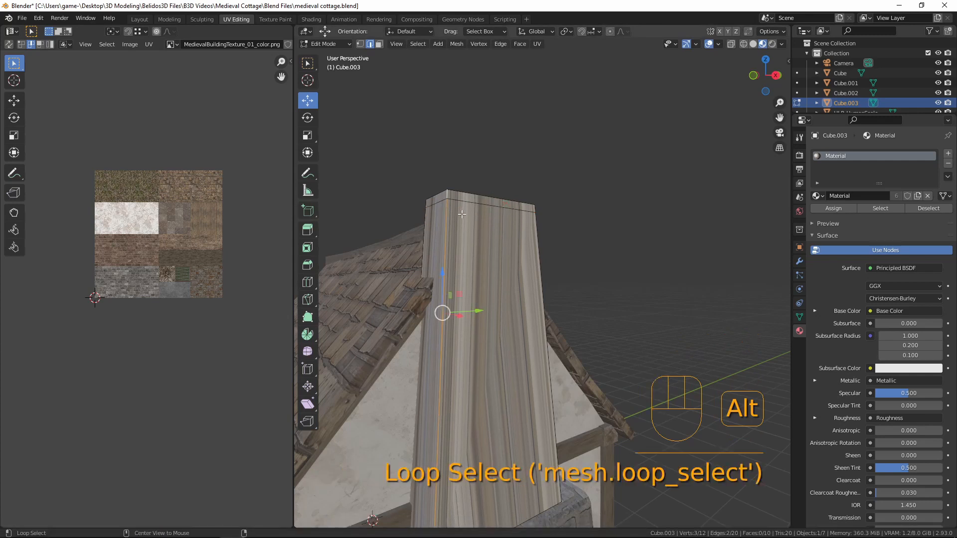
key(3)
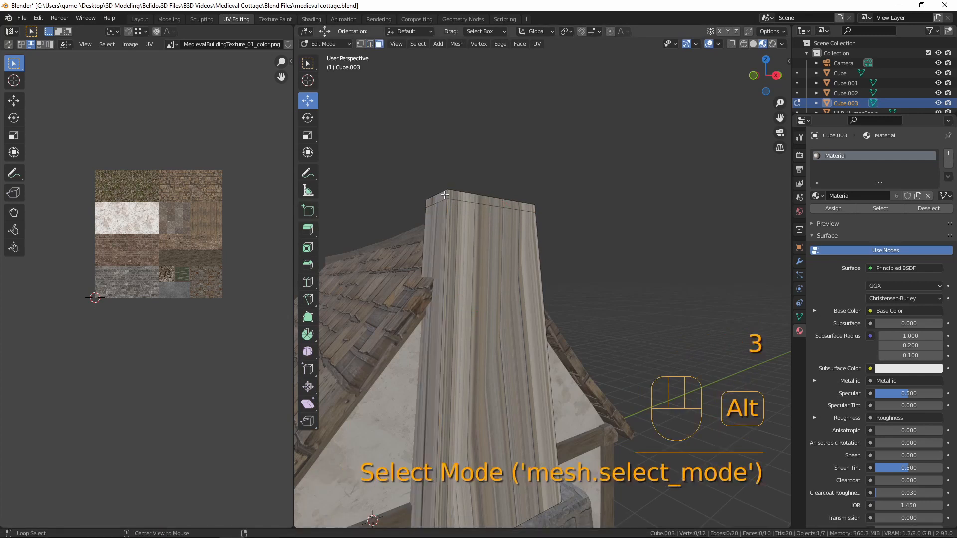
alt+click(446, 195)
middle_drag(446, 195, 497, 255)
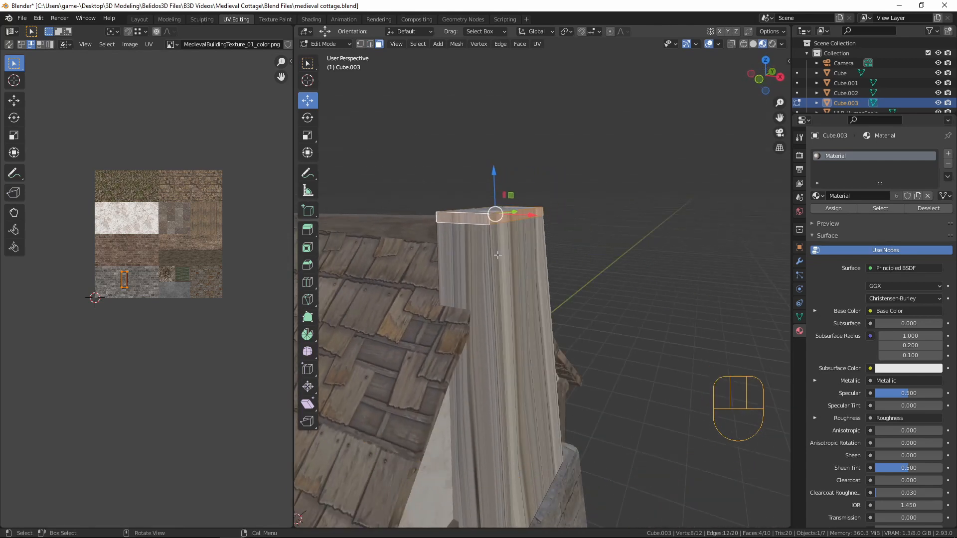
key(alt+e)
click(498, 255)
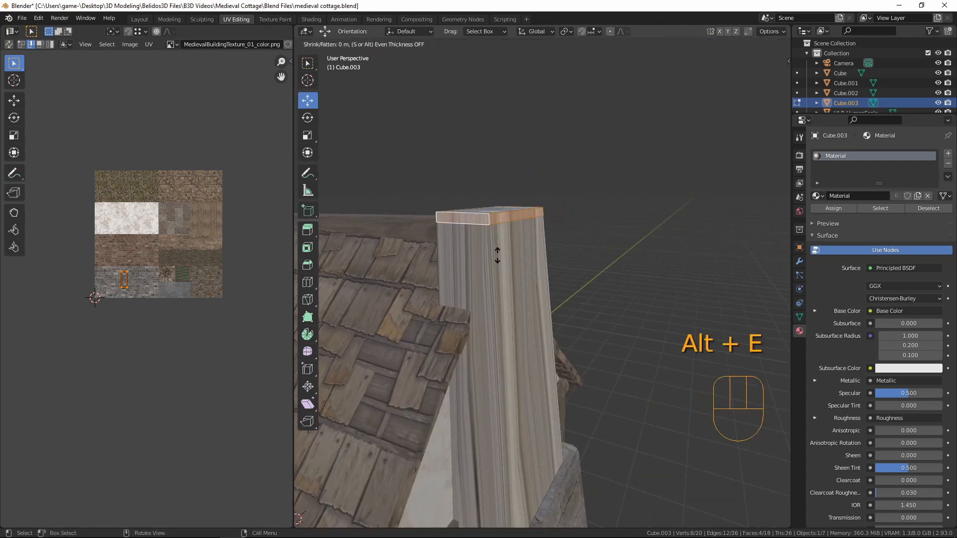
click(506, 205)
Step: Bevel all edges of the stack by about 0.02 m with two segments and check it outside Edit Mode
middle_drag(506, 205, 473, 284)
key(a)
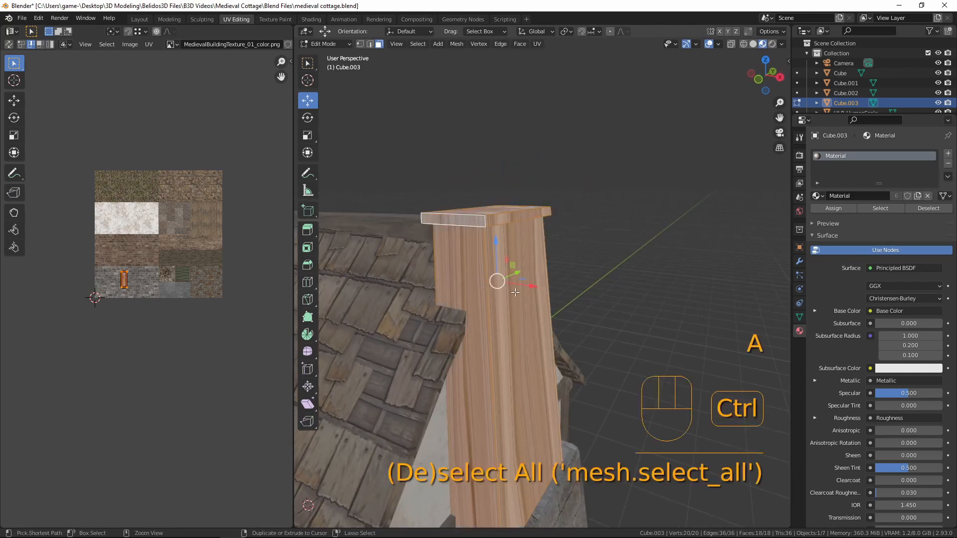
key(ctrl+b)
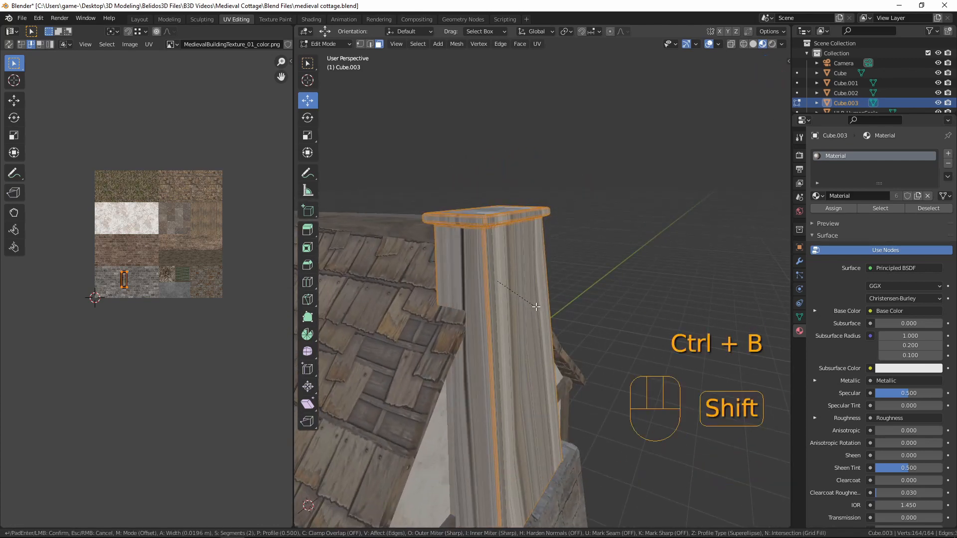
click(538, 303)
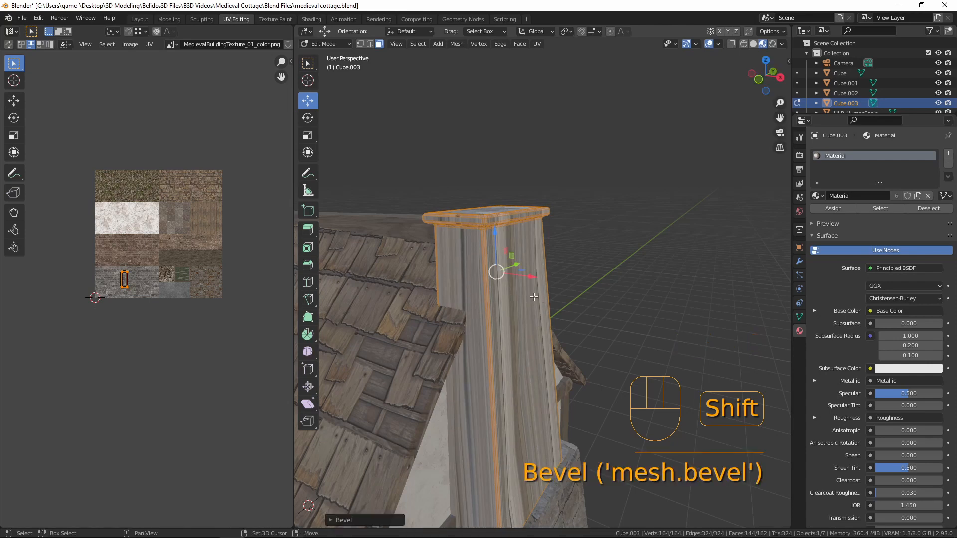
middle_drag(539, 302, 519, 319)
key(Tab)
key(Tab)
Step: Unwrap the whole stack with Cube Projection and rotate its UVs a quarter turn
key(a)
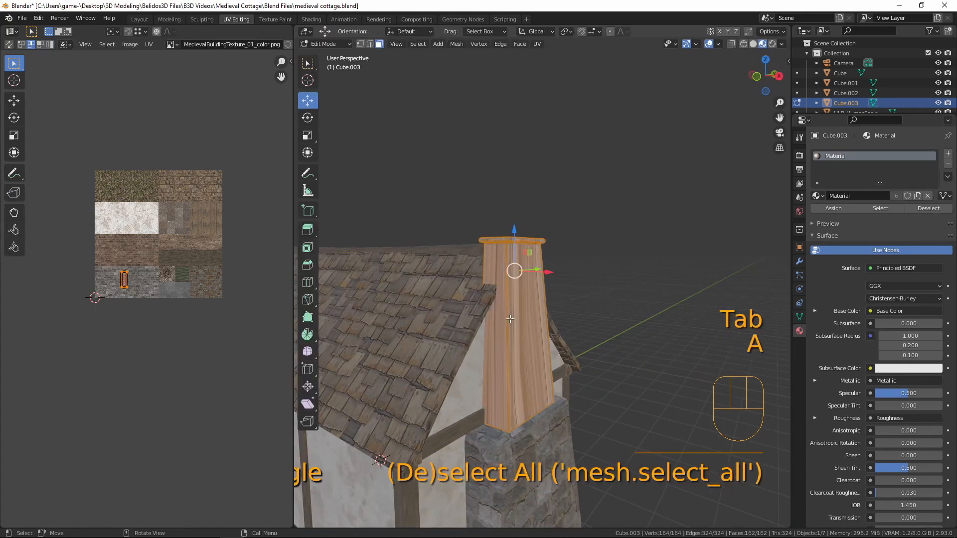
key(u)
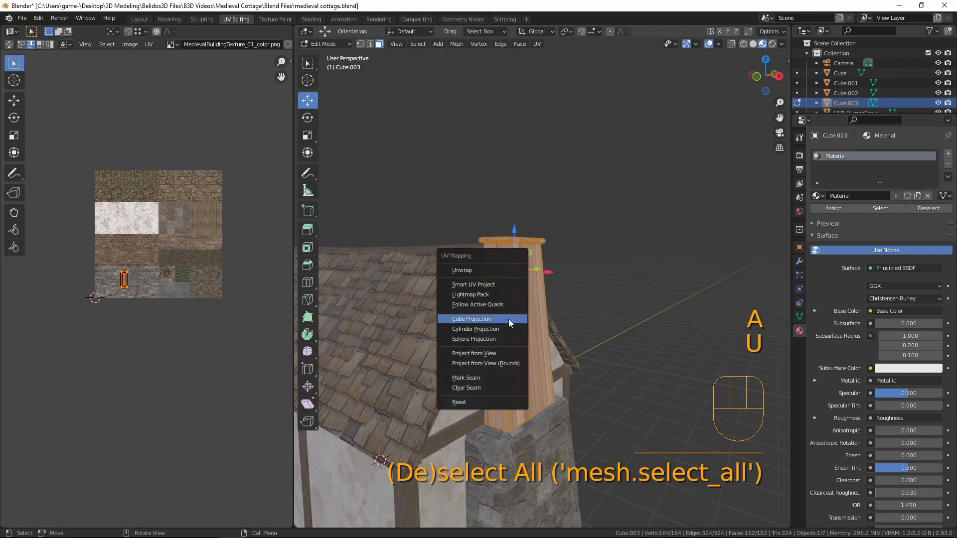
click(509, 319)
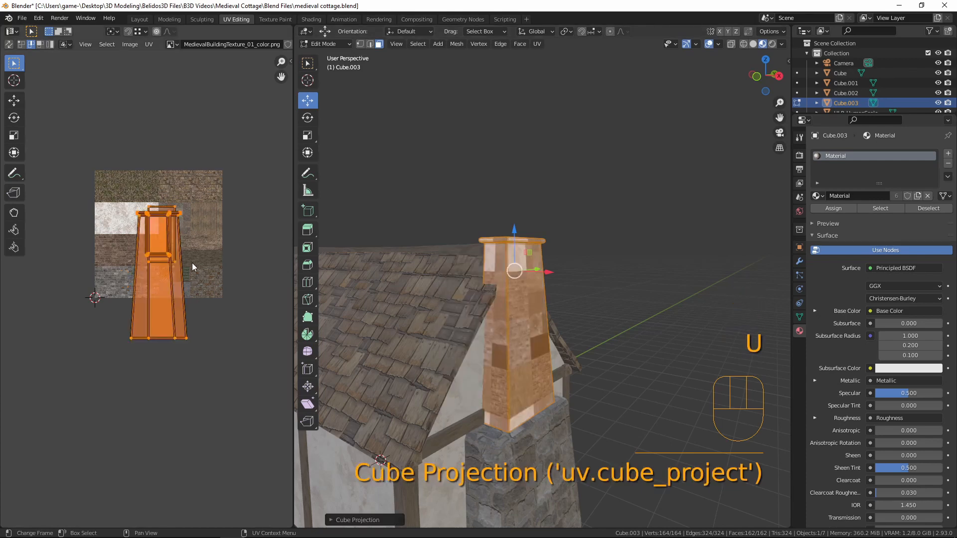
scroll(193, 263, up, 4)
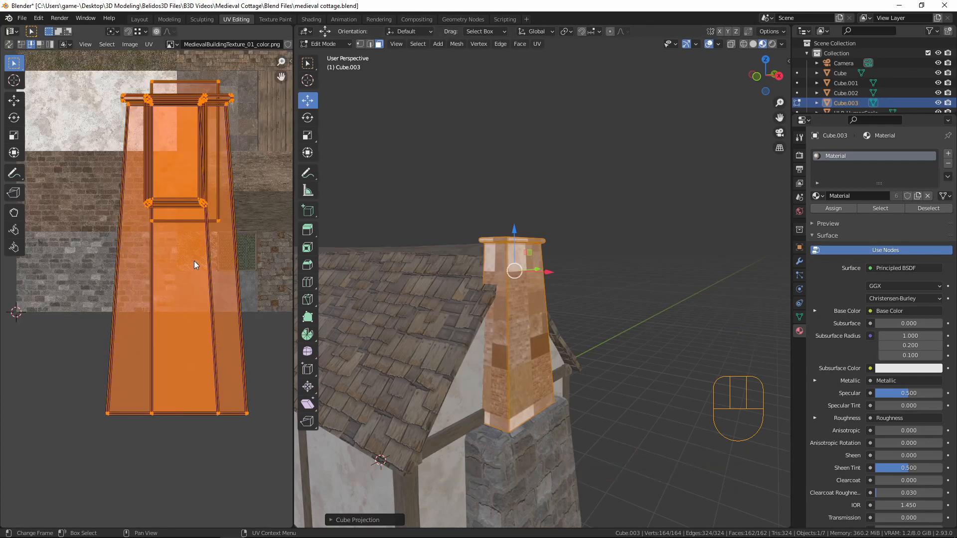
key(r)
click(195, 264)
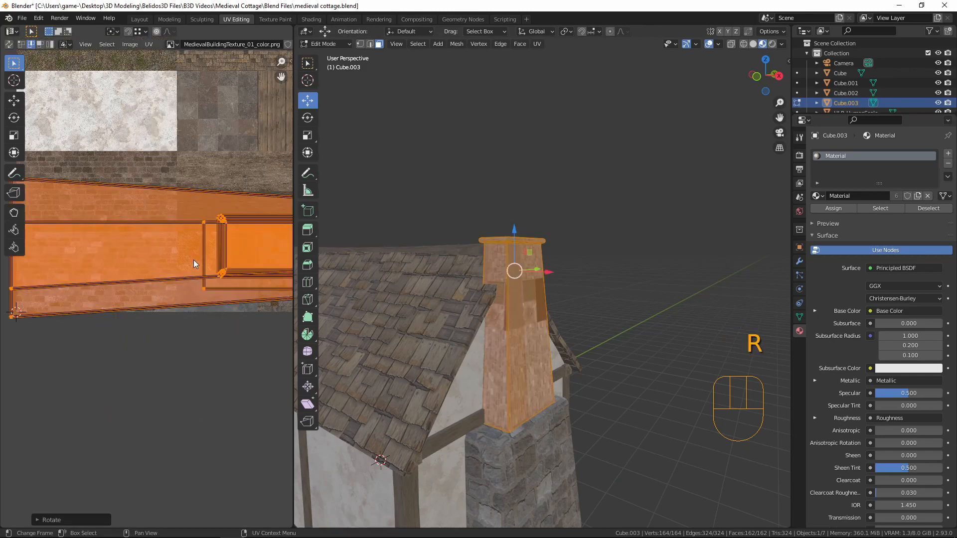
Step: Move the stack's UVs onto the grey stone brick area, shrink them to about 0.15, and stretch them about 2.4 times along X
scroll(189, 269, down, 2)
key(g)
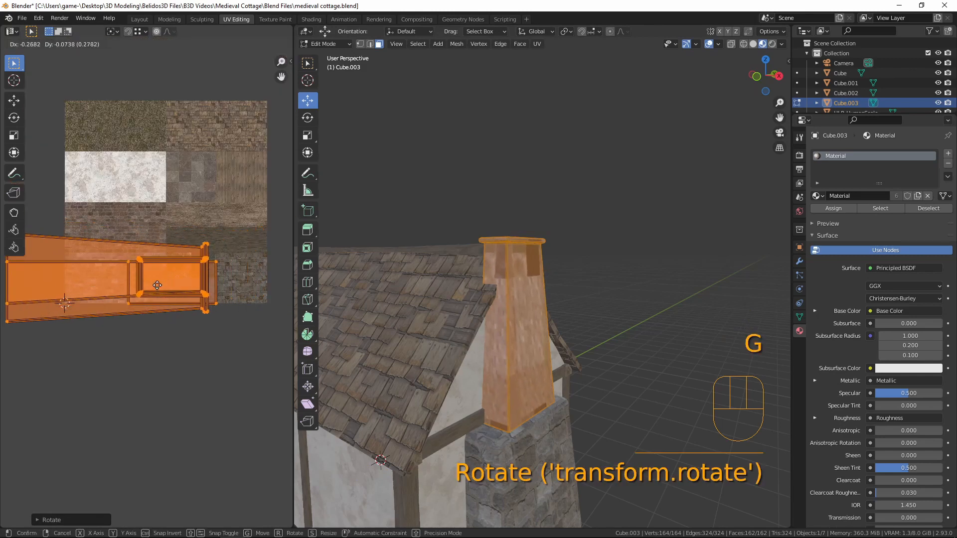
click(163, 282)
key(s)
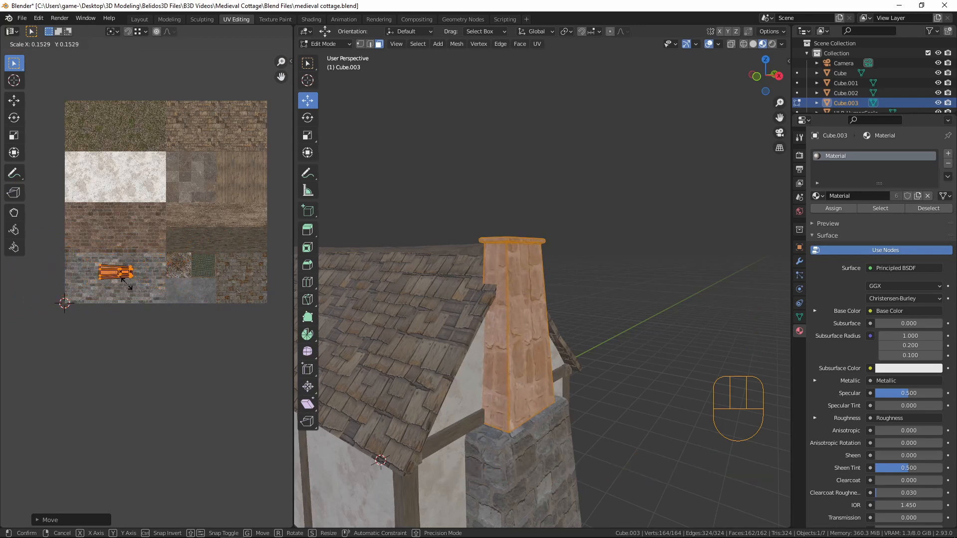
key(x)
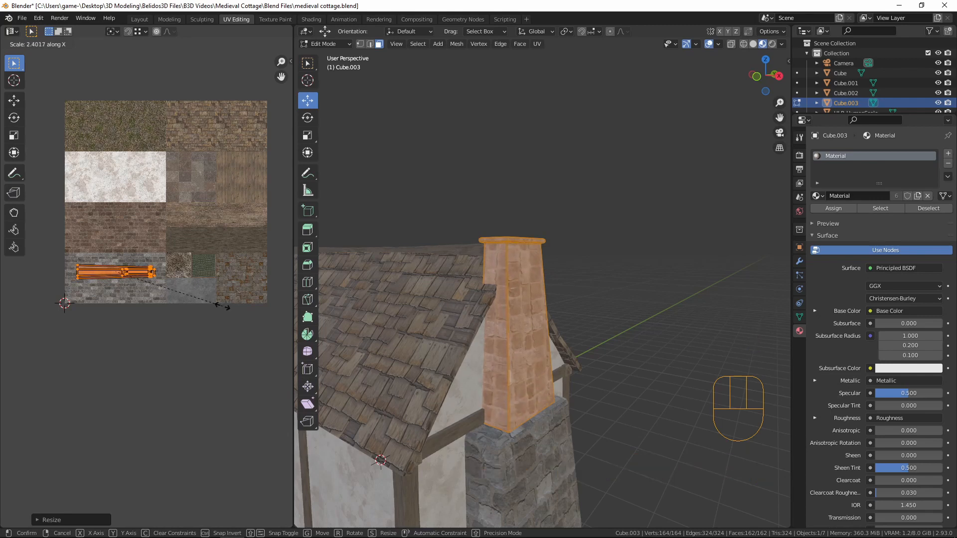
click(223, 306)
Step: Fine-tune the stack's stone size by rescaling its UVs uniformly and then separately along Y and X
key(Tab)
middle_drag(588, 357, 536, 329)
key(Tab)
key(s)
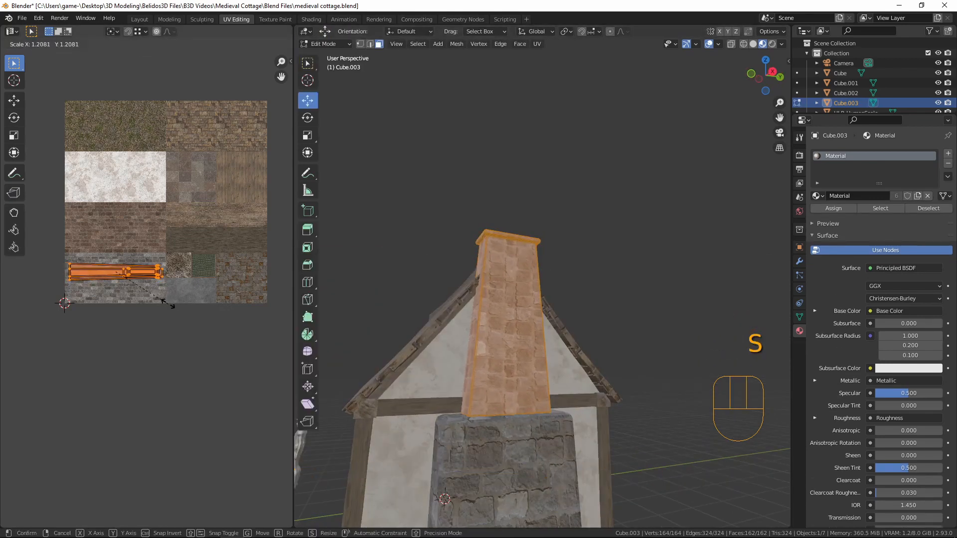
click(169, 305)
key(s)
key(y)
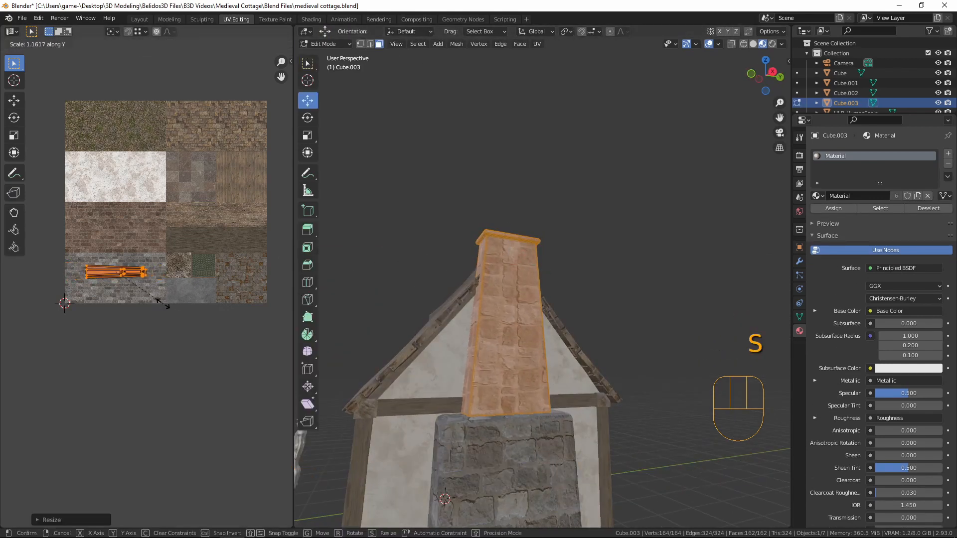
click(159, 301)
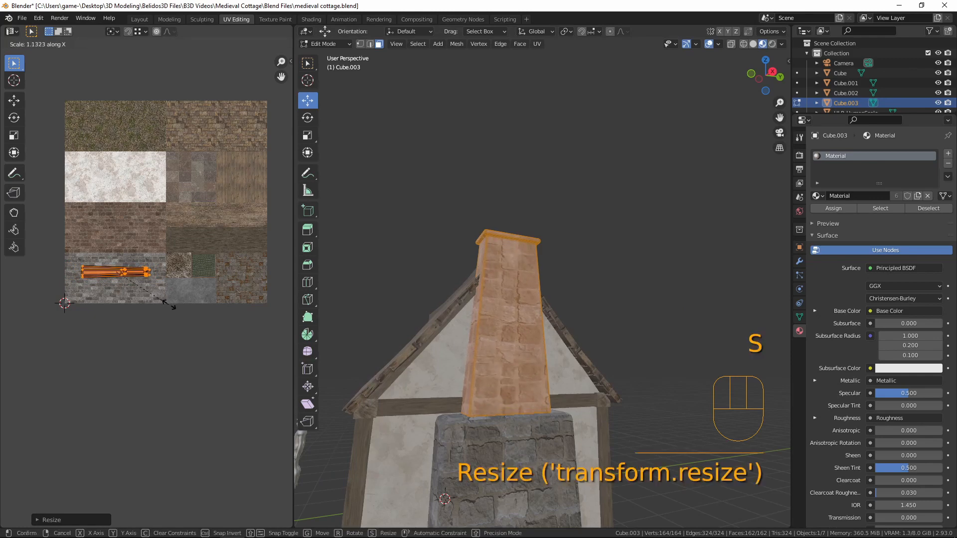
Step: Examine the stack's stone texture from several sides outside Edit Mode
key(Tab)
middle_drag(368, 289, 474, 283)
key(a)
key(a)
middle_drag(546, 363, 534, 384)
scroll(423, 324, down, 3)
mouse_move(552, 307)
shift+middle_down()
mouse_move(550, 415)
mouse_move(559, 347)
mouse_move(550, 316)
shift+middle_up()
scroll(550, 414, up, 6)
Step: Select the flat top face of the chimney stack and snap the 3D cursor to it
click(498, 340)
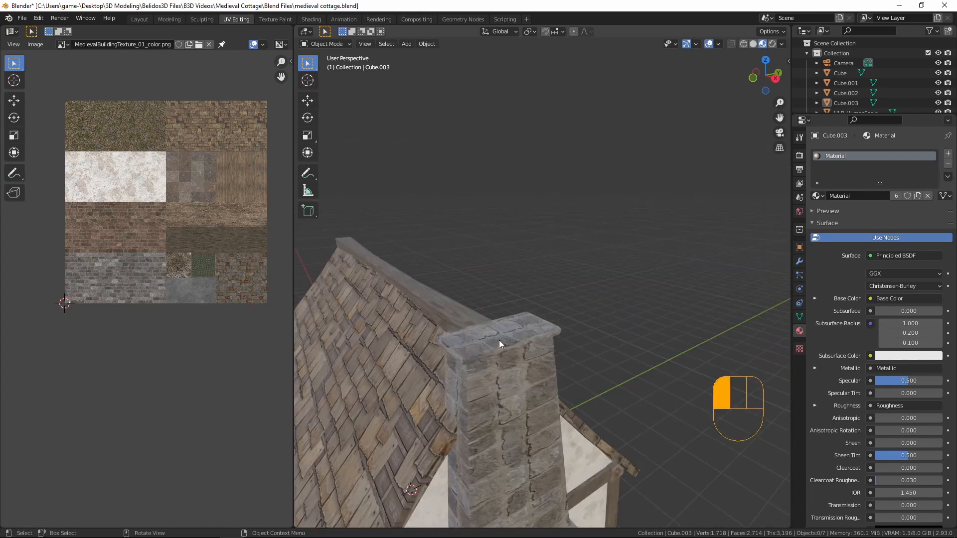
key(Tab)
scroll(494, 351, up, 4)
middle_drag(494, 351, 507, 387)
key(a)
key(a)
key(3)
click(508, 401)
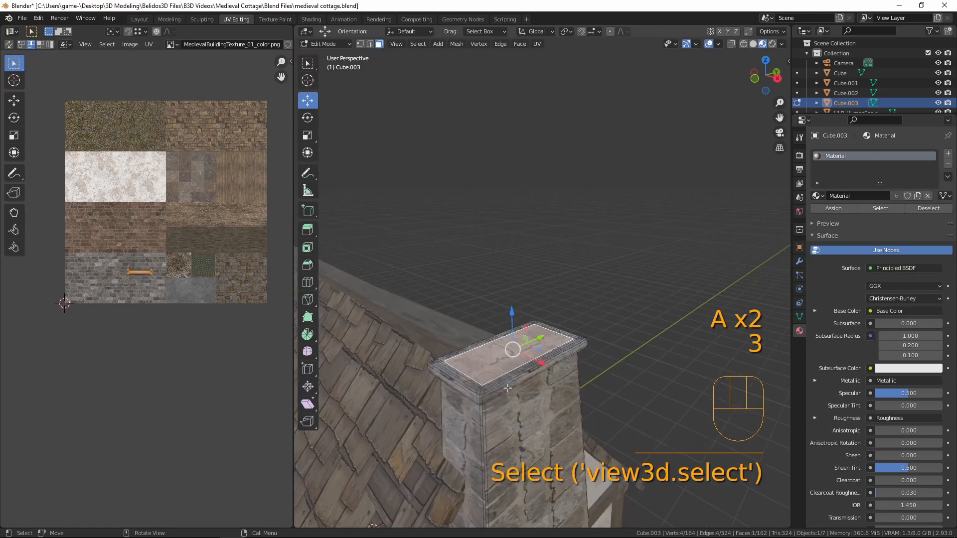
key(shift+s)
click(508, 445)
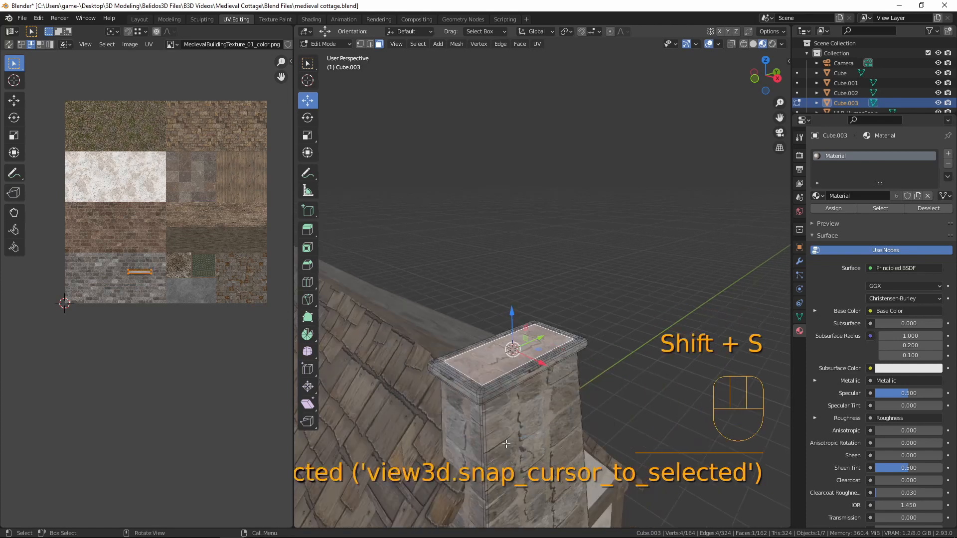
Step: Add a cylinder with 12 vertices, 1 m radius and 2 m depth at the 3D cursor on the chimney top
key(Tab)
key(shift+a)
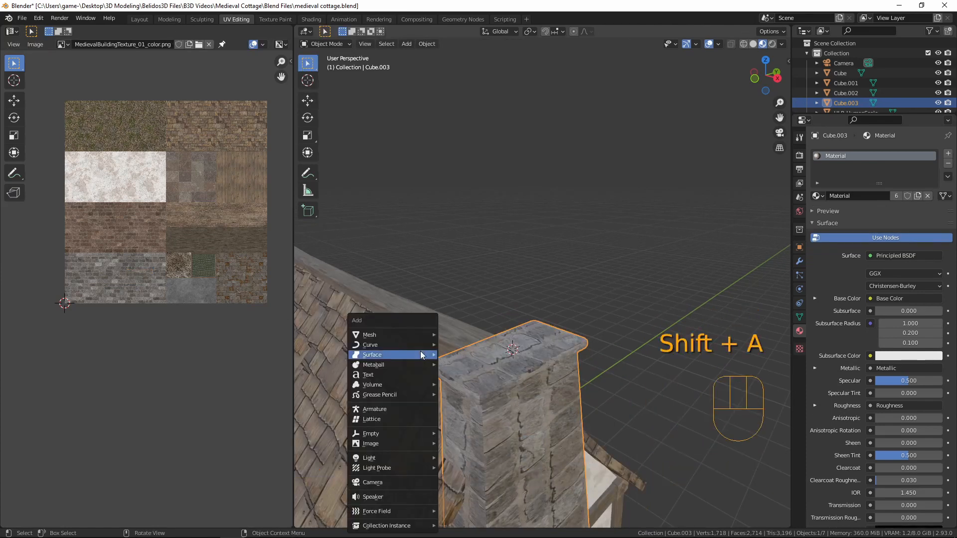
mouse_move(377, 342)
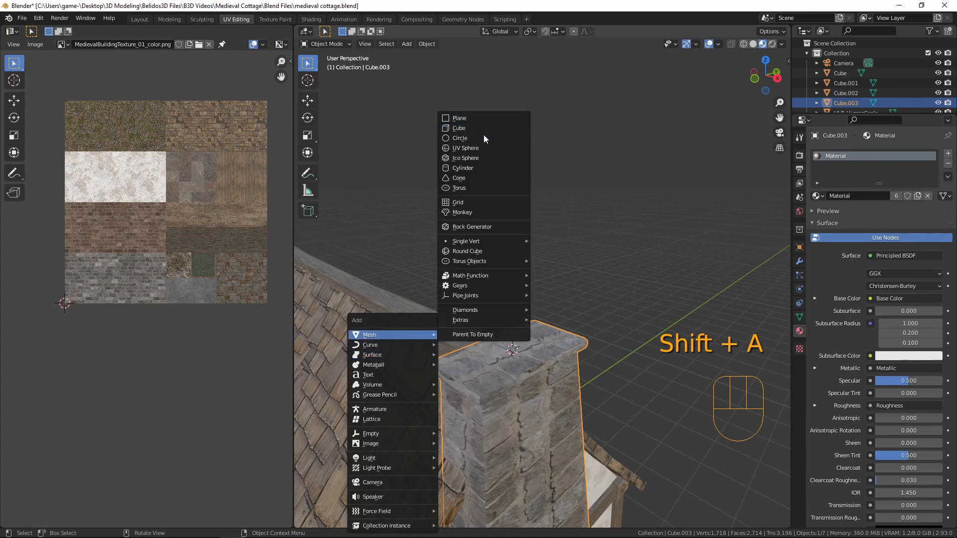
click(468, 167)
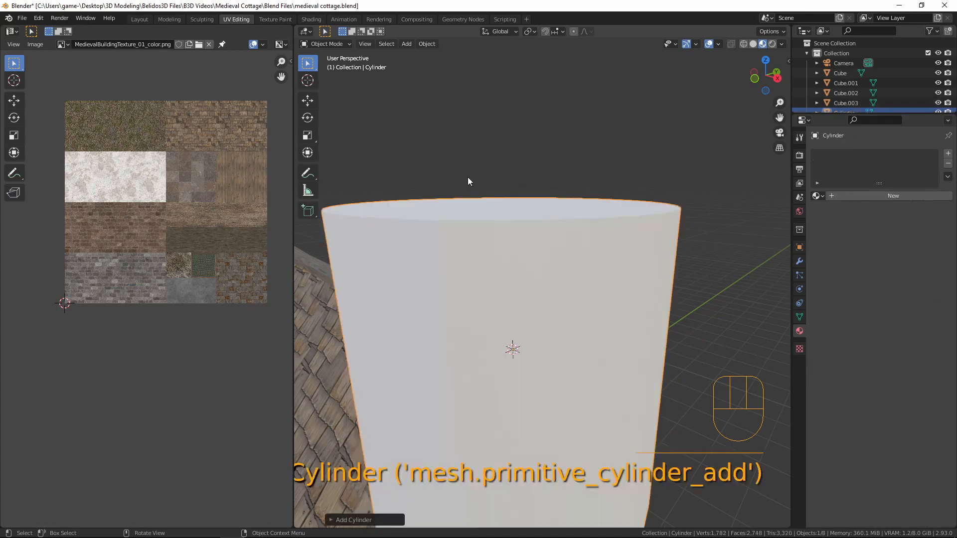
scroll(493, 304, down, 3)
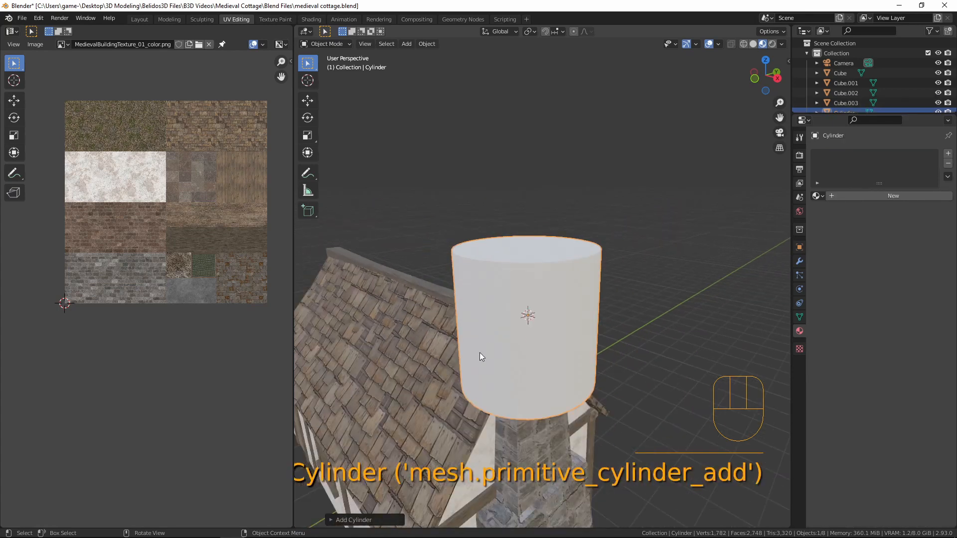
click(331, 520)
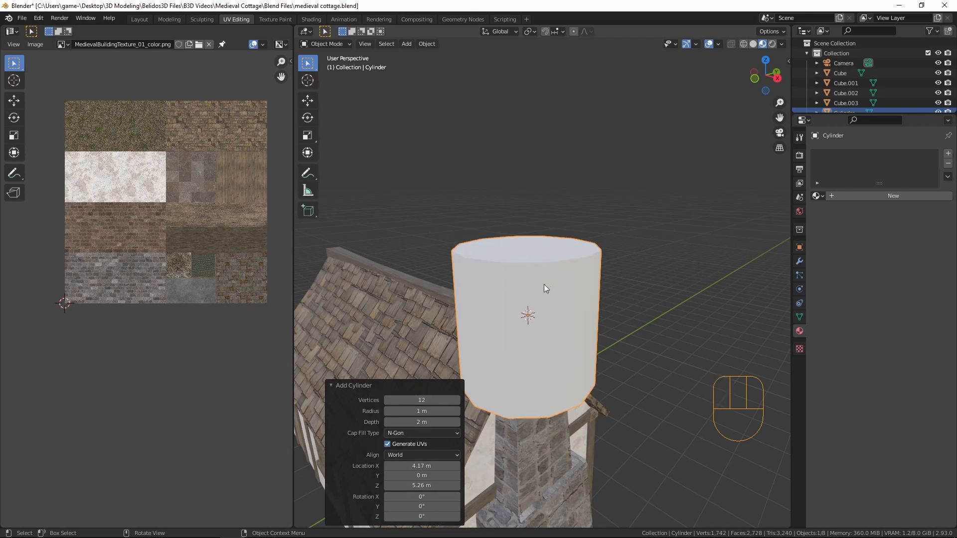
click(331, 384)
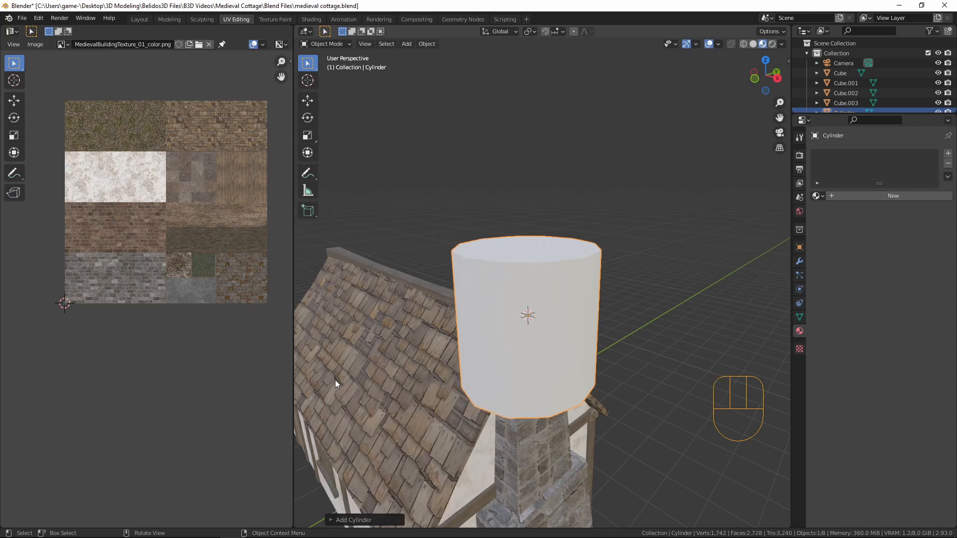
Step: Shade the cylinder smooth and enable Auto Smooth with a 50° angle
mouse_move(613, 329)
middle_down()
mouse_move(632, 318)
mouse_move(621, 289)
mouse_move(627, 324)
middle_up()
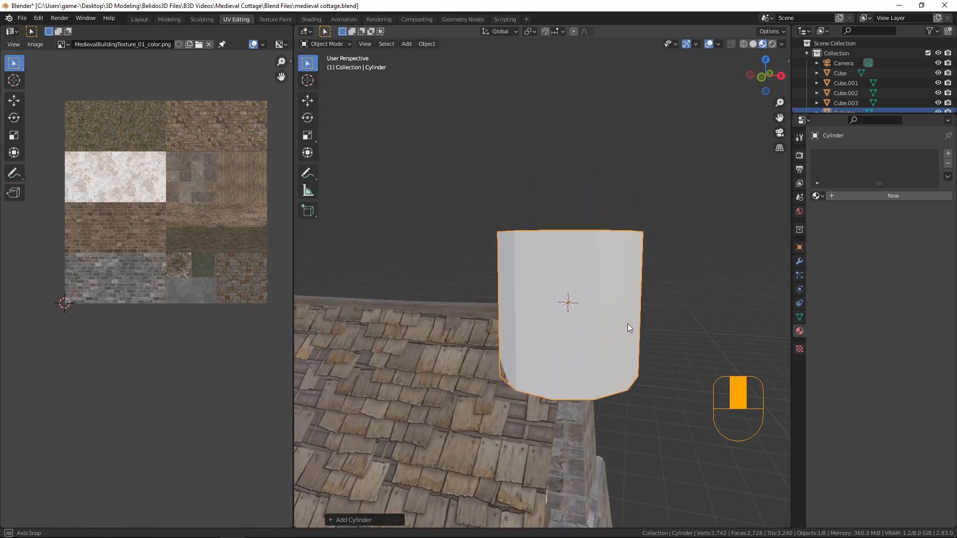
right_click(583, 275)
click(576, 273)
middle_drag(576, 274, 844, 387)
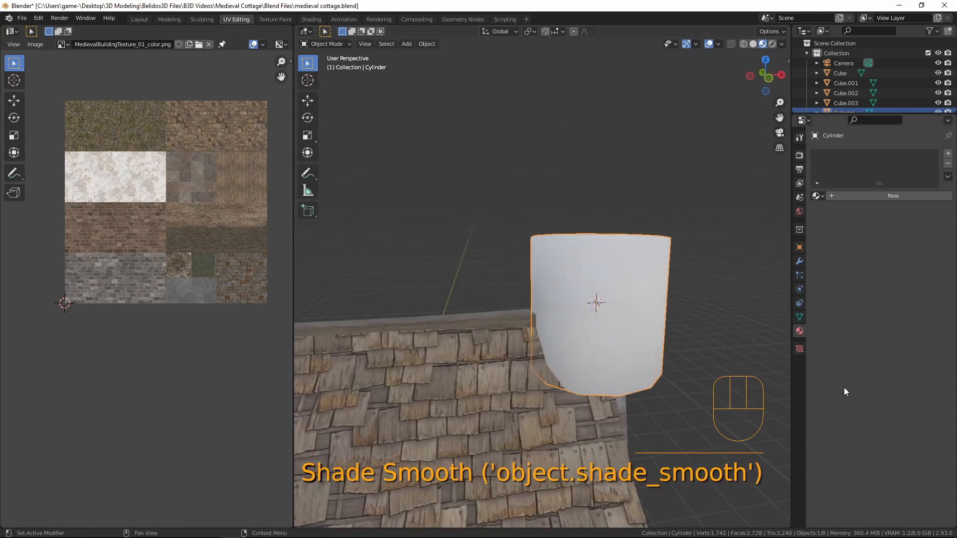
click(801, 317)
click(813, 325)
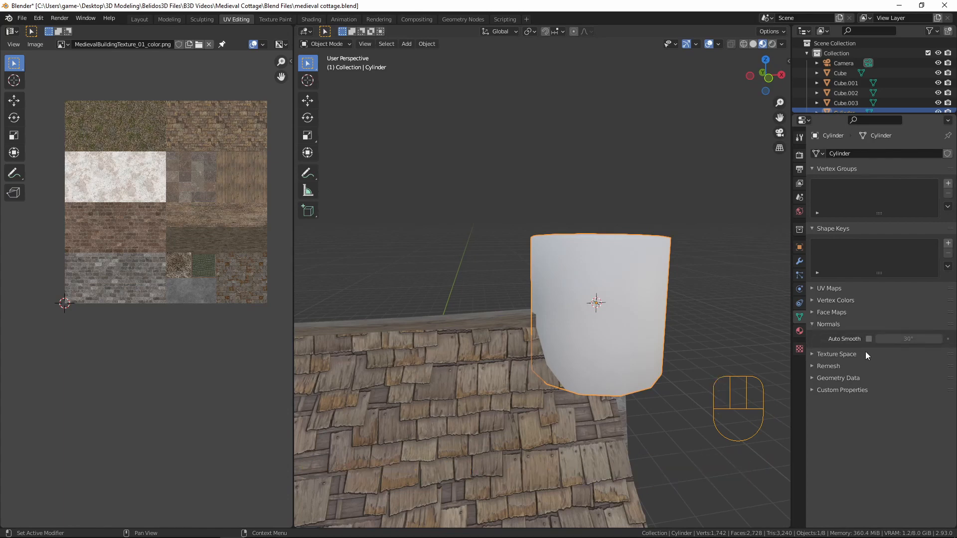
click(869, 339)
mouse_move(642, 226)
middle_down()
mouse_move(602, 278)
mouse_move(628, 286)
middle_up()
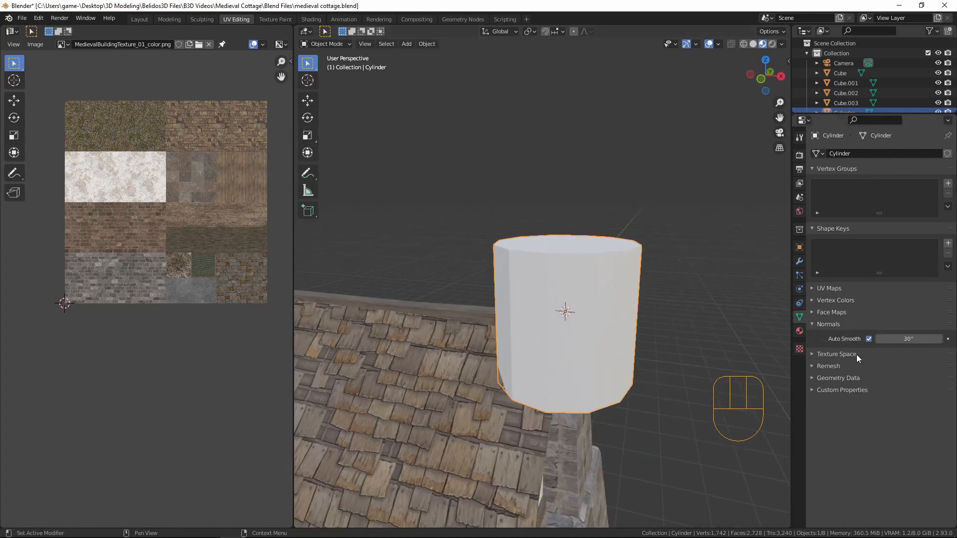
key(Return)
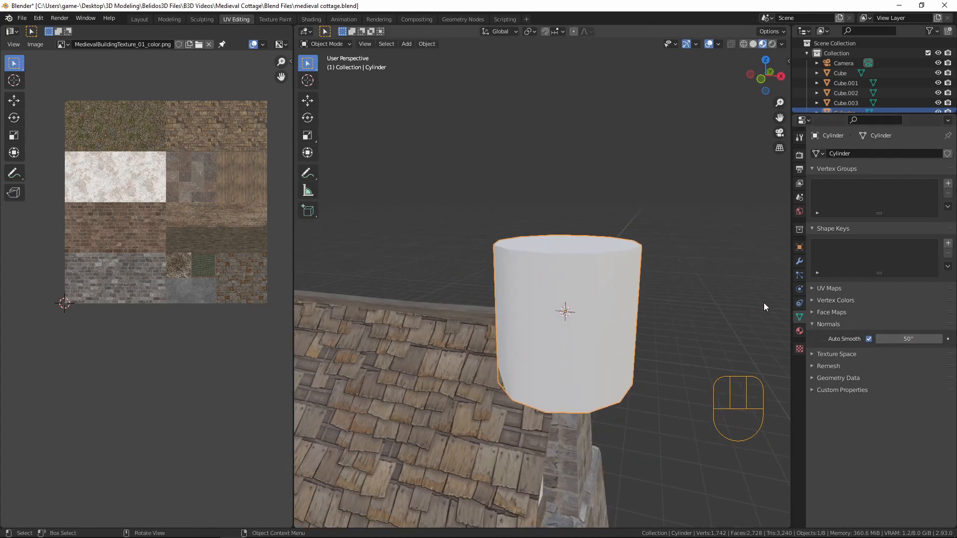
Step: Raise the cylinder's mesh 1 m along Z in Edit Mode so its base sits at the object's origin
scroll(698, 305, up, 3)
middle_drag(668, 308, 668, 279)
key(KP_1)
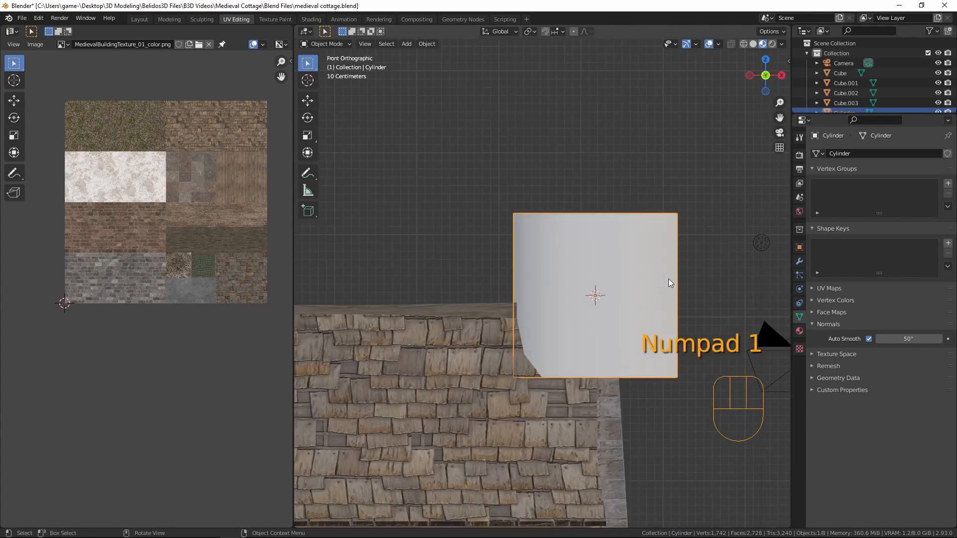
key(Tab)
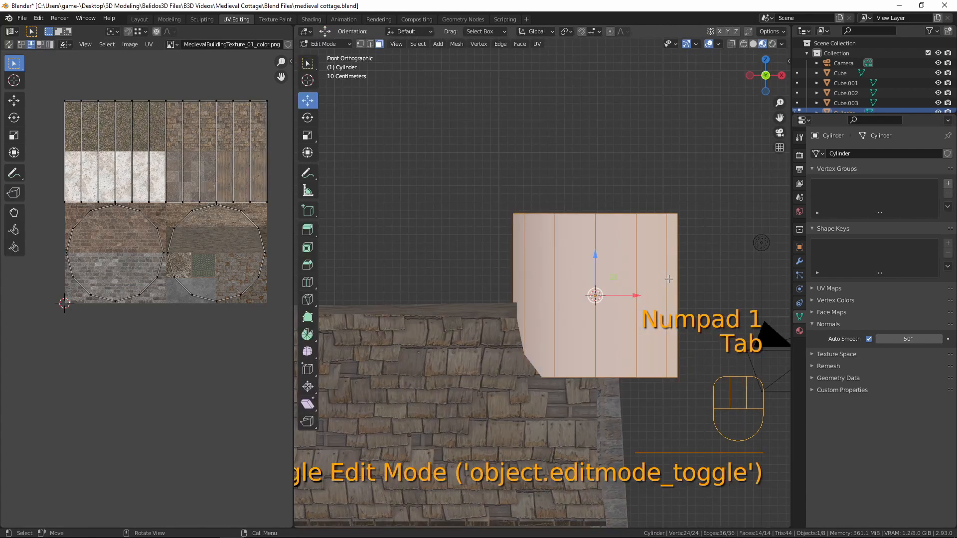
key(g)
key(z)
key(1)
key(Return)
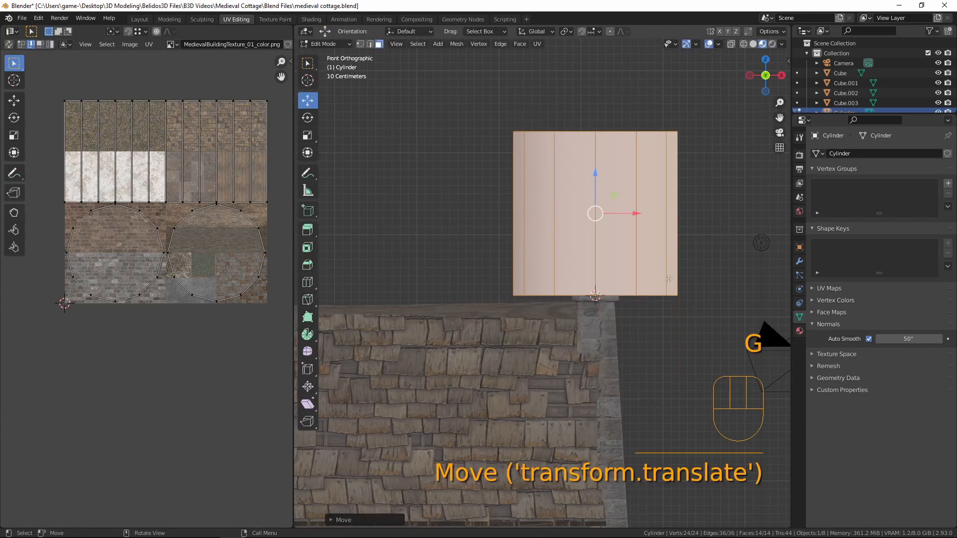
key(Tab)
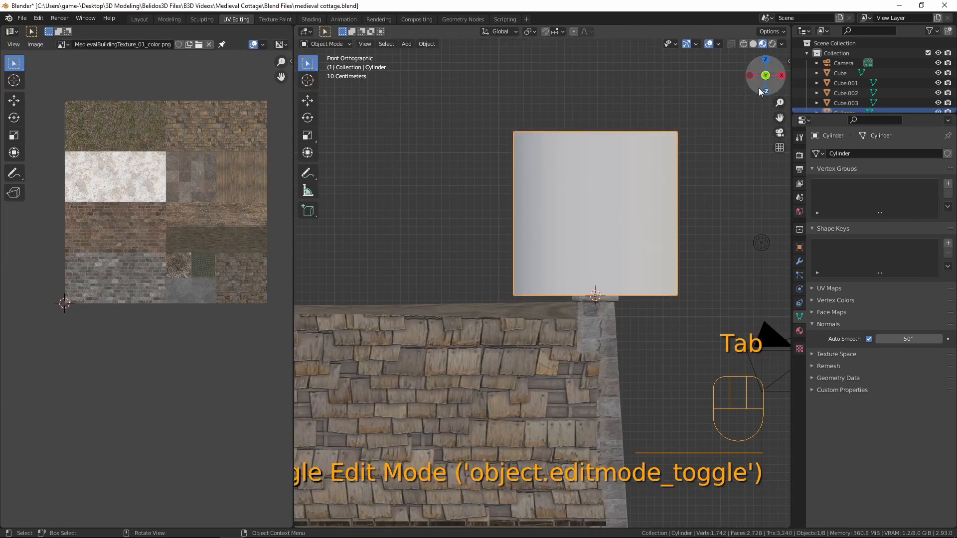
Step: Scale the cylinder down to fit on the chimney top and stretch it along Z into a tall pot
key(s)
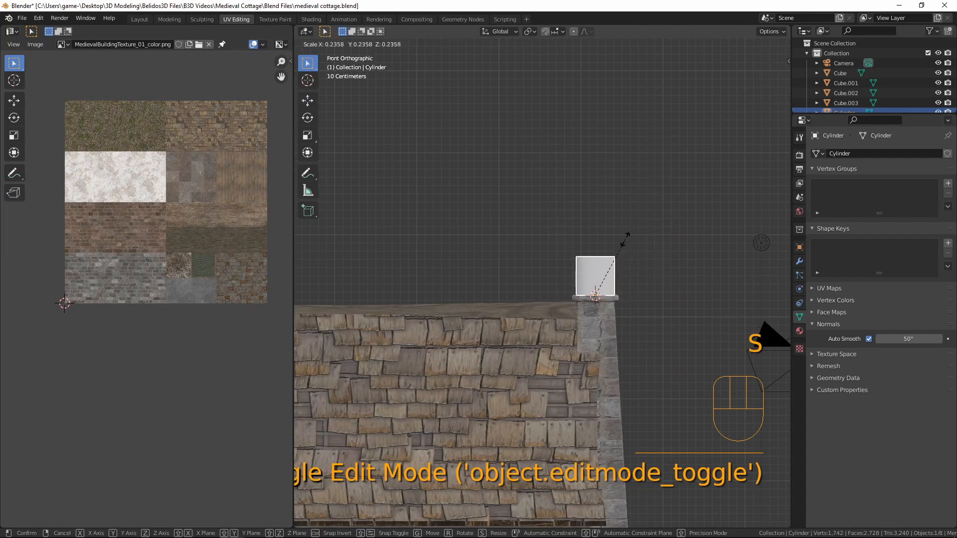
click(611, 253)
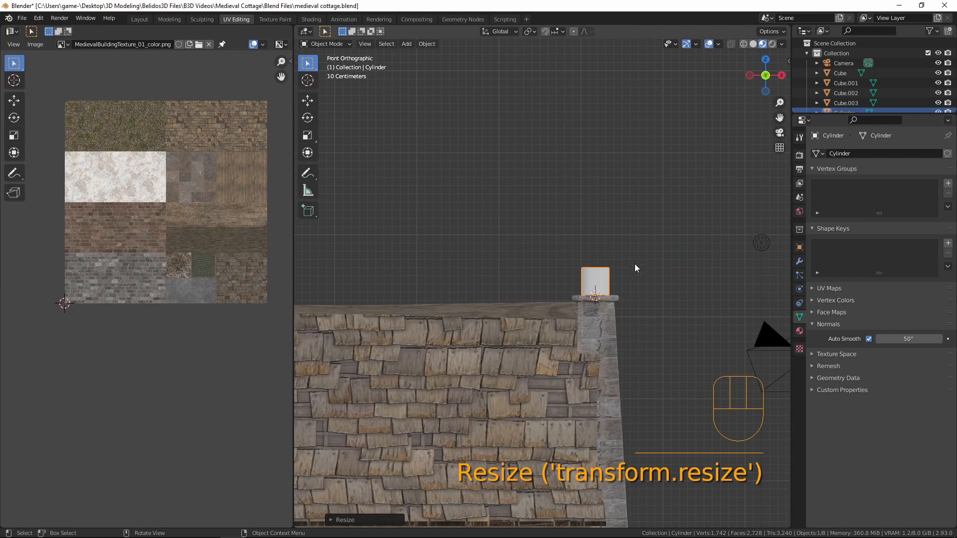
key(s)
key(z)
click(630, 217)
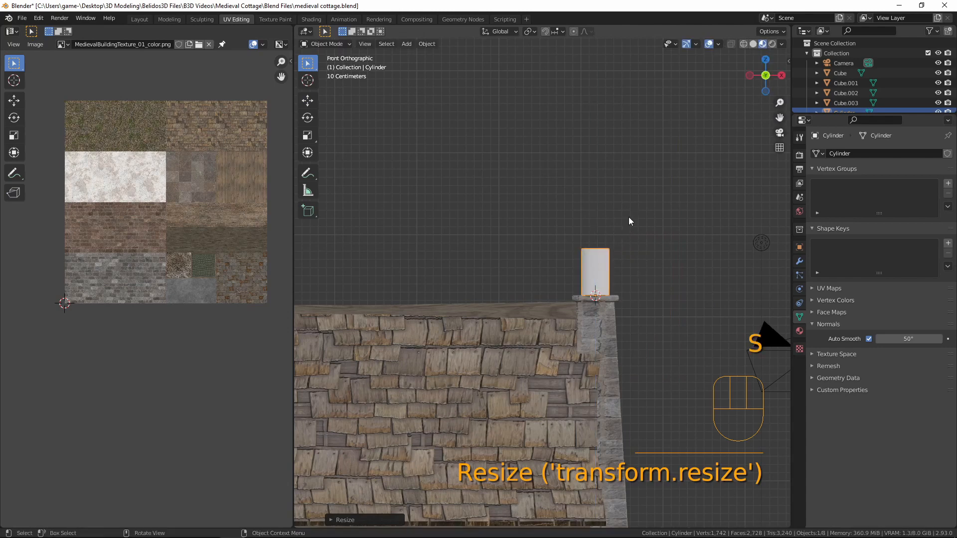
Step: Apply the chimney pot cylinder's scale
middle_drag(627, 241, 609, 260)
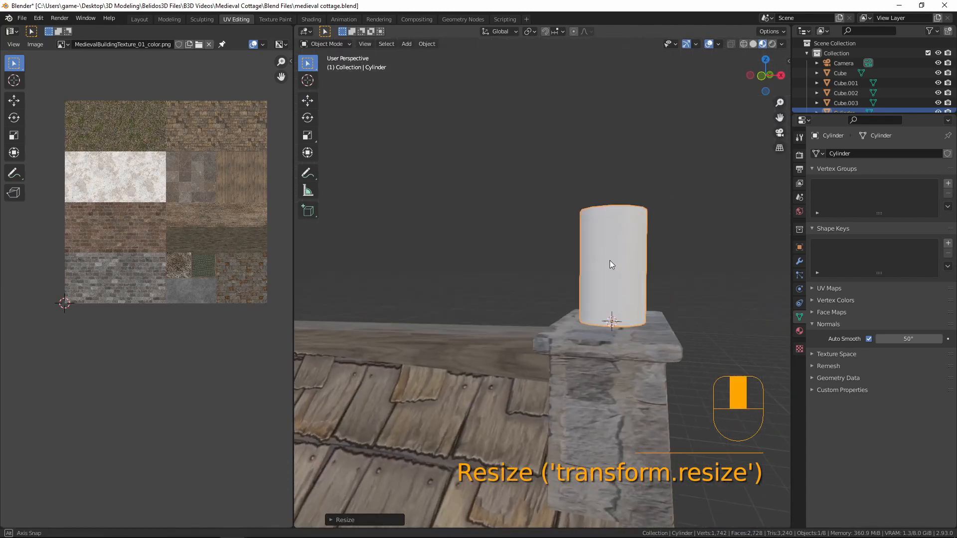
key(ctrl+a)
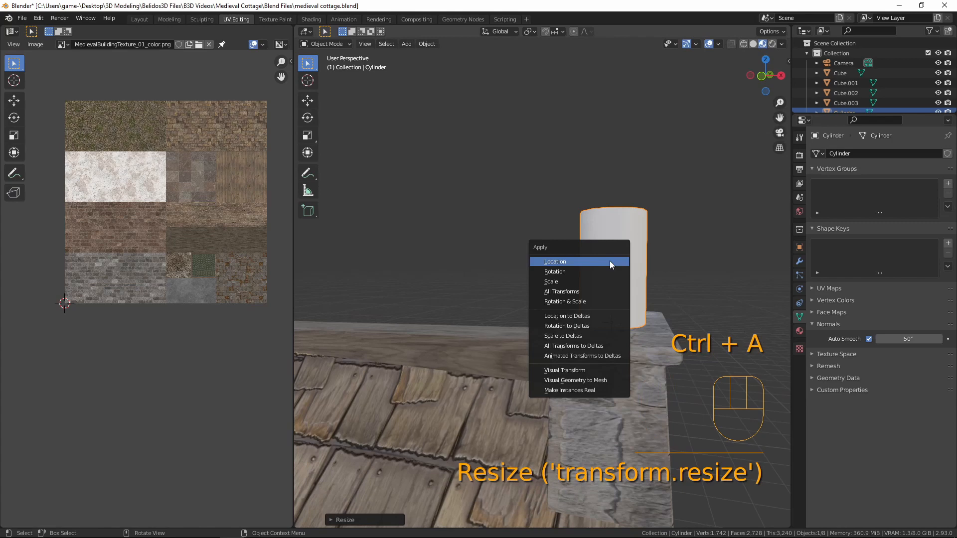
click(589, 282)
middle_drag(626, 252, 563, 297)
Step: Taper the chimney pot by scaling its top face to about 0.93
key(Tab)
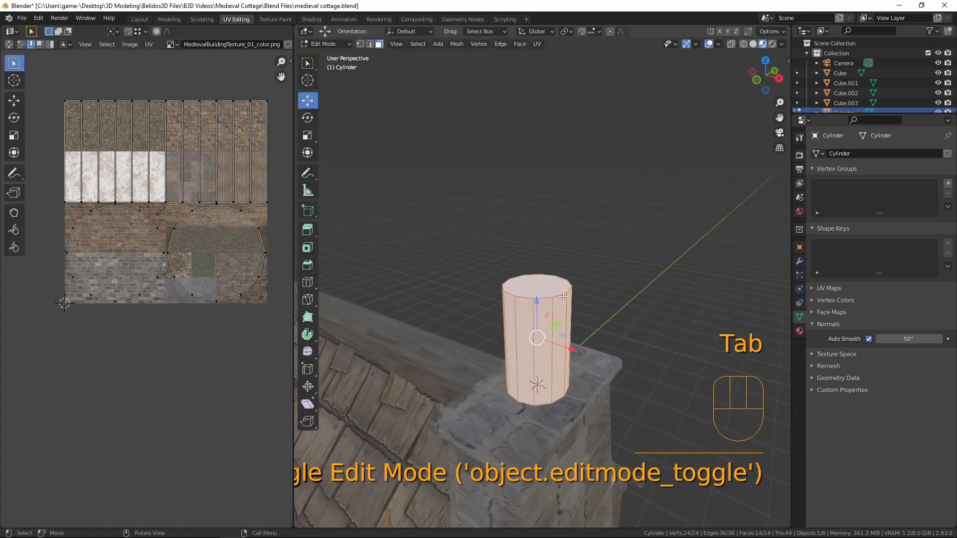
click(537, 288)
key(s)
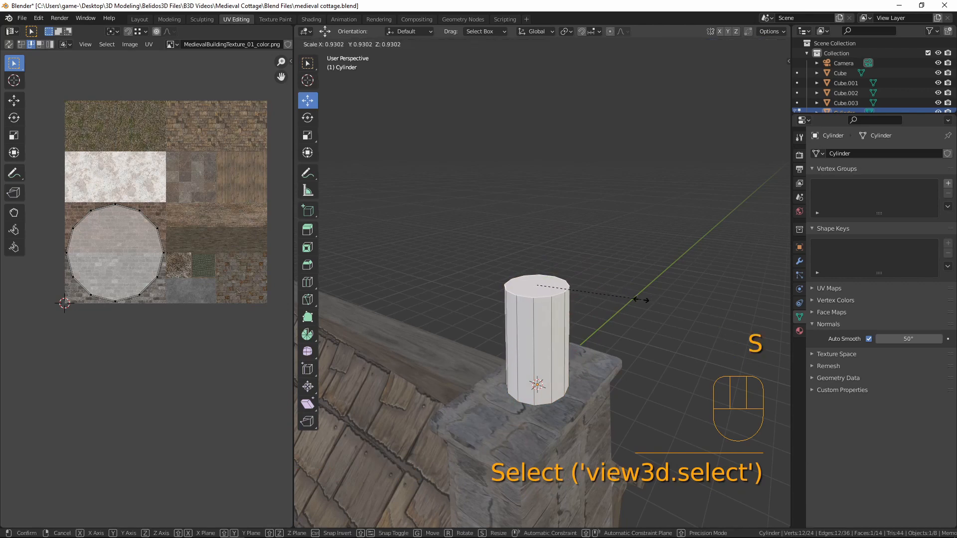
click(638, 299)
mouse_move(618, 353)
middle_down()
mouse_move(608, 306)
mouse_move(615, 344)
middle_up()
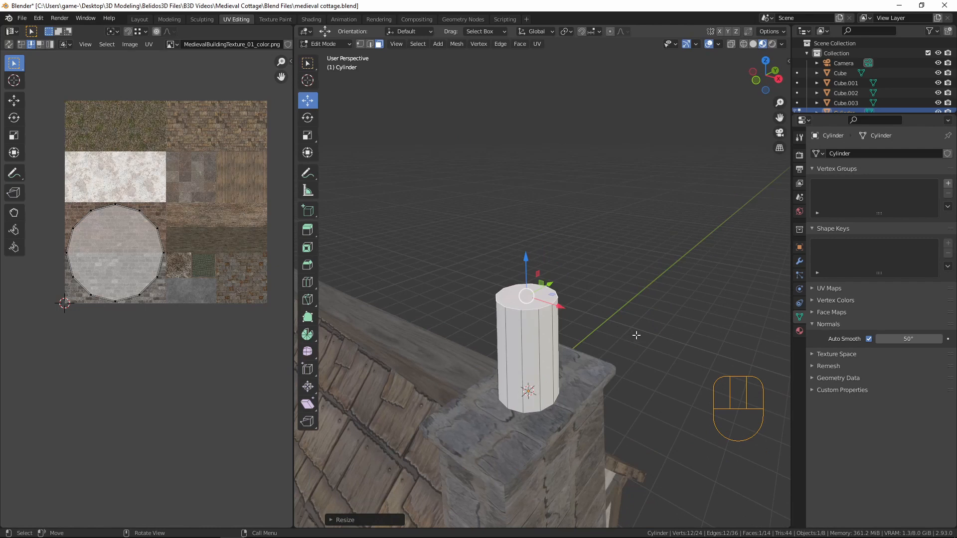
Step: Inset the pot's top face by about 0.06 m and extrude the inner face down to hollow out the pot
key(i)
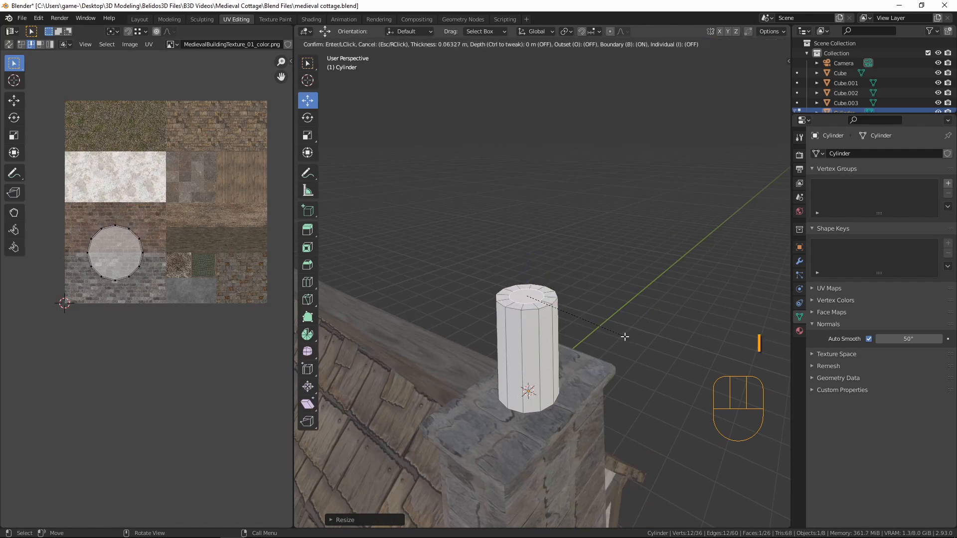
click(627, 338)
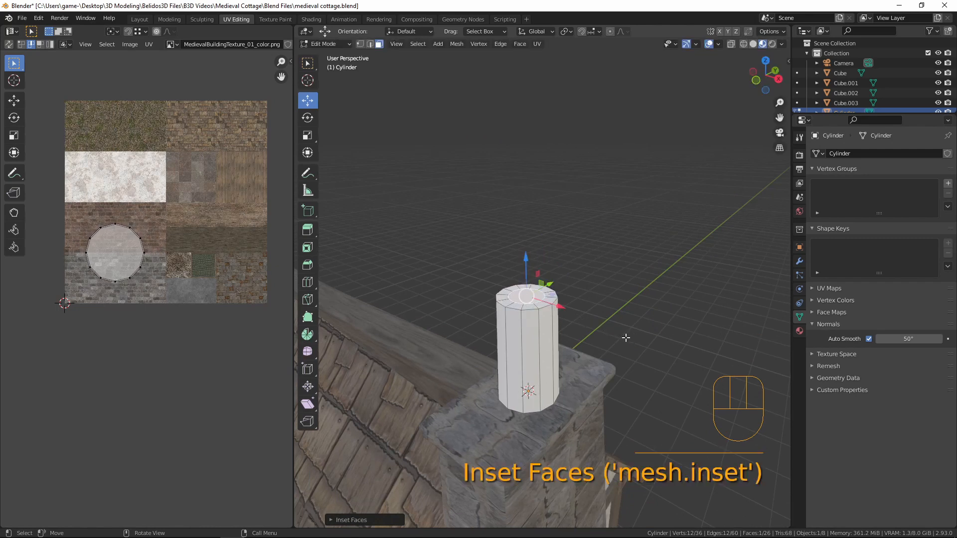
key(e)
click(623, 381)
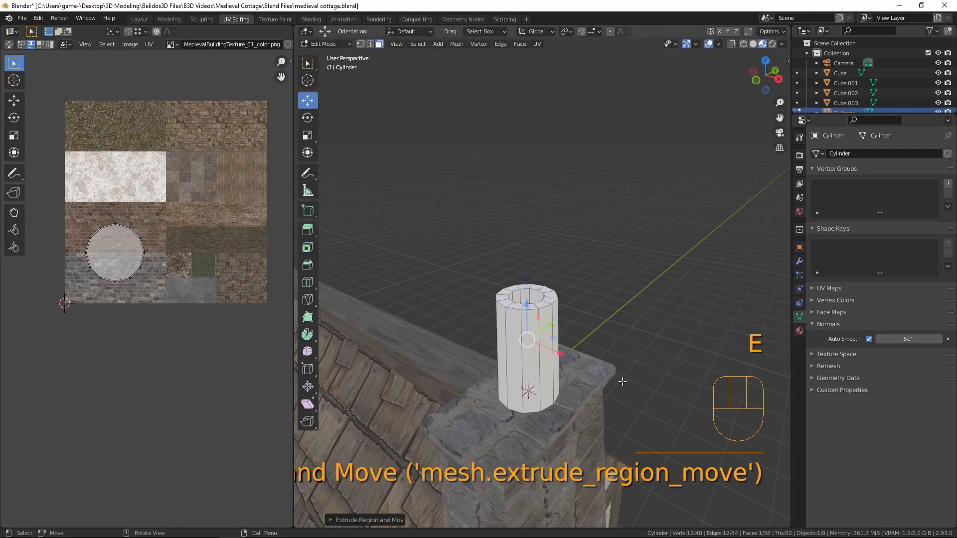
Step: Select the whole chimney pot mesh and move it along Y to one side of the chimney top
middle_drag(563, 409, 521, 404)
key(l)
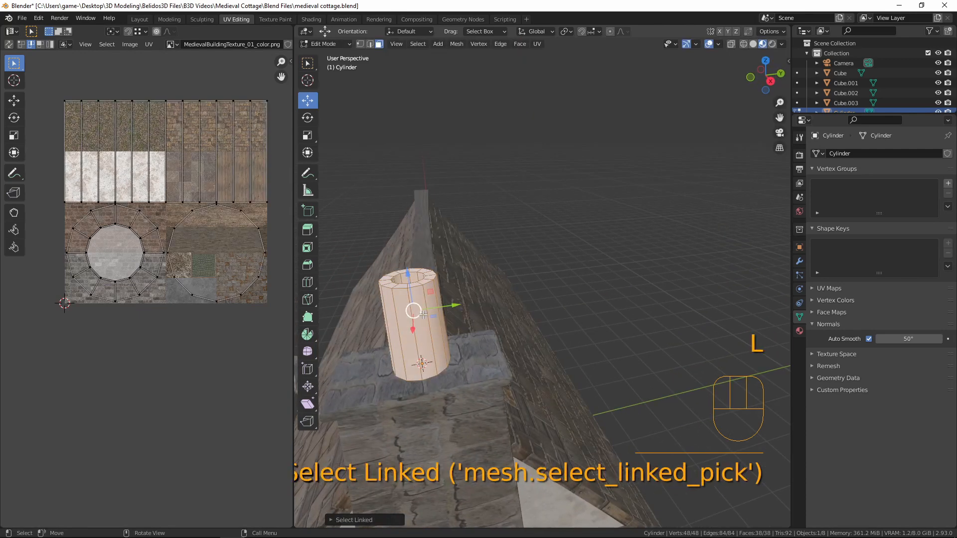
shift+middle_drag(467, 330, 623, 265)
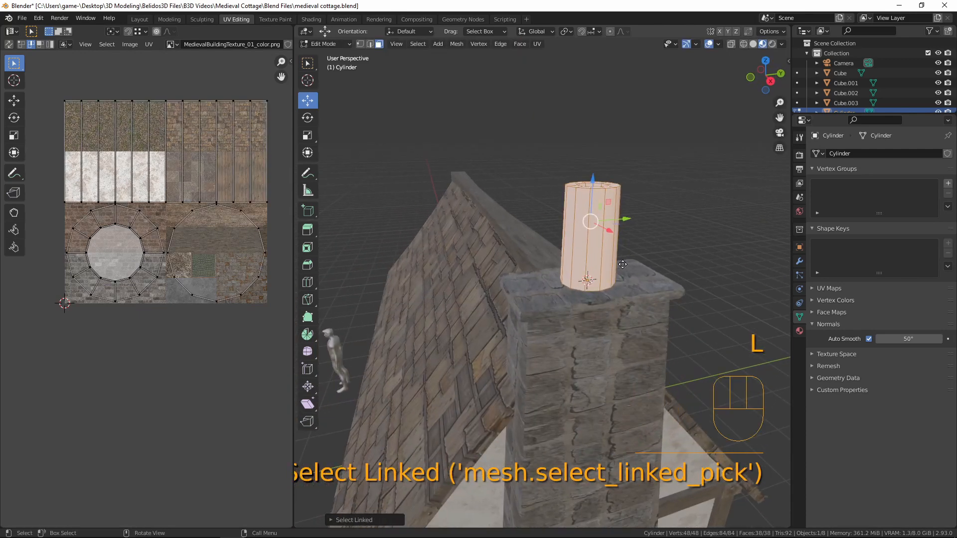
key(g)
key(y)
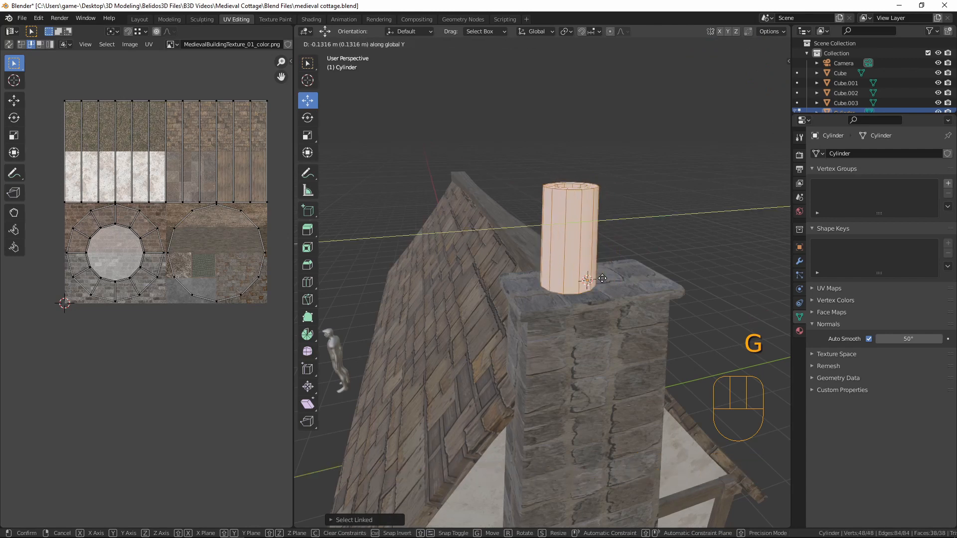
click(580, 298)
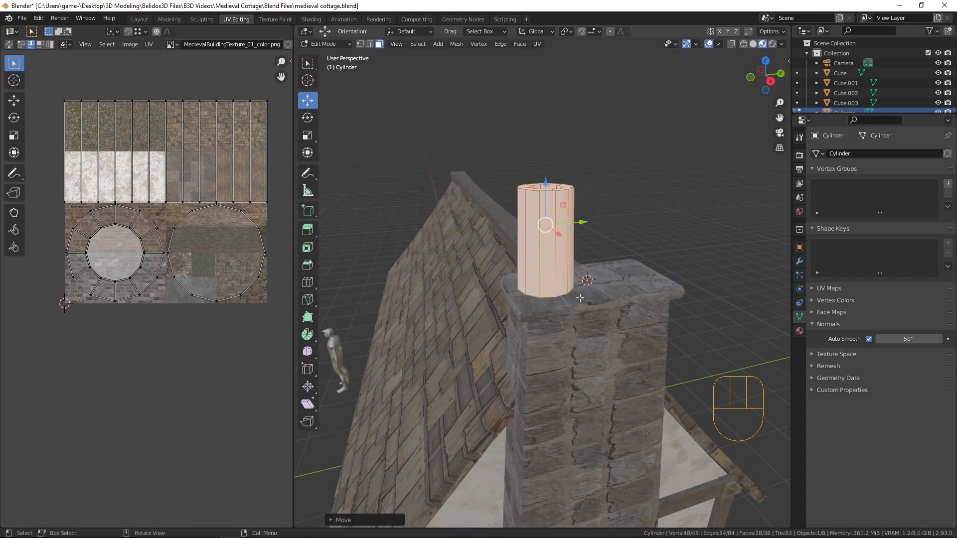
Step: Duplicate the chimney pot and place the copy along Y on the opposite side of the chimney top
key(shift+d)
right_click(584, 292)
key(g)
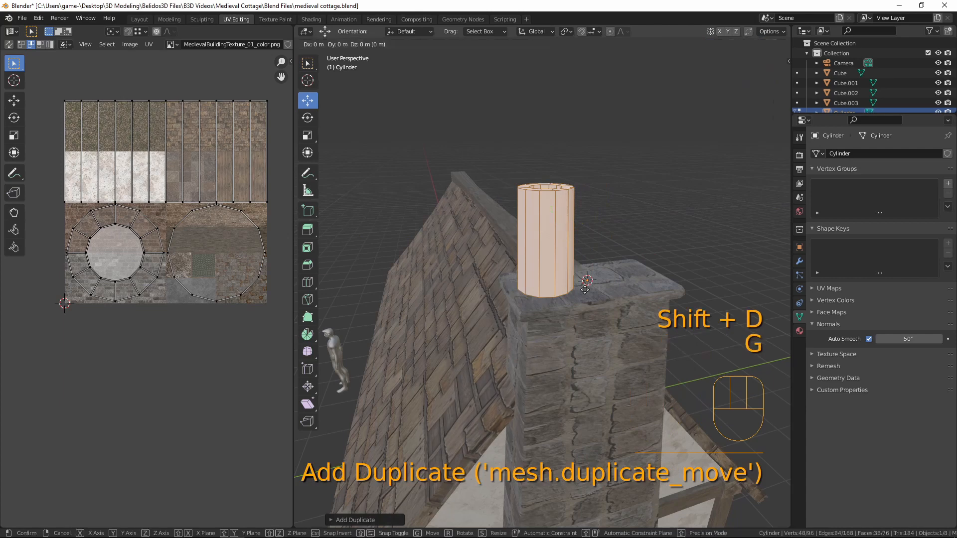
click(629, 298)
middle_drag(630, 298, 515, 312)
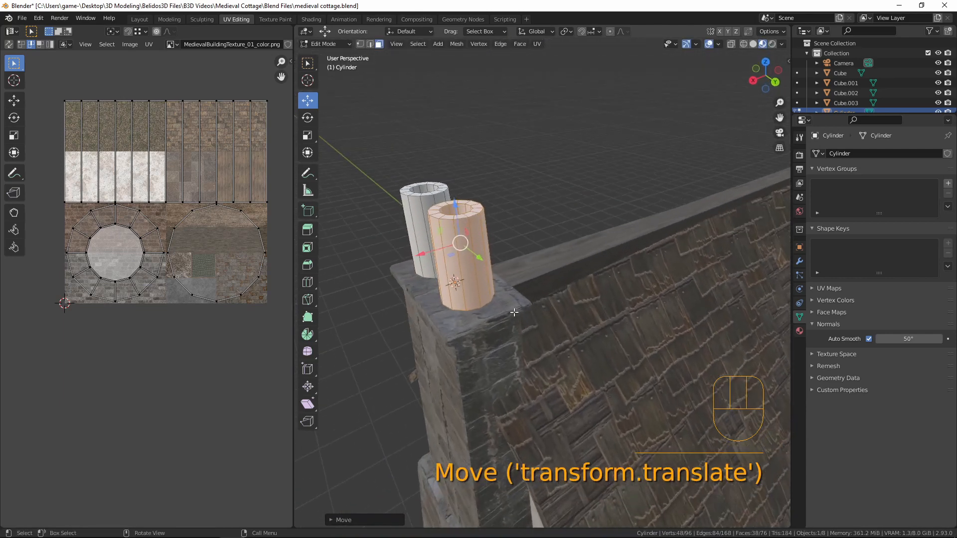
Step: Unwrap the duplicated pot with Cube Projection and scale all its UVs down to about a quarter of their size
scroll(165, 239, up, 2)
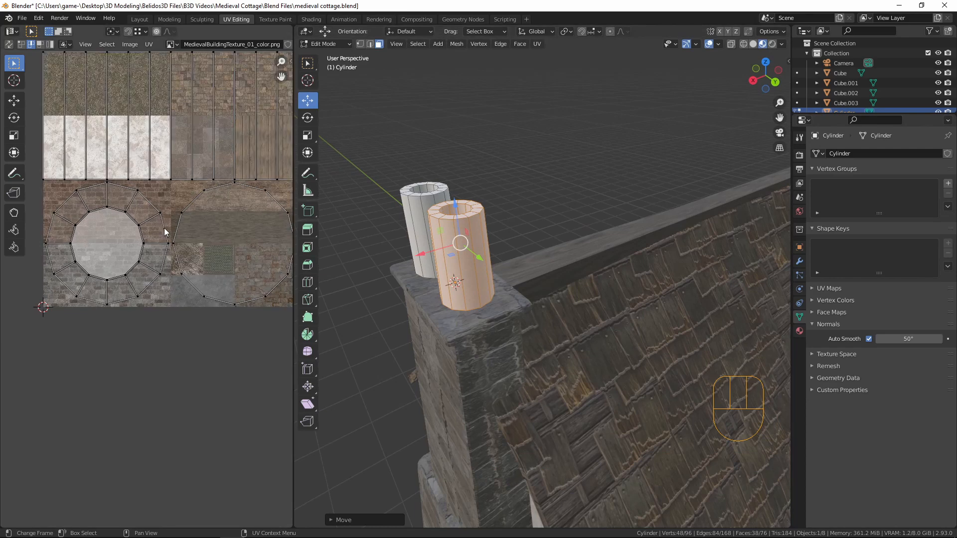
scroll(164, 228, down, 2)
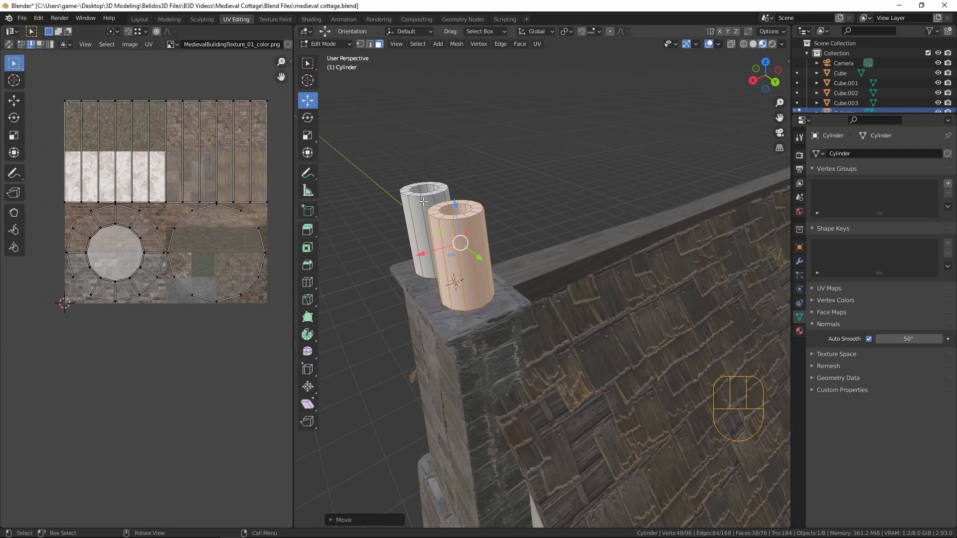
key(u)
click(521, 207)
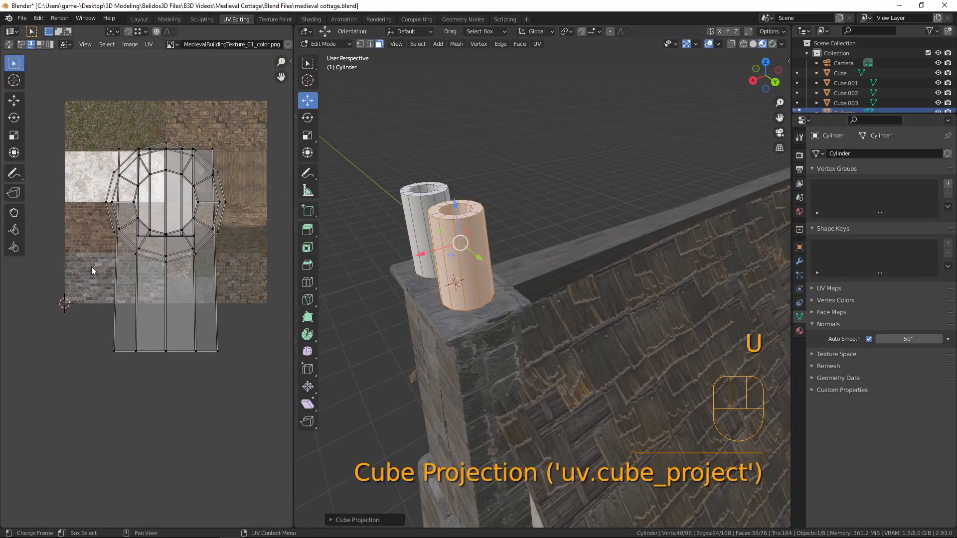
key(a)
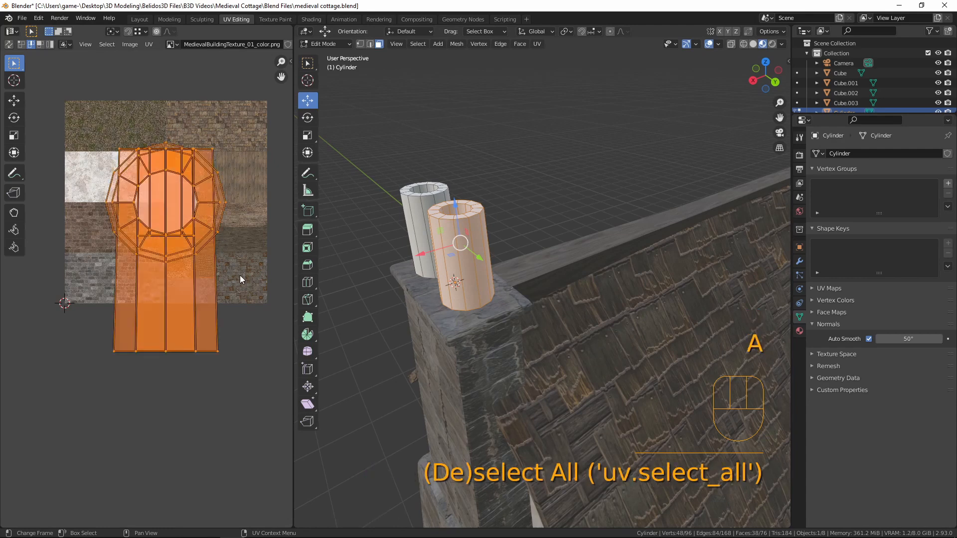
key(s)
click(188, 249)
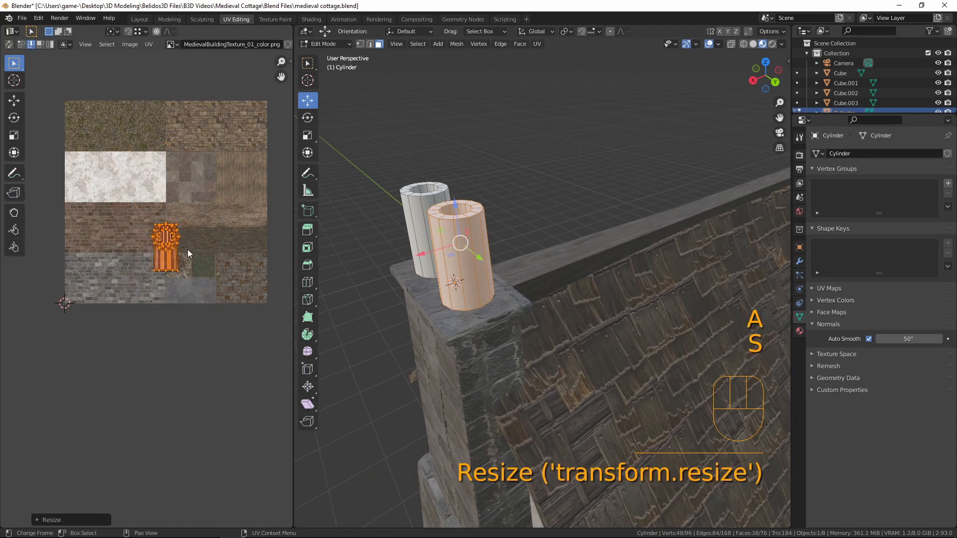
Step: Move the pot's UVs onto the grey stone tile area of the texture and shrink them to fit within one tile
scroll(180, 254, up, 3)
shift+middle_drag(231, 198, 202, 285)
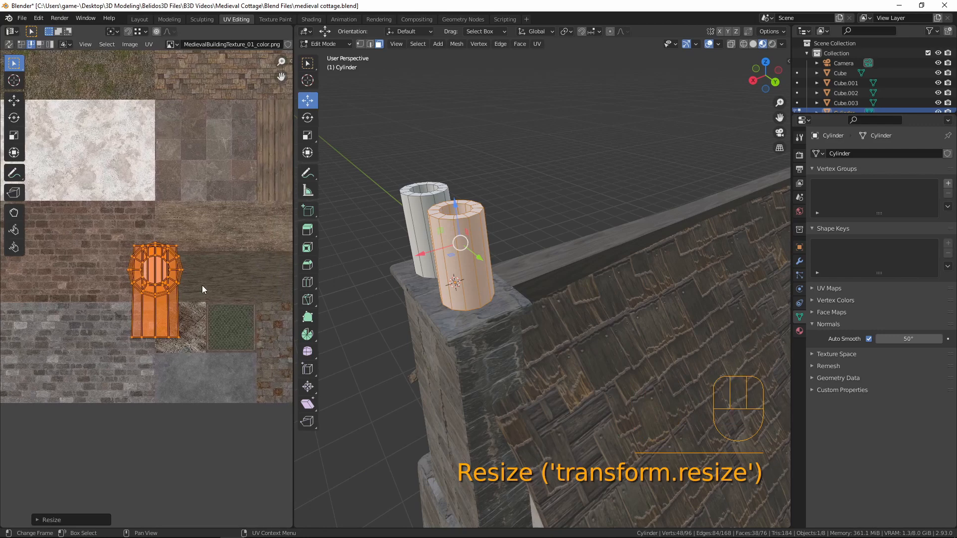
shift+middle_drag(199, 234, 186, 304)
scroll(160, 256, up, 4)
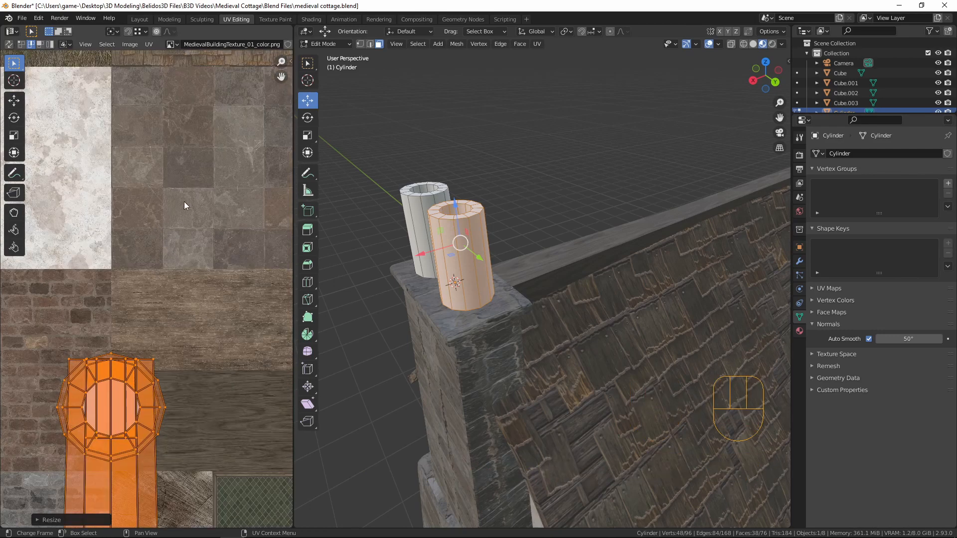
key(g)
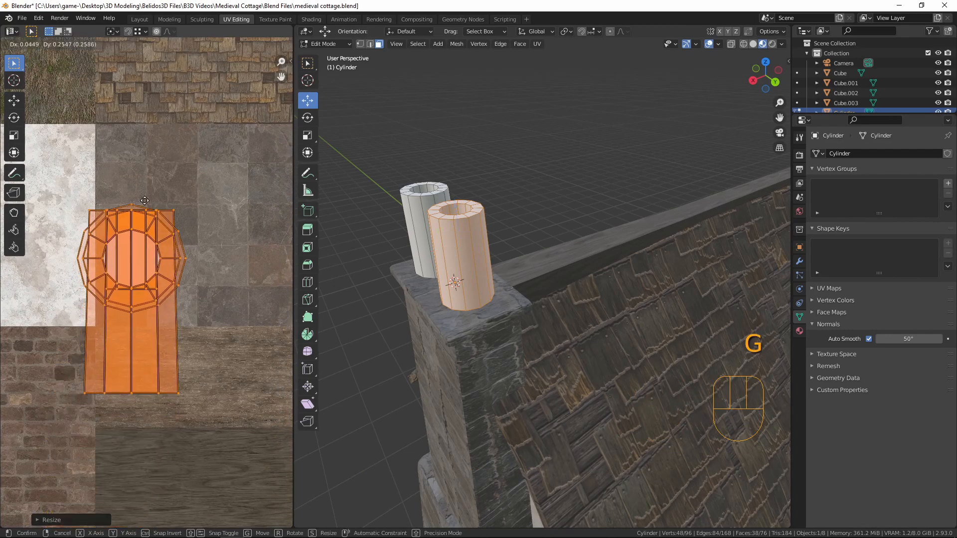
click(124, 179)
key(s)
click(123, 251)
Step: Add a material slot to the chimney pots, assign the existing "Material" to it, and check the texture in Object Mode
click(799, 330)
click(948, 154)
click(818, 196)
click(834, 223)
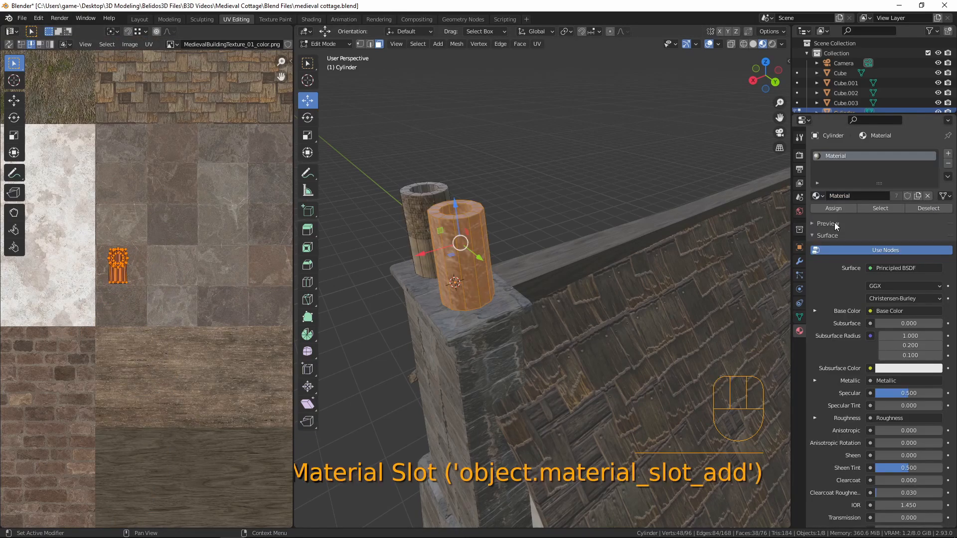
key(Tab)
middle_drag(474, 295, 553, 262)
key(Tab)
Step: Reposition and slightly enlarge the pot's UVs over the upper grey stone tiles, checking the look outside Edit Mode
key(g)
click(14, 270)
scroll(17, 264, down, 2)
middle_drag(238, 307, 204, 299)
key(s)
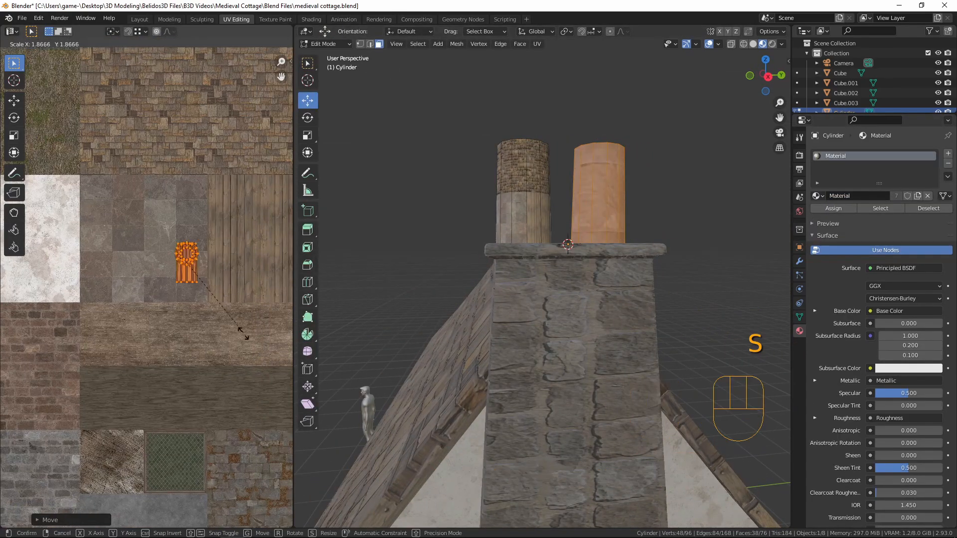
click(221, 335)
key(g)
click(226, 331)
key(g)
click(182, 248)
key(Tab)
key(Tab)
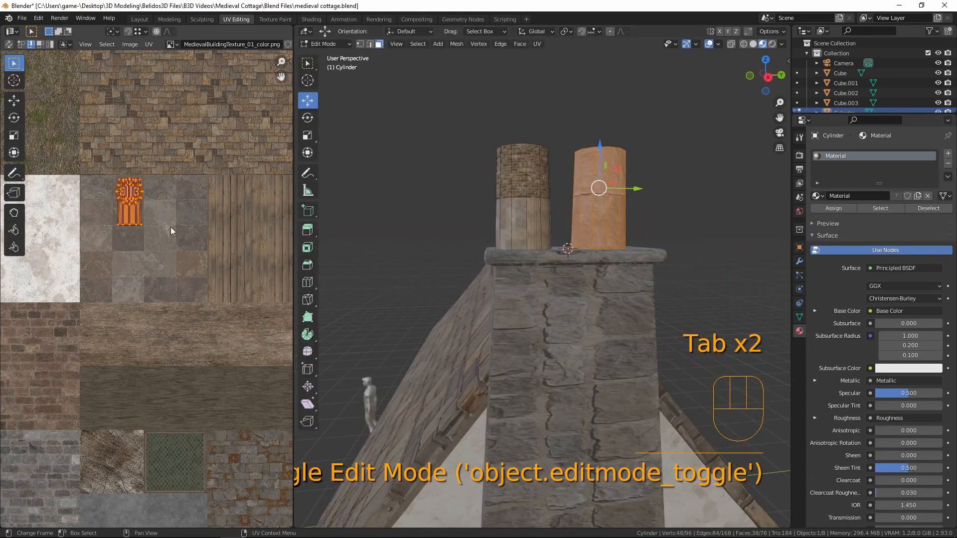
Step: Enlarge the pot's UVs to span several grey stone tiles and centre them within the tile area
key(g)
key(s)
click(221, 323)
key(g)
click(225, 328)
key(Tab)
middle_drag(554, 257, 586, 264)
key(Tab)
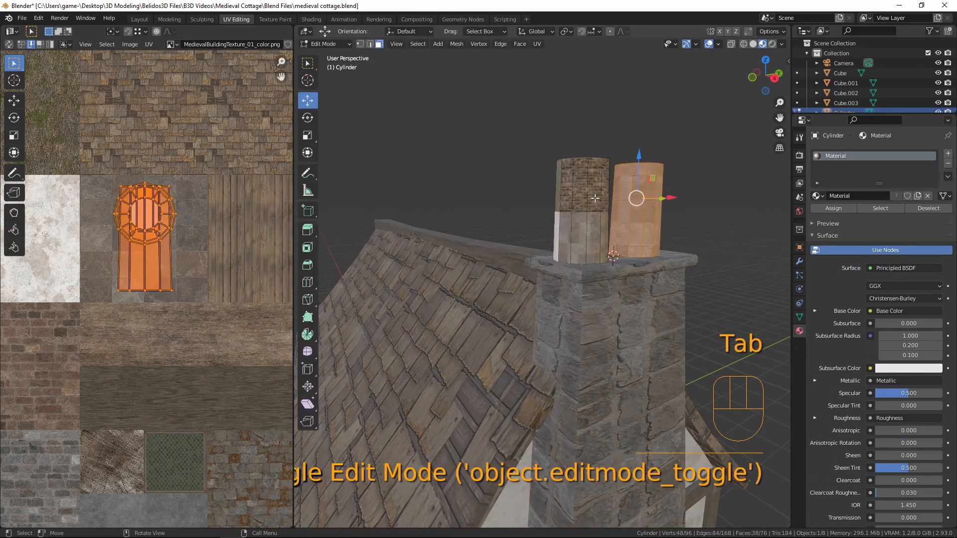
Step: Delete the original chimney pot whose UVs were not remapped to the stone tiles
middle_drag(623, 207, 594, 213)
key(a)
key(a)
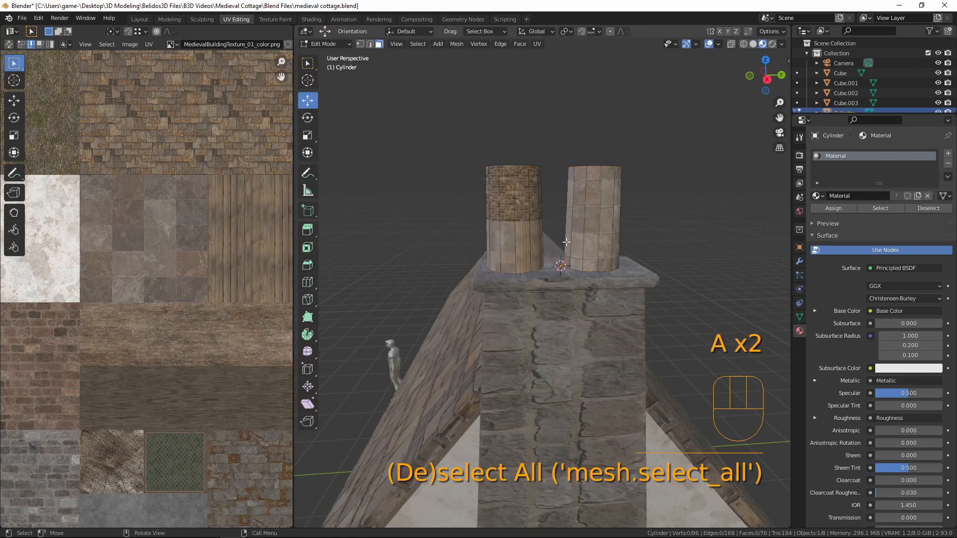
key(l)
key(x)
click(521, 211)
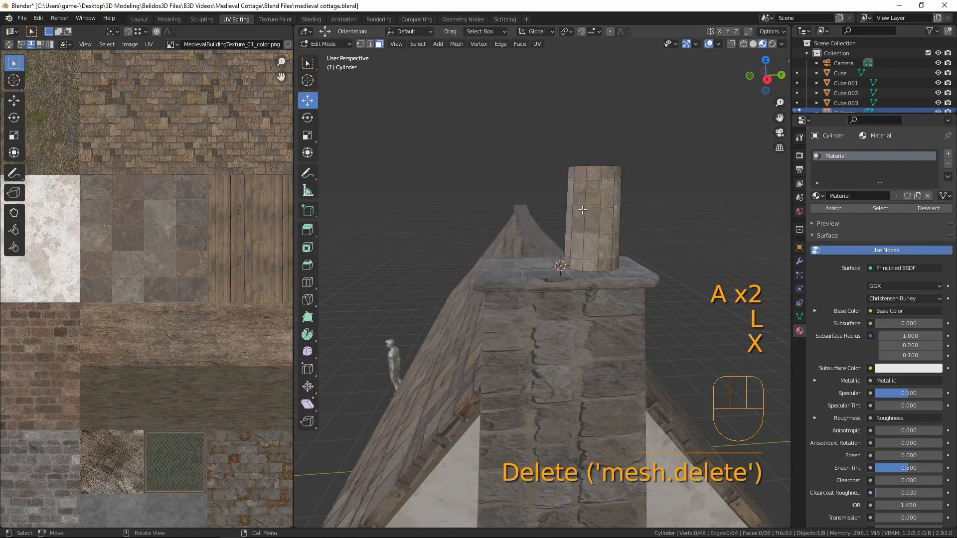
Step: Duplicate the stone-textured pot along Y to the empty side of the chimney top
key(l)
key(shift+d)
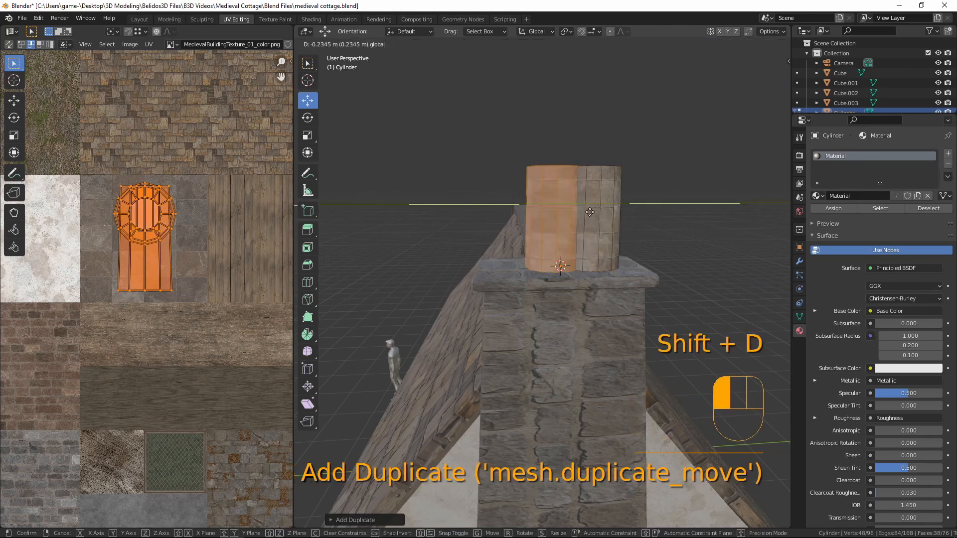
click(559, 230)
middle_drag(560, 230, 533, 242)
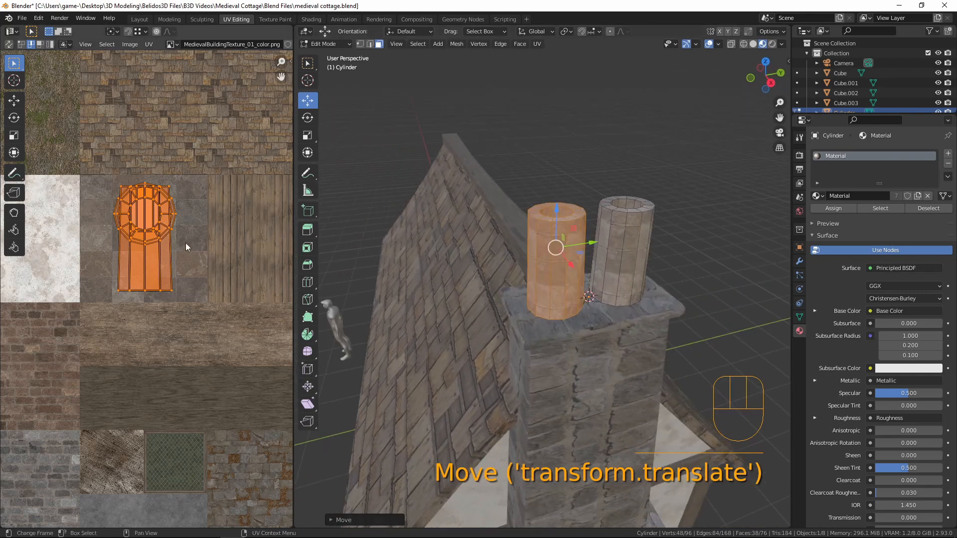
Step: Shift the duplicated pot's UVs sideways by about 0.06 over different stone tiles, then return to Object Mode with nothing selected
key(g)
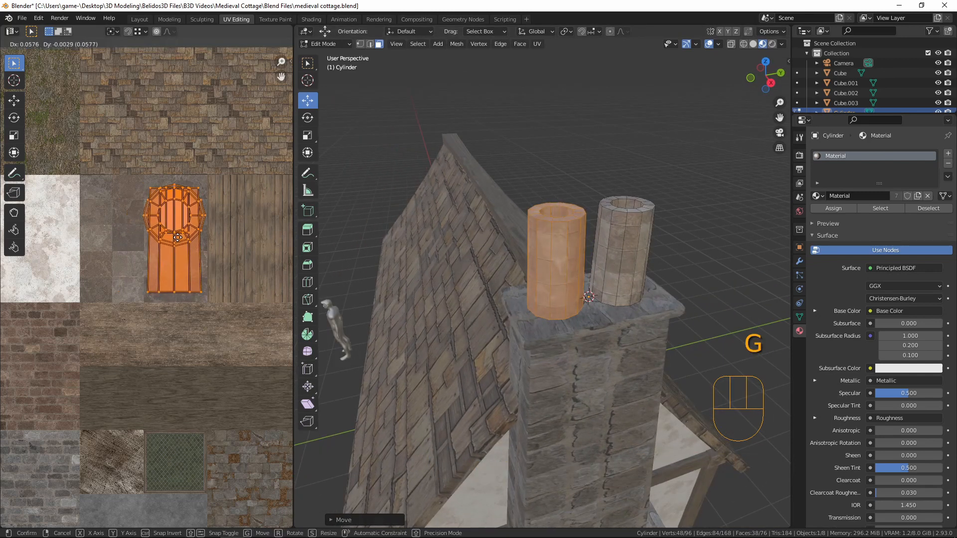
click(178, 237)
key(Tab)
middle_drag(495, 333, 522, 321)
key(a)
key(a)
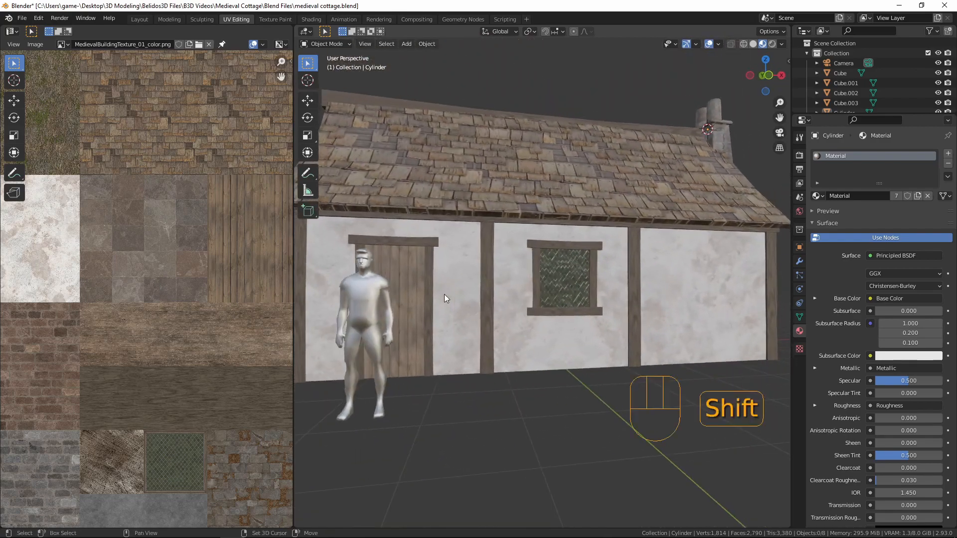
Step: Select the horizontal edge across the middle of the cottage door and snap the 3D cursor to it
shift+middle_drag(444, 294, 529, 283)
click(586, 293)
key(Tab)
scroll(586, 293, up, 3)
mouse_move(564, 320)
middle_down()
mouse_move(557, 329)
mouse_move(567, 325)
middle_up()
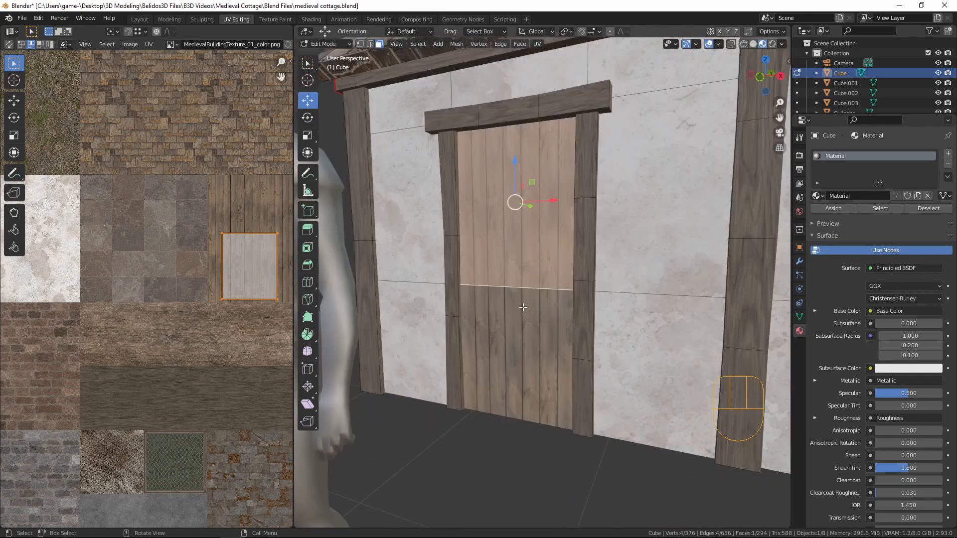
key(2)
click(518, 291)
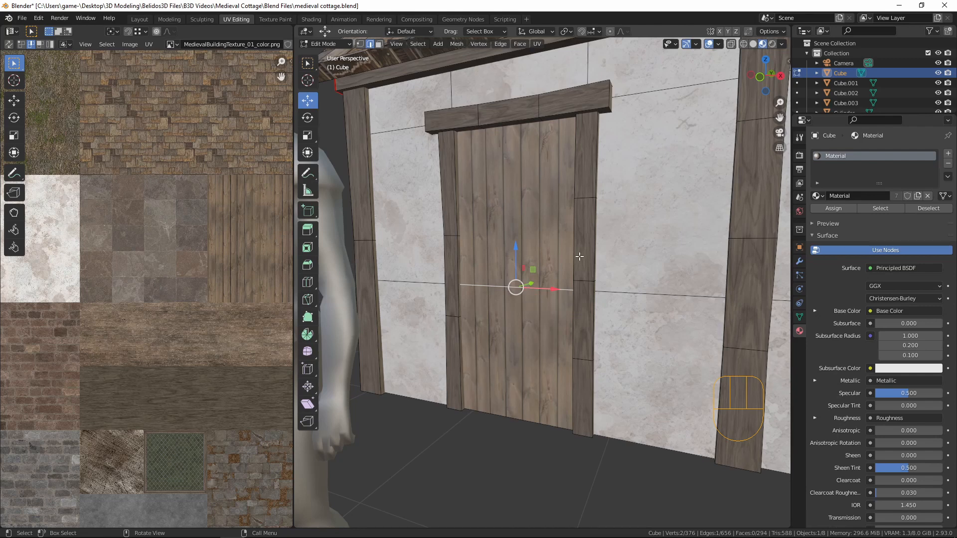
key(shift+s)
click(576, 324)
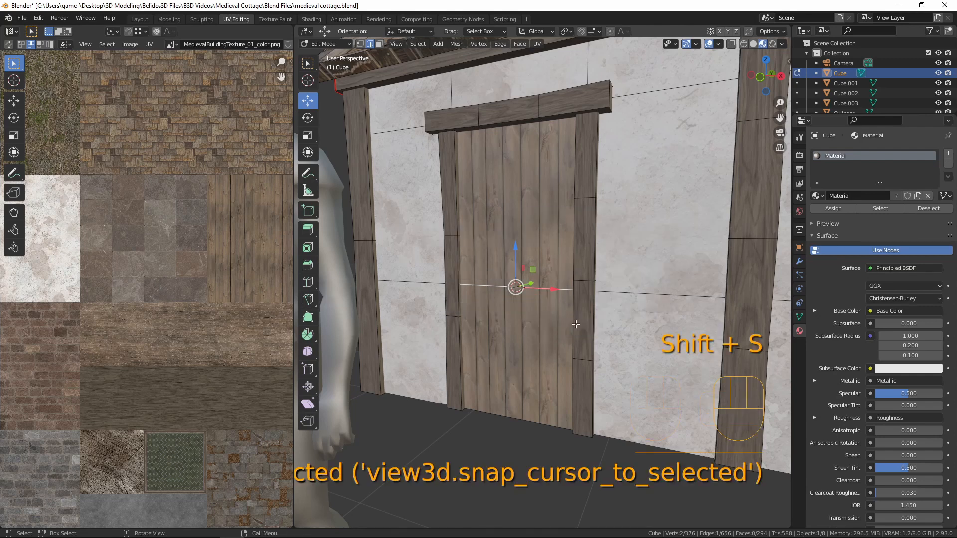
Step: Undo the last two actions and add a torus at the door's centre with 8 major and 4 minor segments
key(ctrl+z)
key(ctrl+z)
key(shift+a)
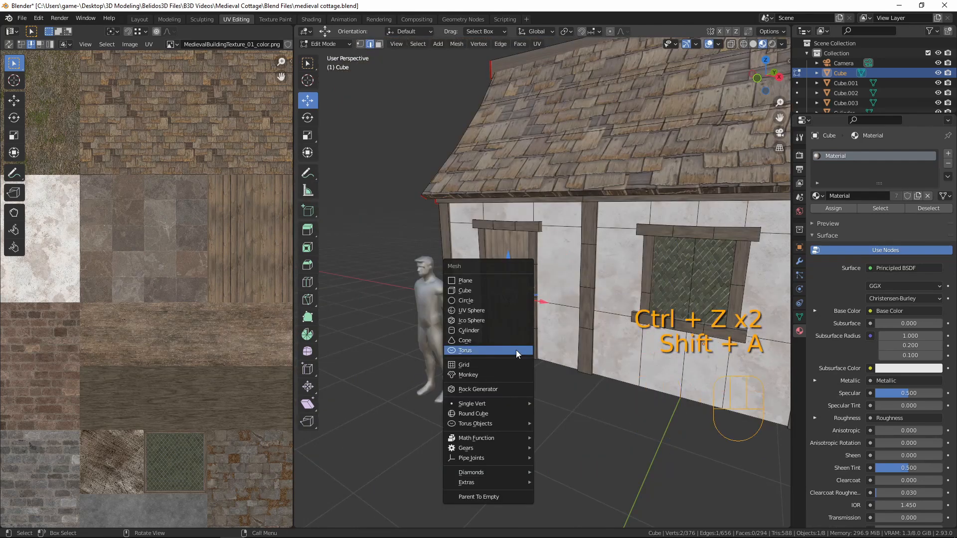
click(489, 348)
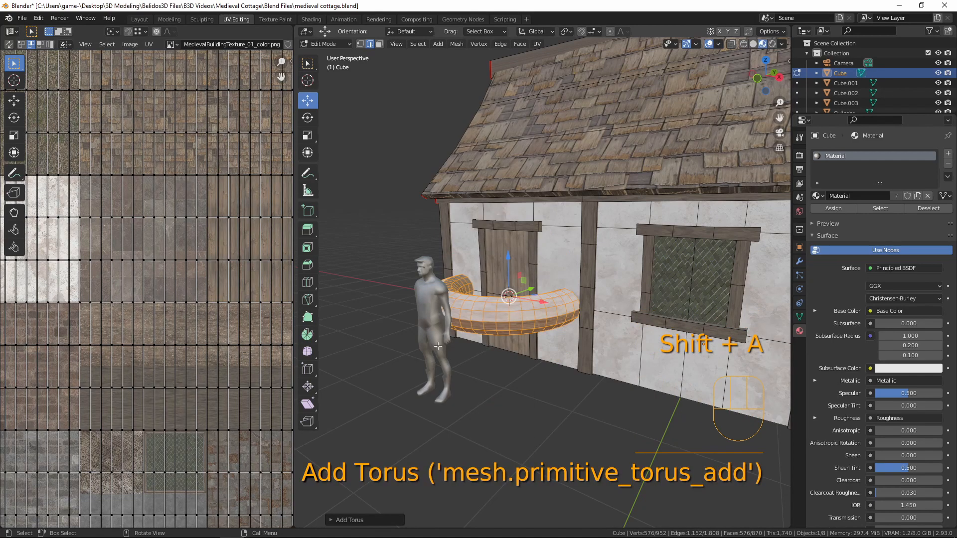
click(332, 522)
click(424, 381)
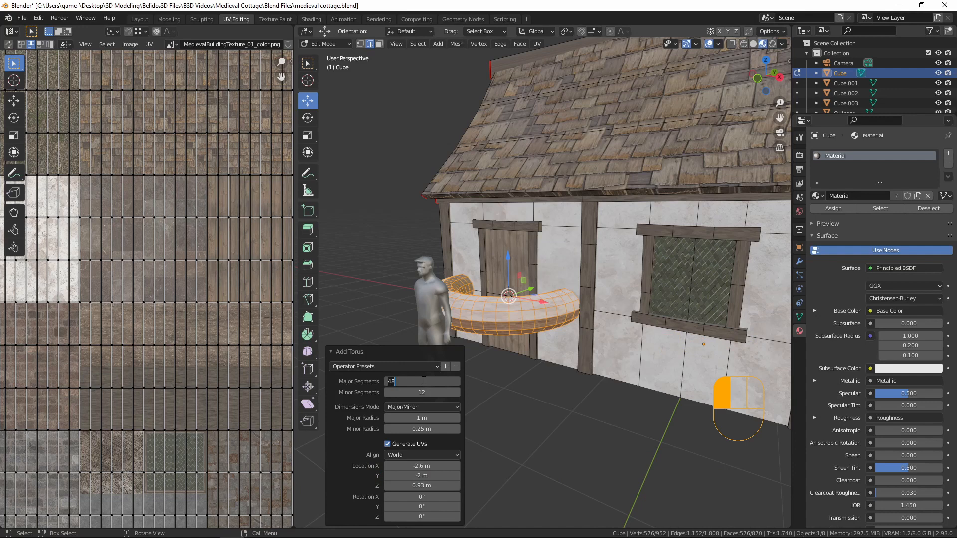
text(8)
key(Return)
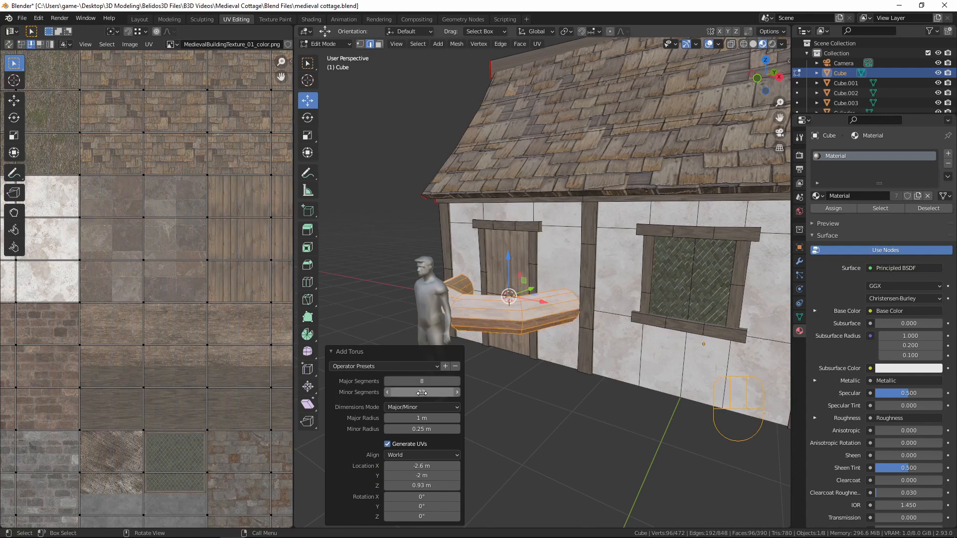
click(422, 393)
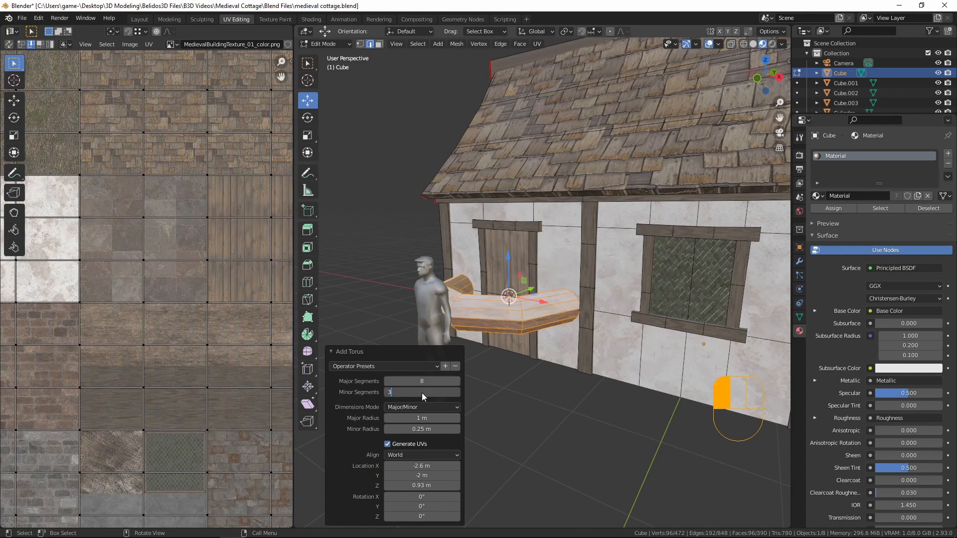
text(3)
key(Return)
key(Return)
Step: Rotate the torus 90° about X so it faces flat to the door, and scale it down to fit within the door
middle_drag(471, 329, 562, 326)
text(rx90)
key(Return)
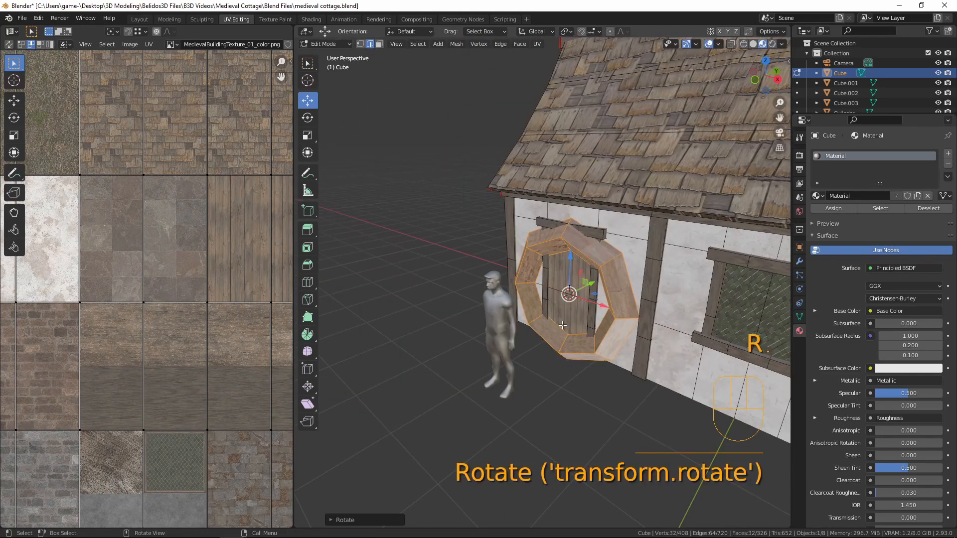
key(s)
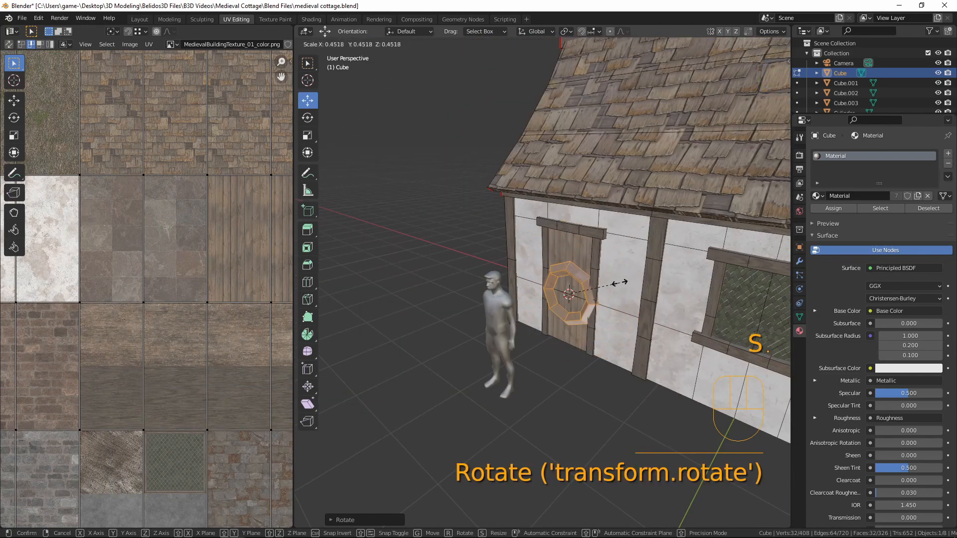
click(600, 293)
key(KP_1)
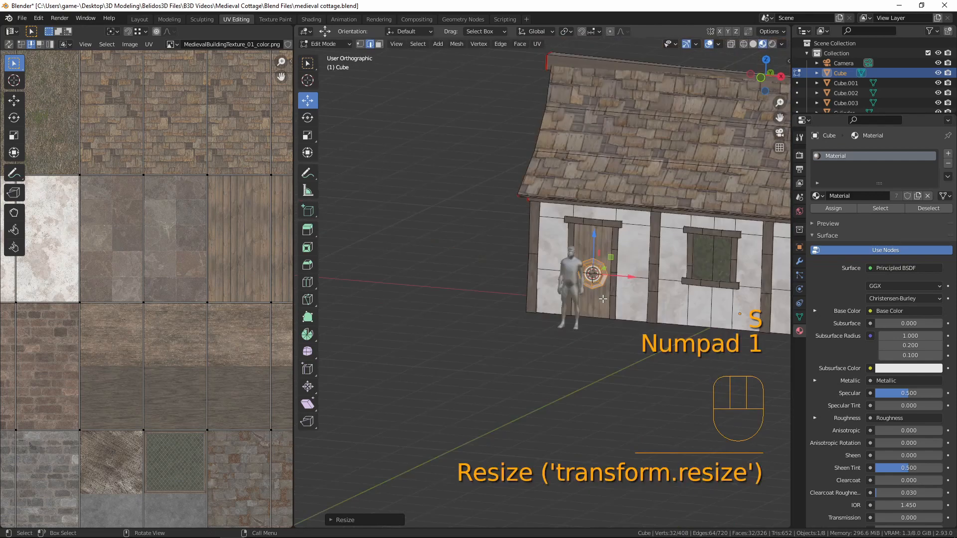
Step: Leave Edit Mode and move the human scale figure sideways along X by about 0.76 m, clear of the cottage door
key(Tab)
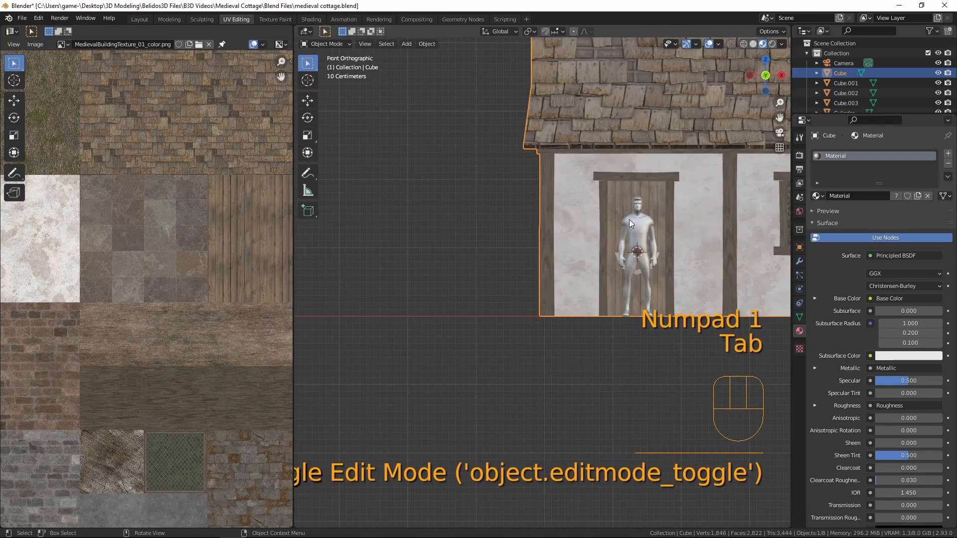
click(631, 223)
key(g)
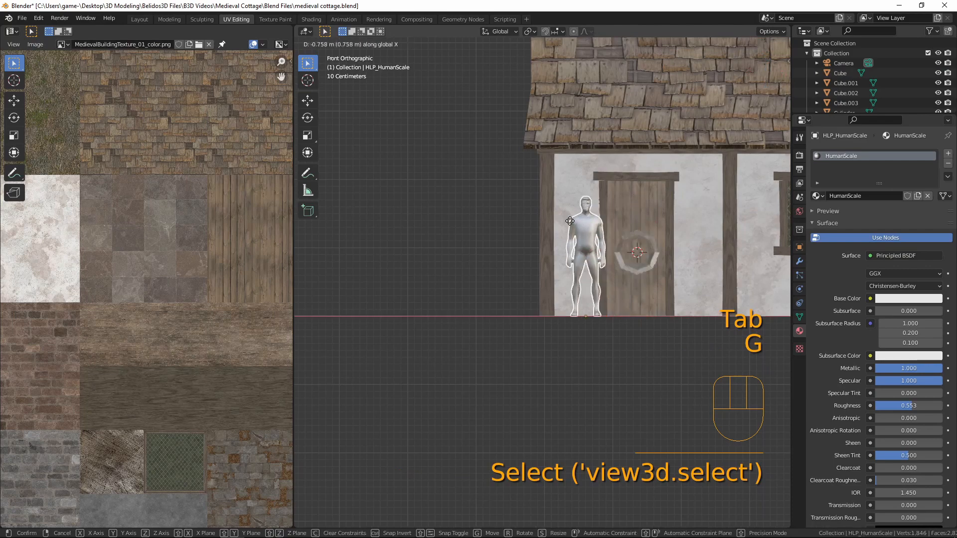
click(571, 225)
Step: Select only the torus in the cottage mesh and rotate it about 22° in front view so its sides lie level and upright
scroll(639, 229, up, 5)
click(639, 250)
key(Tab)
key(a)
key(a)
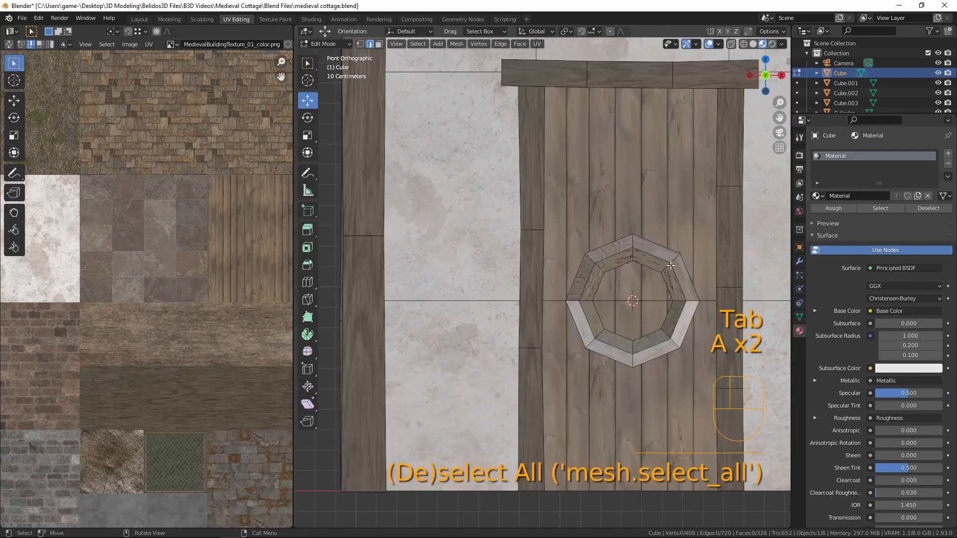
key(l)
key(r)
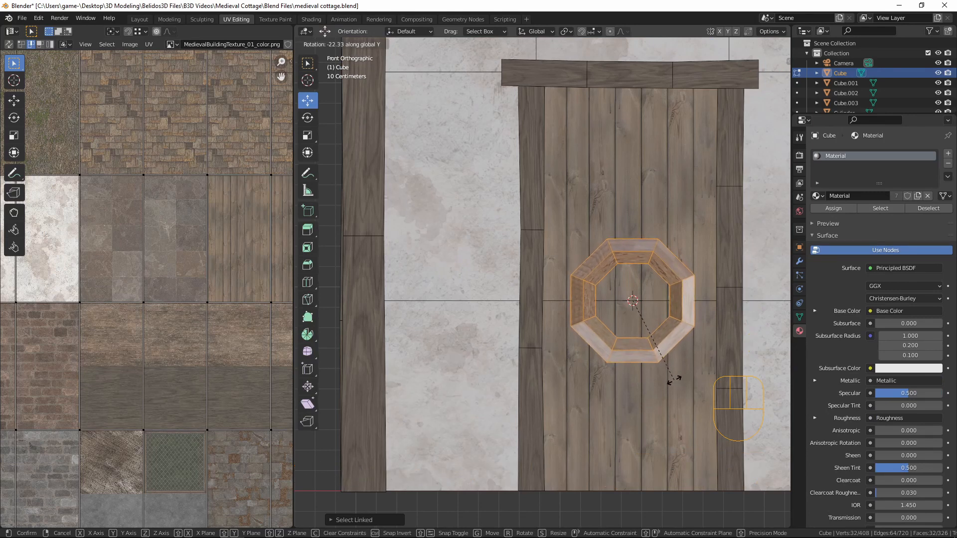
click(674, 380)
Step: Move the torus from the door's centre to the opening side and scale it down to door-handle size
middle_drag(643, 296, 698, 349)
key(KP_1)
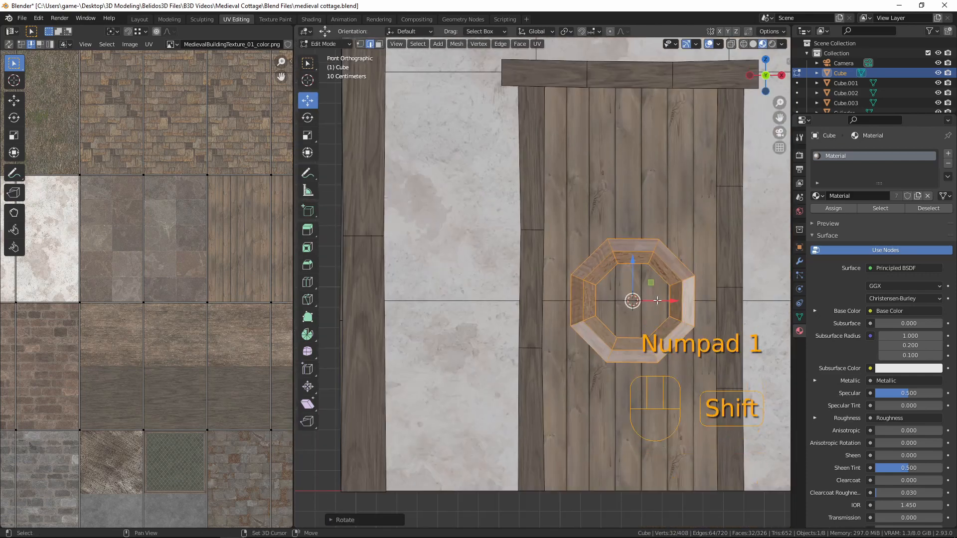
shift+middle_drag(632, 301, 570, 277)
key(g)
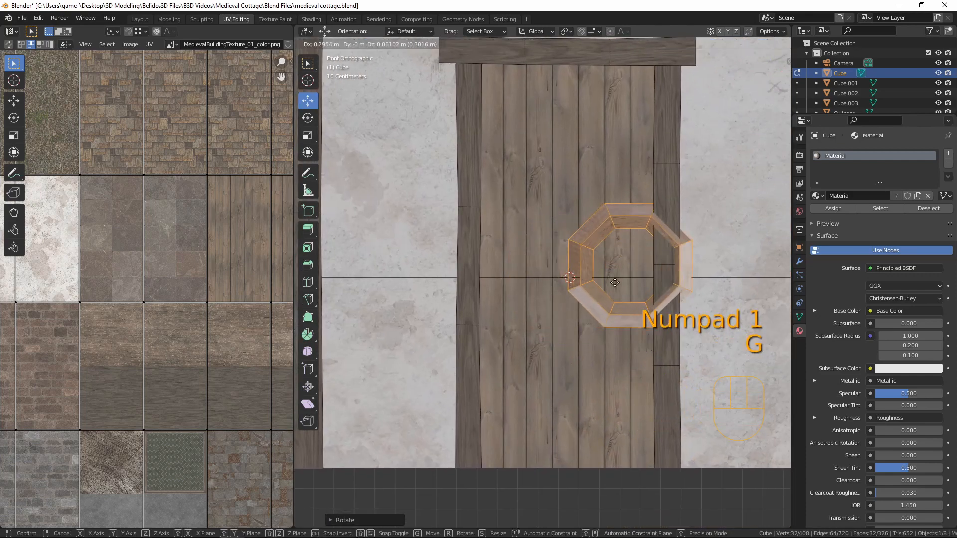
click(620, 281)
key(s)
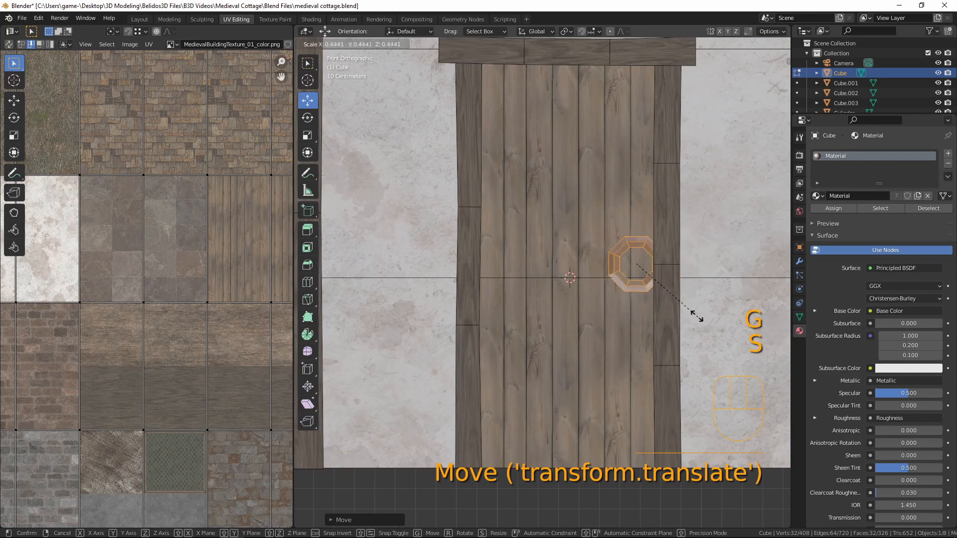
click(657, 303)
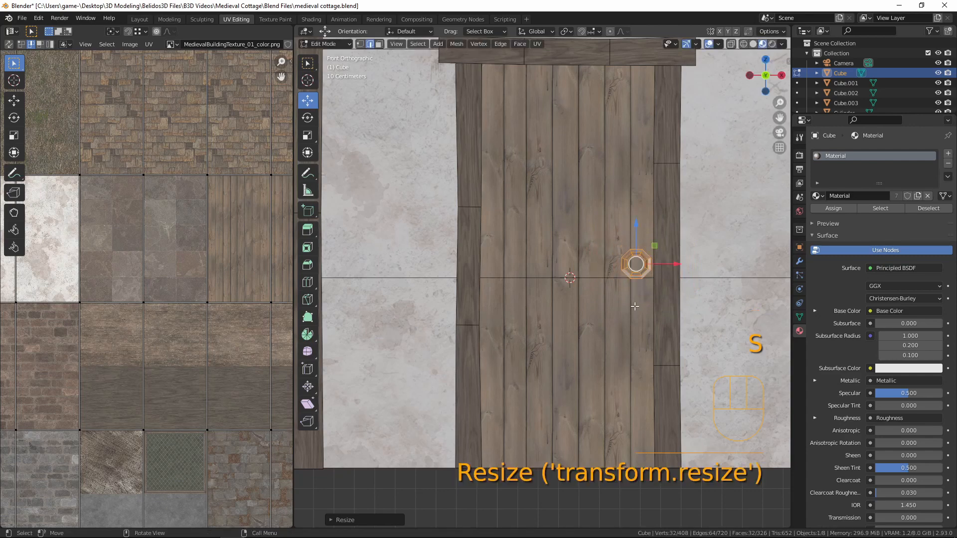
Step: Shift the ring handle by about 0.05 m, slightly downward and inward from the door frame
scroll(657, 303, up, 2)
shift+middle_drag(642, 319, 605, 315)
key(g)
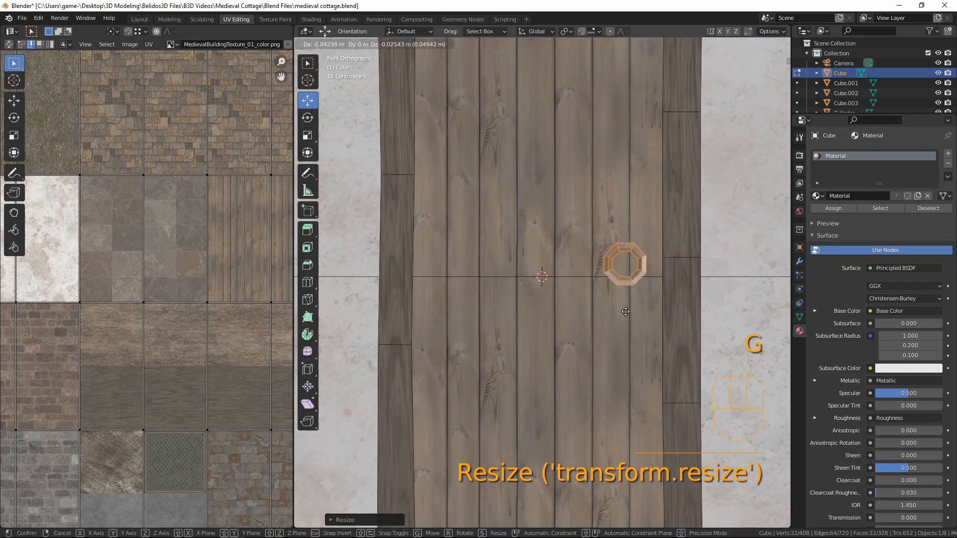
click(626, 313)
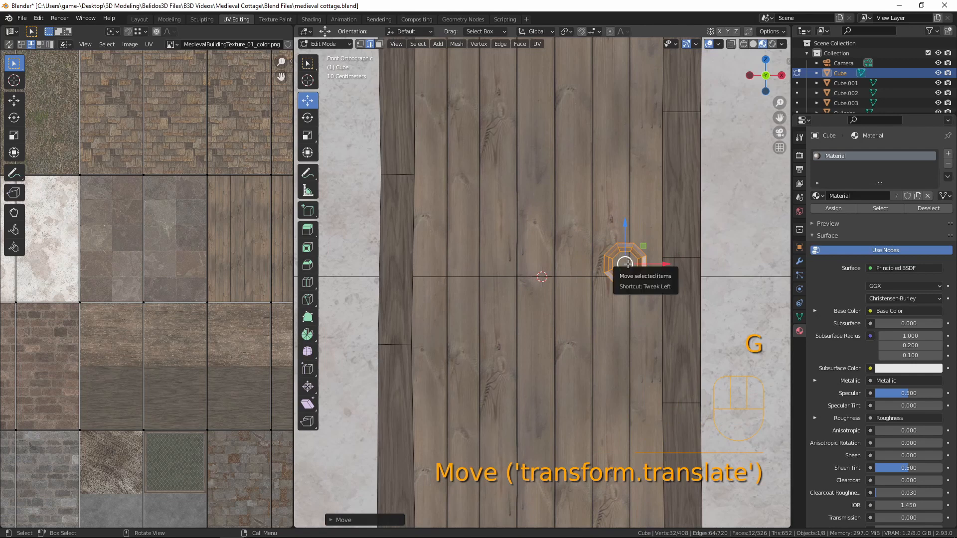
Step: Select the face loop around the ring's top segment and extrude it outward along its normals
key(3)
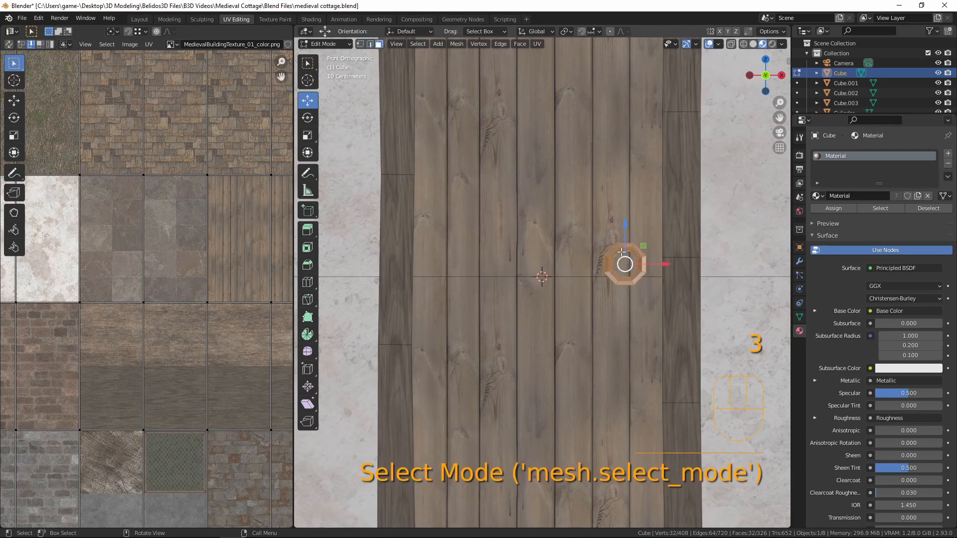
key(alt)
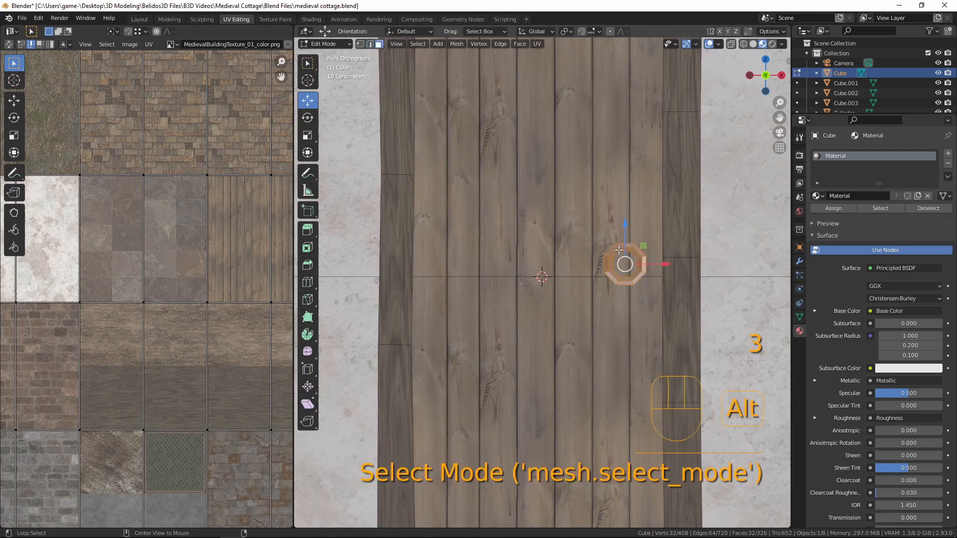
alt+click(627, 248)
middle_drag(627, 250, 637, 338)
scroll(637, 337, down, 3)
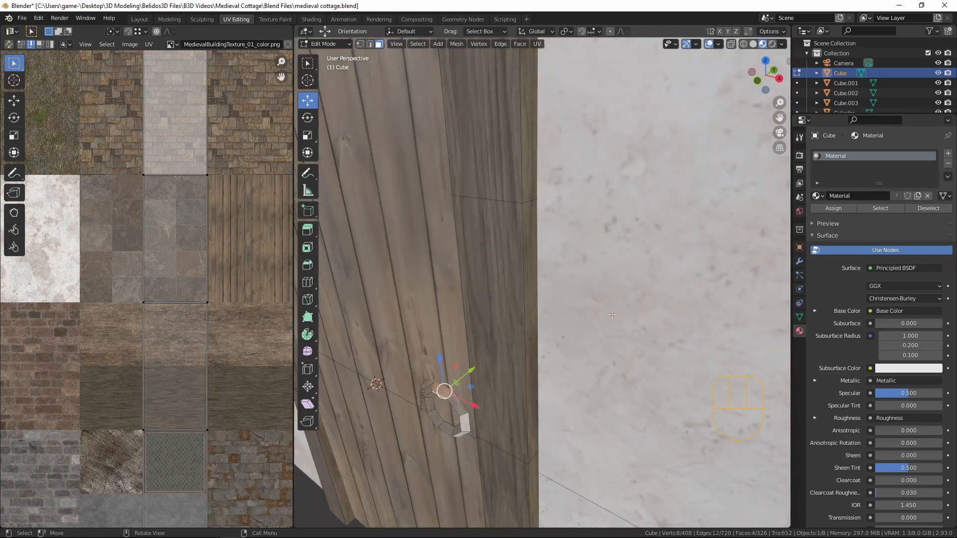
shift+middle_drag(489, 360, 546, 302)
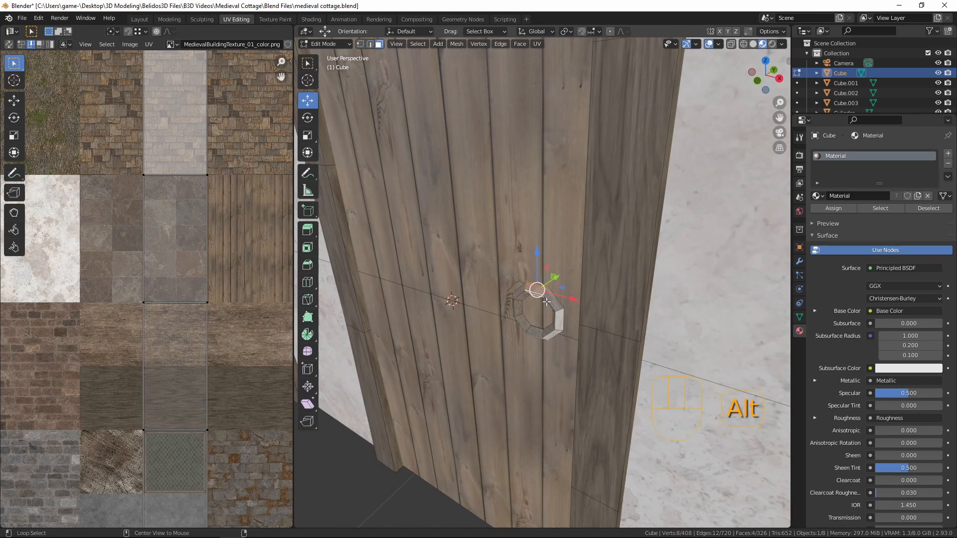
key(alt+e)
click(546, 301)
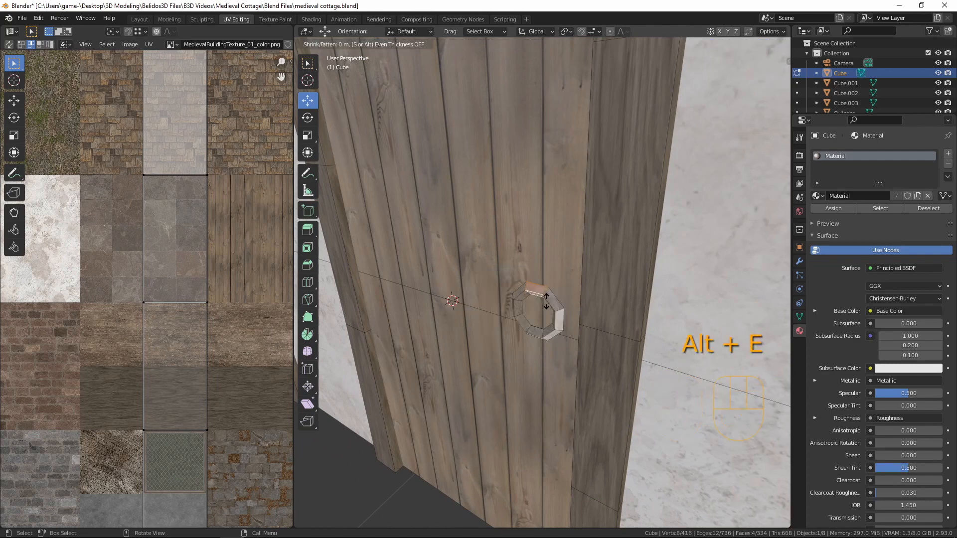
click(551, 273)
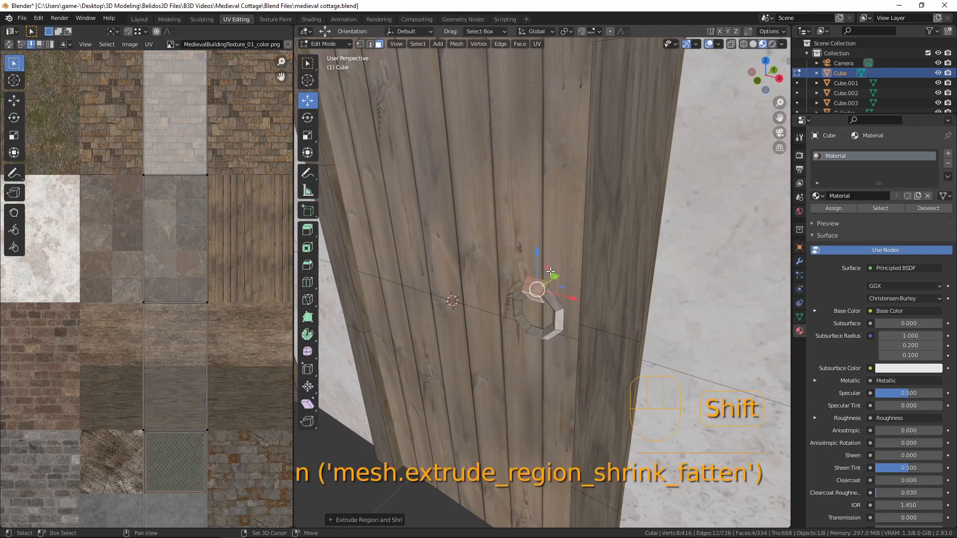
Step: Select the entire ring handle and bevel its edges with a single segment about 0.005 m wide
middle_drag(550, 274, 509, 226)
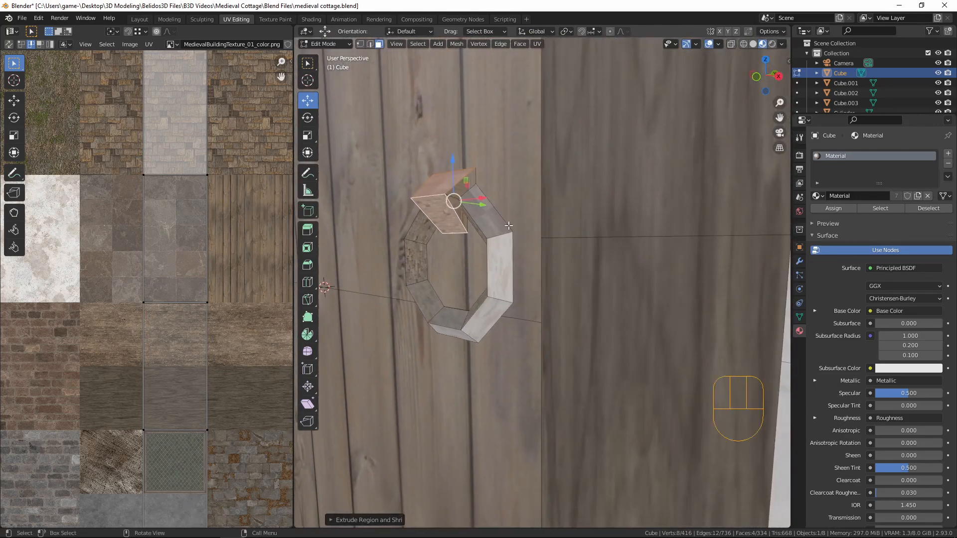
key(a)
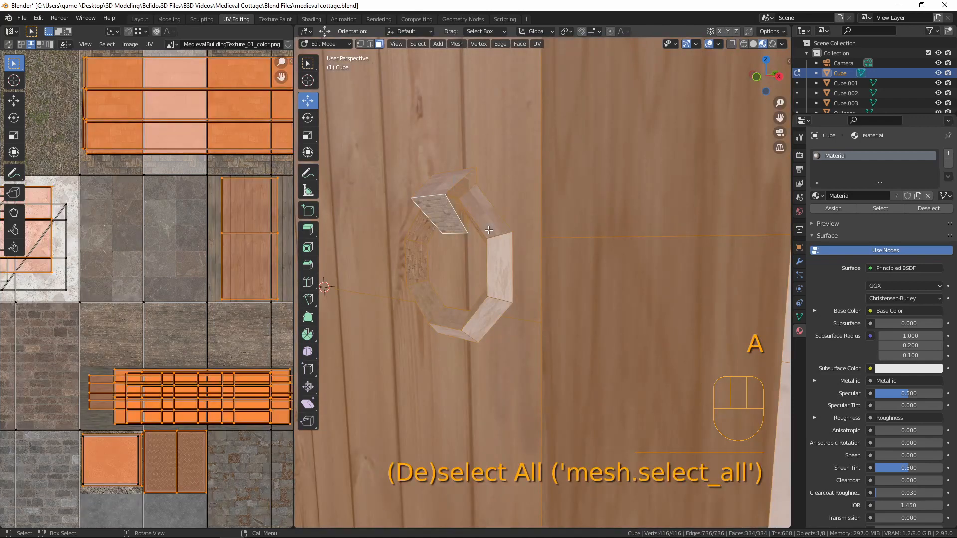
key(a)
key(a)
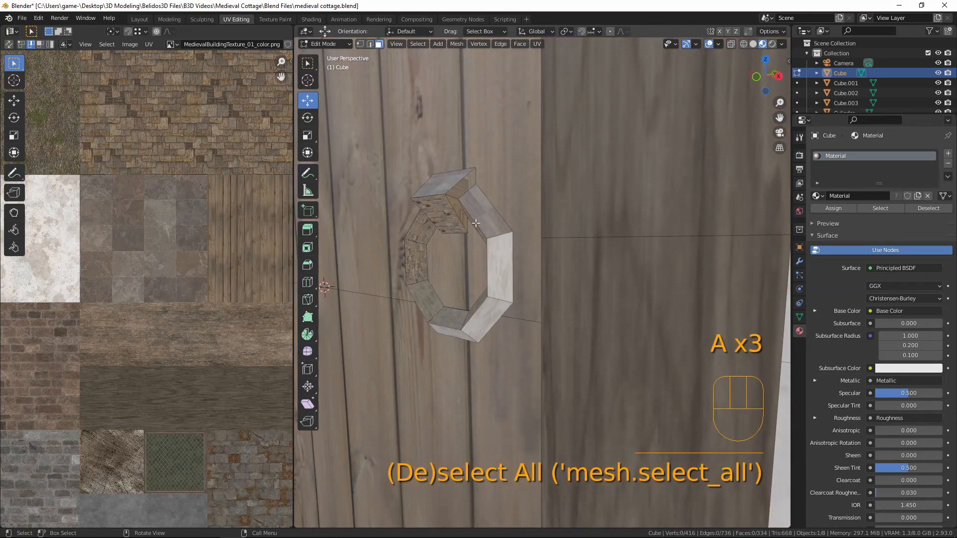
key(l)
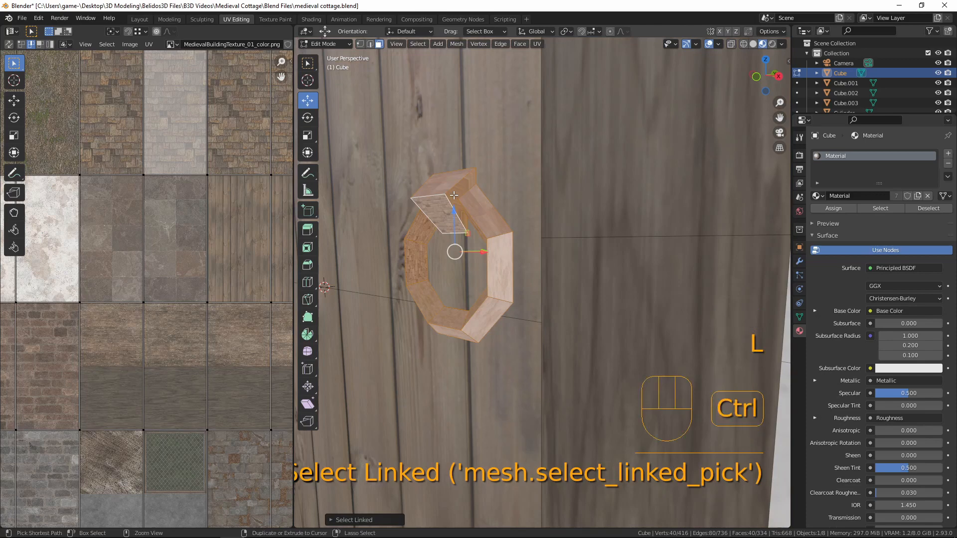
key(ctrl+b)
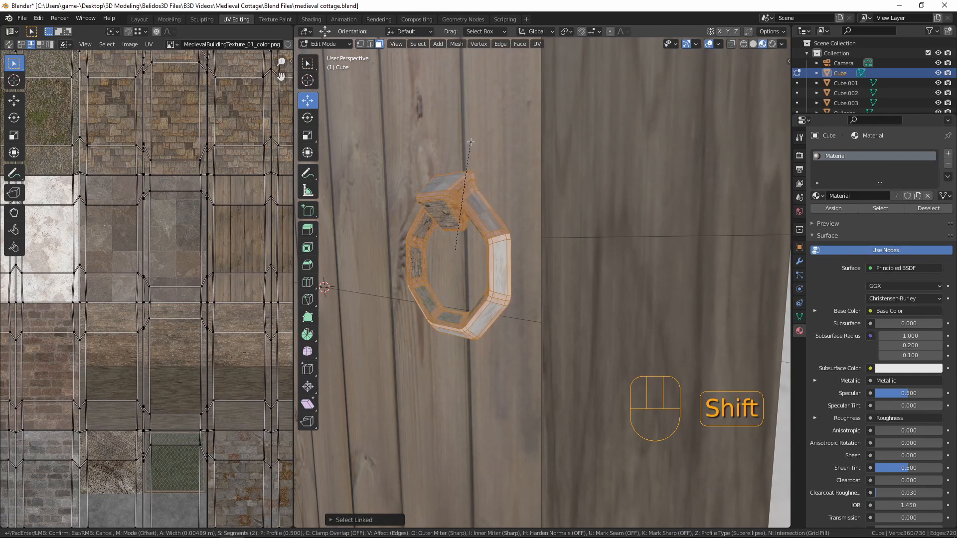
shift+scroll(471, 142, down, 1)
click(471, 142)
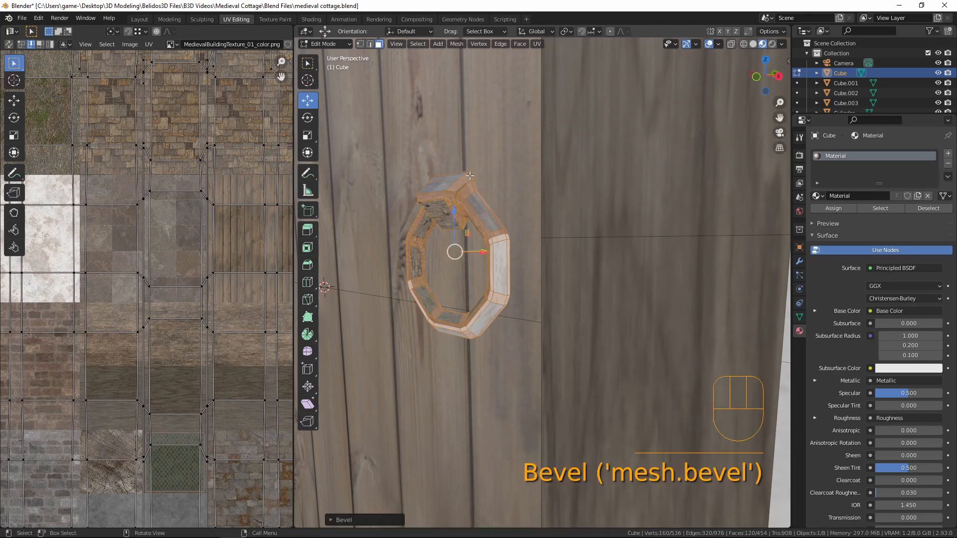
Step: Reselect the whole ring handle and nudge it about 0.006 m in the horizontal plane at the door's surface
key(Tab)
middle_drag(465, 228, 513, 216)
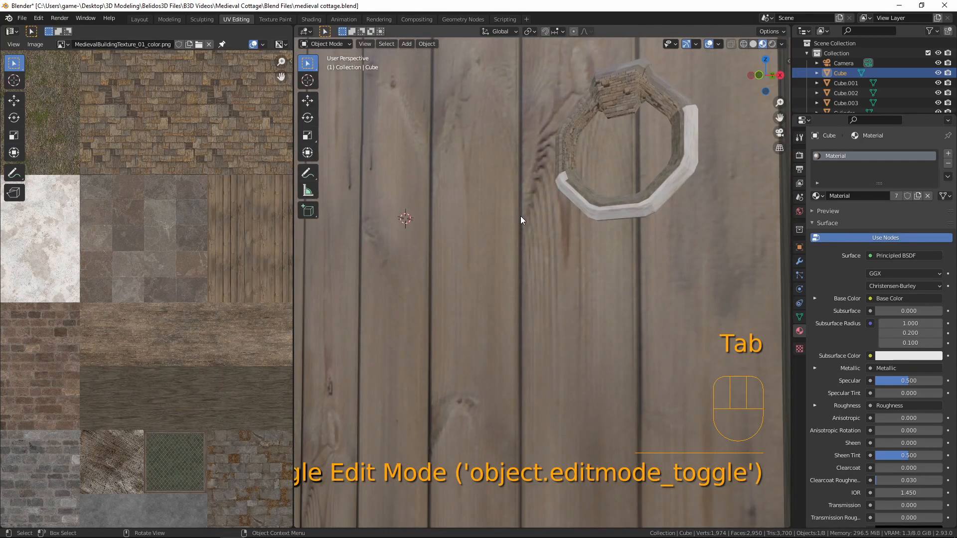
scroll(520, 217, down, 4)
click(576, 205)
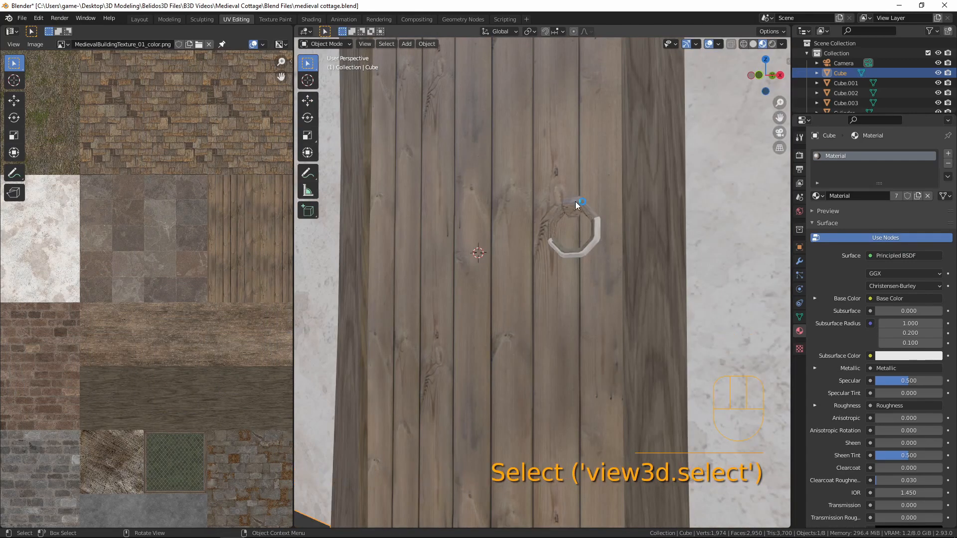
key(Tab)
key(l)
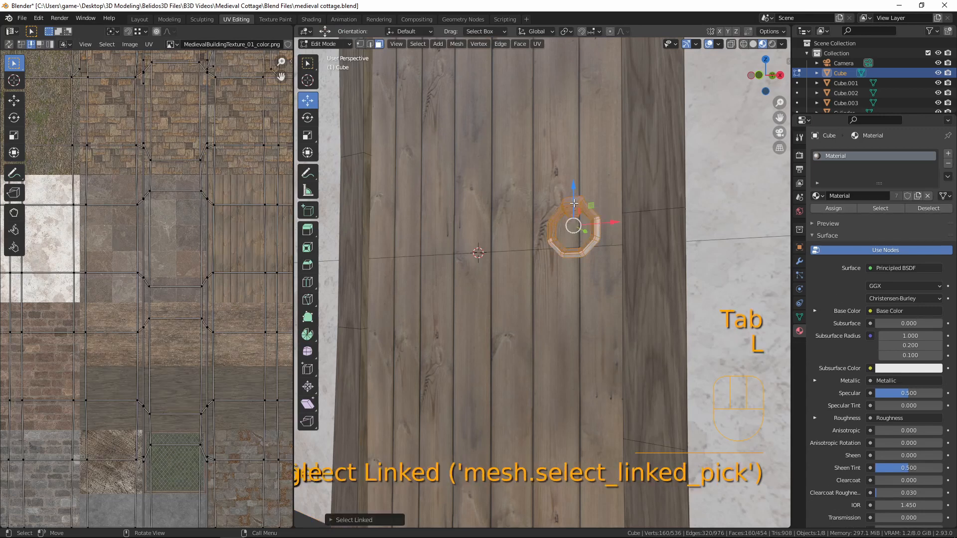
middle_drag(574, 219, 575, 269)
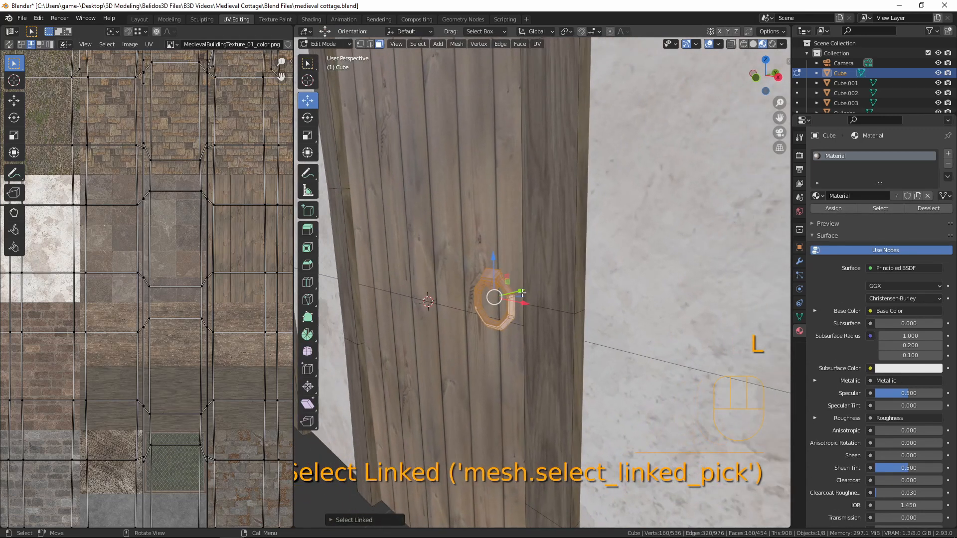
drag(520, 296, 517, 297)
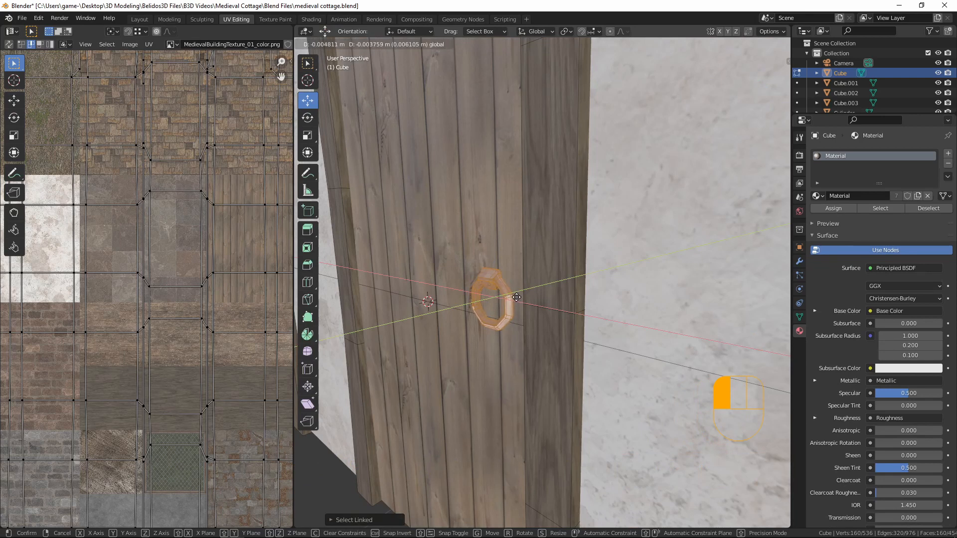
drag(517, 297, 518, 297)
middle_drag(517, 297, 631, 268)
Step: Unwrap the ring with Cube Projection, fit its UVs over the plain grey tile at the texture's lower edge, and return to Object Mode
key(u)
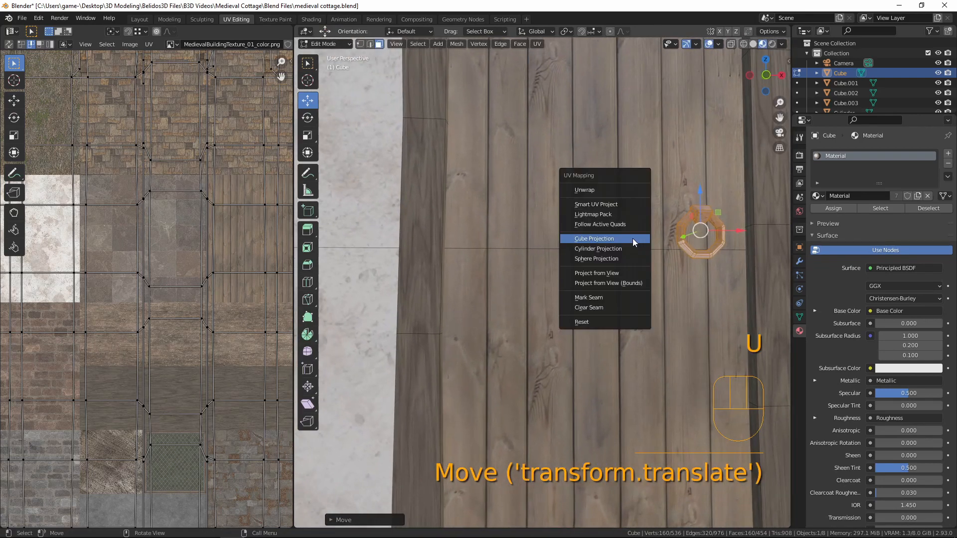
click(632, 238)
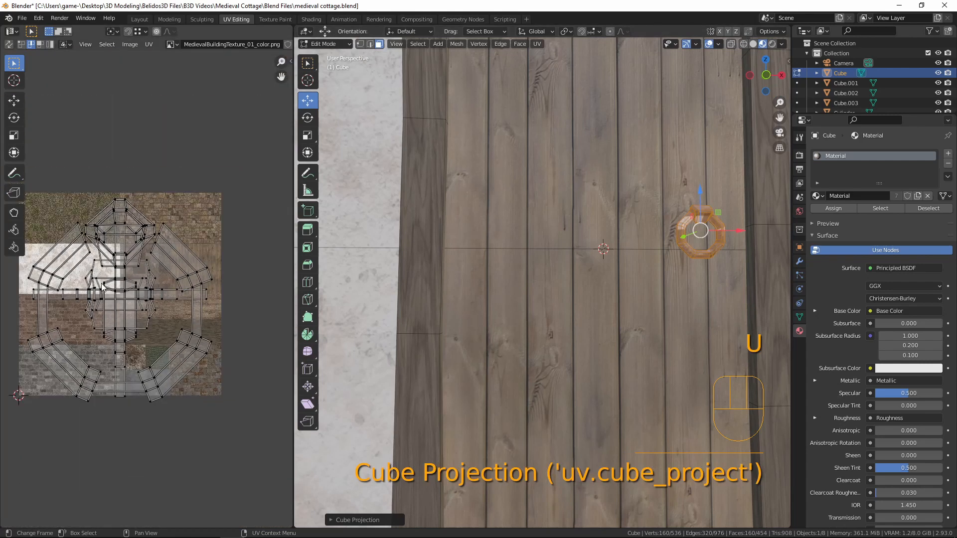
key(a)
key(g)
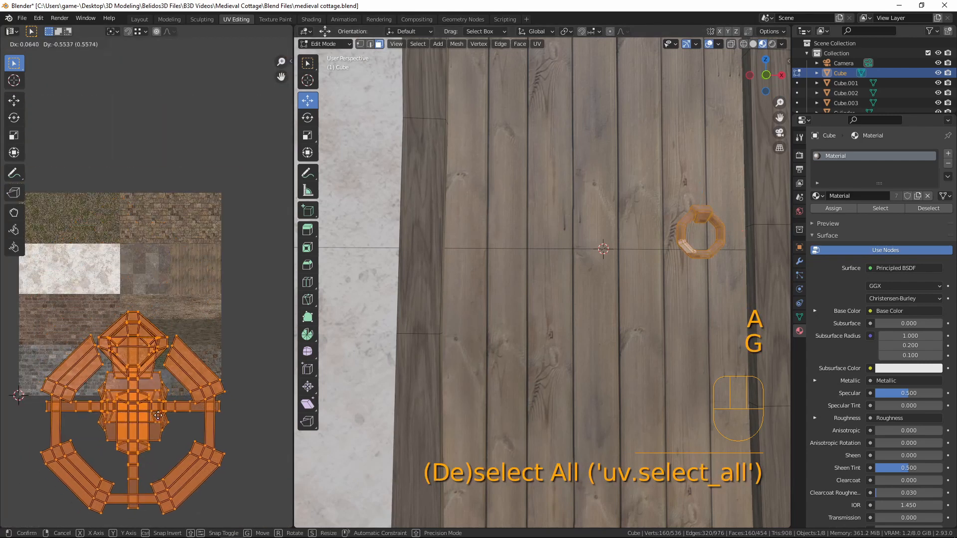
click(168, 402)
key(s)
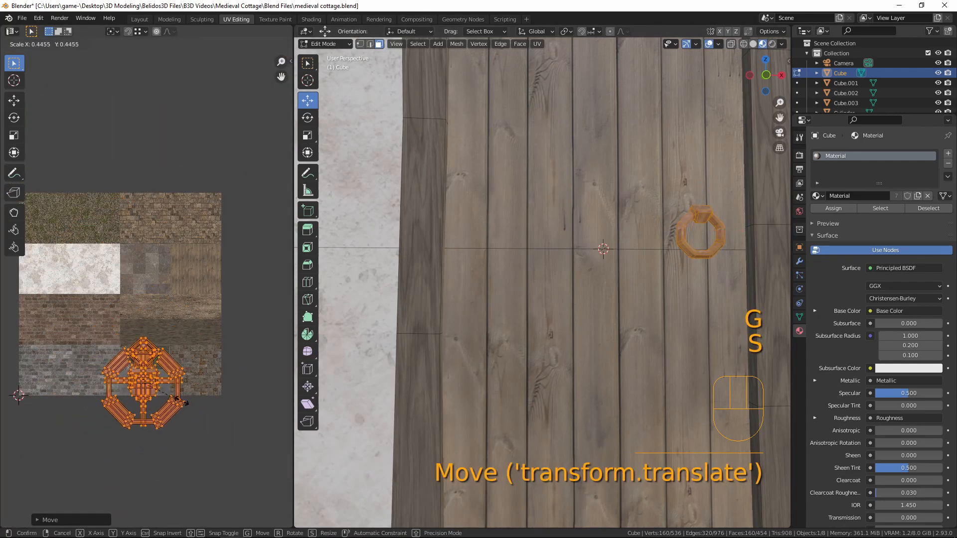
click(154, 392)
key(Tab)
Step: Switch the 3D viewport to Rendered shading with the whole cottage, camera and light in view
scroll(611, 287, down, 4)
middle_drag(611, 287, 645, 260)
scroll(657, 284, down, 3)
scroll(645, 259, down, 3)
middle_drag(593, 115, 670, 194)
click(771, 44)
scroll(536, 193, down, 4)
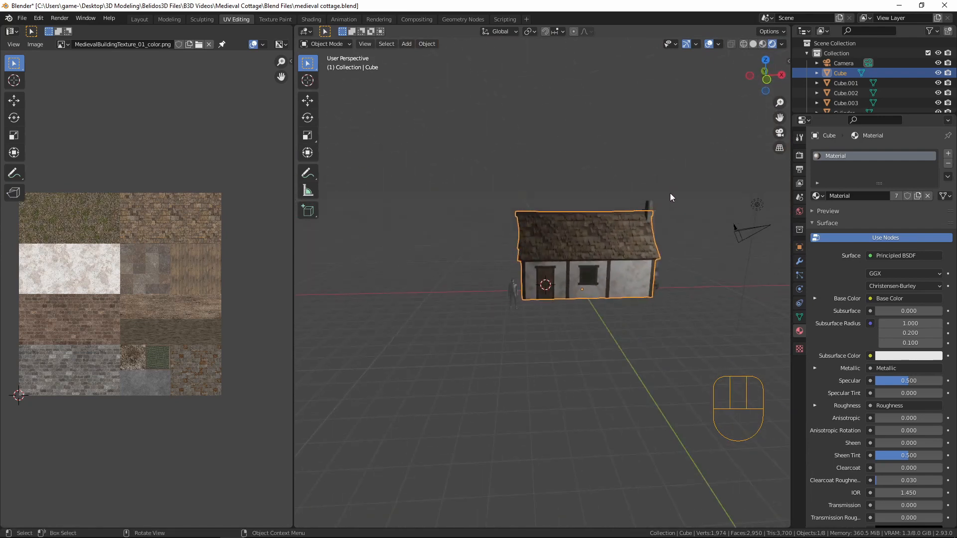
Step: Move the point light horizontally with its height locked so that it lights the front of the cottage
click(757, 200)
key(g)
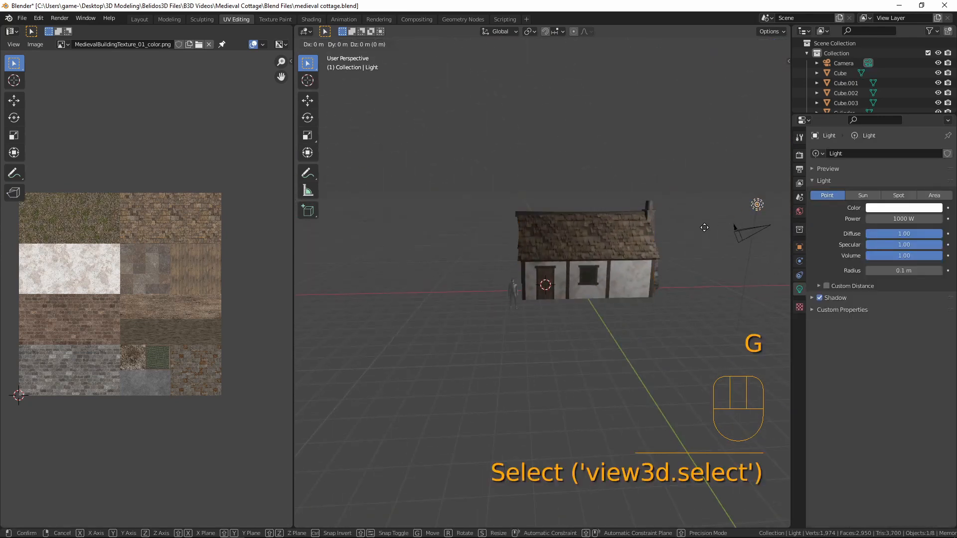
key(shift+z)
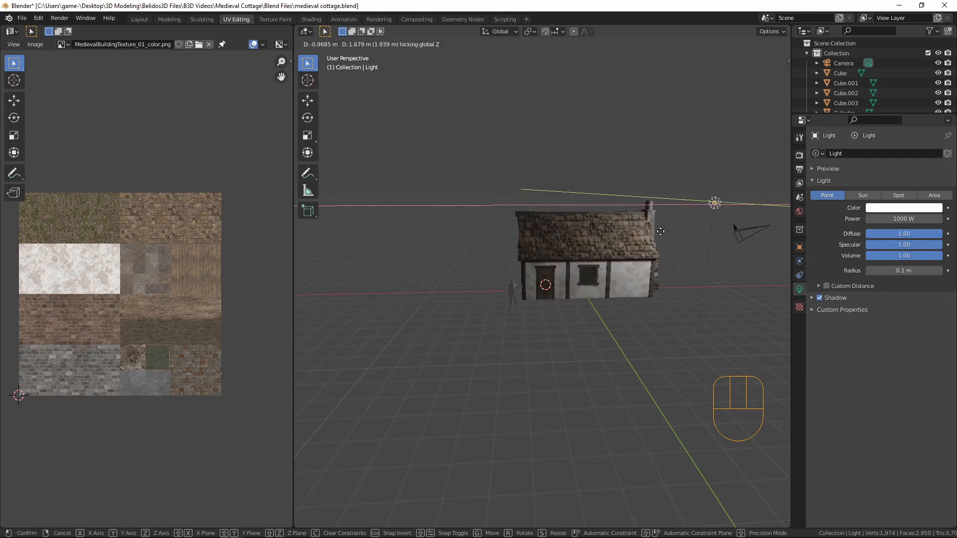
click(678, 293)
scroll(677, 289, up, 3)
middle_drag(686, 289, 560, 237)
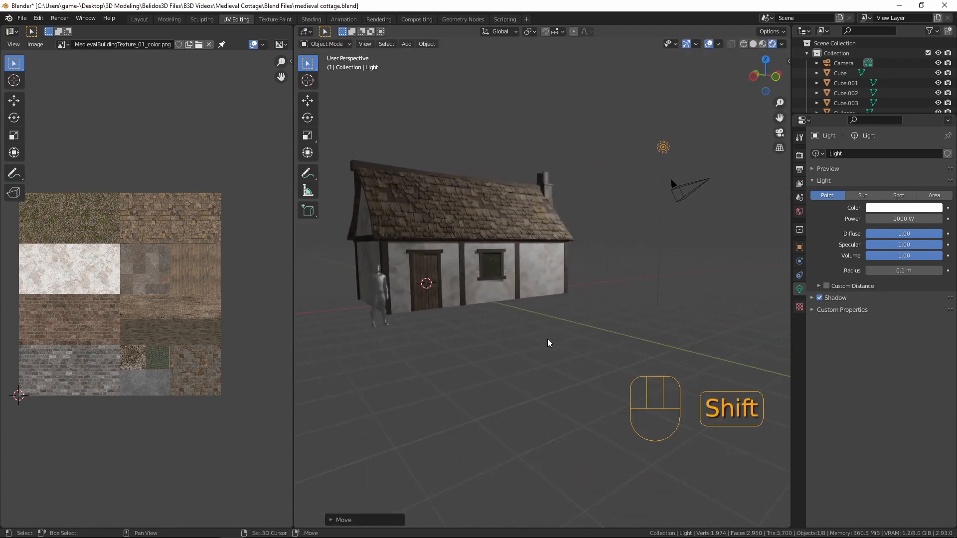
Step: Inspect the rendered cottage from all around, examining the lit front wall, door, window, shingle roof, timber beams and stone chimney
shift+middle_drag(547, 339, 567, 308)
scroll(525, 298, up, 2)
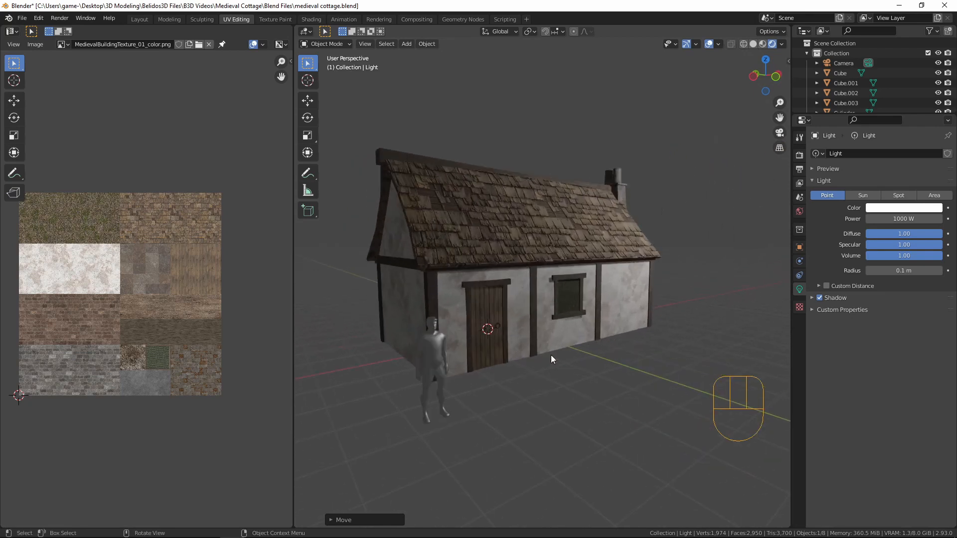
middle_drag(551, 355, 530, 268)
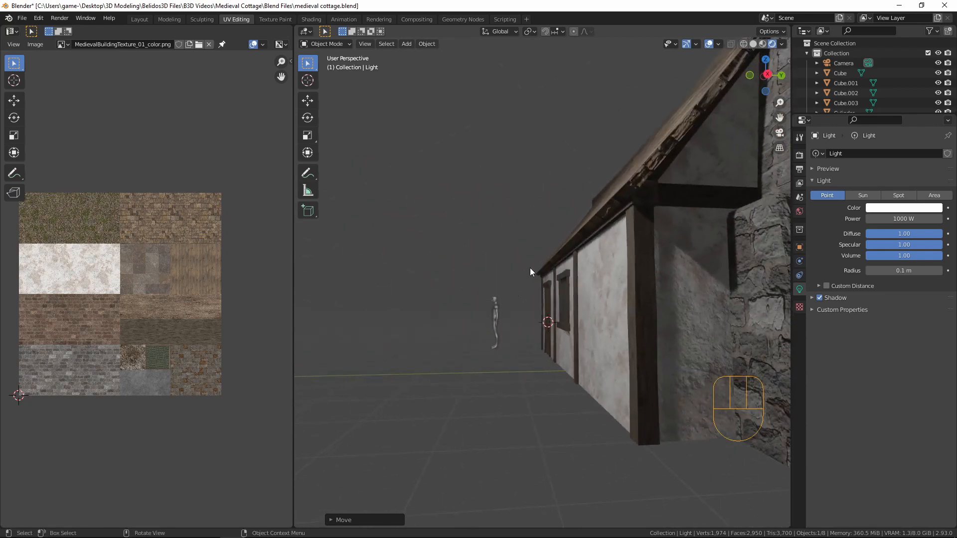
middle_drag(599, 342, 703, 326)
scroll(570, 323, down, 5)
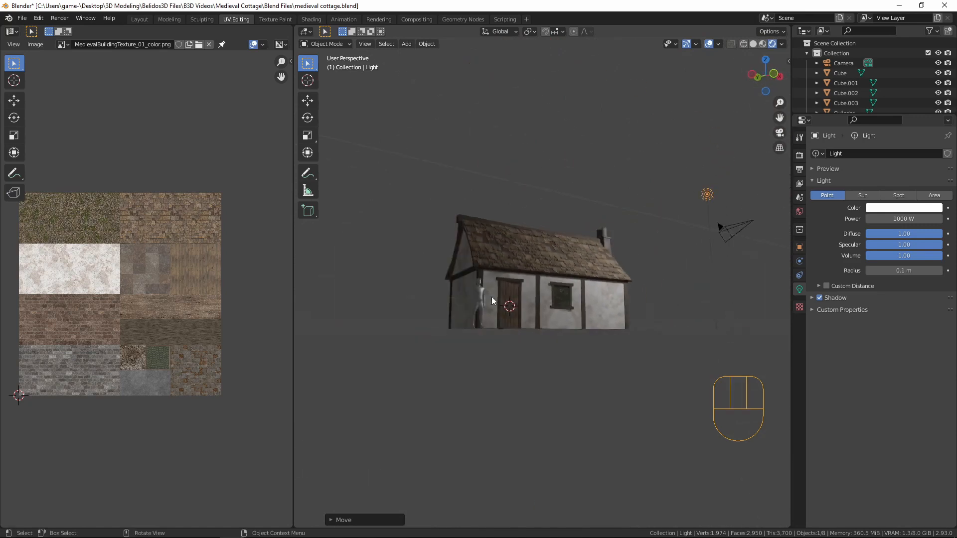
middle_drag(489, 298, 492, 275)
scroll(412, 277, up, 4)
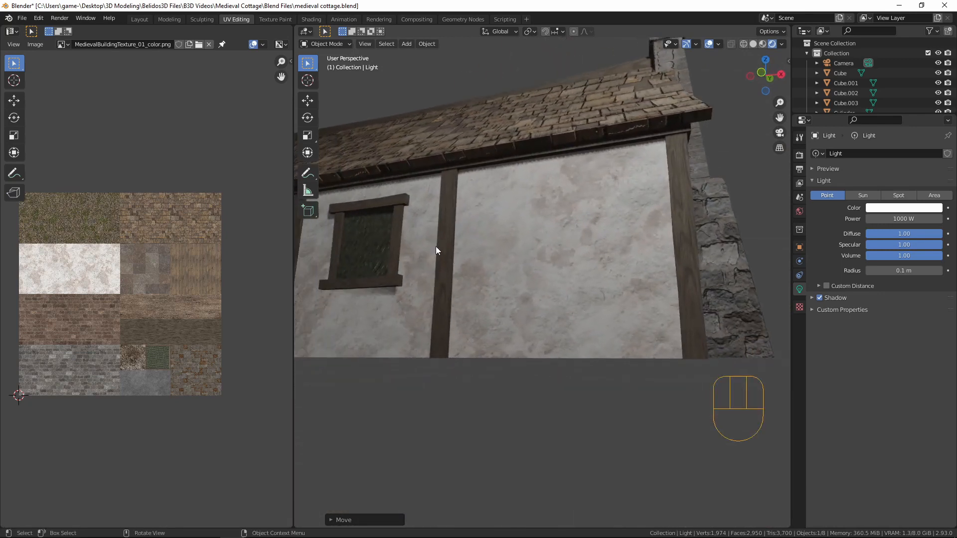
middle_drag(437, 250, 448, 287)
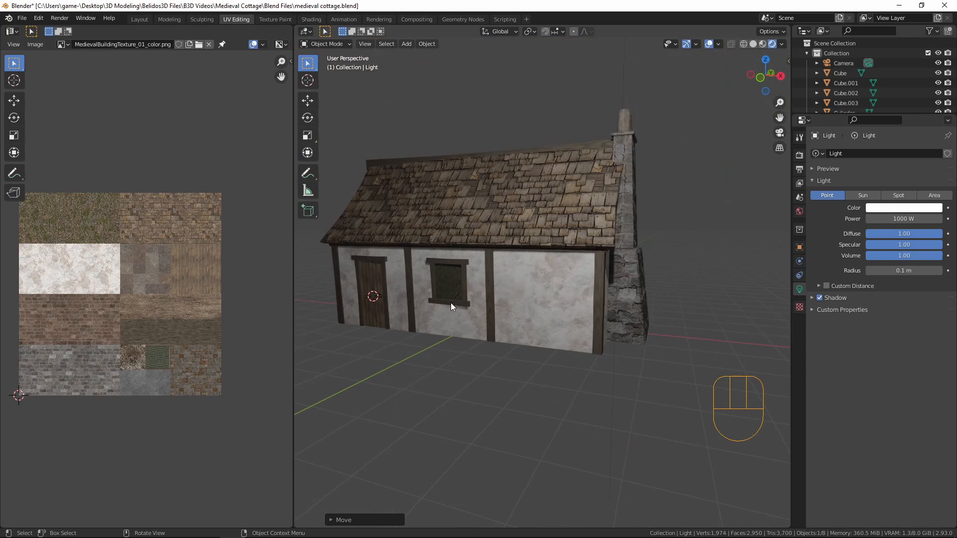
mouse_move(451, 303)
middle_down()
mouse_move(474, 310)
mouse_move(450, 312)
mouse_move(482, 310)
mouse_move(467, 309)
middle_up()
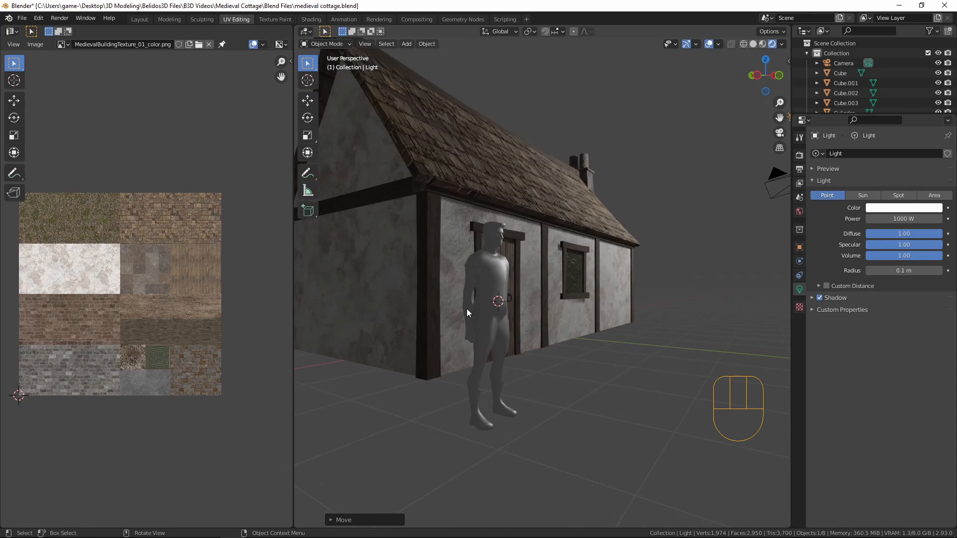
scroll(639, 231, down, 5)
middle_drag(639, 231, 552, 260)
scroll(495, 247, up, 3)
scroll(582, 259, up, 4)
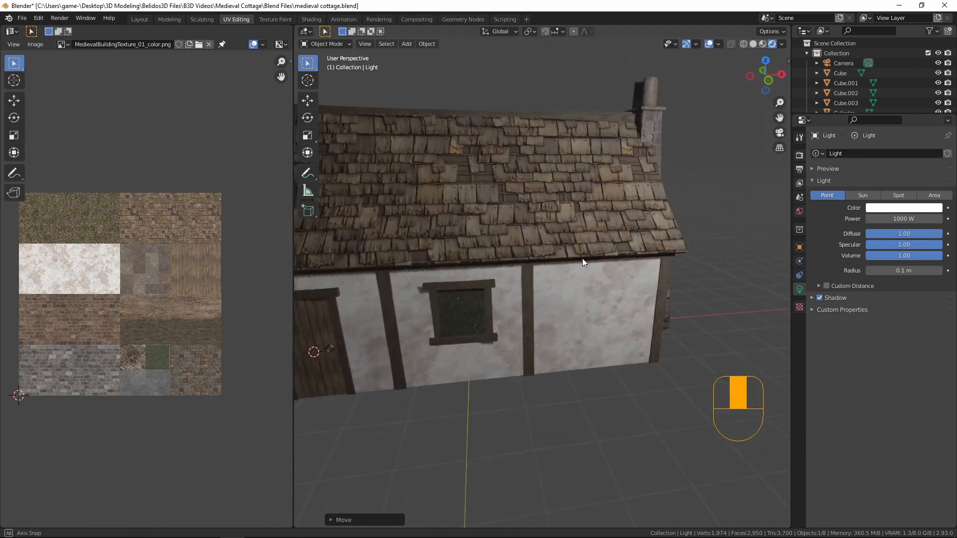